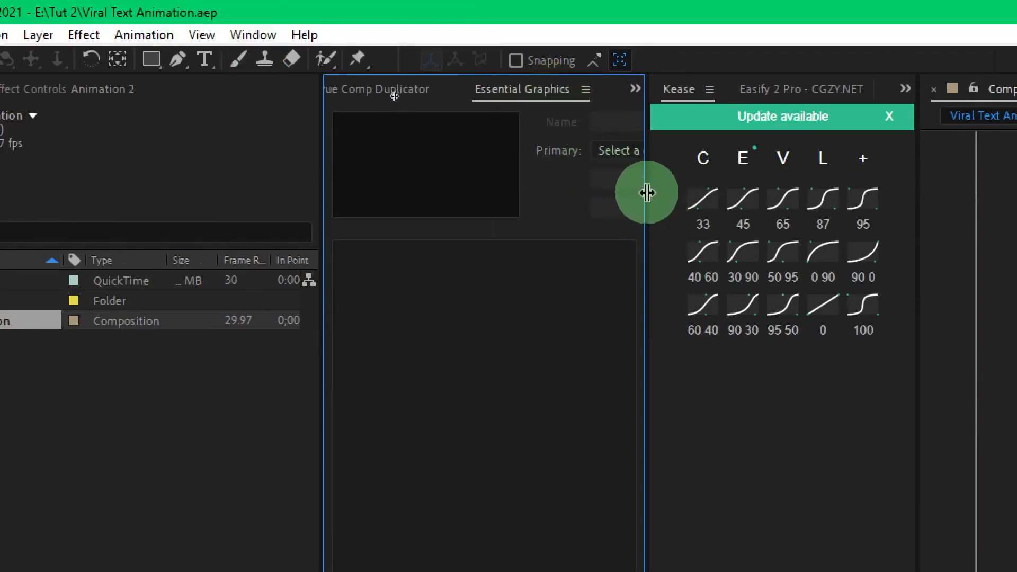
# Widen the Essential Graphics panel and choose Viral Text Animation as the primary composition.
pyautogui.moveTo(646, 193); pyautogui.dragTo(824, 233)
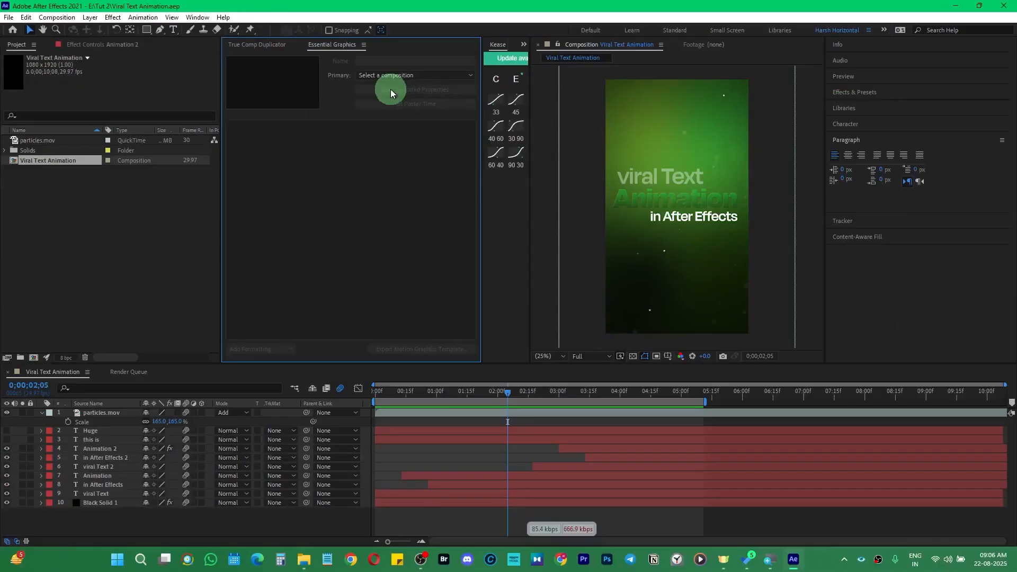
pyautogui.moveTo(408, 400); pyautogui.dragTo(431, 400)
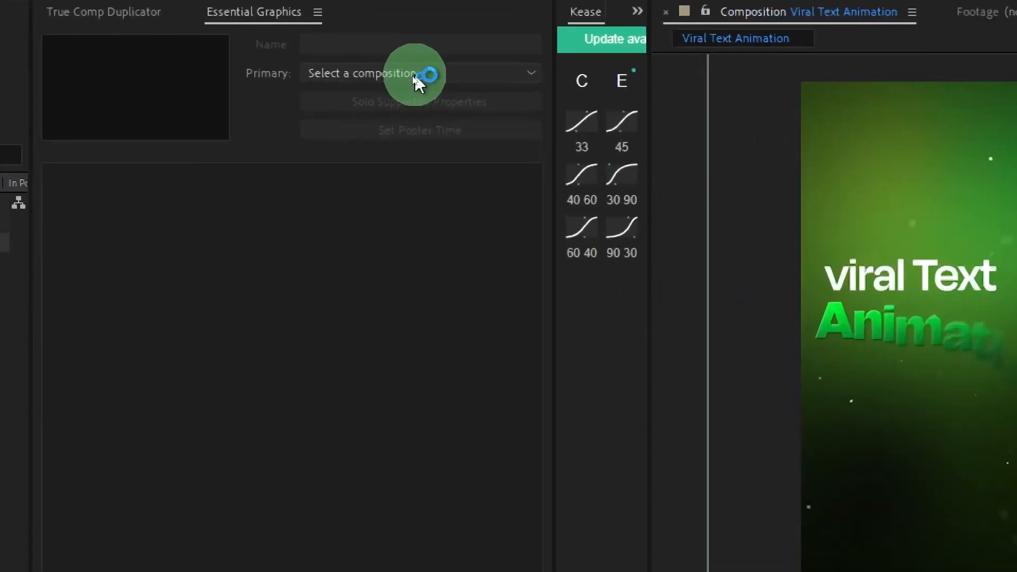
pyautogui.click(419, 82)
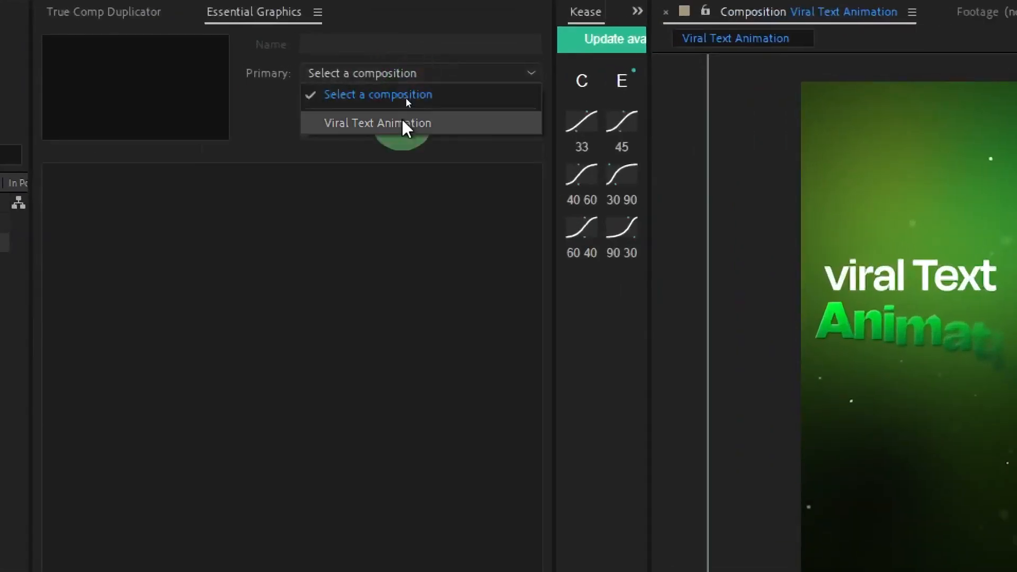
pyautogui.click(402, 122)
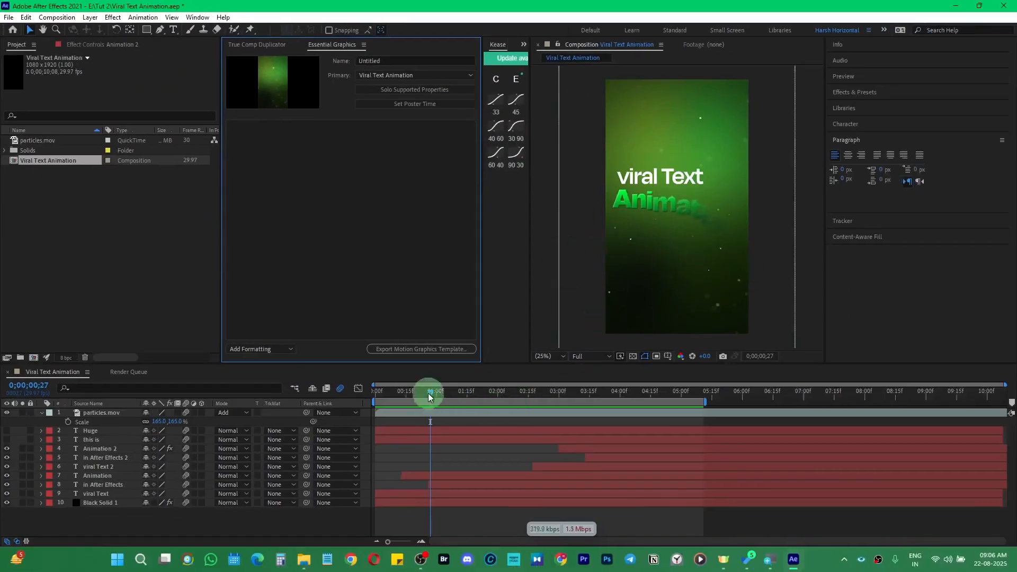
# Set the template's poster time to the frame at 0;00;01;20, where all three text lines are displayed.
pyautogui.moveTo(428, 392); pyautogui.dragTo(478, 393)
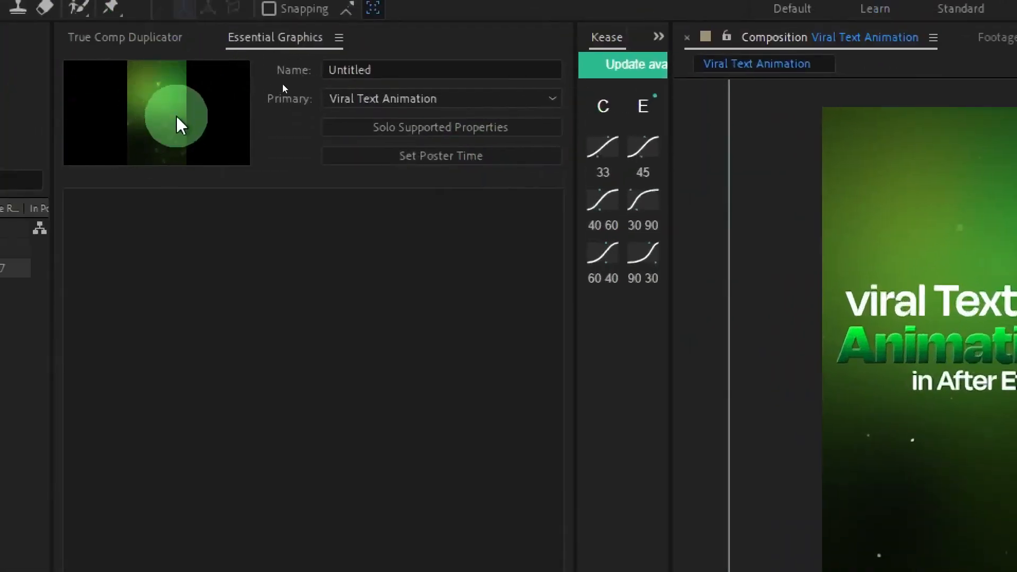
pyautogui.click(432, 159)
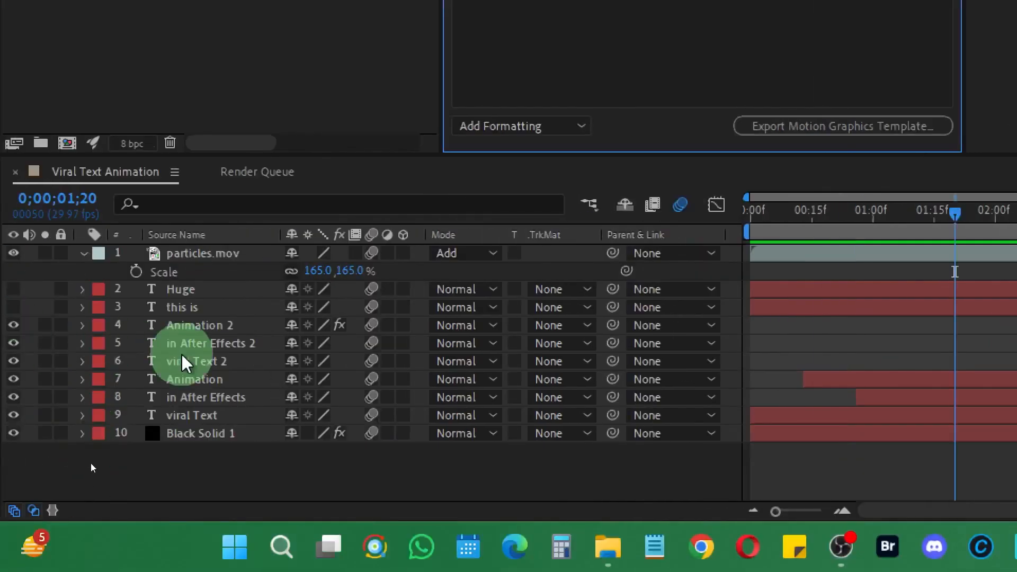
# Solo the composition's supported properties and look through them in the timeline.
pyautogui.click(83, 253)
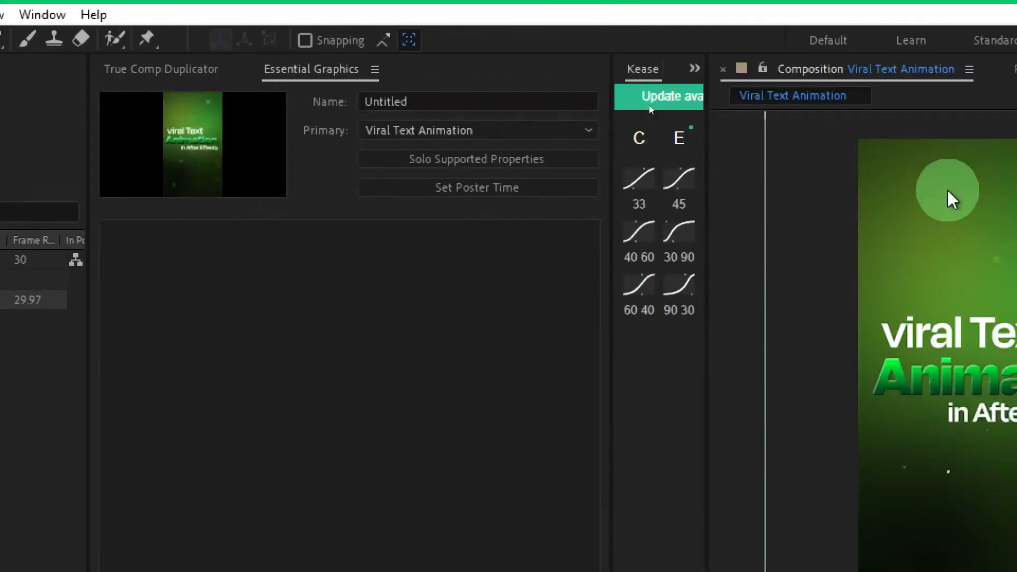
pyautogui.click(522, 159)
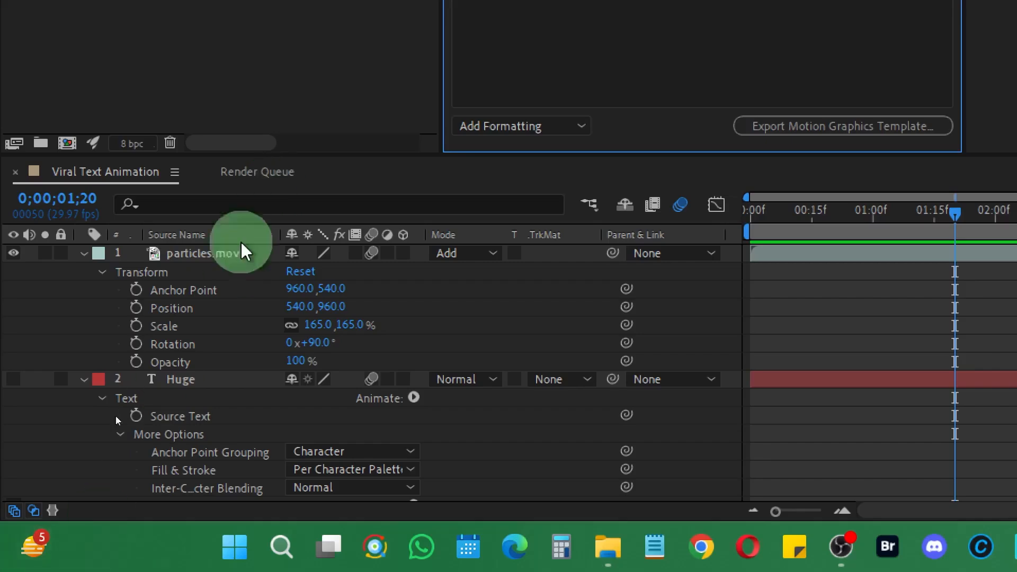
pyautogui.scroll(-15, 201, 434)
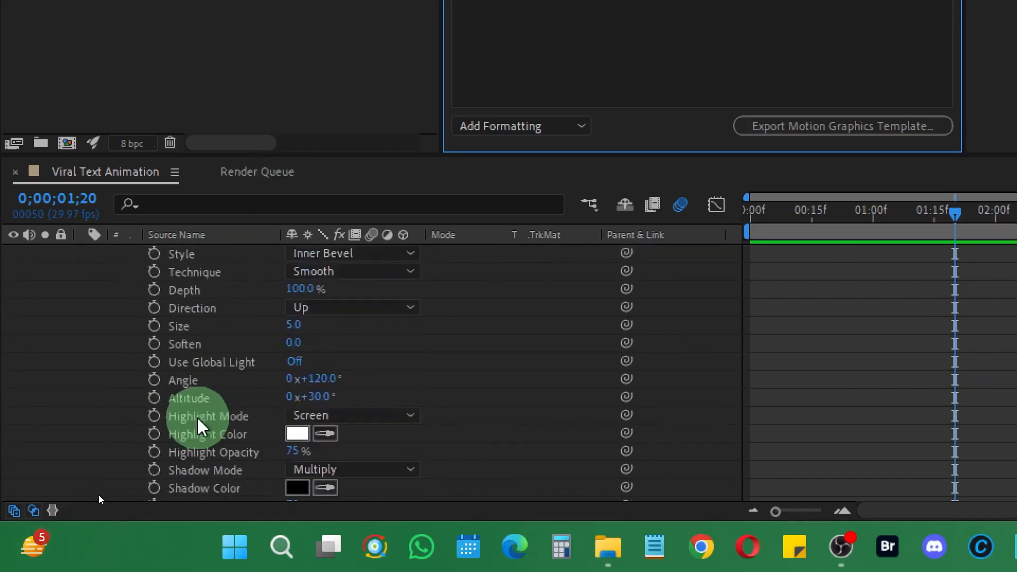
pyautogui.scroll(-3, 197, 418)
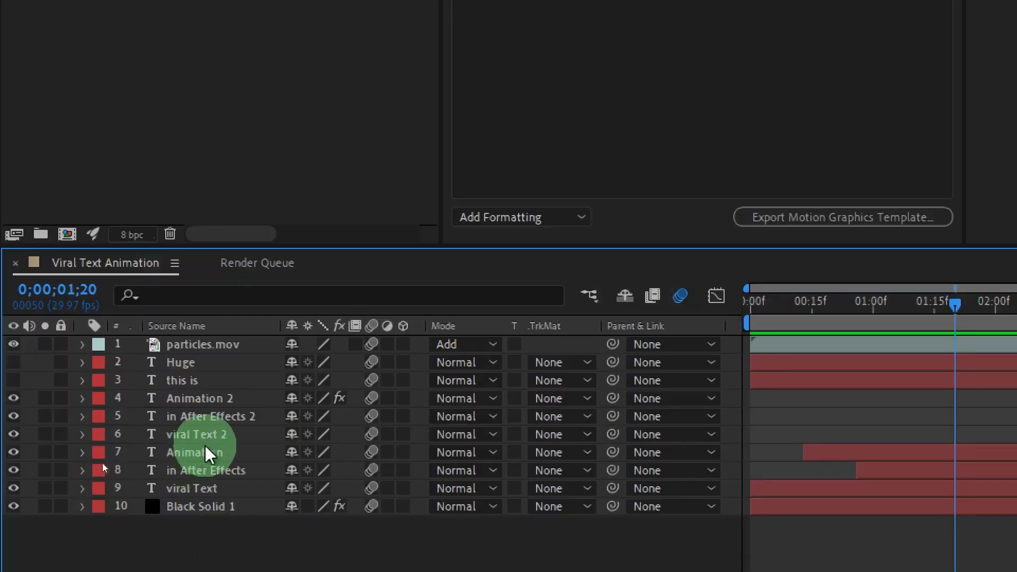
# Hide the Animation 2, in After Effects 2 and viral Text 2 layers and preview the remaining text animation.
pyautogui.click(199, 400)
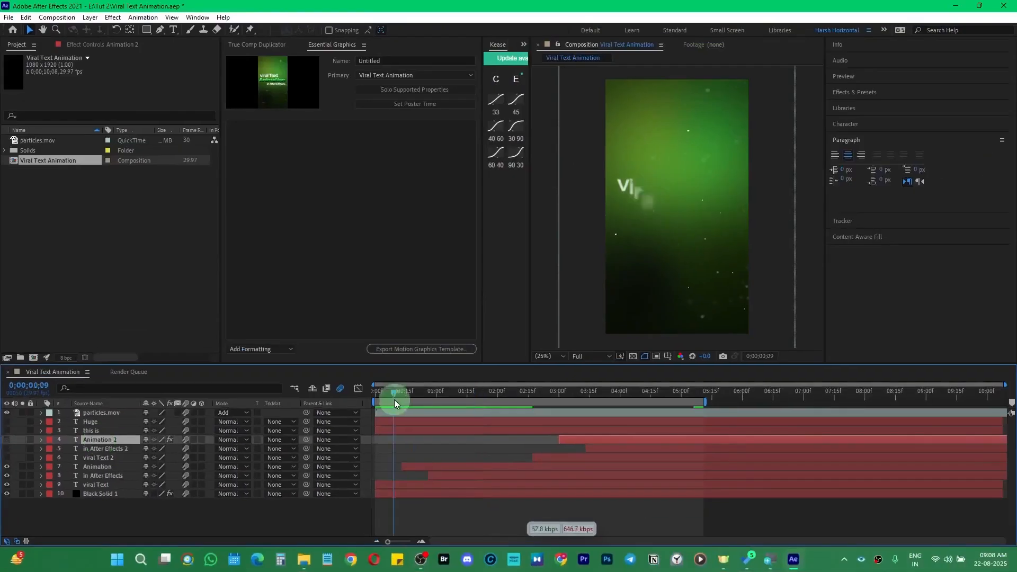
pyautogui.moveTo(394, 399); pyautogui.dragTo(442, 401)
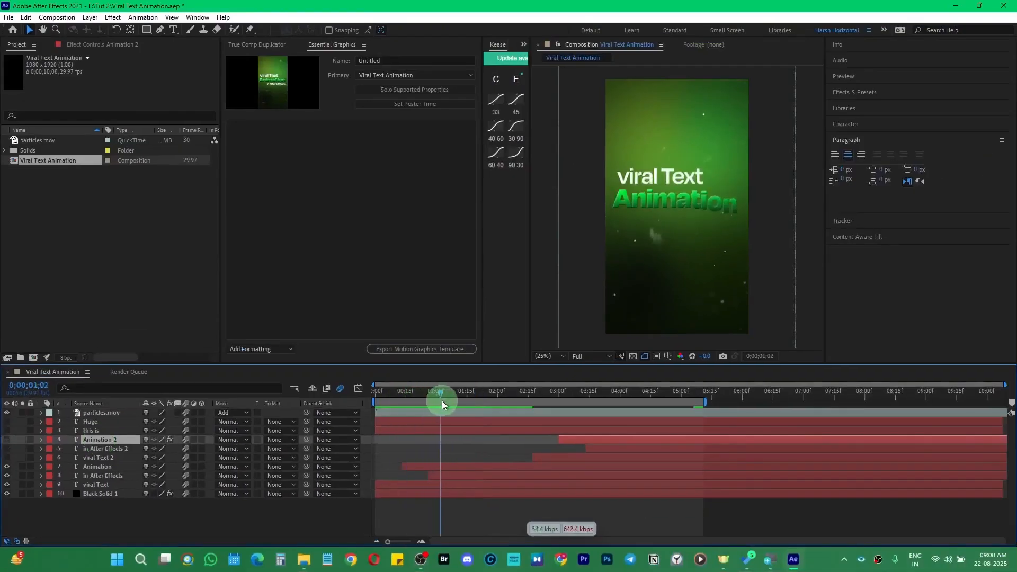
pyautogui.moveTo(442, 400); pyautogui.dragTo(454, 401)
pyautogui.click(114, 485)
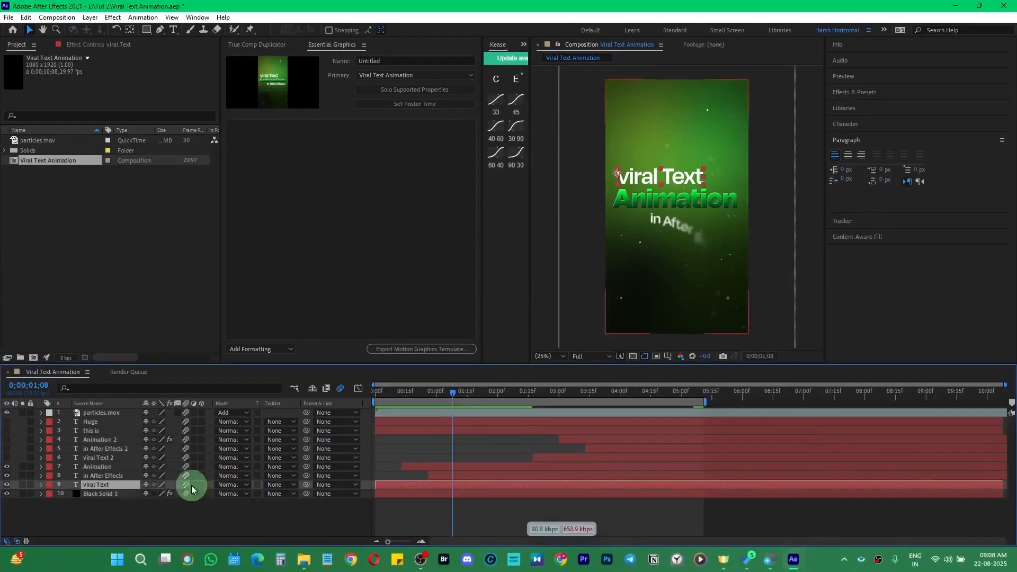
# End the work area at 0;00;02;24 and trim the composition to it.
pyautogui.moveTo(453, 399); pyautogui.dragTo(546, 427)
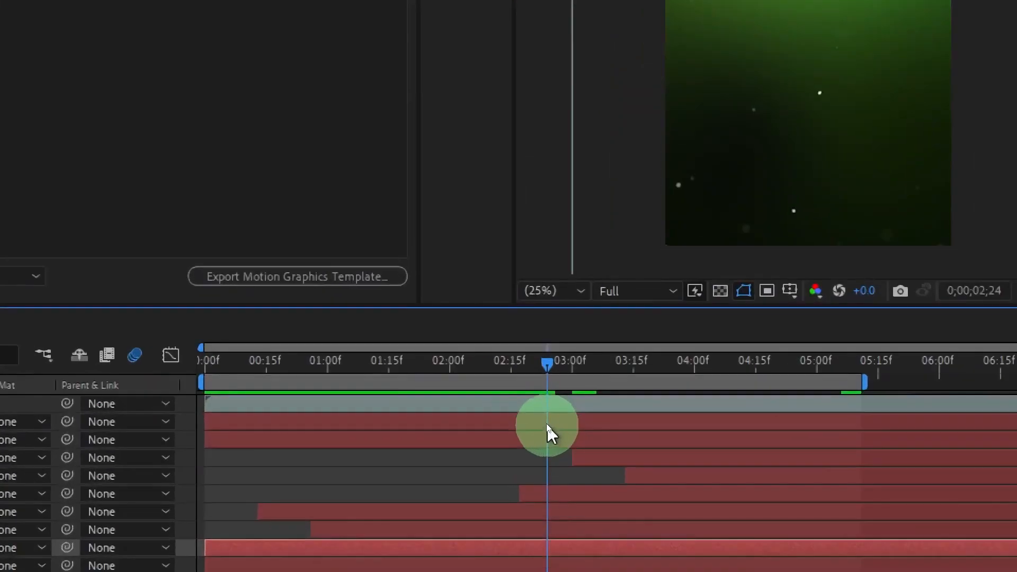
pyautogui.press('n')
pyautogui.rightClick(548, 382)
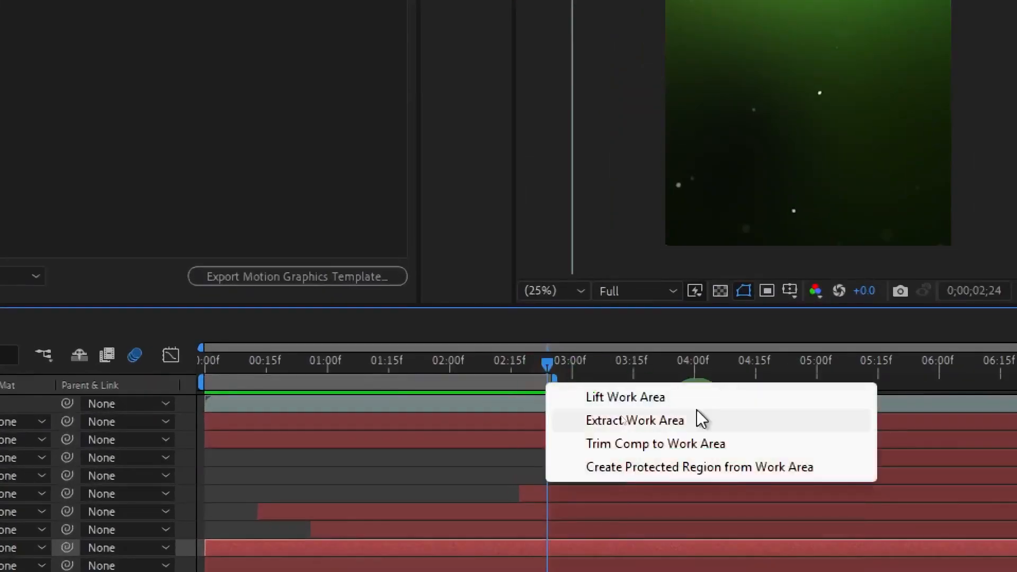
pyautogui.click(672, 448)
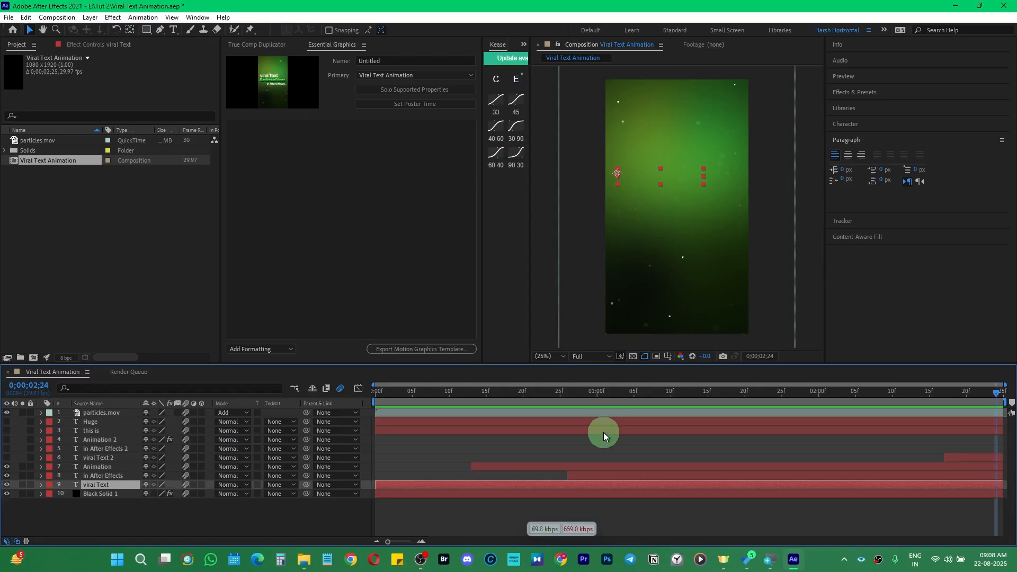
# Preview the trimmed composition up to 0;00;01;15 and solo its supported properties.
pyautogui.click(385, 397)
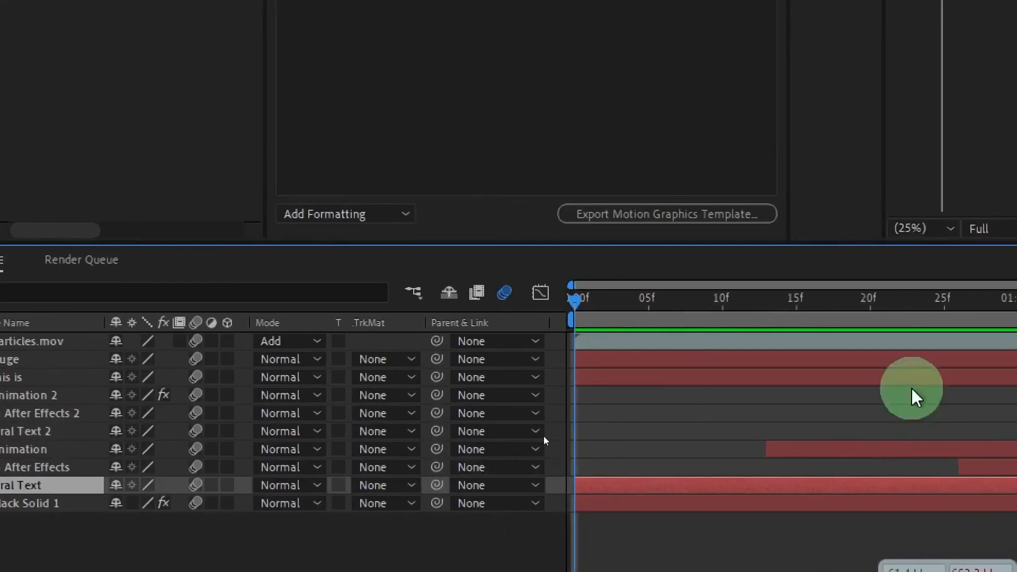
pyautogui.click(939, 300)
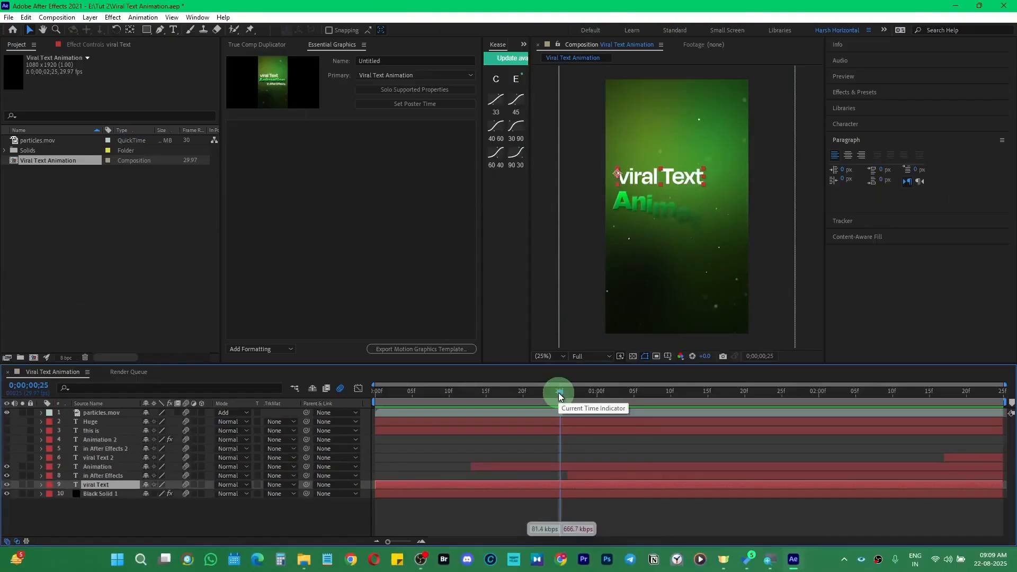
pyautogui.moveTo(558, 392); pyautogui.dragTo(707, 405)
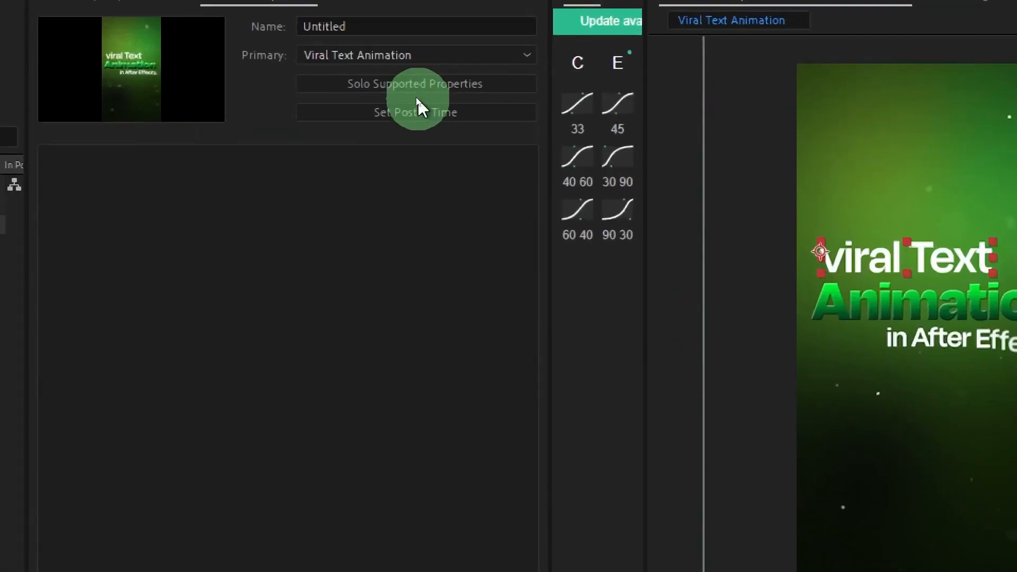
pyautogui.click(421, 90)
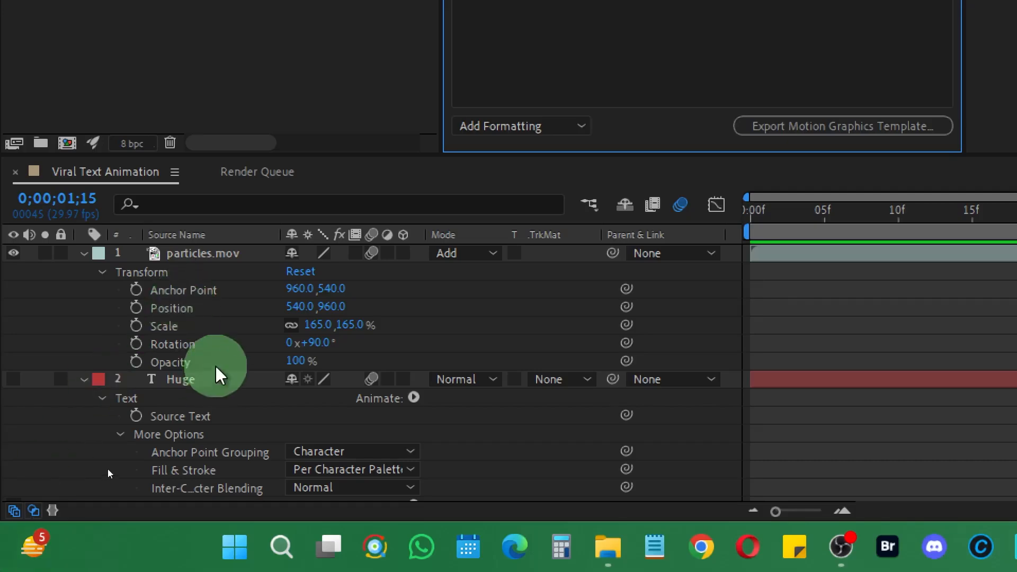
# Examine the soloed properties of all layers, including text animators, Bevel and Emboss, and the 4-Color Gradient colours on Black Solid 1.
pyautogui.scroll(-15, 93, 299)
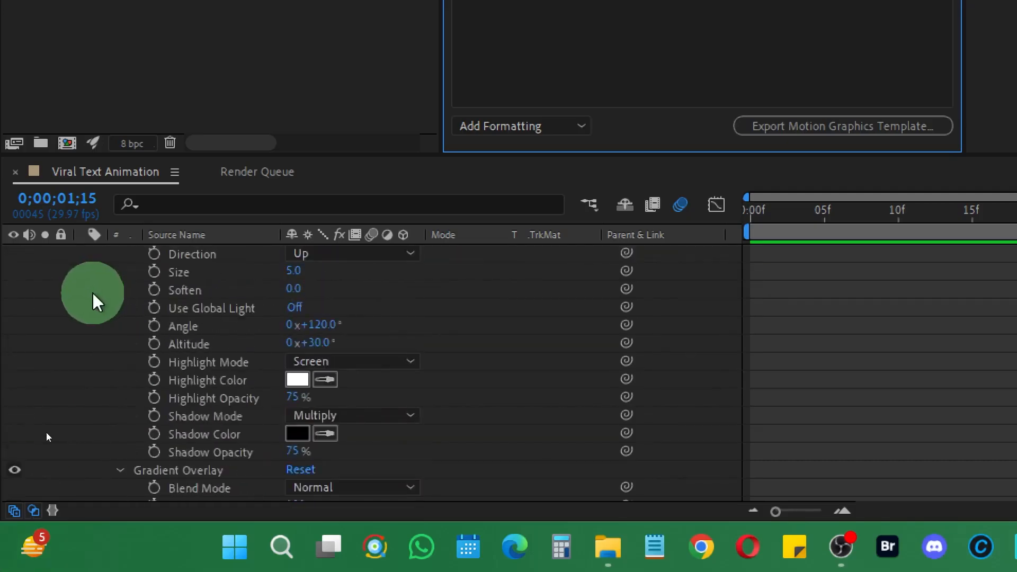
pyautogui.scroll(-20, 96, 302)
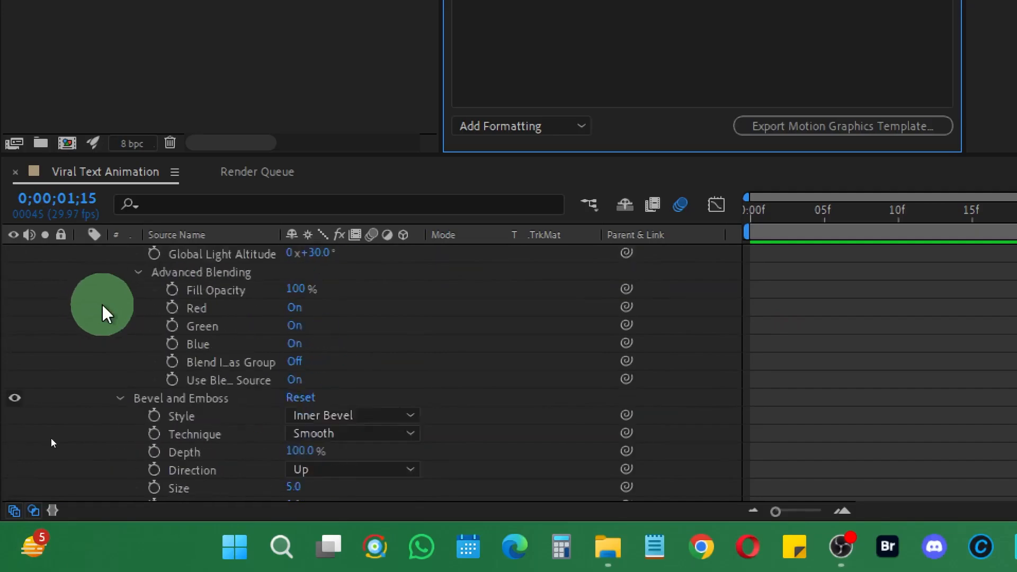
pyautogui.scroll(-20, 103, 306)
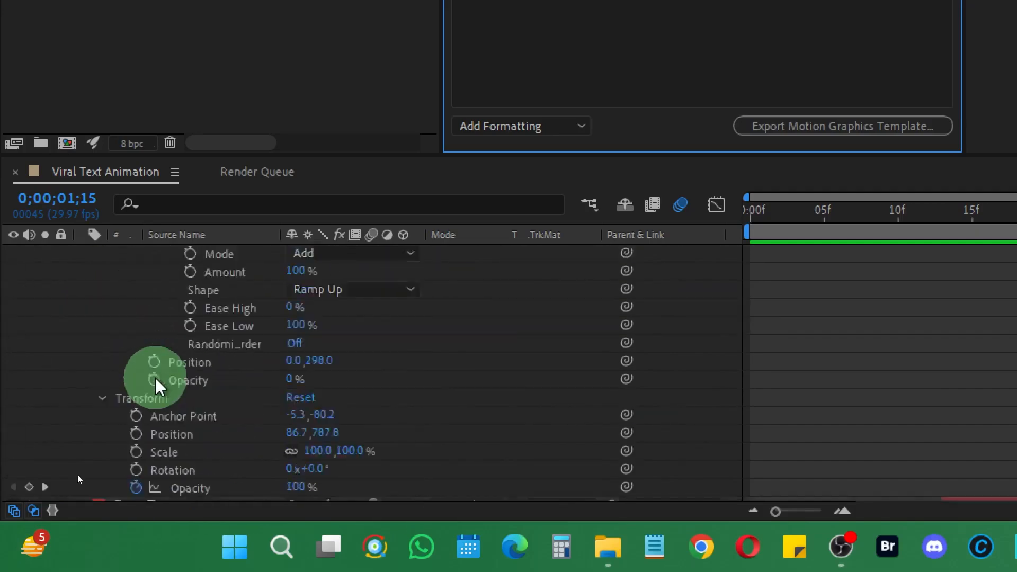
pyautogui.scroll(-20, 157, 385)
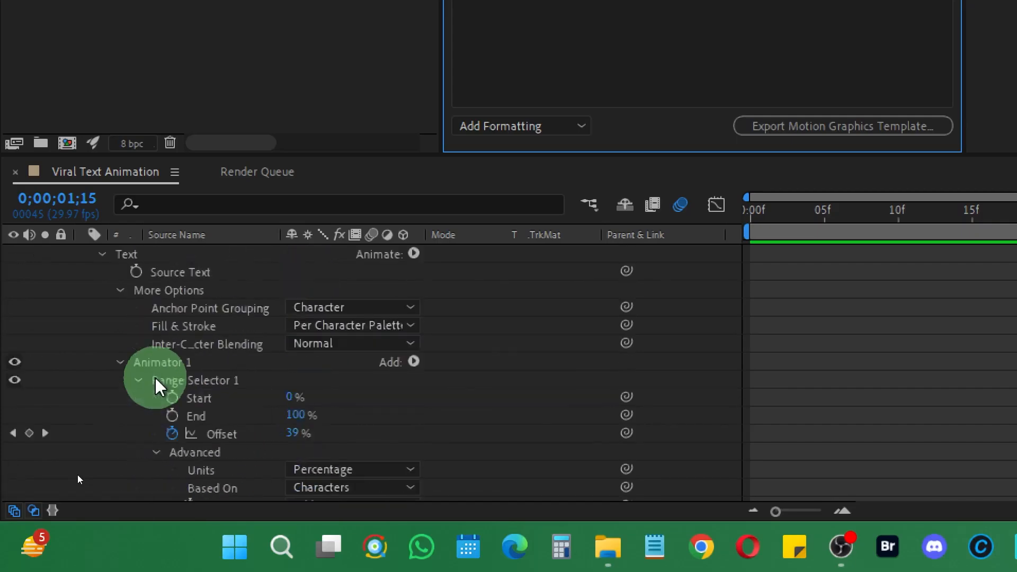
pyautogui.scroll(-20, 158, 385)
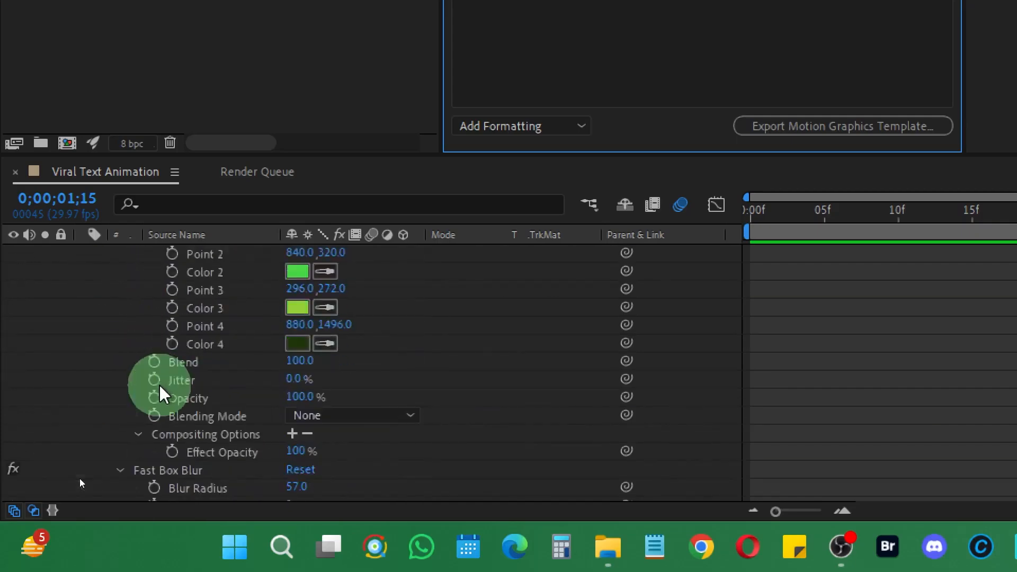
pyautogui.scroll(10, 161, 390)
pyautogui.scroll(-5, 191, 371)
pyautogui.scroll(-5, 228, 329)
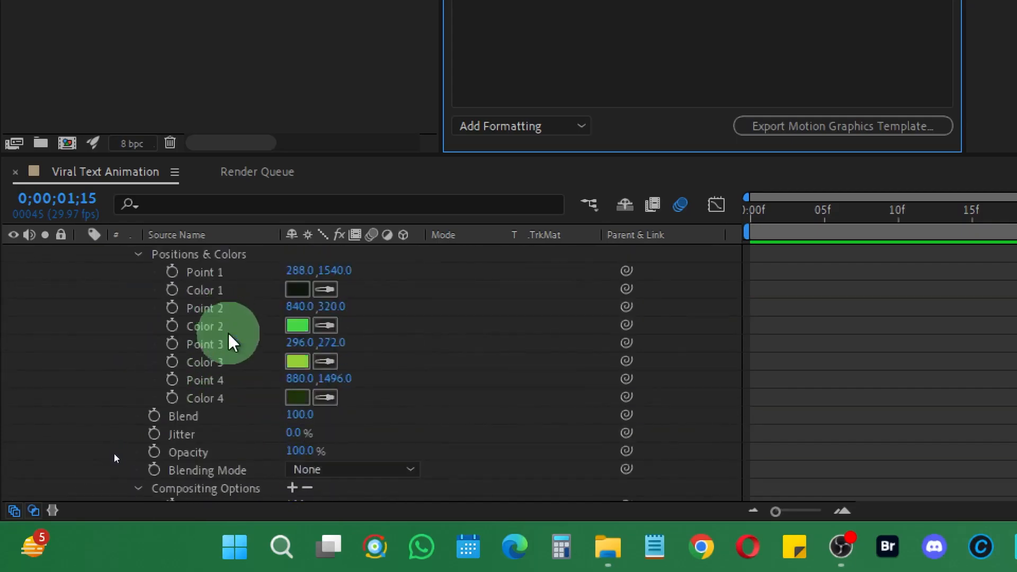
pyautogui.scroll(-10, 233, 401)
pyautogui.scroll(15, 233, 400)
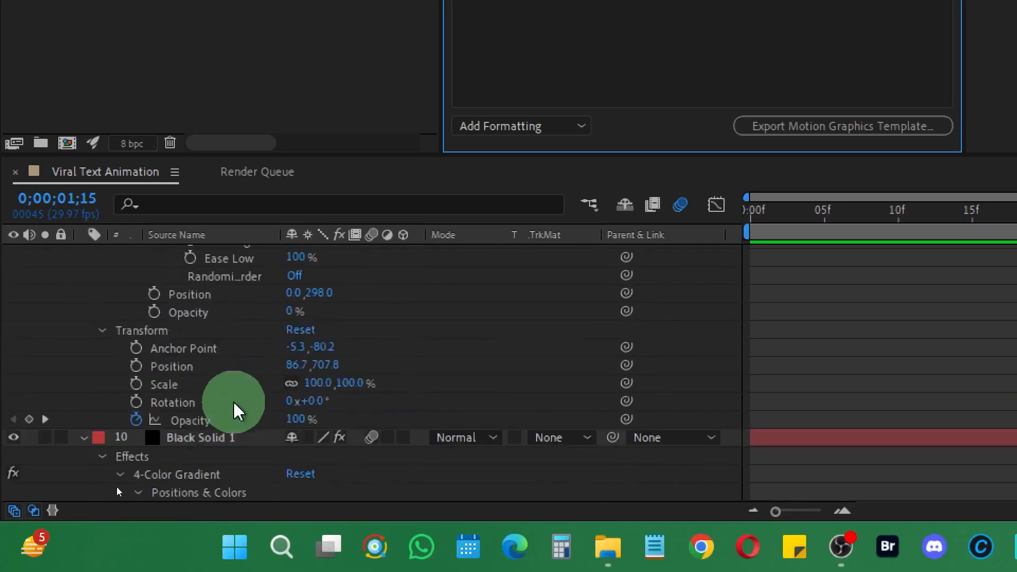
pyautogui.scroll(15, 233, 400)
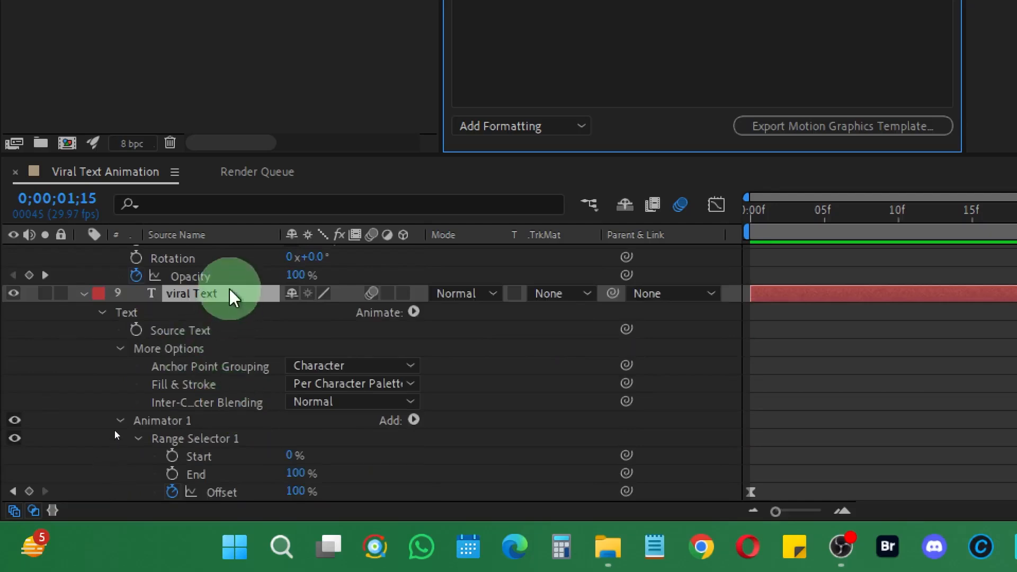
# Collapse Animator 1 of the viral Text layer and add the layer's Source Text to the Essential Graphics controls.
pyautogui.click(120, 420)
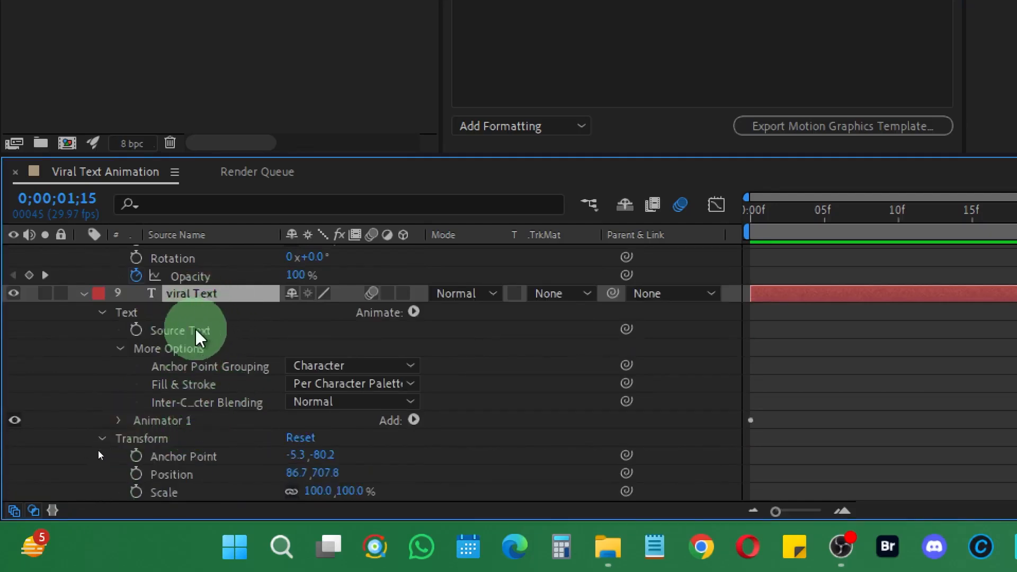
pyautogui.moveTo(192, 329); pyautogui.dragTo(612, 0)
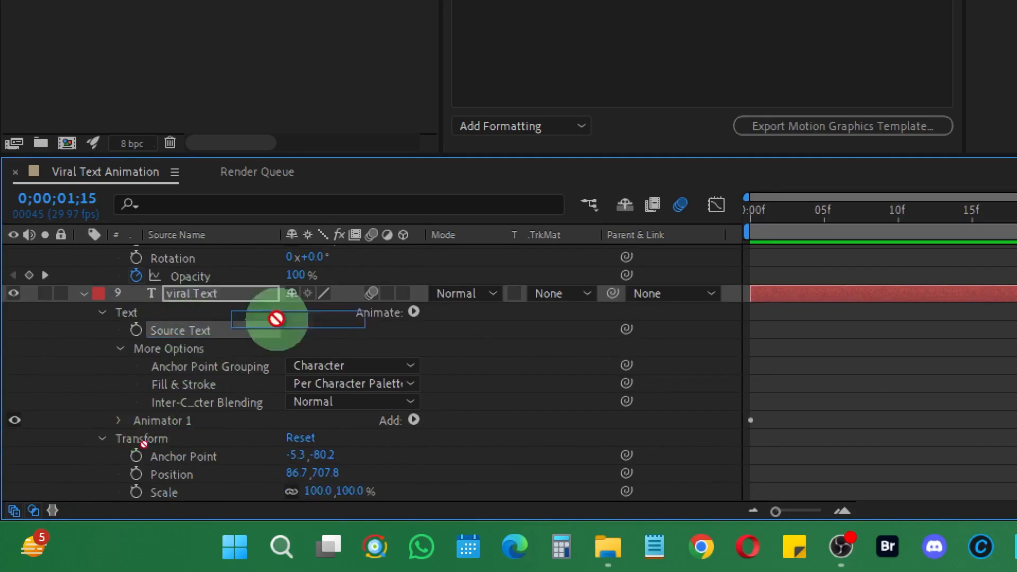
pyautogui.moveTo(612, 42); pyautogui.dragTo(658, 6)
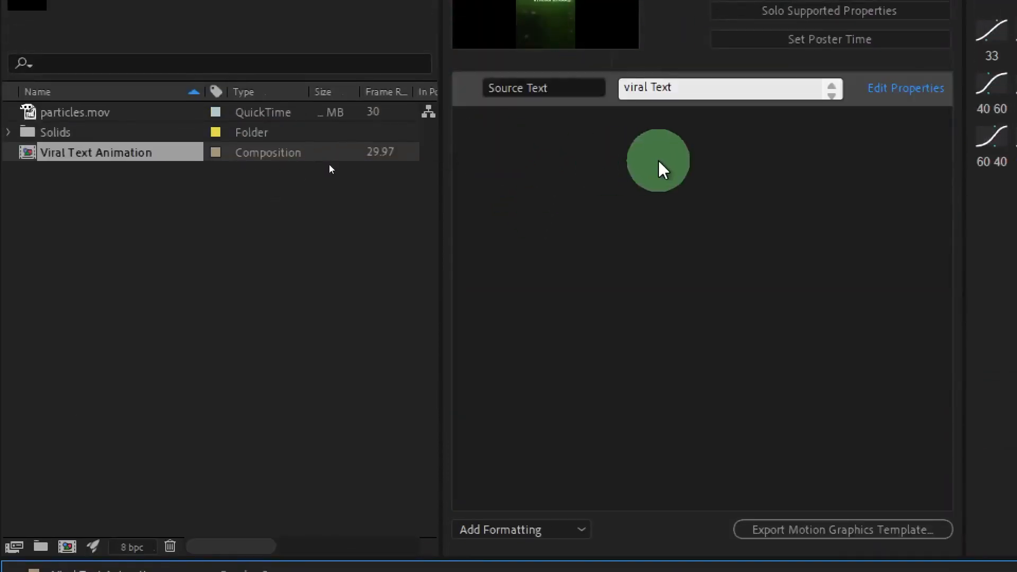
# Rename the added Source Text control as Text-1.
pyautogui.doubleClick(516, 89)
pyautogui.press('BackSpace')
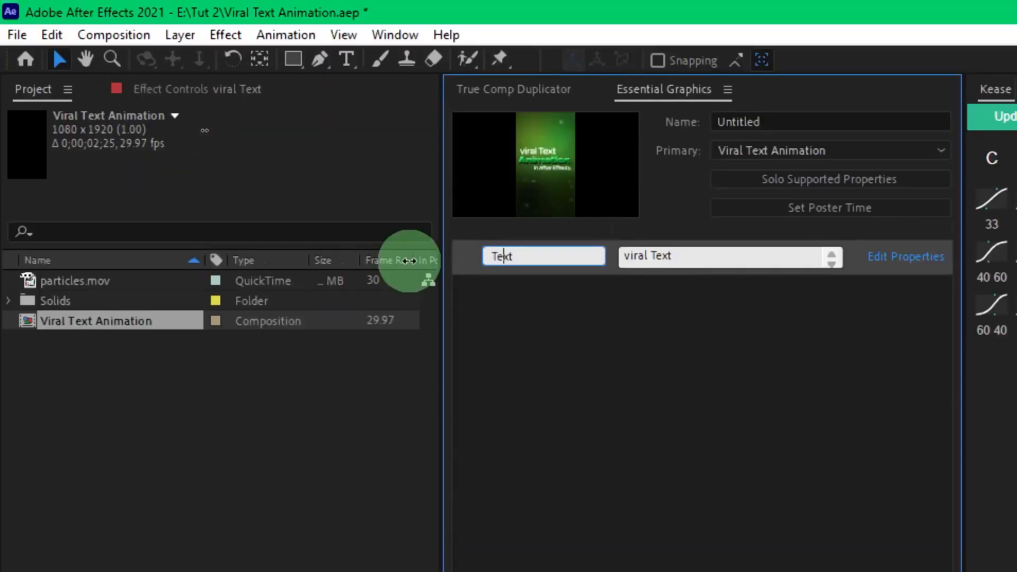
pyautogui.write('-1')
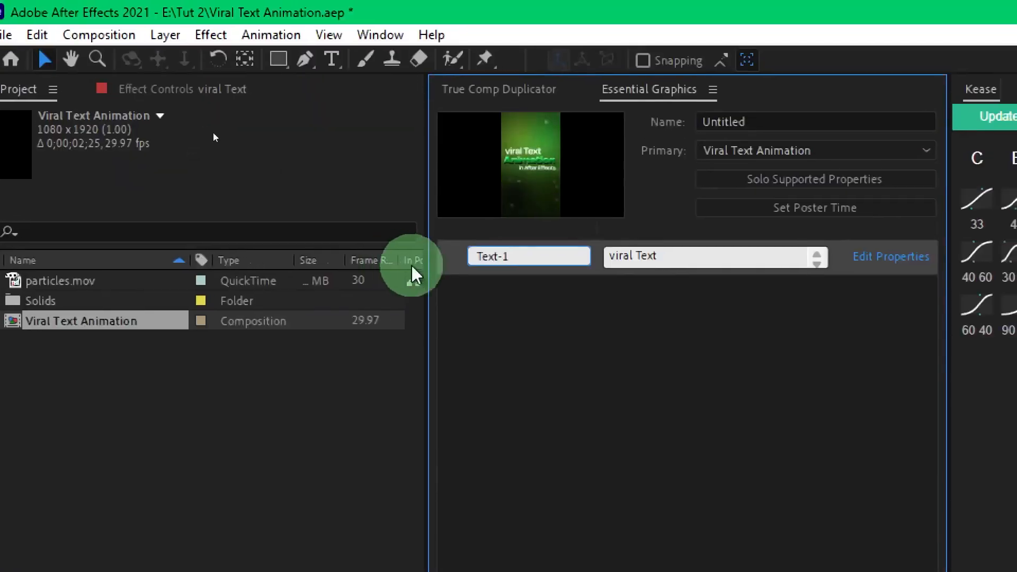
pyautogui.click(550, 337)
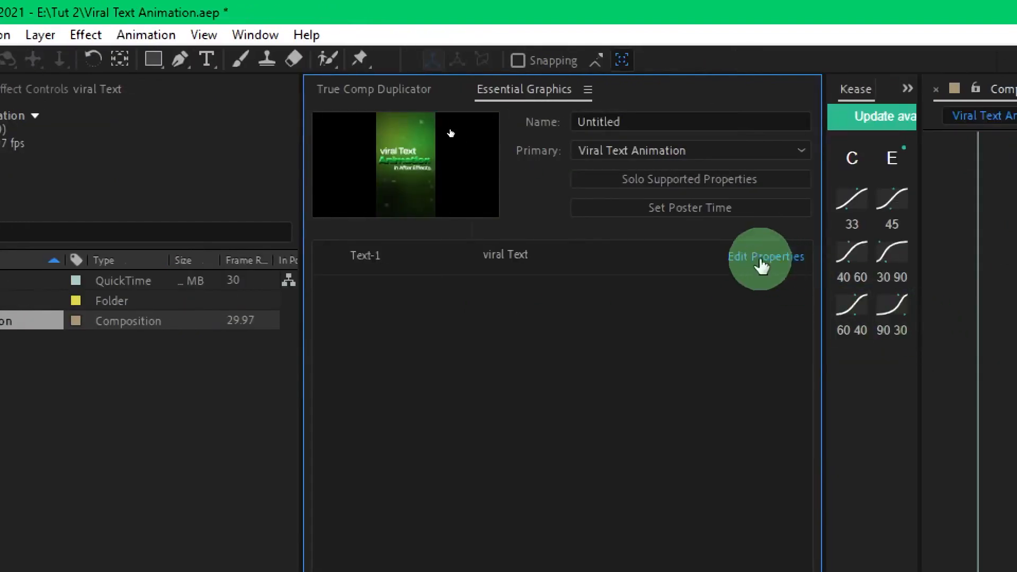
# Enable custom font selection, font size adjustment and faux styles in the Text-1 control's source text properties.
pyautogui.click(887, 259)
pyautogui.moveTo(799, 410); pyautogui.dragTo(729, 137)
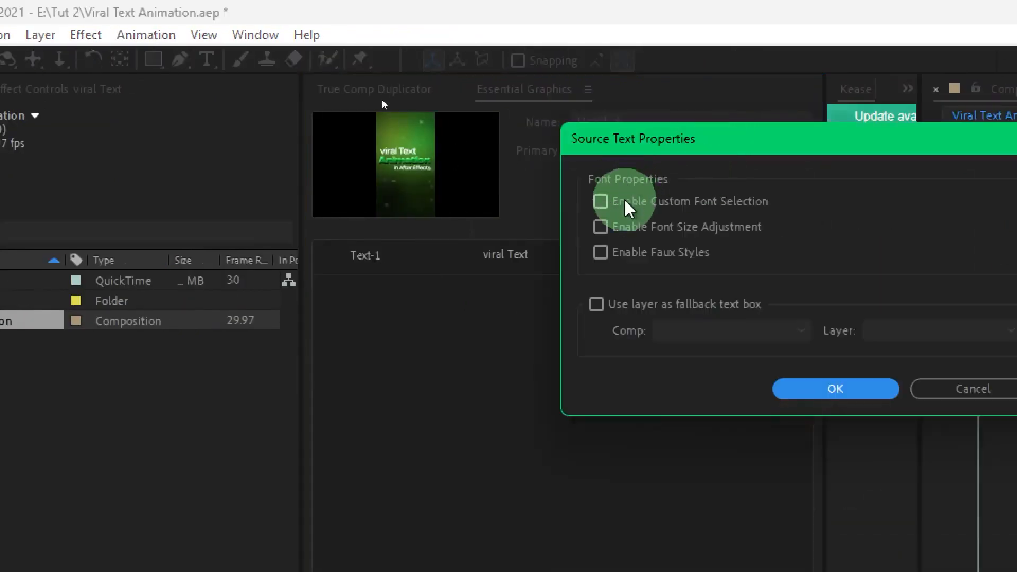
pyautogui.click(600, 202)
pyautogui.click(601, 226)
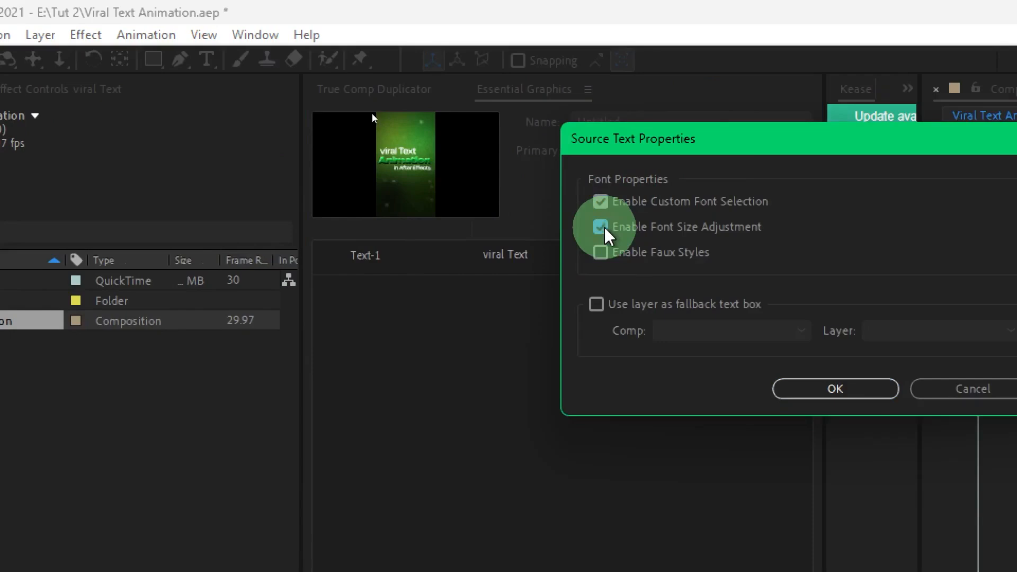
pyautogui.click(600, 253)
pyautogui.click(824, 392)
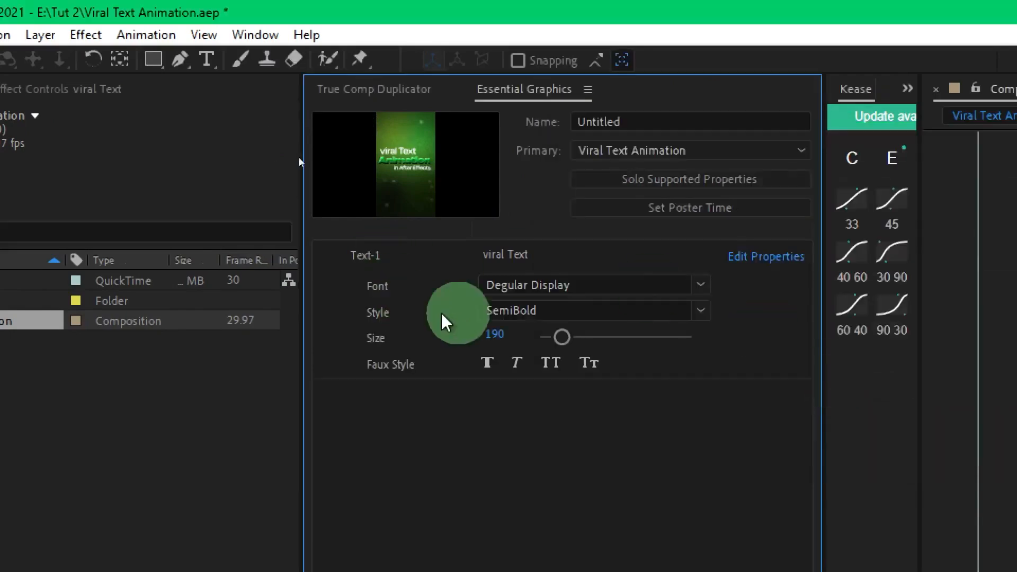
# Examine the fonts and the style options offered by the Text-1 control.
pyautogui.click(701, 286)
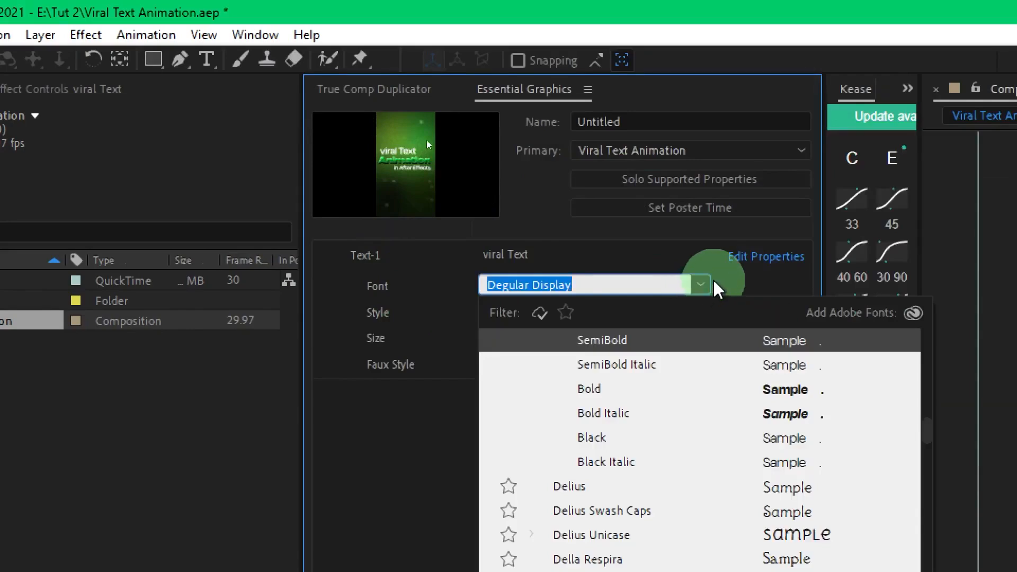
pyautogui.click(523, 284)
pyautogui.doubleClick(531, 286)
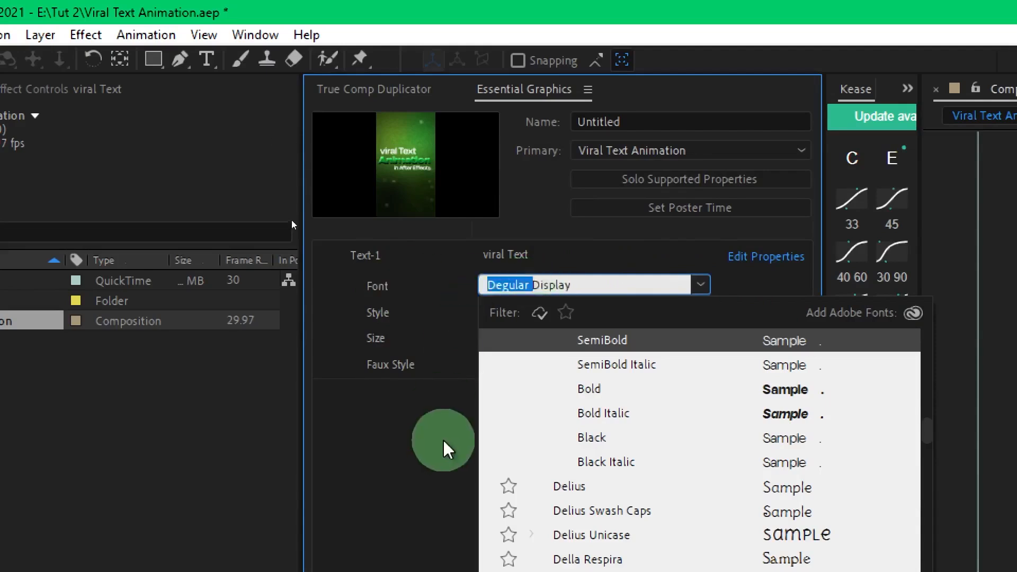
pyautogui.click(427, 447)
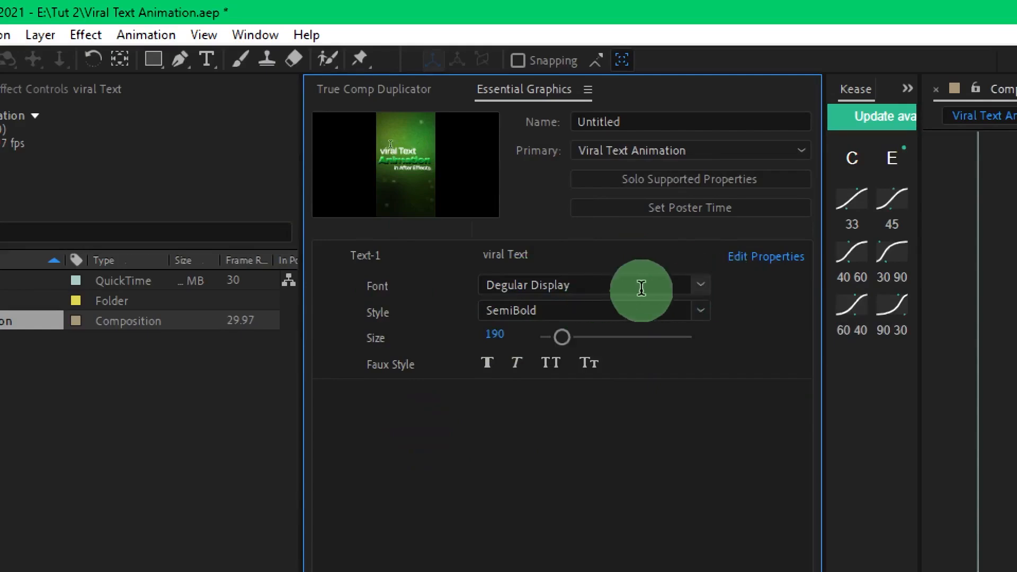
pyautogui.click(700, 286)
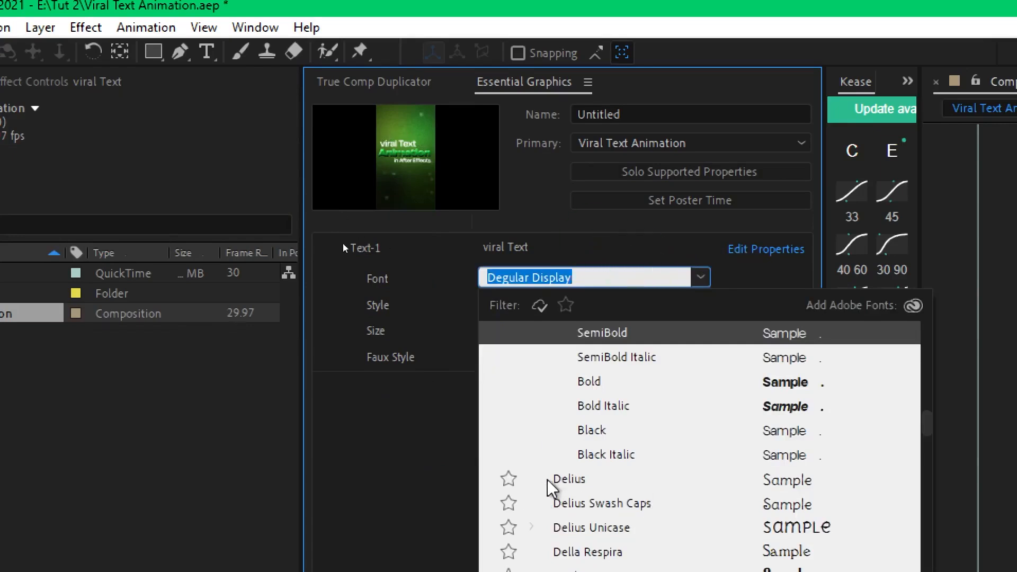
pyautogui.click(411, 445)
pyautogui.click(701, 305)
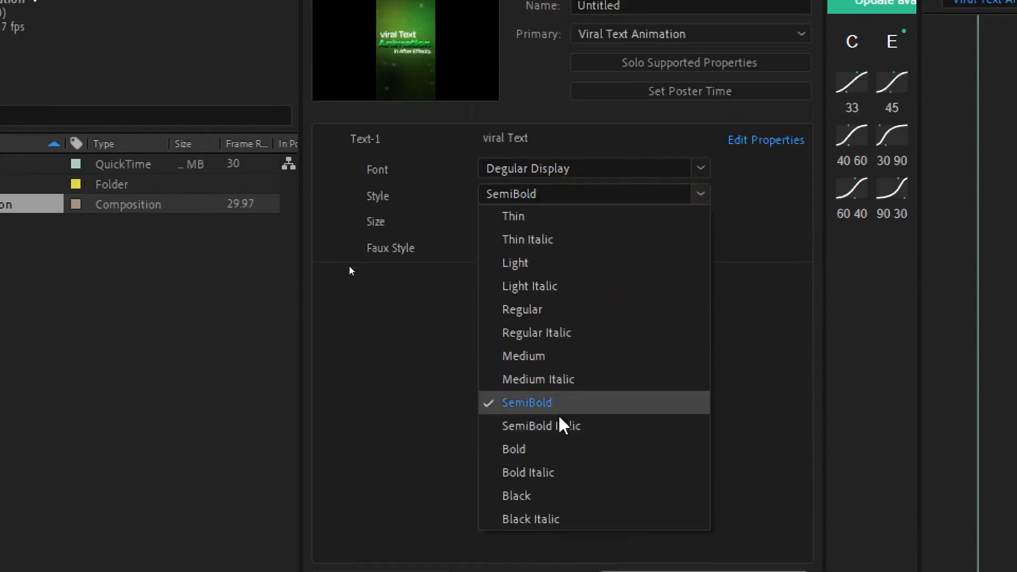
pyautogui.click(434, 350)
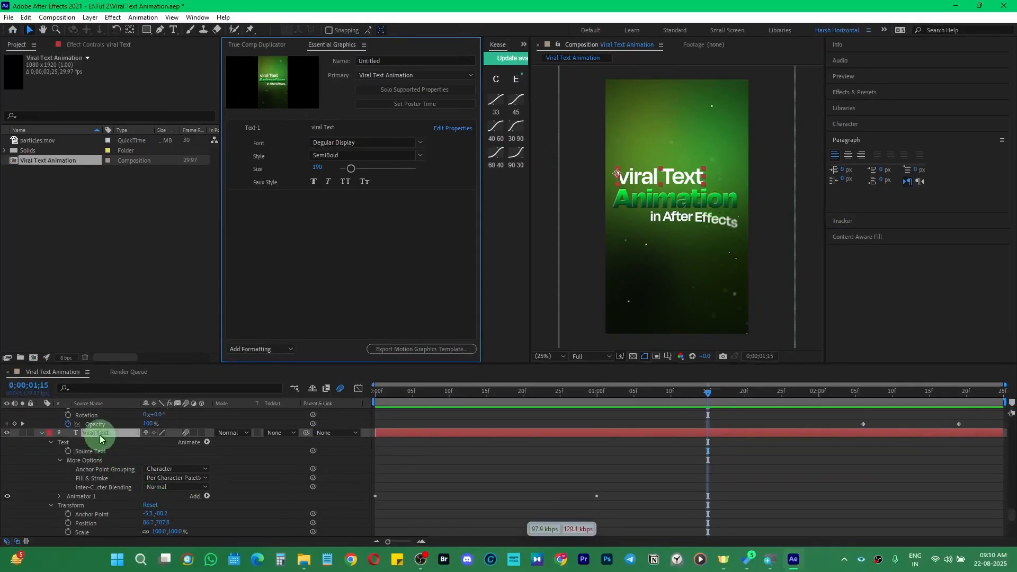
# Check the viral Text layer's Fill & Stroke option and apply a Fill effect to the layer.
pyautogui.click(101, 438)
pyautogui.press('`')
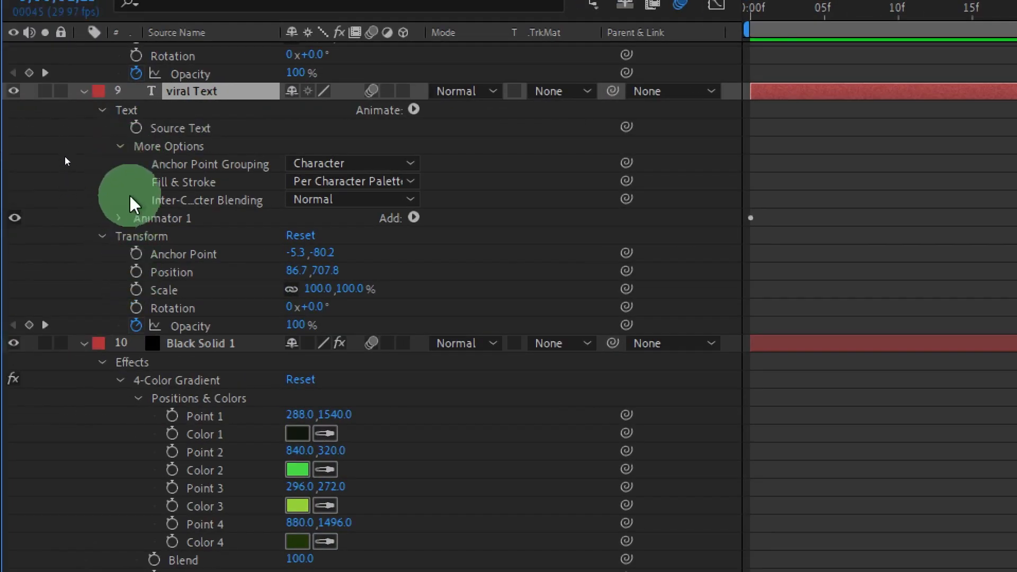
pyautogui.click(194, 185)
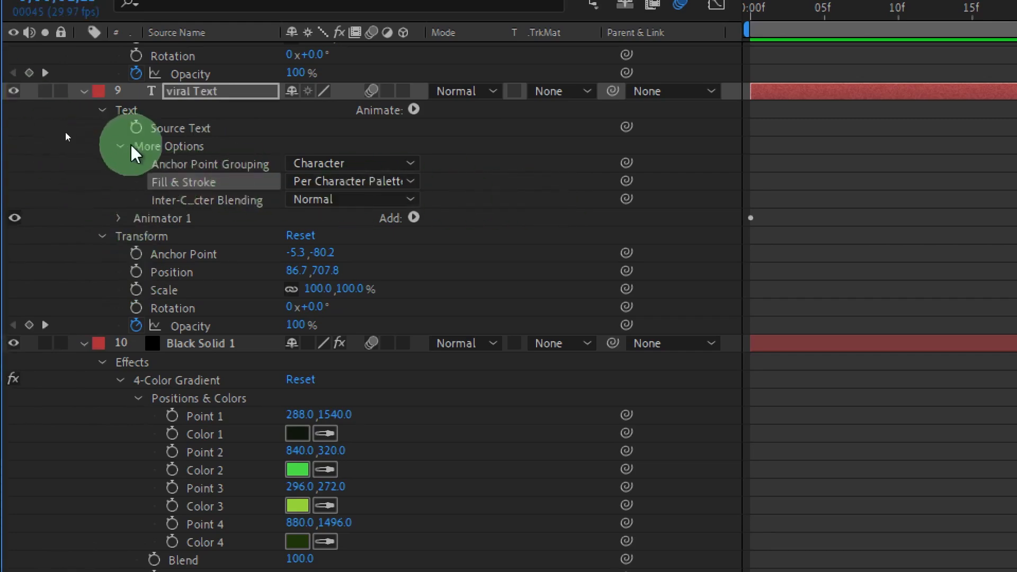
pyautogui.click(185, 93)
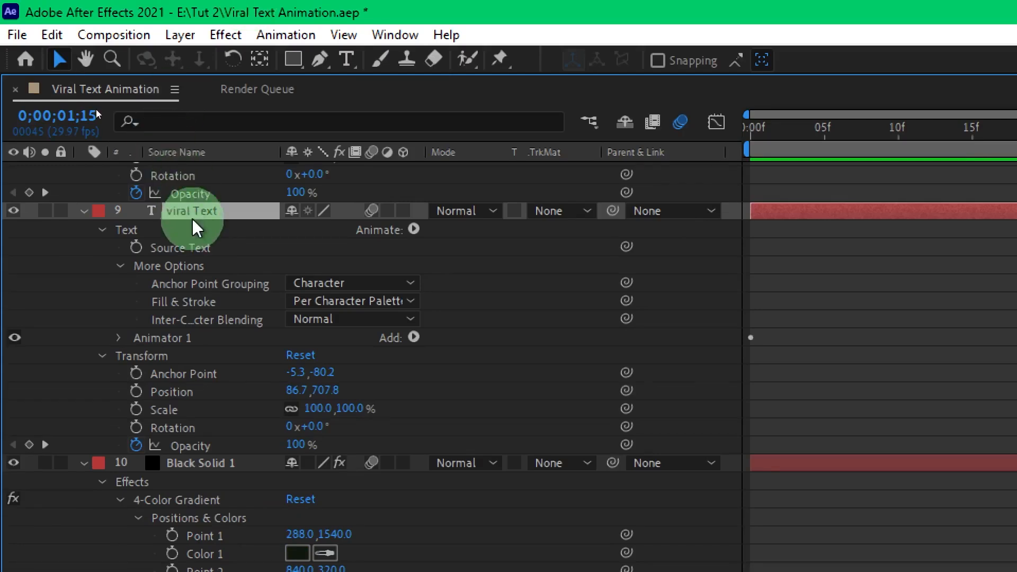
pyautogui.press('F2')
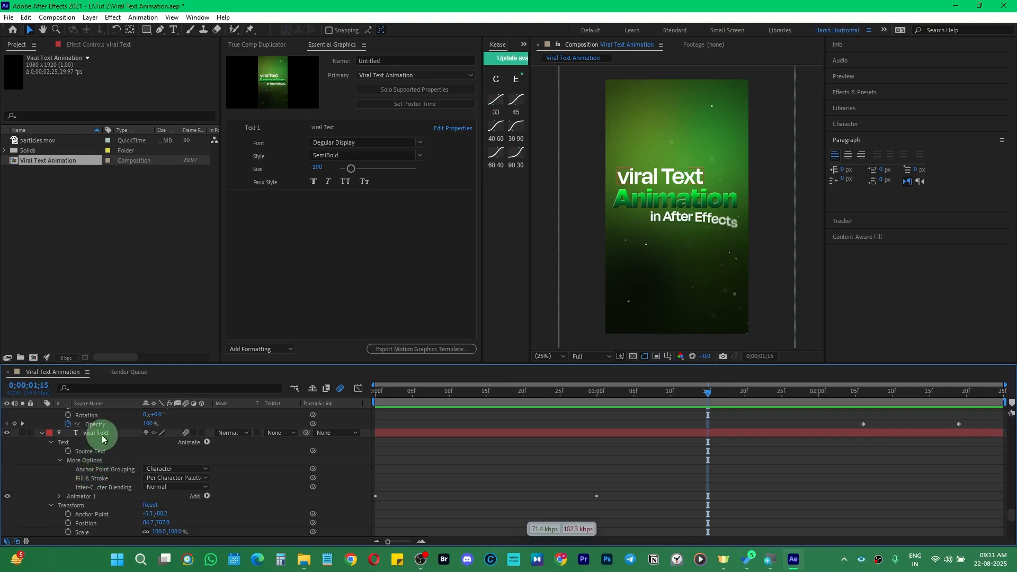
pyautogui.click(196, 223)
pyautogui.hotkey('ctrl', 'space')
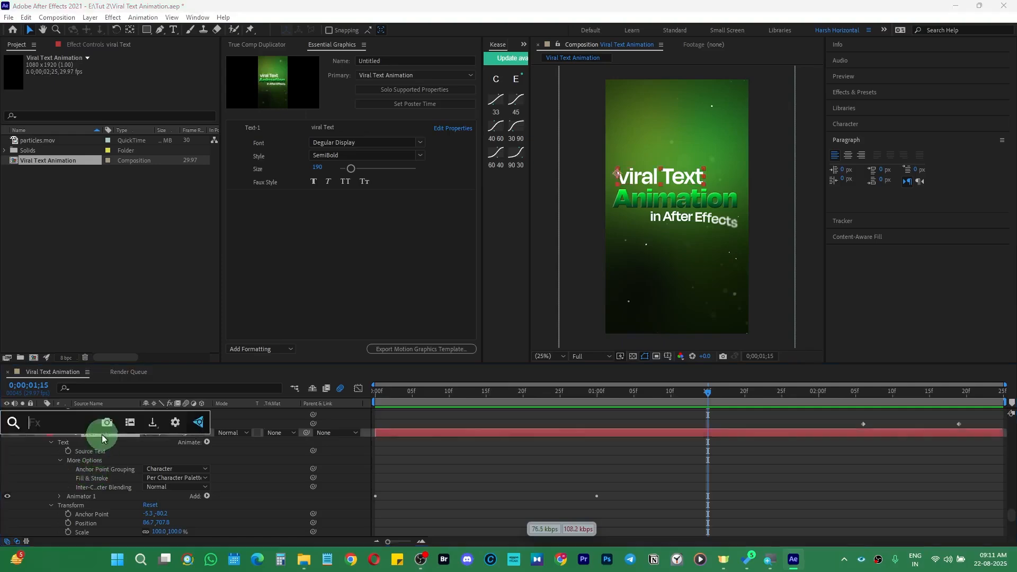
pyautogui.write('fill')
pyautogui.click(103, 441)
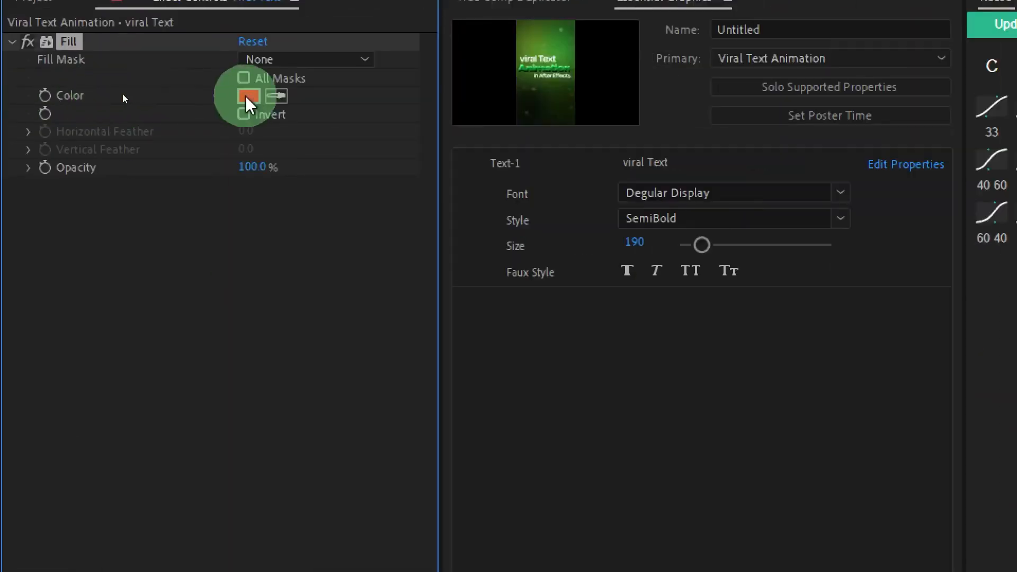
# Set the Fill effect's colour on the viral Text layer to white (FFFFFF).
pyautogui.click(251, 96)
pyautogui.moveTo(843, 224); pyautogui.dragTo(807, 196)
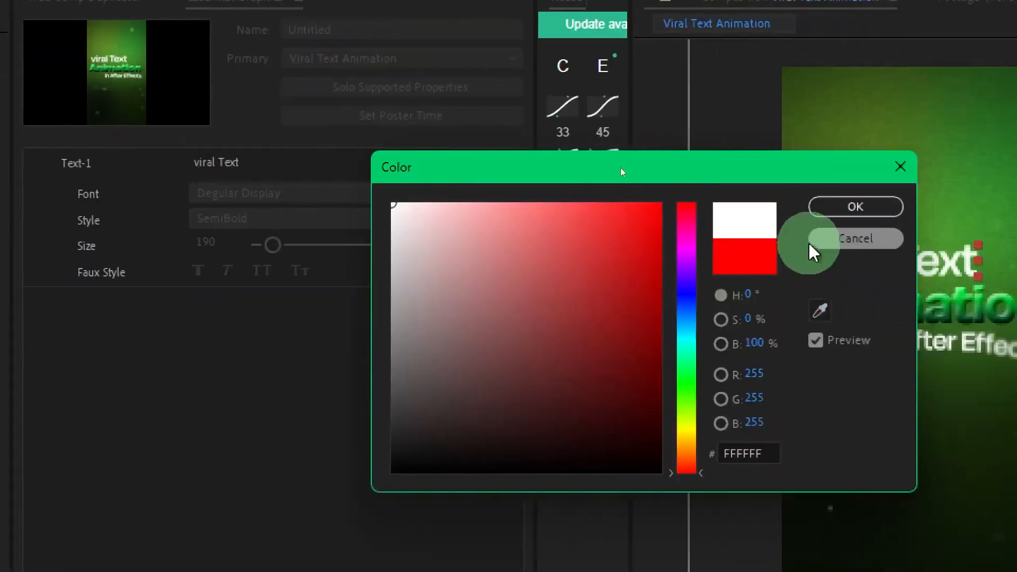
pyautogui.click(854, 207)
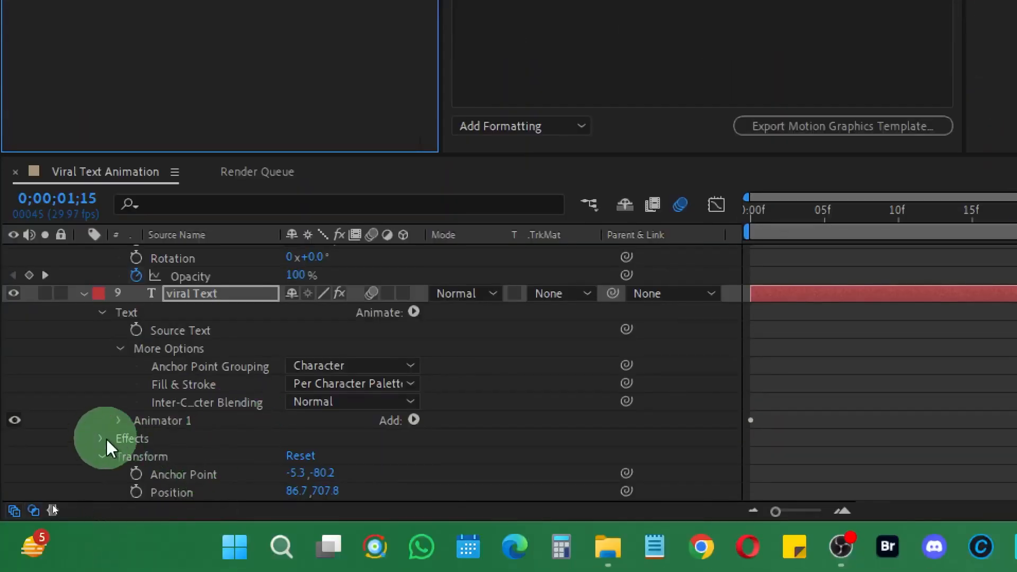
# Expand the viral Text layer's Fill effect and add its Color property to the Essential Graphics controls.
pyautogui.click(101, 500)
pyautogui.click(118, 456)
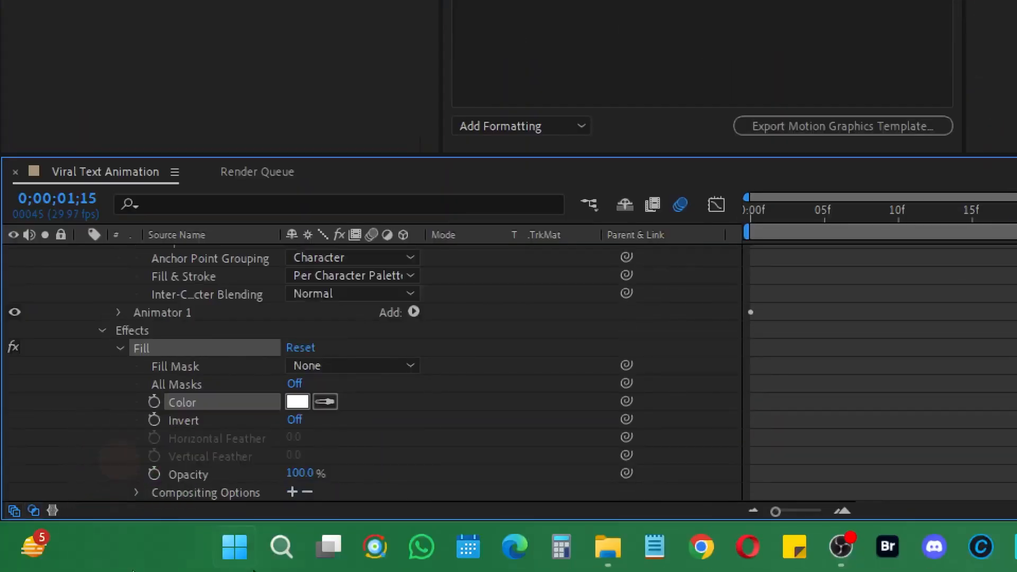
pyautogui.click(227, 411)
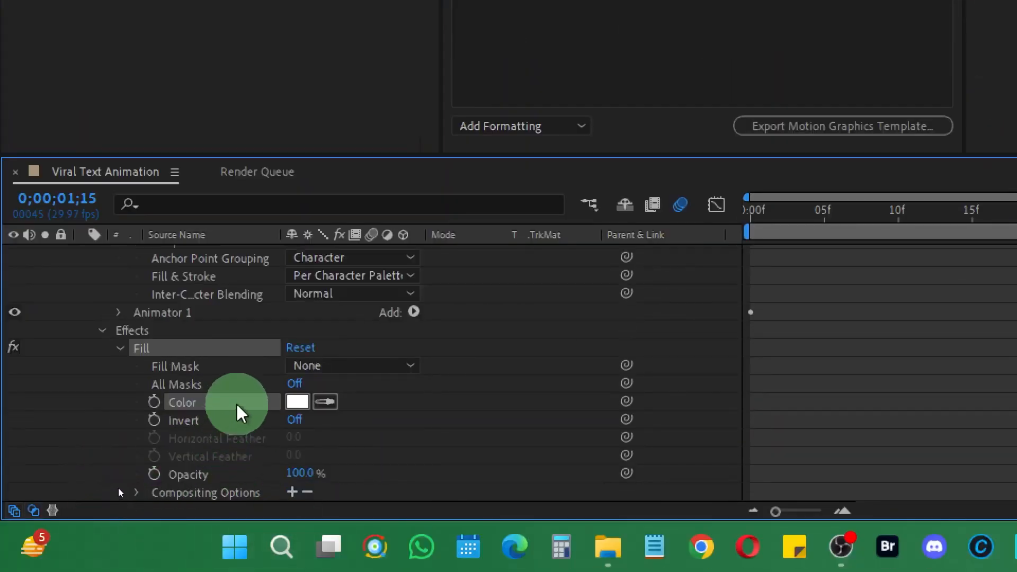
pyautogui.moveTo(246, 411); pyautogui.dragTo(640, 128)
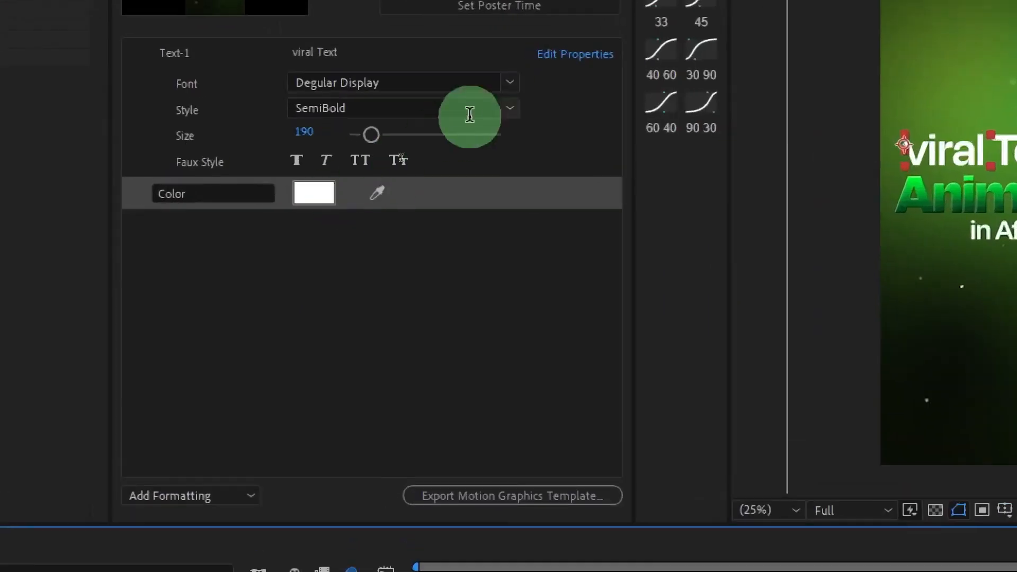
# Test the Text-1 control by replacing its text with "simple text".
pyautogui.click(345, 51)
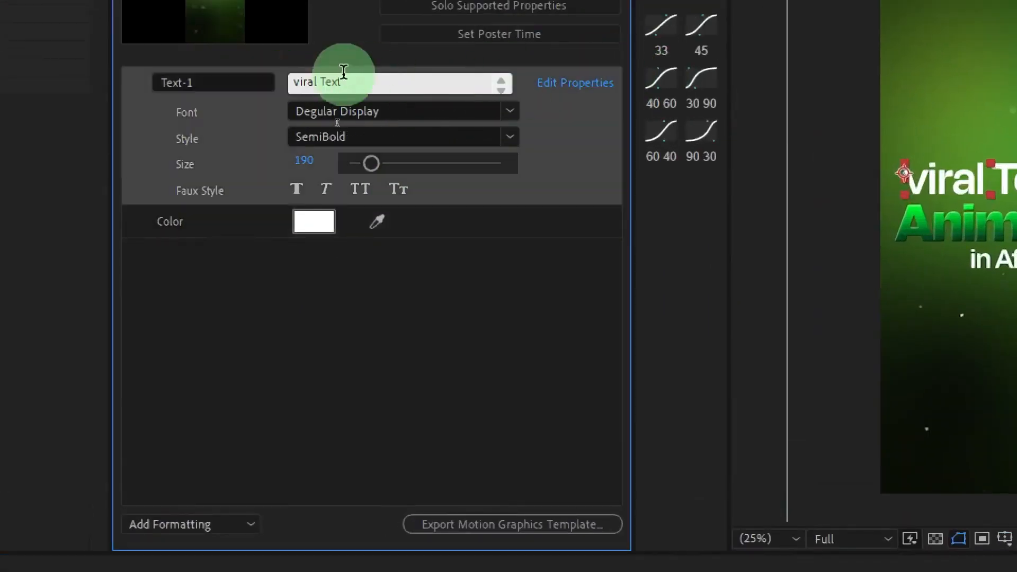
pyautogui.moveTo(370, 81); pyautogui.dragTo(284, 83)
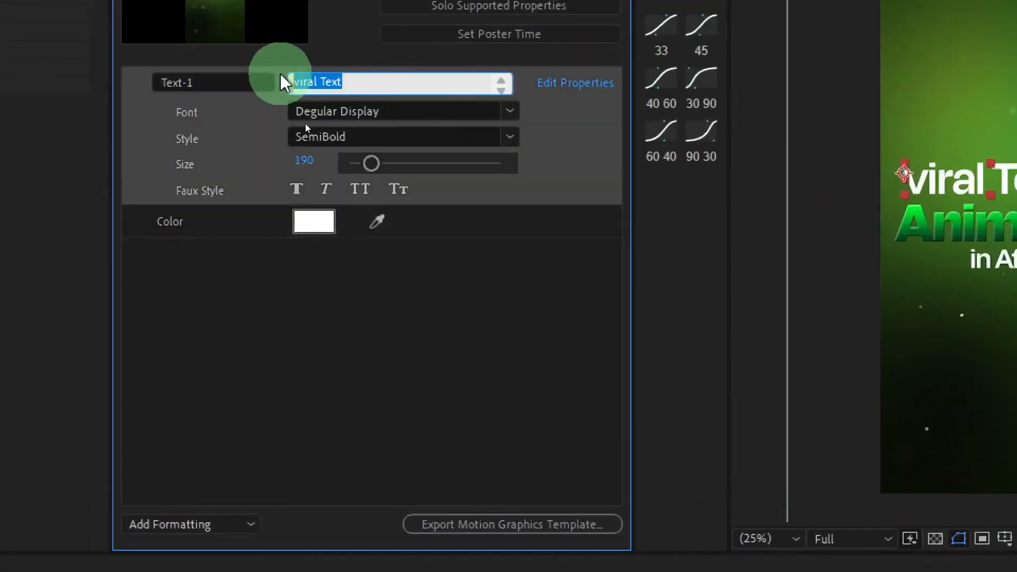
pyautogui.write('simple text')
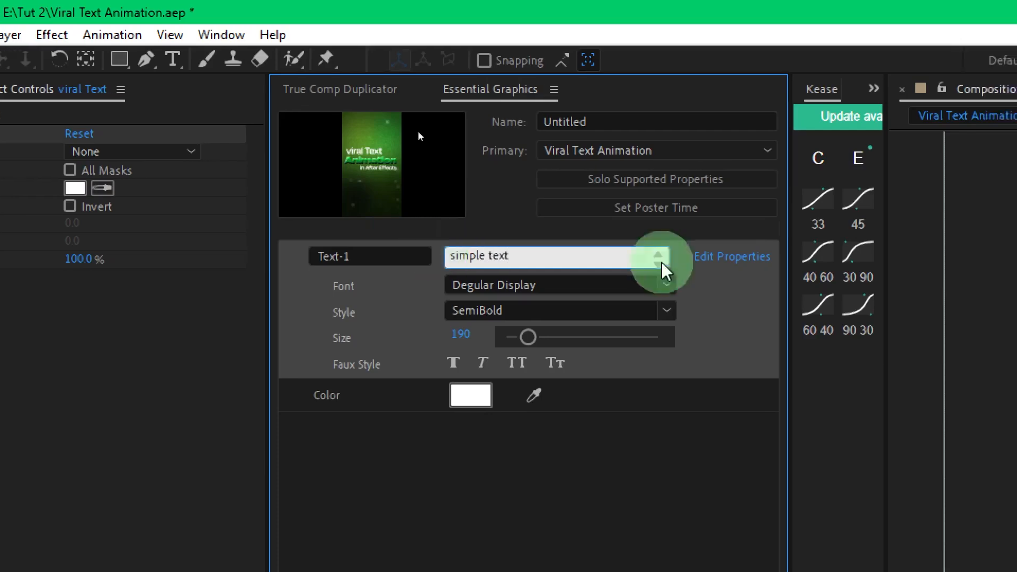
pyautogui.click(726, 280)
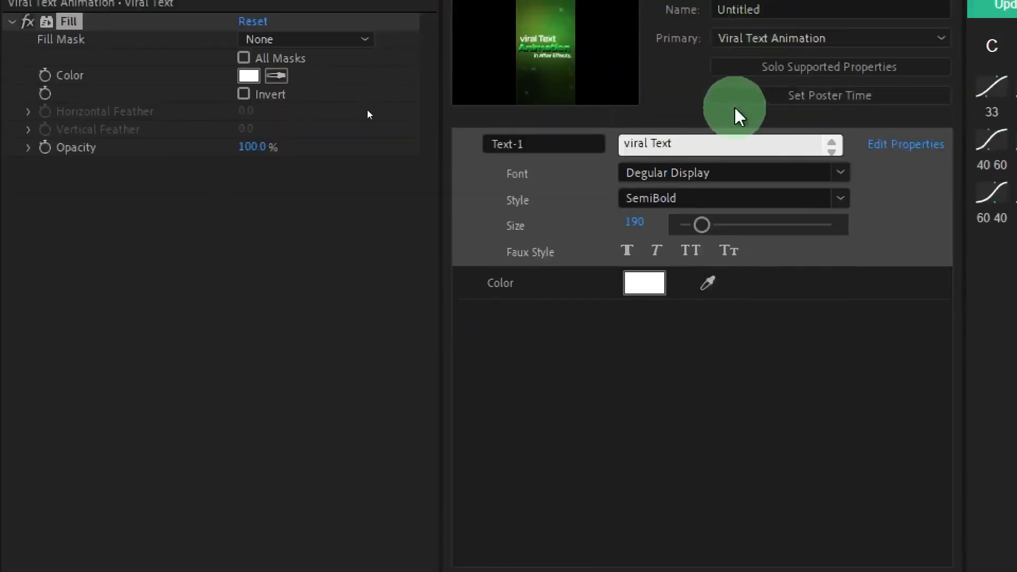
# Try the Doppio One font on the Text-1 control and check its style options.
pyautogui.click(841, 173)
pyautogui.scroll(-3, 751, 476)
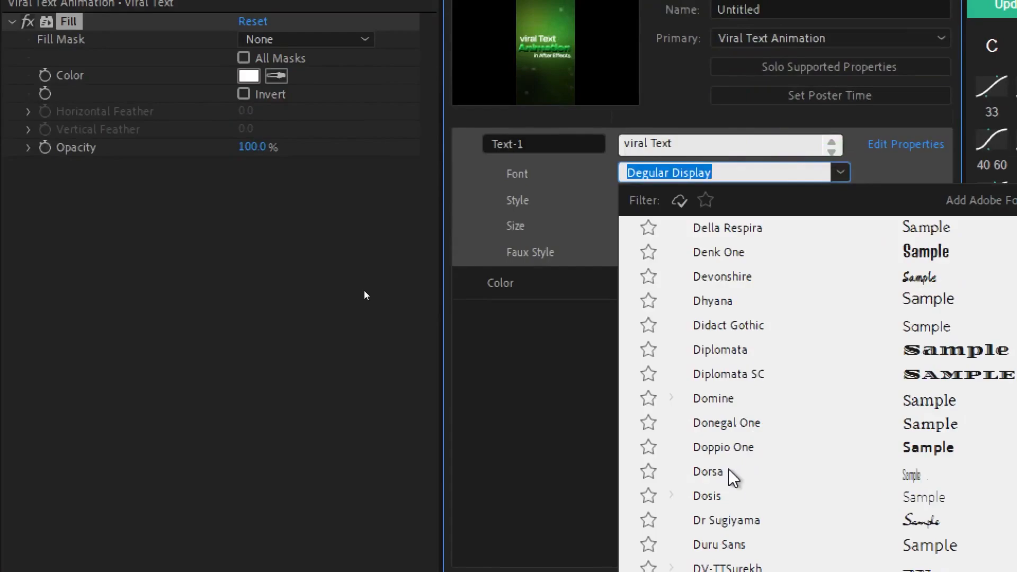
pyautogui.click(741, 449)
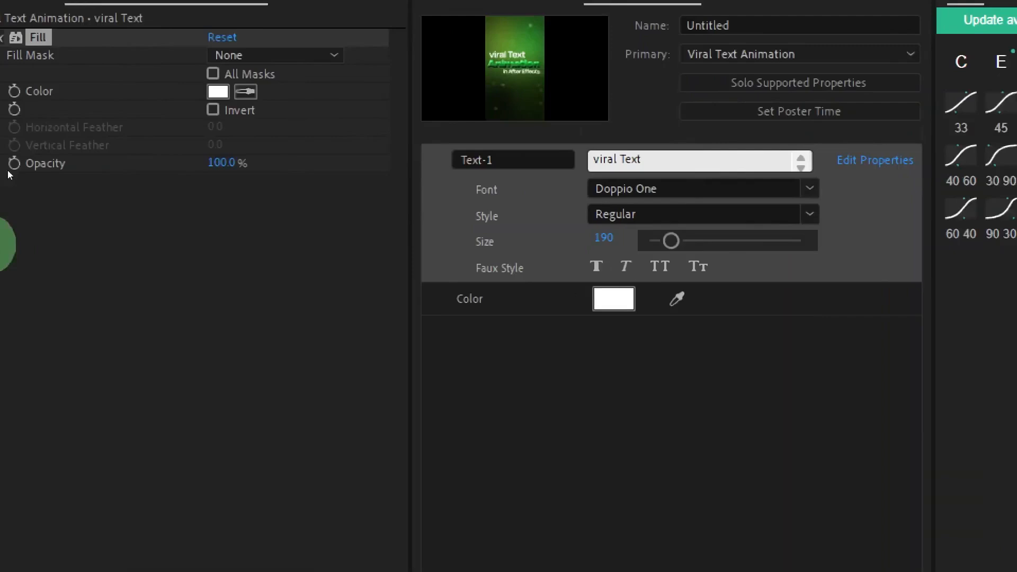
pyautogui.click(825, 228)
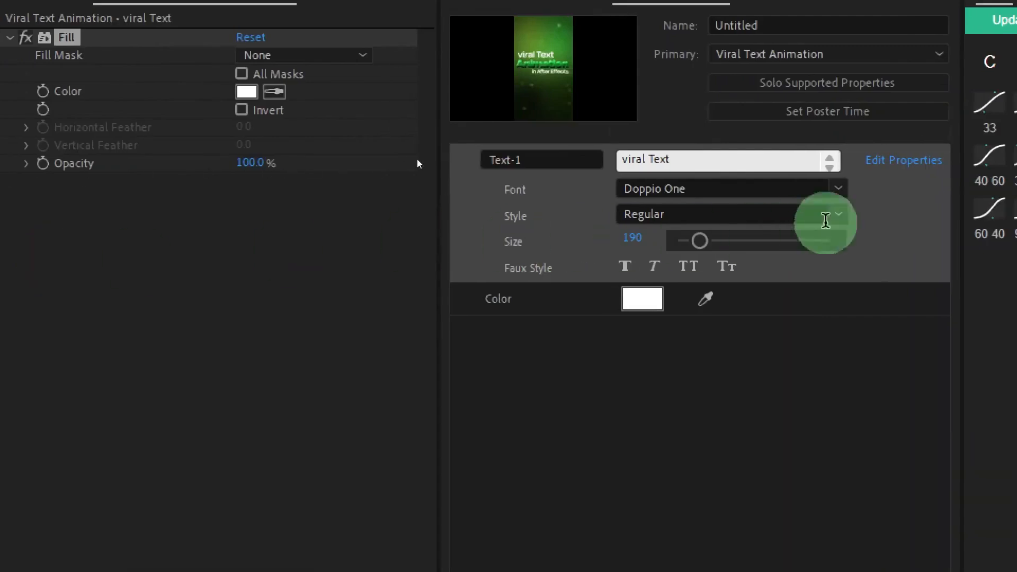
pyautogui.click(843, 215)
# Try the Engagement font on the Text-1 control and undo both font changes.
pyautogui.click(838, 189)
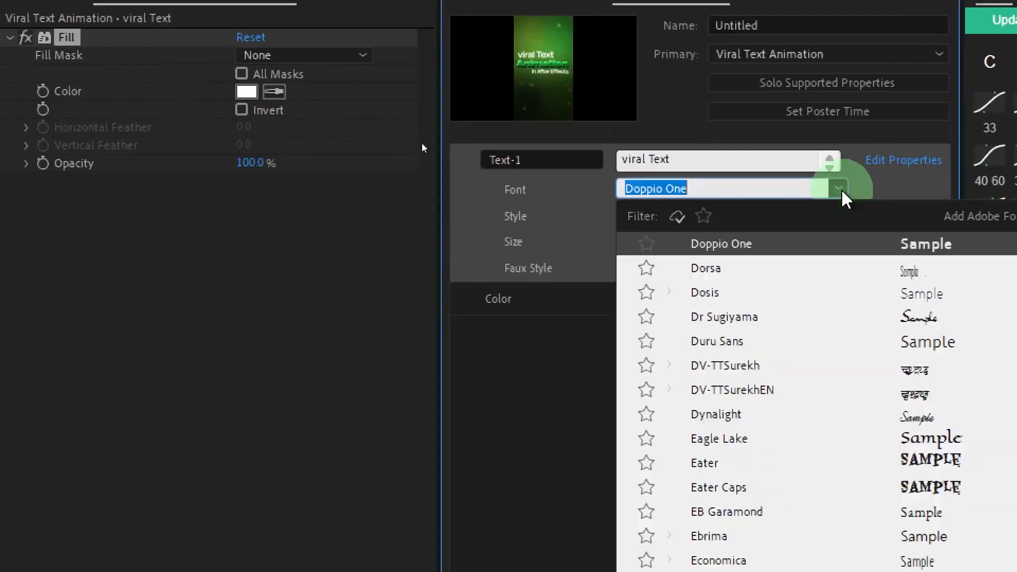
pyautogui.scroll(-3, 746, 488)
pyautogui.click(718, 460)
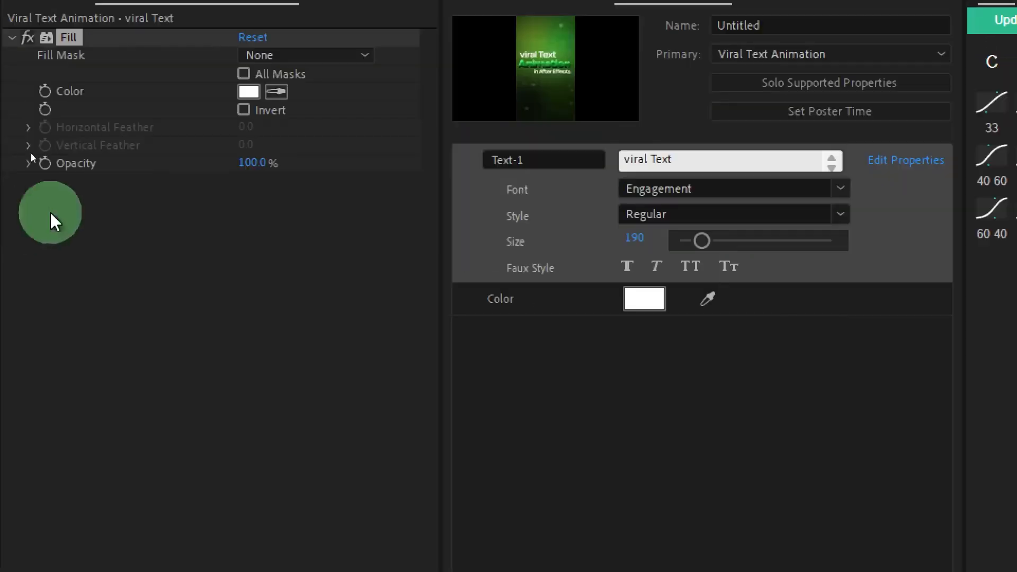
pyautogui.click(842, 214)
pyautogui.click(843, 214)
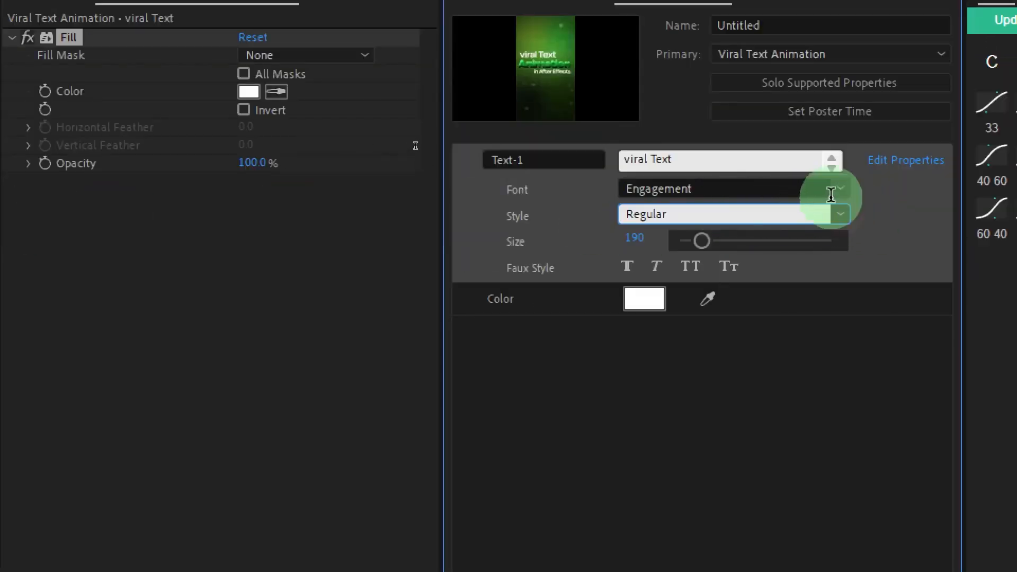
pyautogui.hotkey('ctrl', 'z')
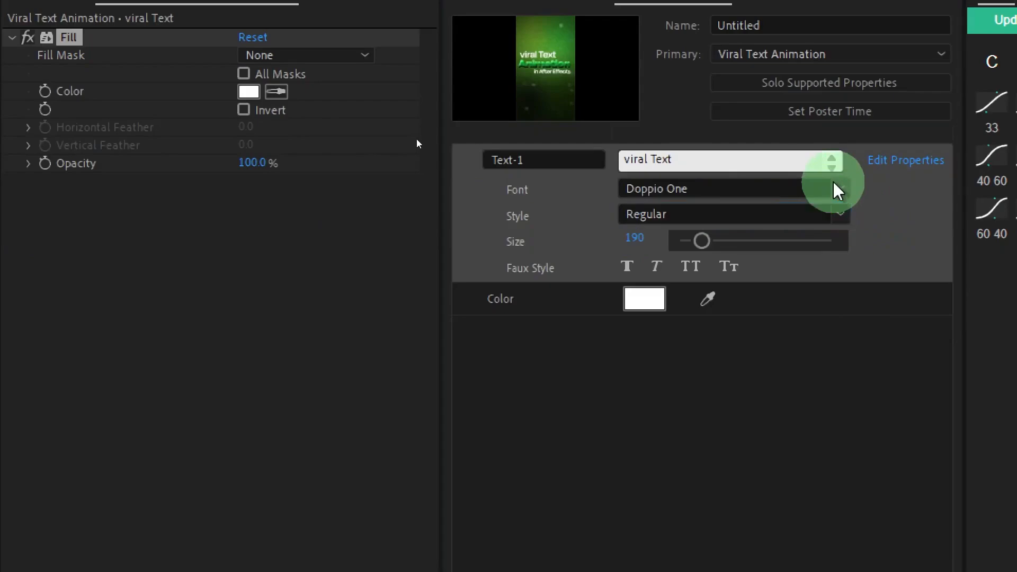
pyautogui.hotkey('ctrl', 'z')
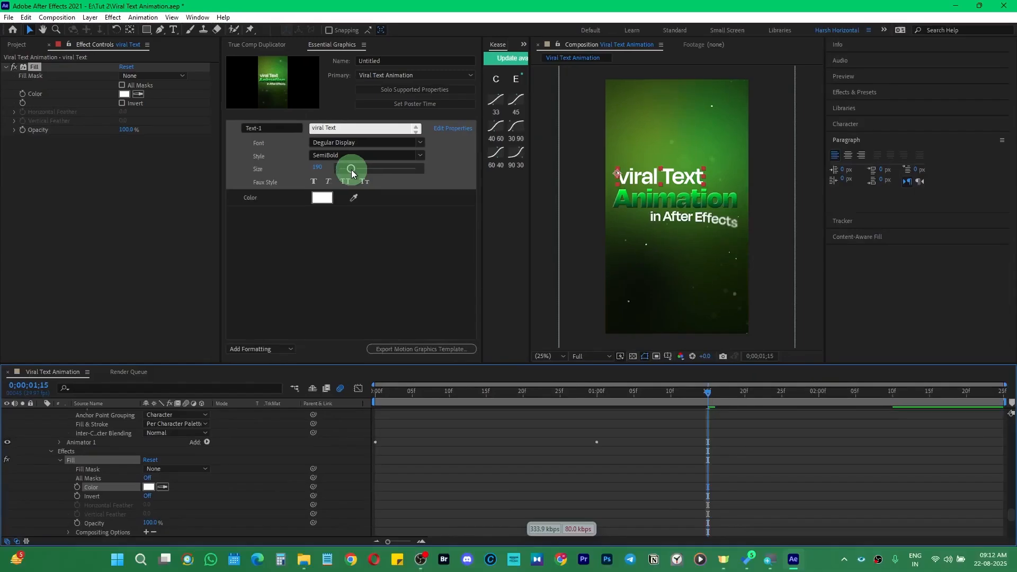
# Test the Text-1 size control by enlarging the text and reducing it again.
pyautogui.moveTo(702, 242); pyautogui.dragTo(825, 243)
pyautogui.moveTo(412, 169); pyautogui.dragTo(351, 170)
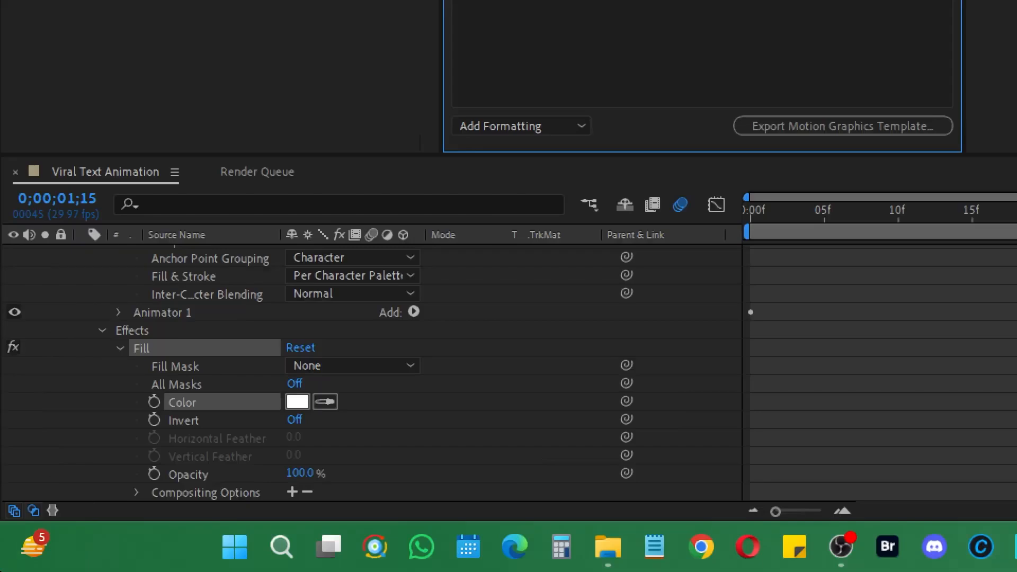
# Examine the Position, Scale and Rotation properties in the viral Text layer's own Transform group.
pyautogui.scroll(-6, 120, 401)
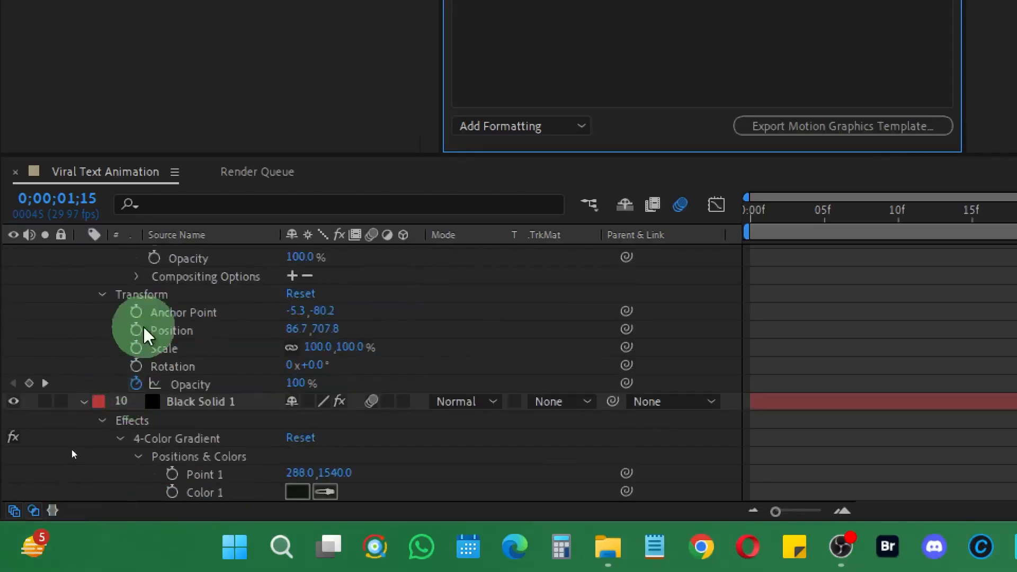
pyautogui.click(159, 295)
pyautogui.click(207, 334)
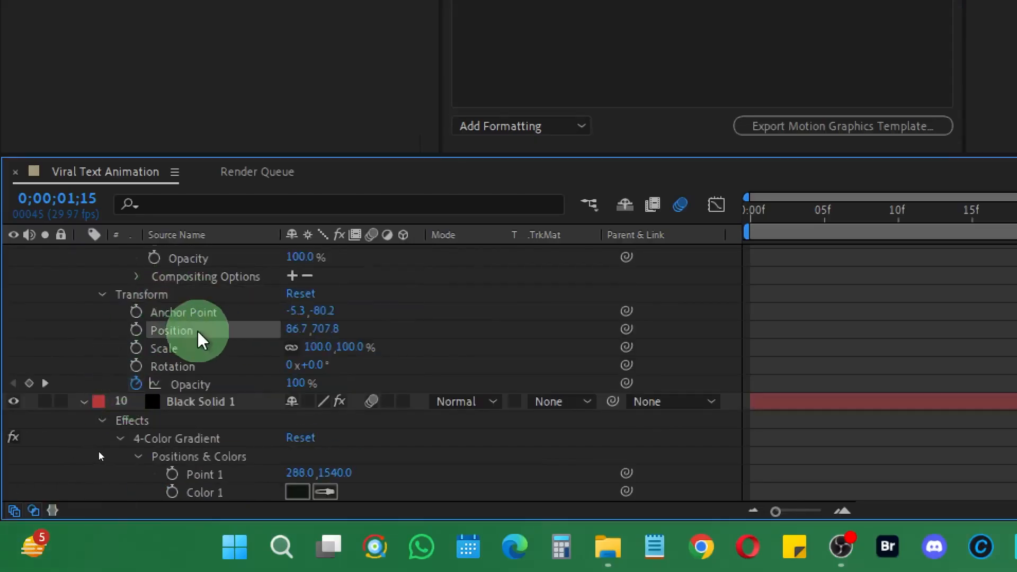
pyautogui.keyDown('shift'); pyautogui.click(200, 351); pyautogui.keyUp('shift')
pyautogui.keyDown('shift'); pyautogui.click(201, 368); pyautogui.keyUp('shift')
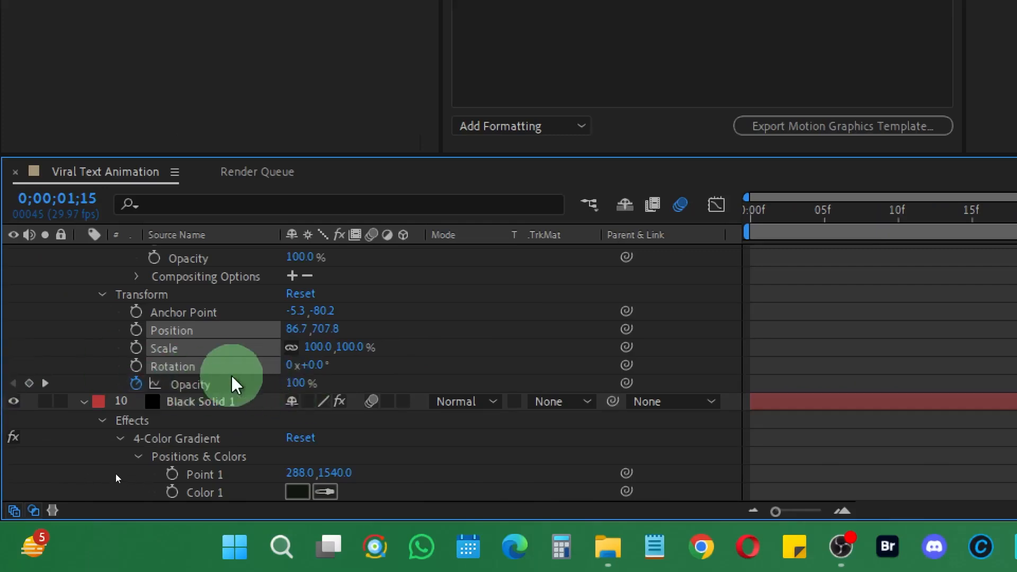
pyautogui.click(139, 295)
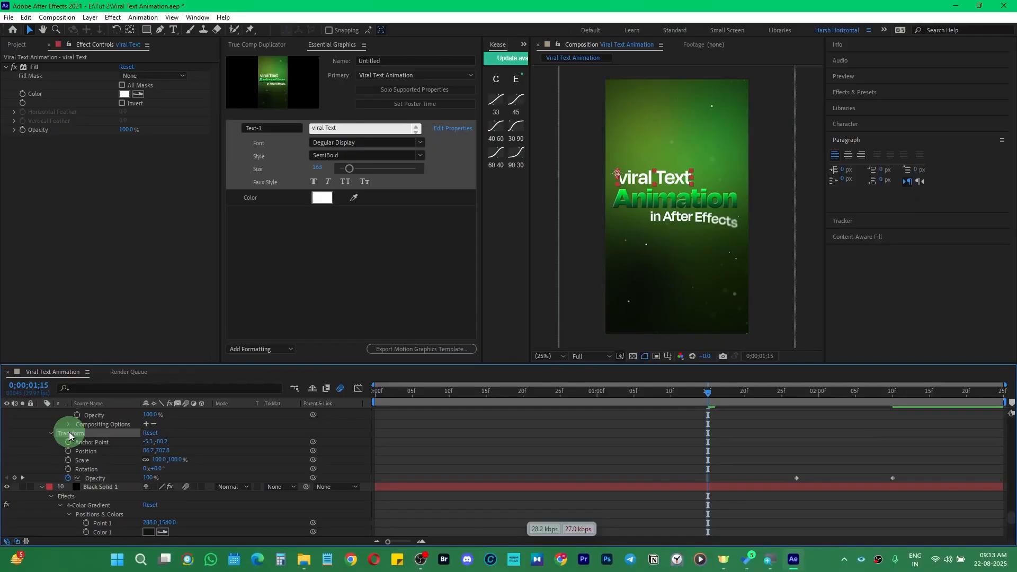
pyautogui.scroll(5, 69, 435)
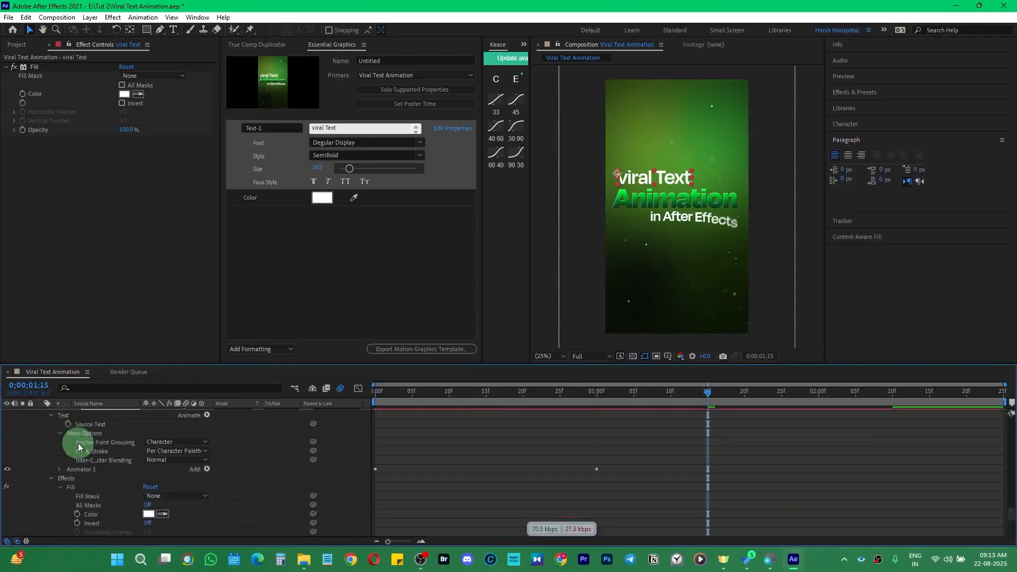
pyautogui.scroll(-3, 90, 469)
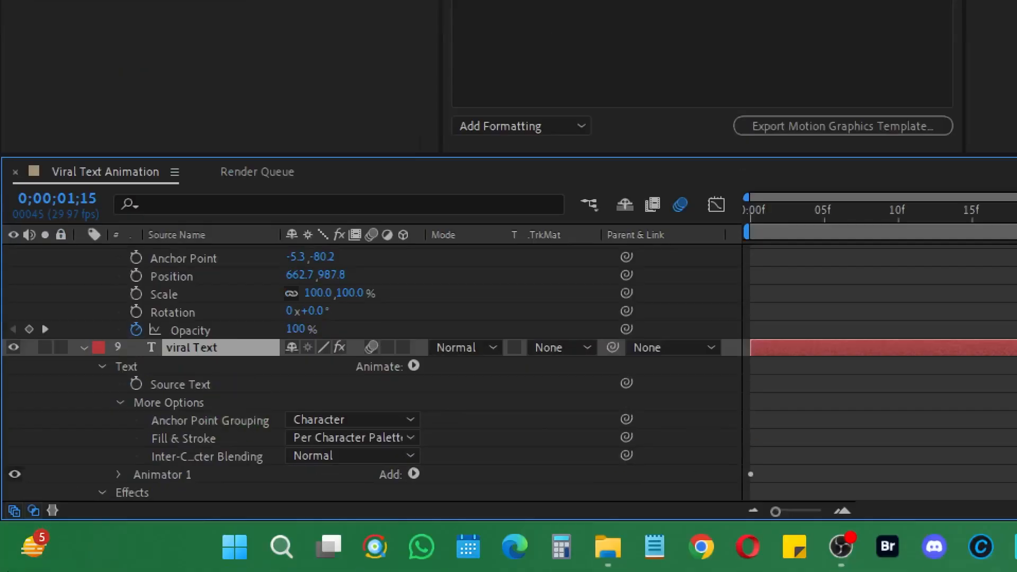
# Apply the Transform effect to the viral Text layer and collapse the properties of its Fill effect.
pyautogui.hotkey('ctrl', 'space')
pyautogui.write('tr')
pyautogui.press('Return')
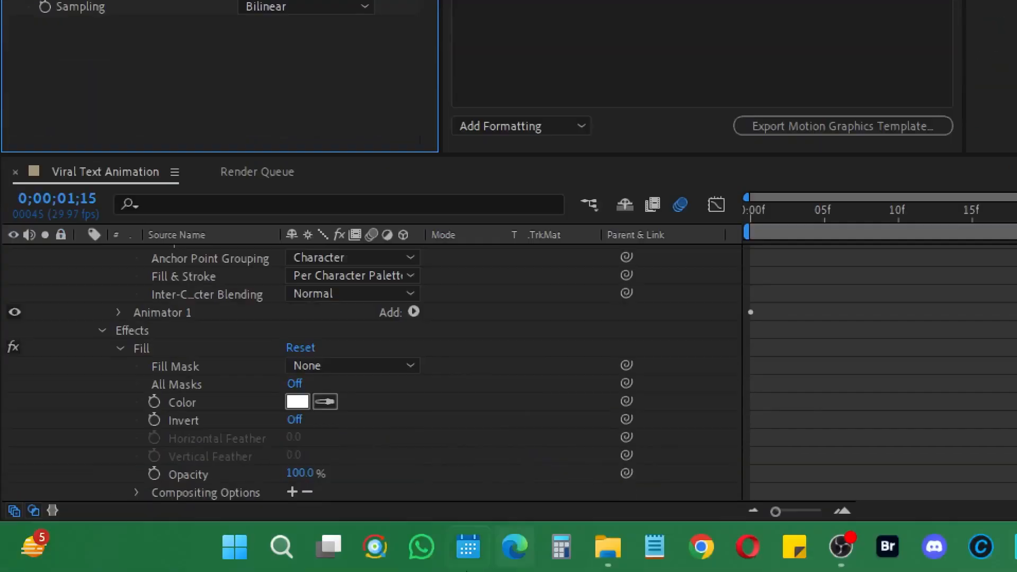
pyautogui.scroll(3, 244, 416)
pyautogui.click(220, 349)
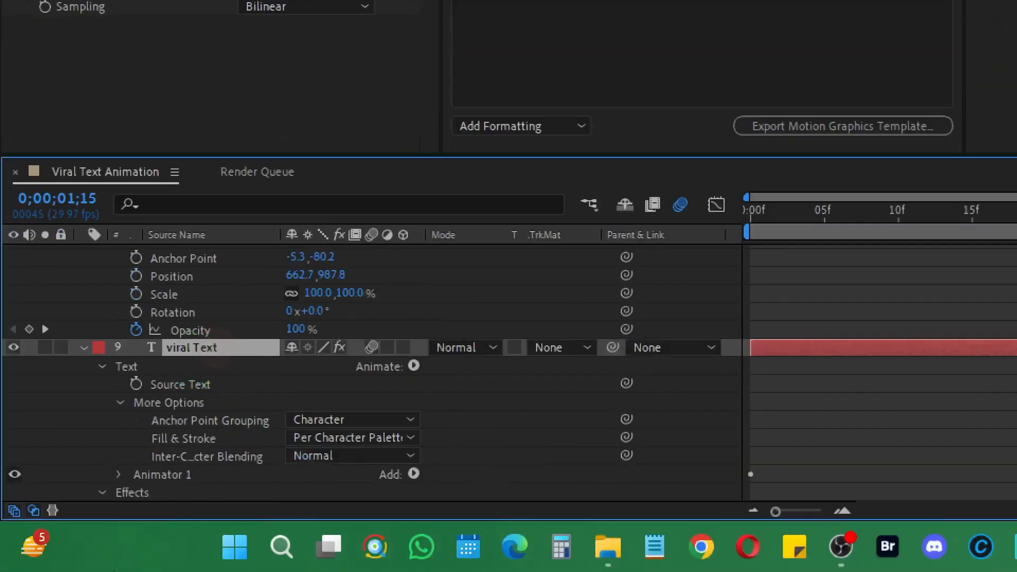
pyautogui.scroll(-1, 167, 464)
pyautogui.click(121, 456)
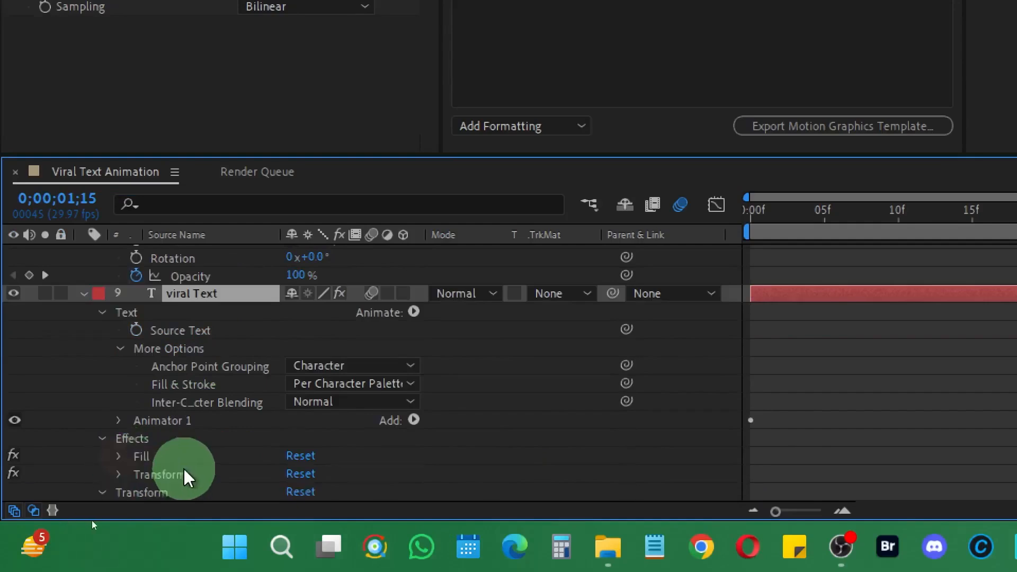
pyautogui.scroll(-3, 254, 461)
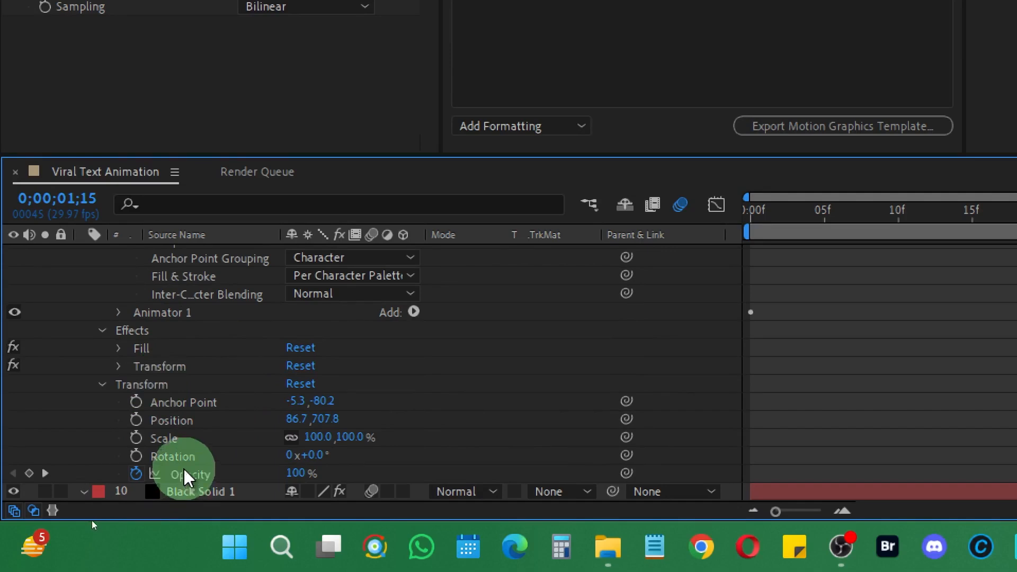
# Add the Transform effect's Position, Scale, Skew, Rotation and Opacity as controls in Essential Graphics.
pyautogui.click(118, 366)
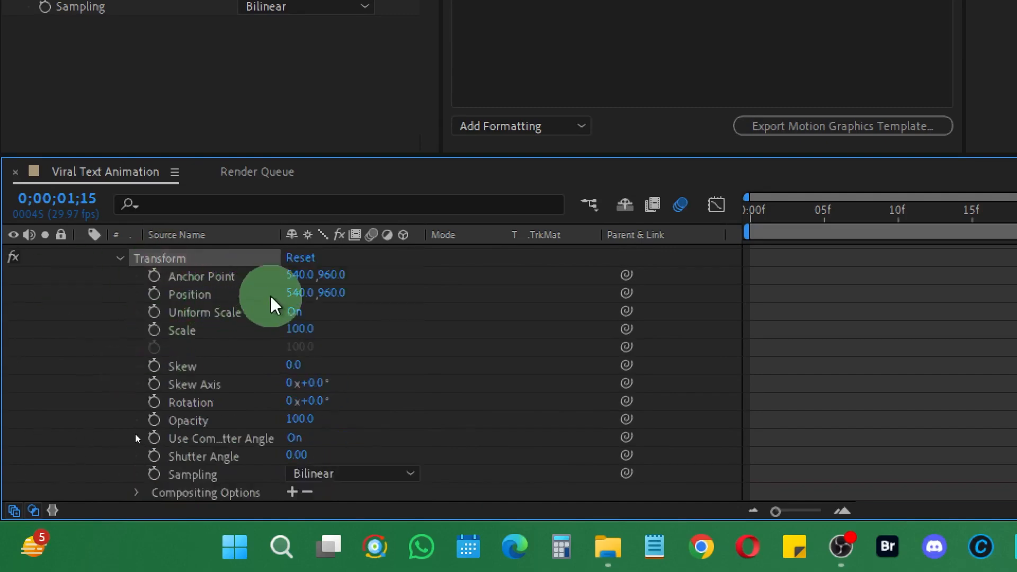
pyautogui.click(212, 296)
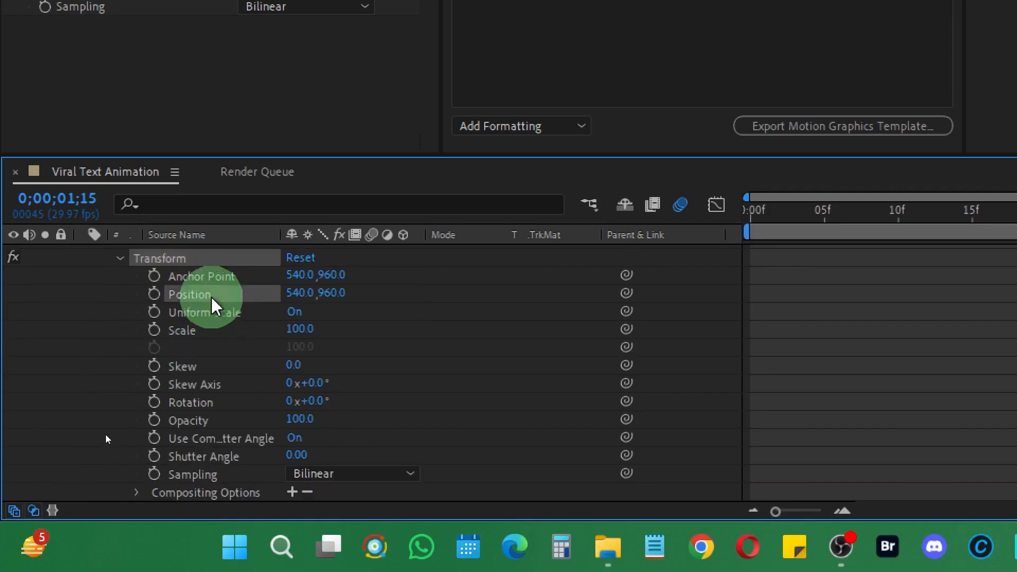
pyautogui.keyDown('shift'); pyautogui.click(241, 314); pyautogui.keyUp('shift')
pyautogui.keyDown('ctrl'); pyautogui.click(249, 329); pyautogui.keyUp('ctrl')
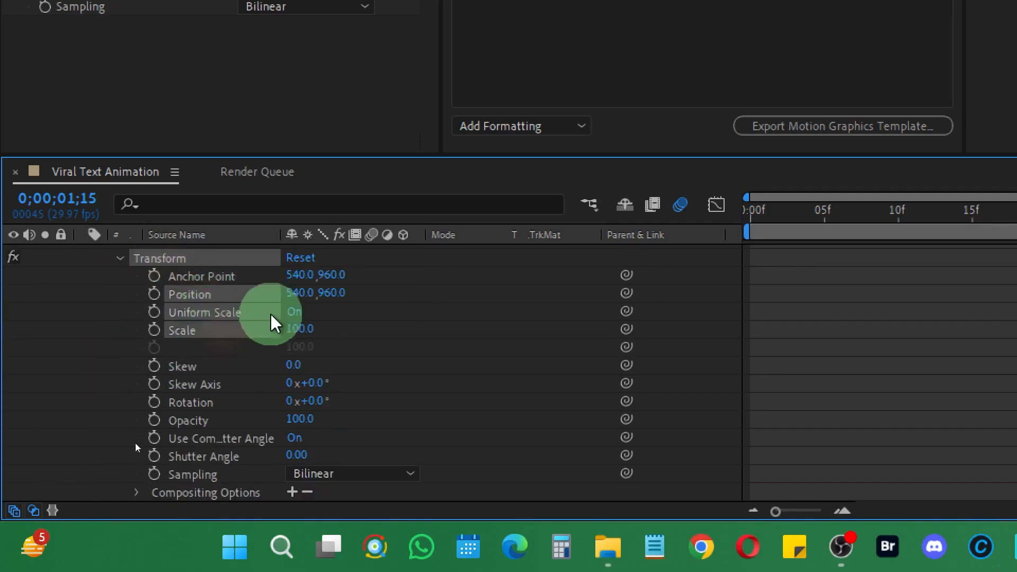
pyautogui.keyDown('ctrl'); pyautogui.click(268, 313); pyautogui.keyUp('ctrl')
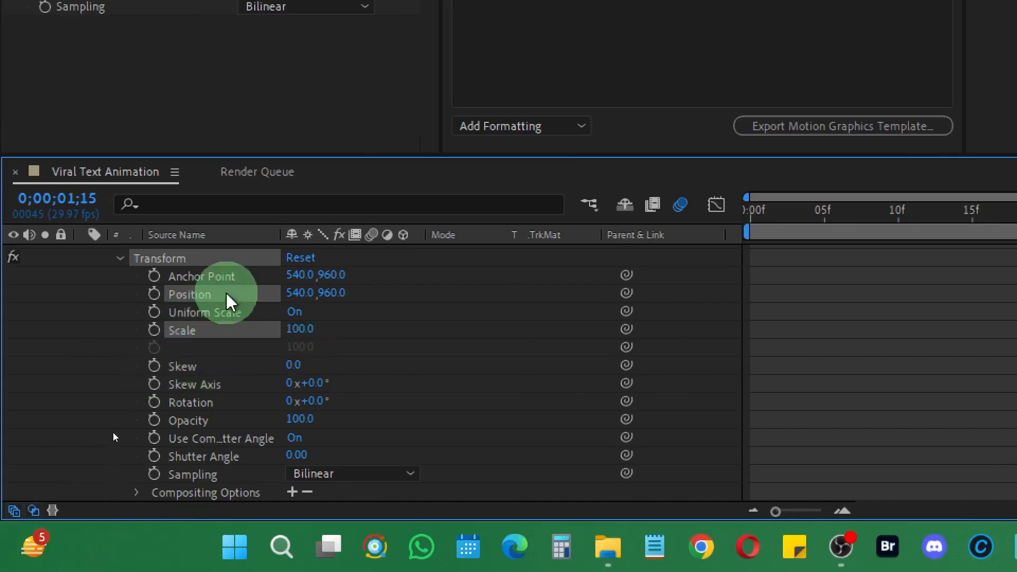
pyautogui.keyDown('ctrl'); pyautogui.click(207, 370); pyautogui.keyUp('ctrl')
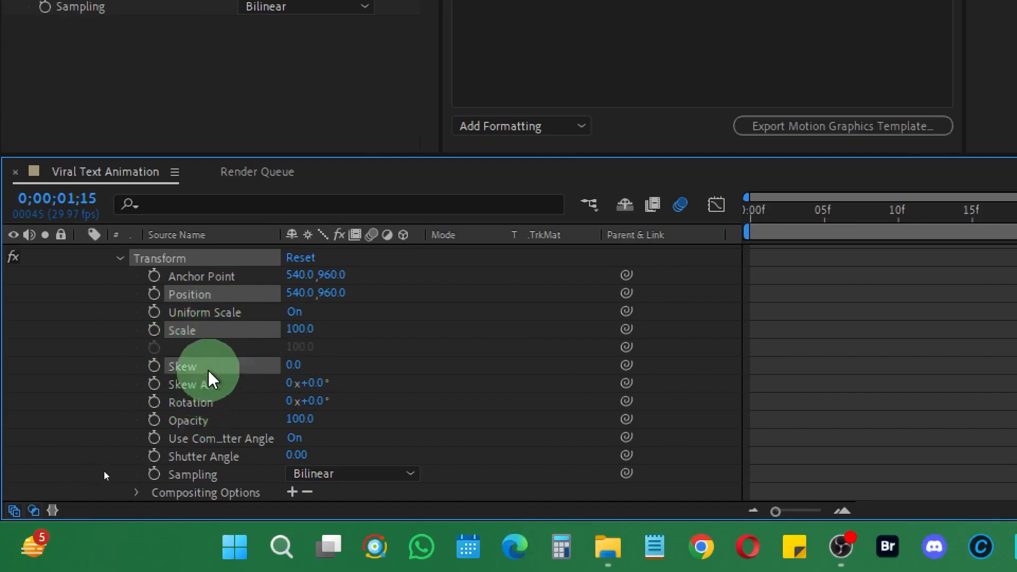
pyautogui.keyDown('ctrl'); pyautogui.click(217, 404); pyautogui.keyUp('ctrl')
pyautogui.keyDown('ctrl'); pyautogui.click(228, 422); pyautogui.keyUp('ctrl')
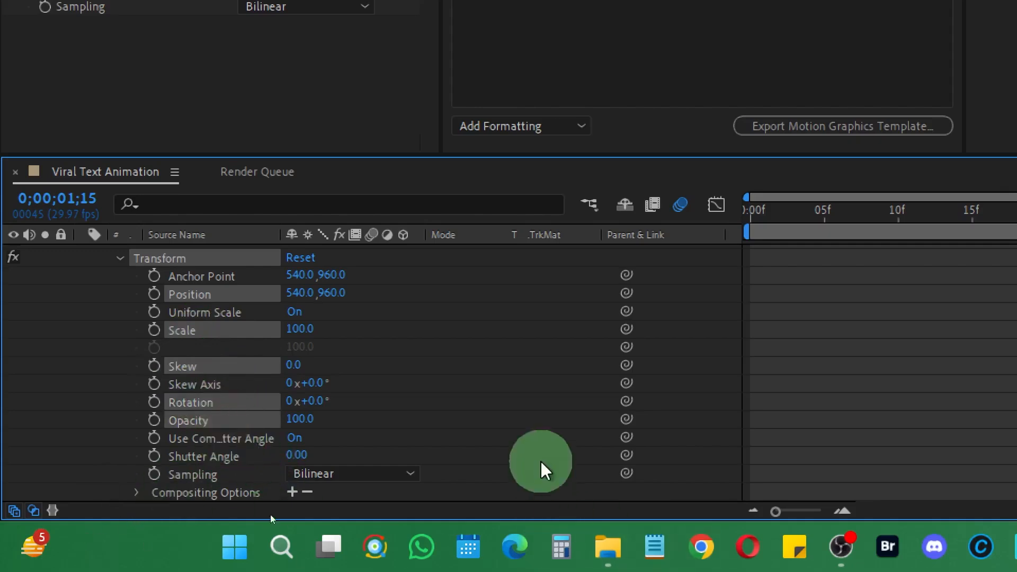
pyautogui.moveTo(268, 300); pyautogui.dragTo(761, 0)
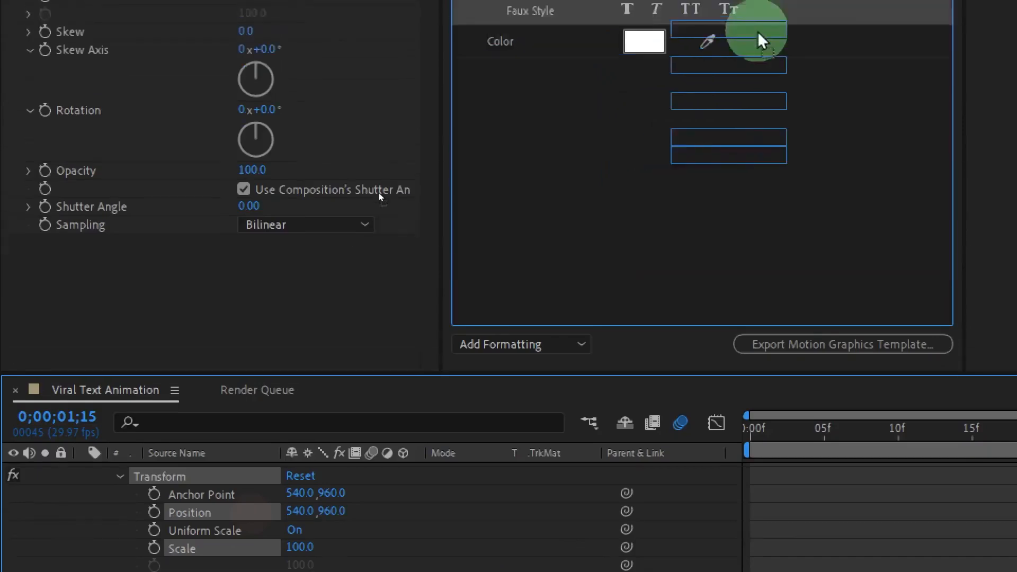
pyautogui.moveTo(761, 40); pyautogui.dragTo(642, 93)
pyautogui.click(750, 337)
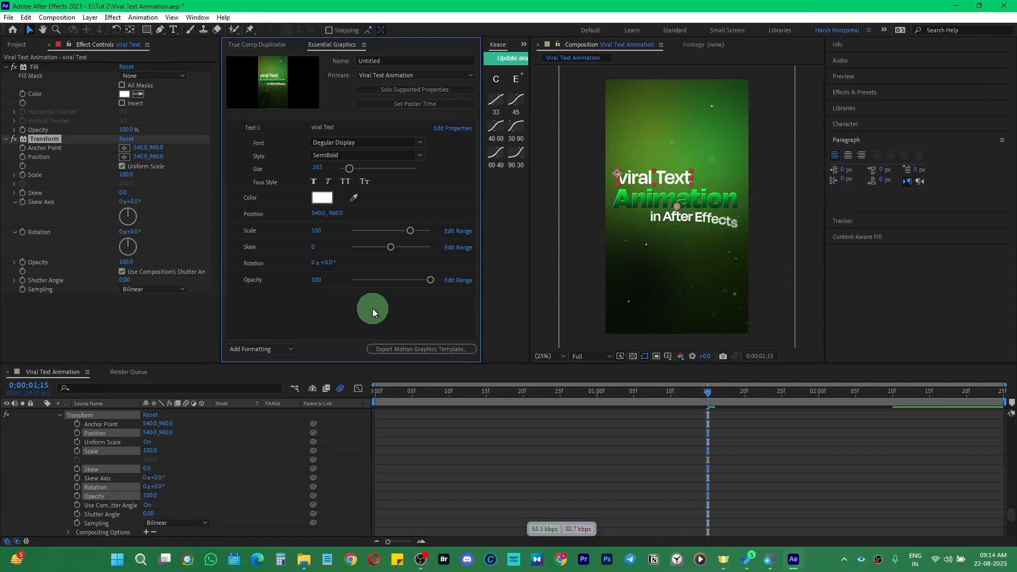
# Test the Scale control by enlarging the viral Text to about 119 and undo the last scale change.
pyautogui.moveTo(409, 235)
pyautogui.mouseDown()
pyautogui.moveTo(390, 230)
pyautogui.moveTo(414, 231)
pyautogui.mouseUp()
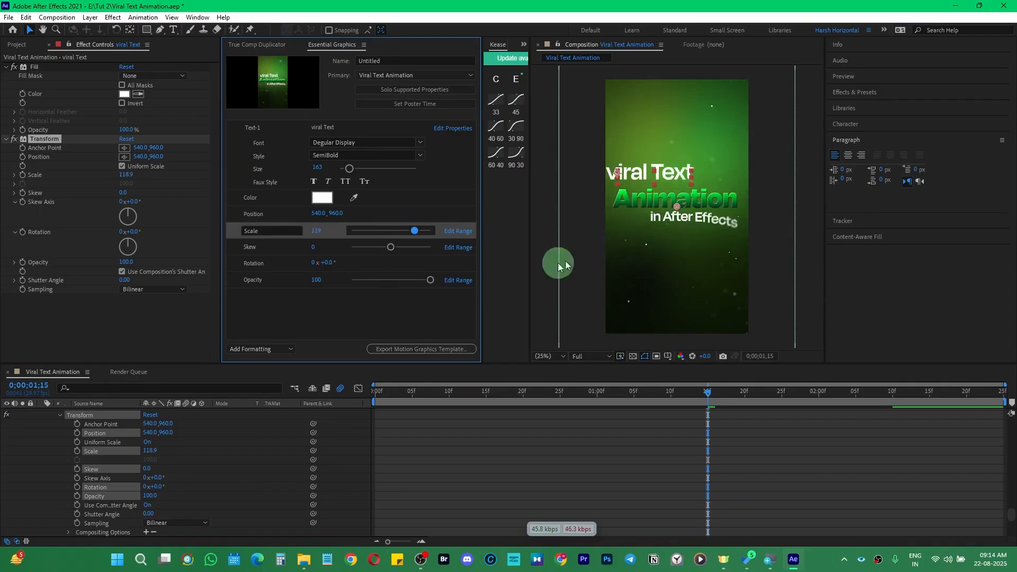
pyautogui.hotkey('ctrl', 'z')
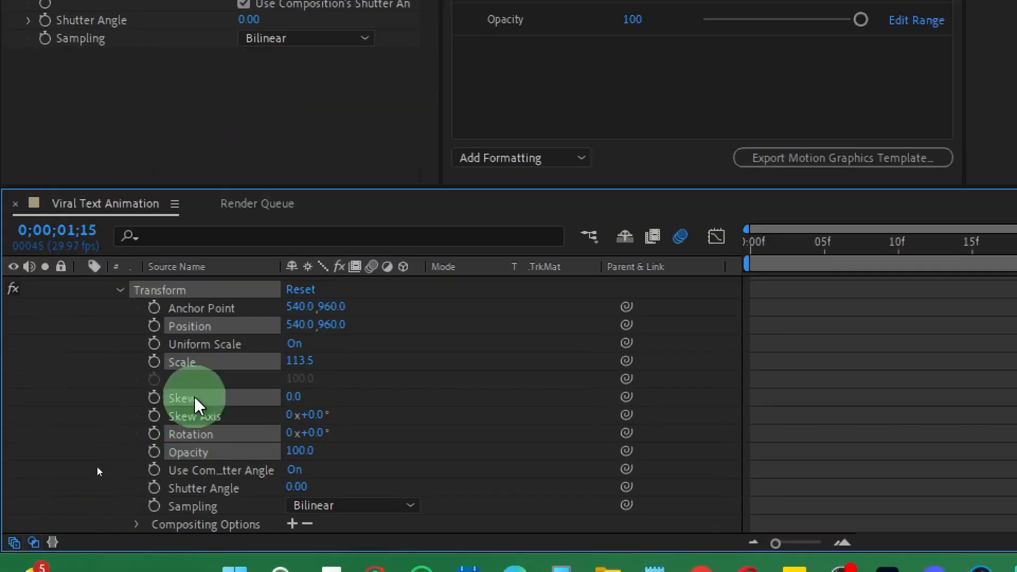
# Centre the viral Text layer's anchor point on its text with the Pan Behind tool and retest the Scale control.
pyautogui.scroll(5, 193, 398)
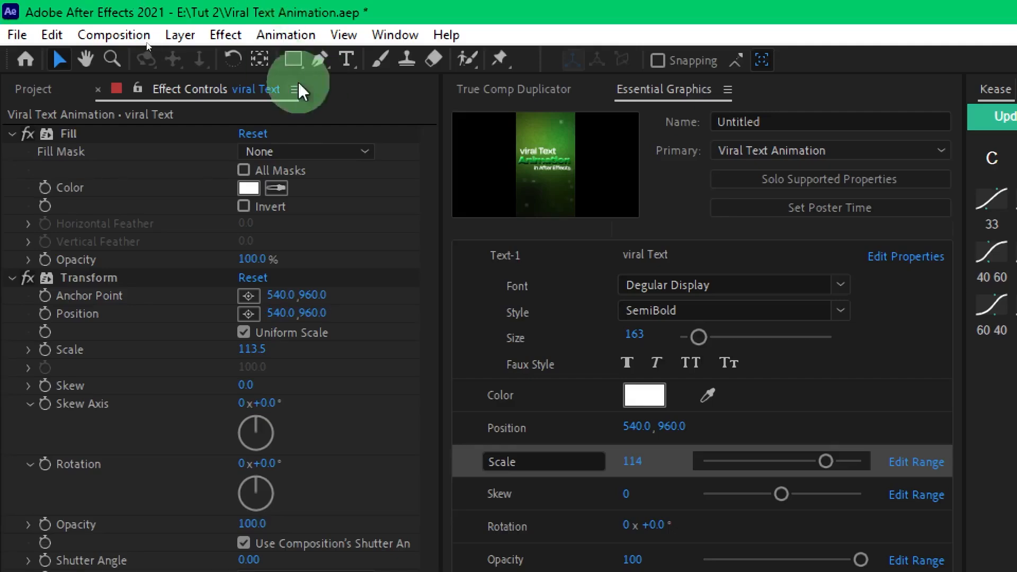
pyautogui.click(260, 59)
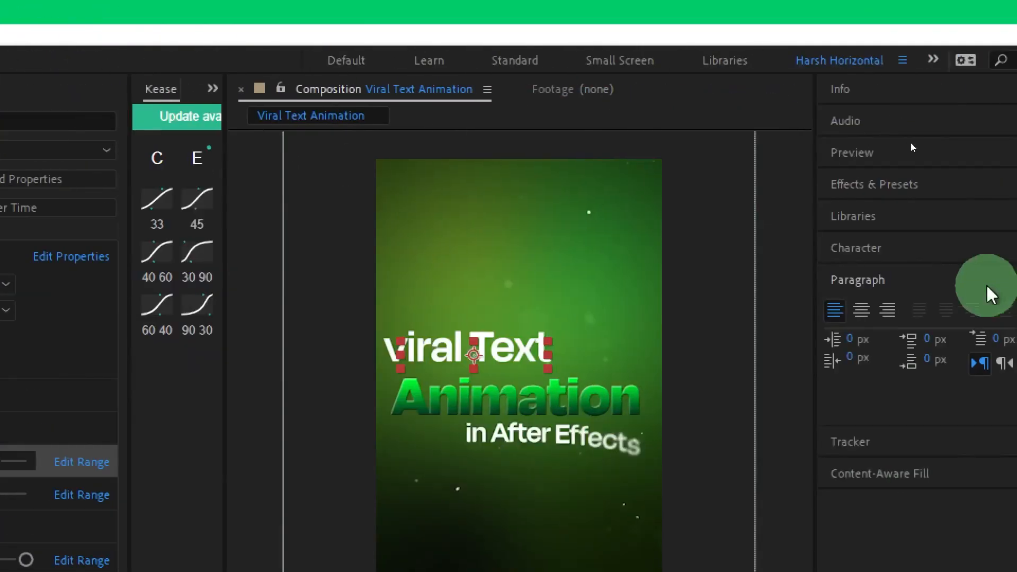
pyautogui.click(475, 370)
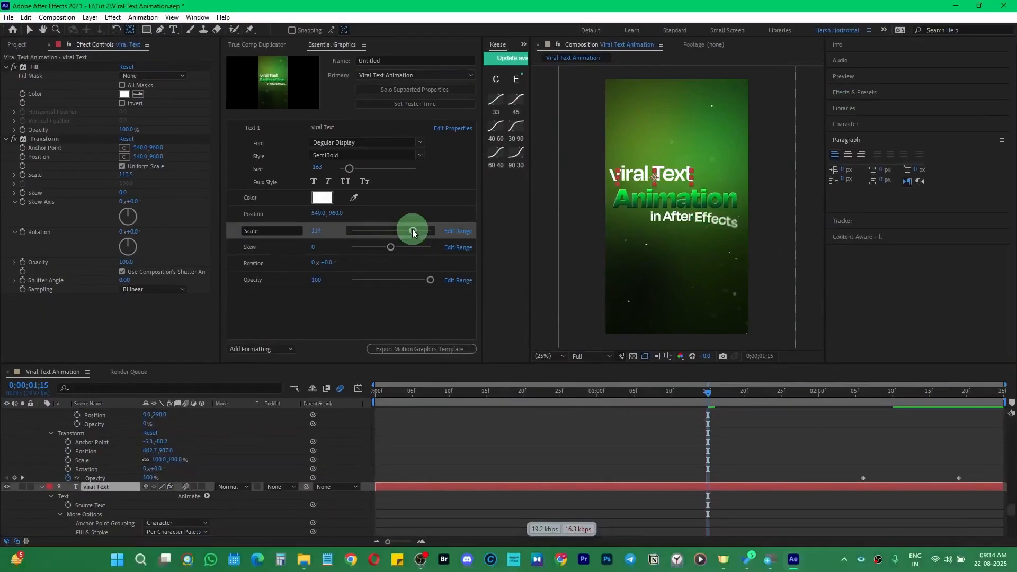
pyautogui.moveTo(676, 320); pyautogui.dragTo(653, 320)
pyautogui.moveTo(398, 236); pyautogui.dragTo(402, 233)
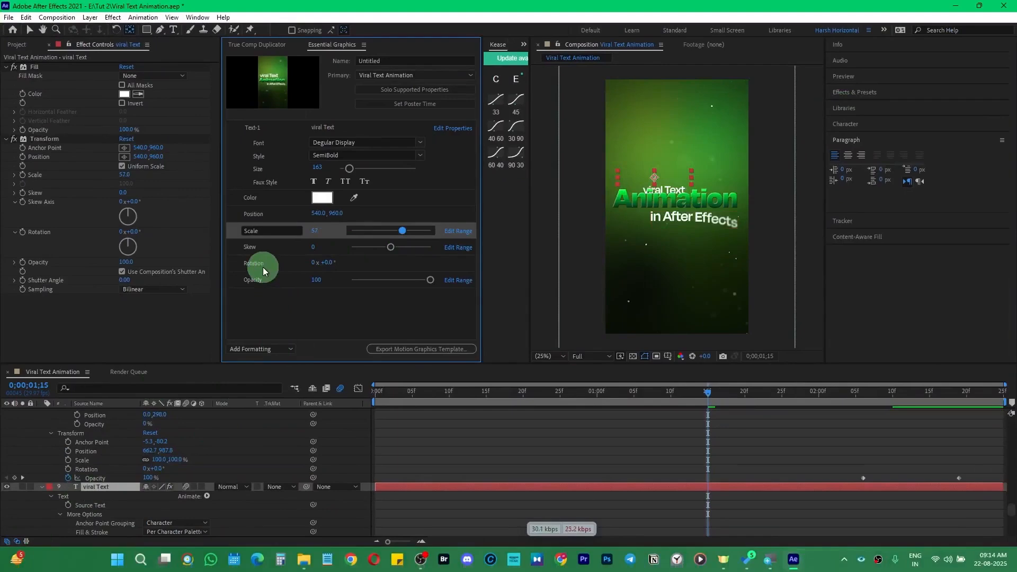
pyautogui.hotkey('ctrl', 'z')
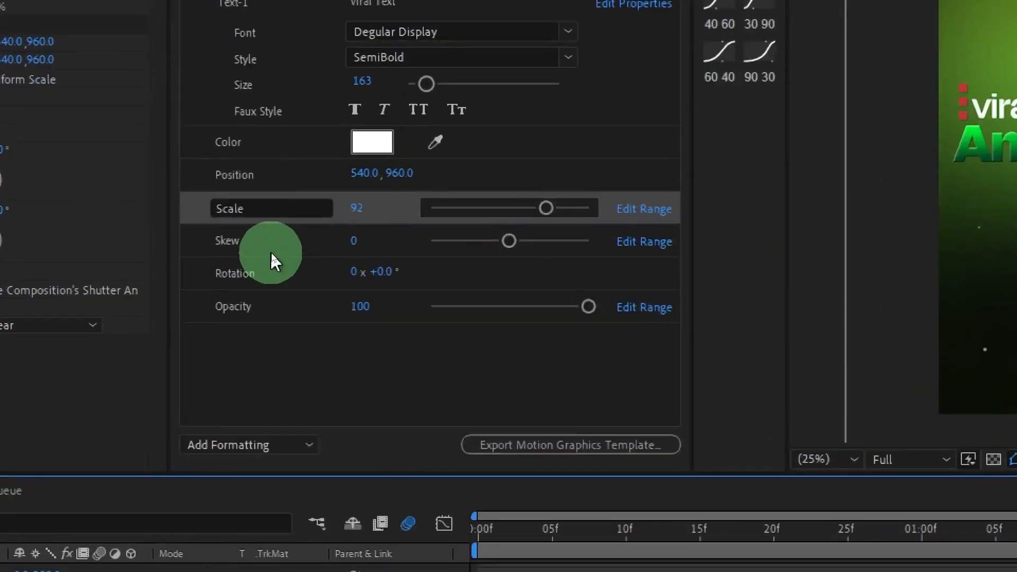
# Delete the Scale, Skew, Rotation, Opacity and Position controls from Essential Graphics, keeping Text-1 and Color.
pyautogui.click(284, 231)
pyautogui.press('Delete')
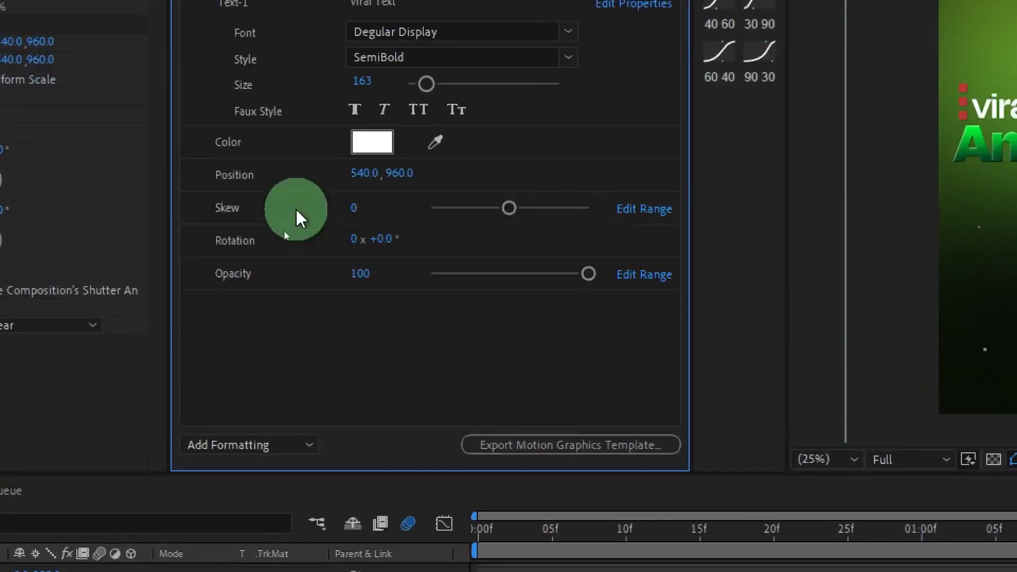
pyautogui.click(296, 208)
pyautogui.press('Delete')
pyautogui.click(296, 208)
pyautogui.press('Delete')
pyautogui.click(295, 207)
pyautogui.press('Delete')
pyautogui.click(295, 175)
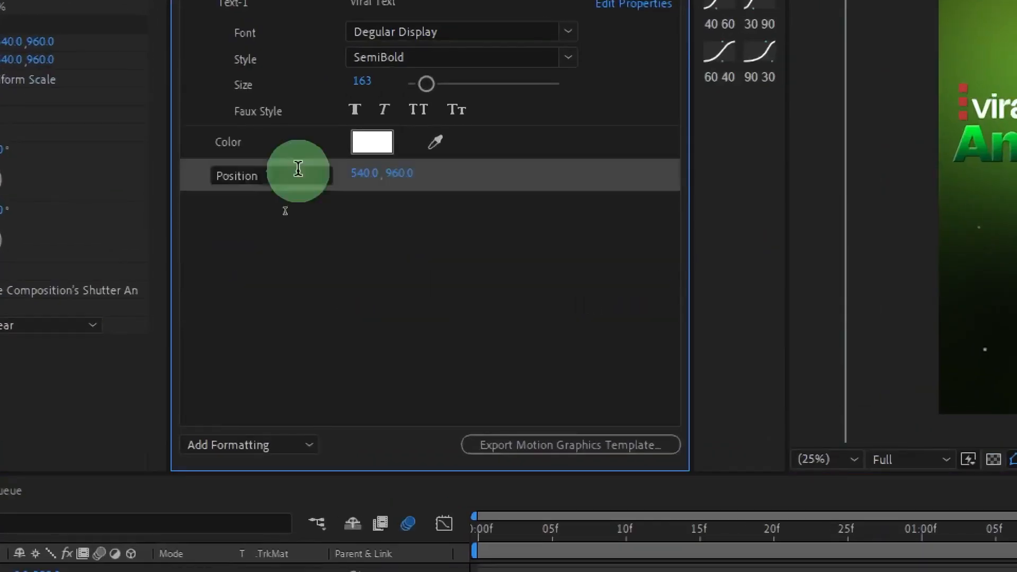
pyautogui.press('Delete')
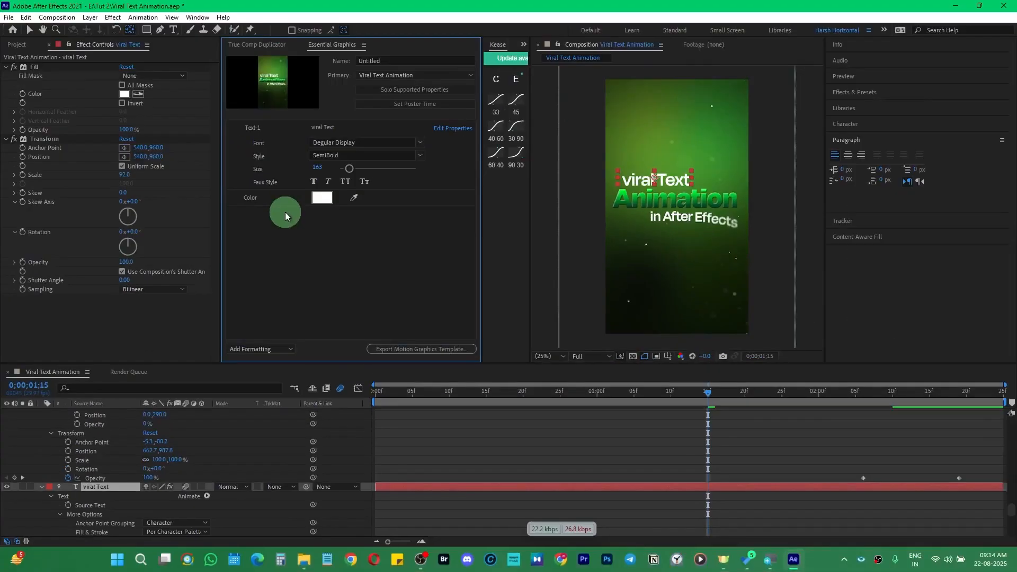
# Set the Scale of the viral Text layer's Transform effect to 100.
pyautogui.scroll(-10, 164, 445)
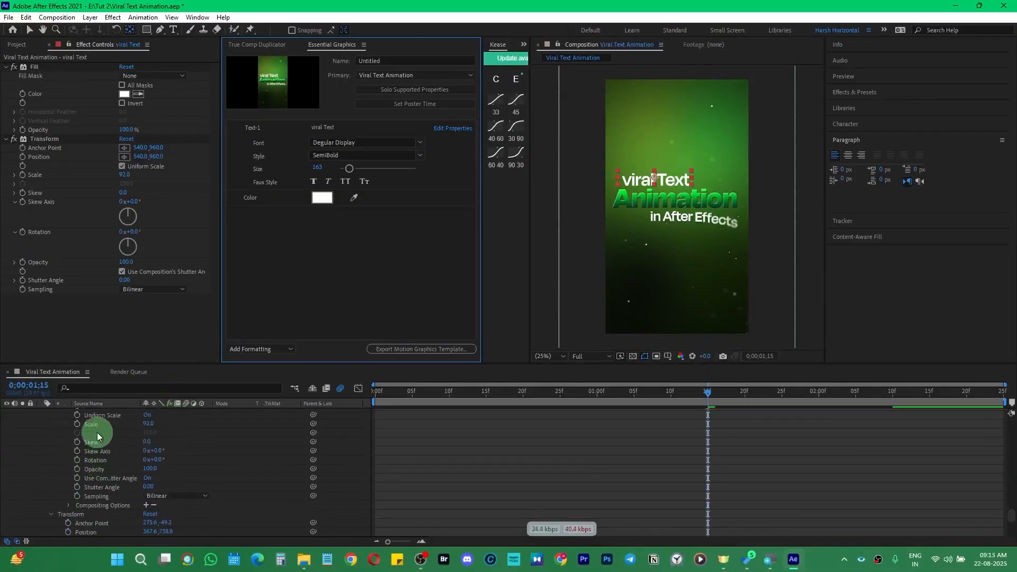
pyautogui.click(97, 427)
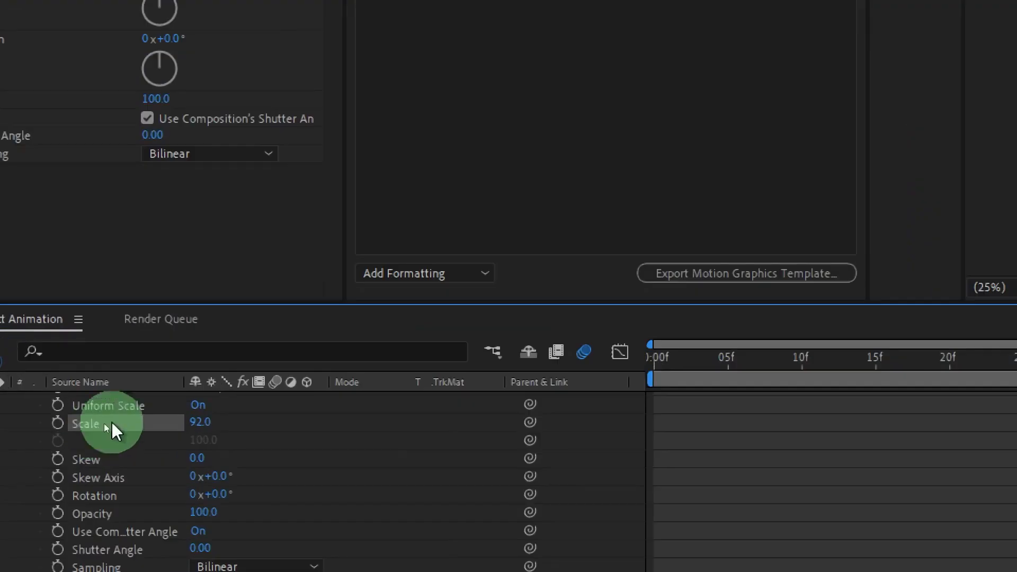
pyautogui.click(199, 423)
pyautogui.write('100')
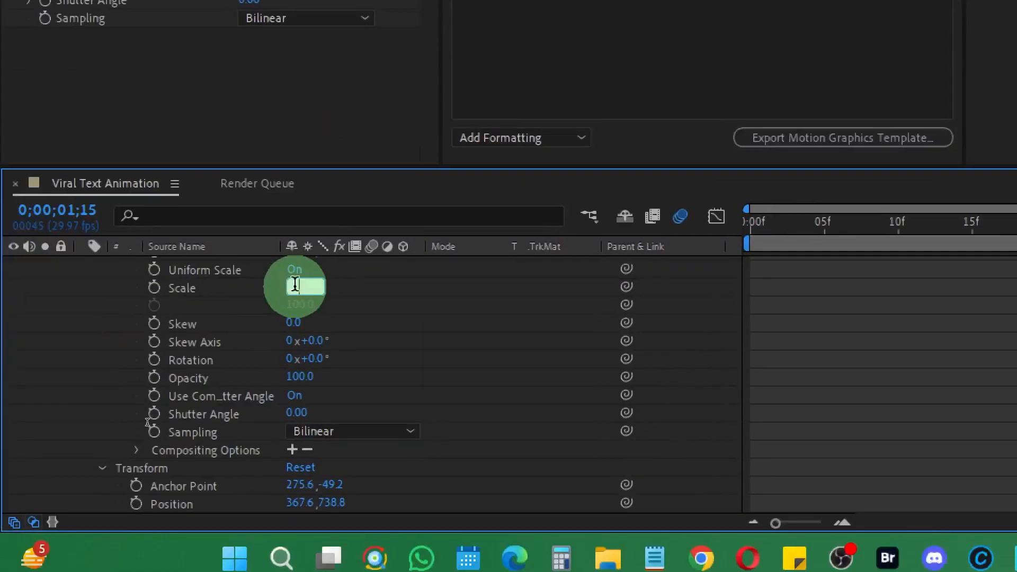
pyautogui.press('Return')
pyautogui.moveTo(148, 425); pyautogui.dragTo(126, 422)
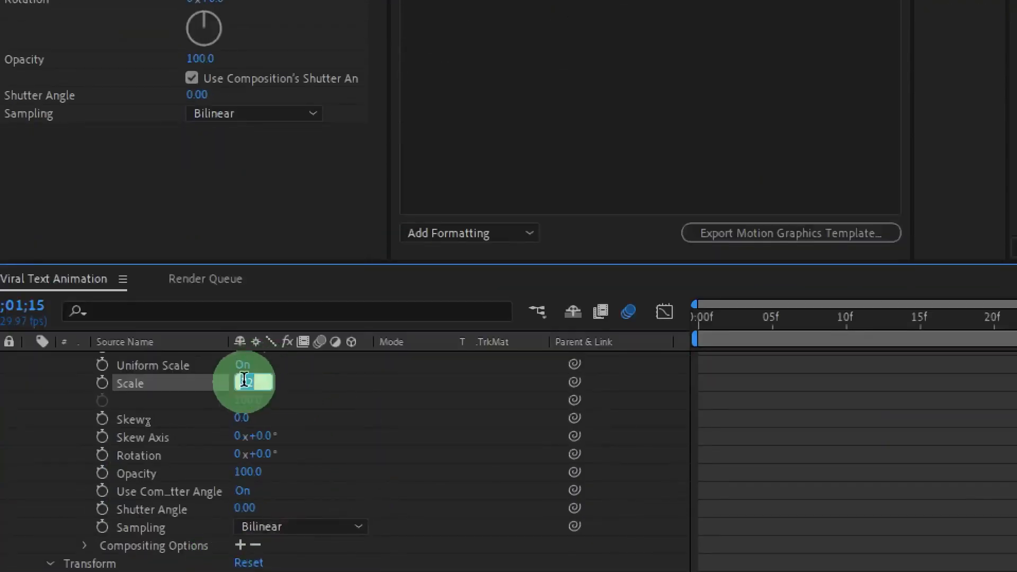
pyautogui.write('100')
pyautogui.press('Return')
# Move the Transform effect's Anchor Point to about 368, 784 and its Position to about 372, 792, at the centre of the viral Text.
pyautogui.scroll(2, 214, 432)
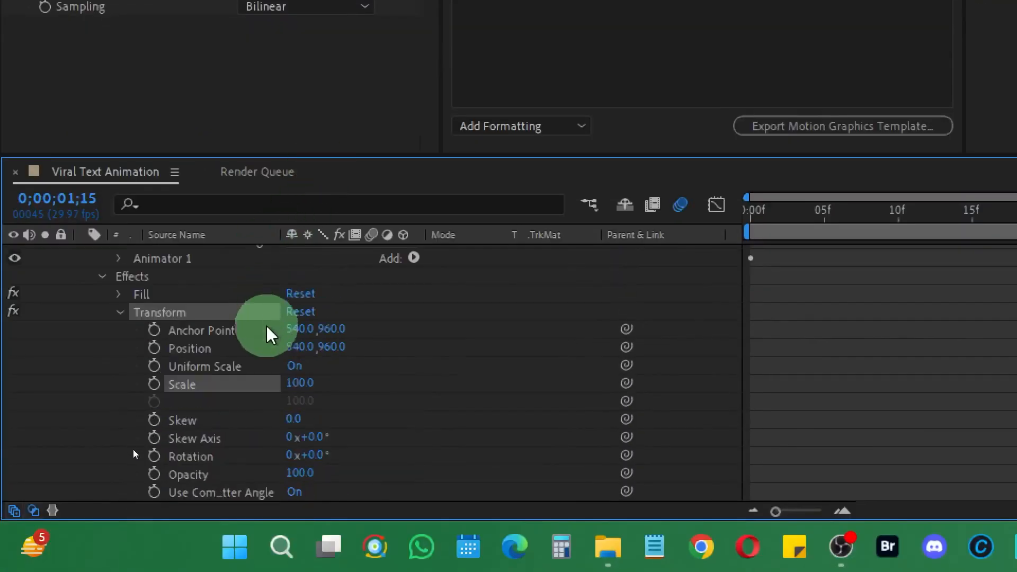
pyautogui.click(234, 333)
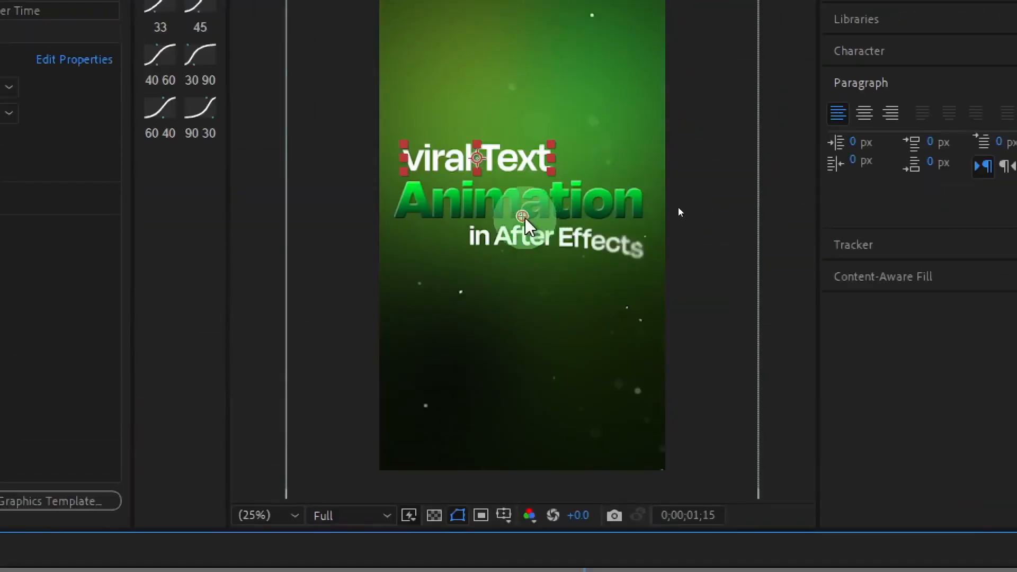
pyautogui.moveTo(525, 217); pyautogui.dragTo(476, 174)
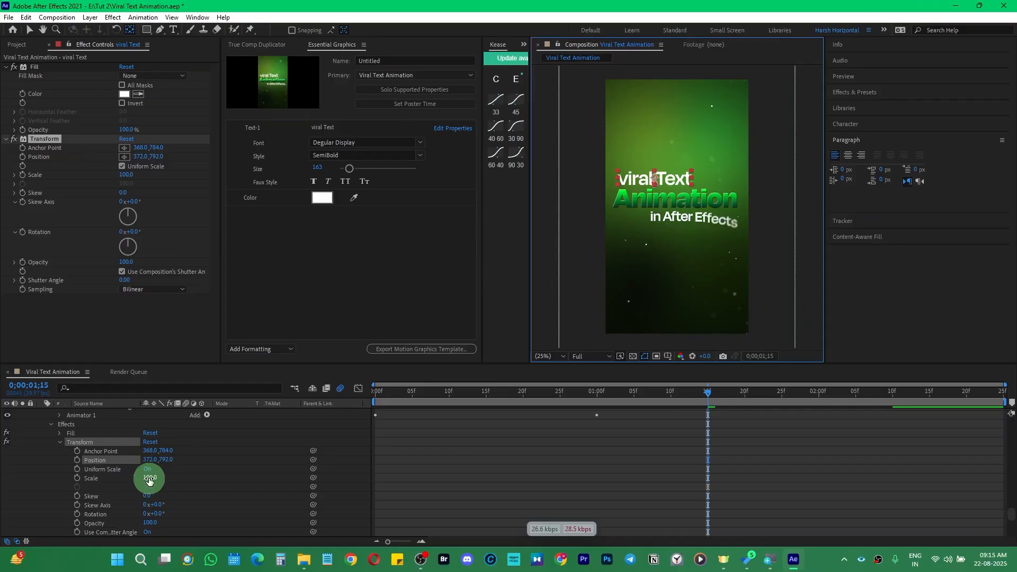
# Set the Transform effect's Scale to 87 and add its Position, Scale, Skew, Rotation and Opacity properties to Essential Graphics.
pyautogui.moveTo(207, 382); pyautogui.dragTo(150, 389)
pyautogui.moveTo(121, 481); pyautogui.dragTo(142, 478)
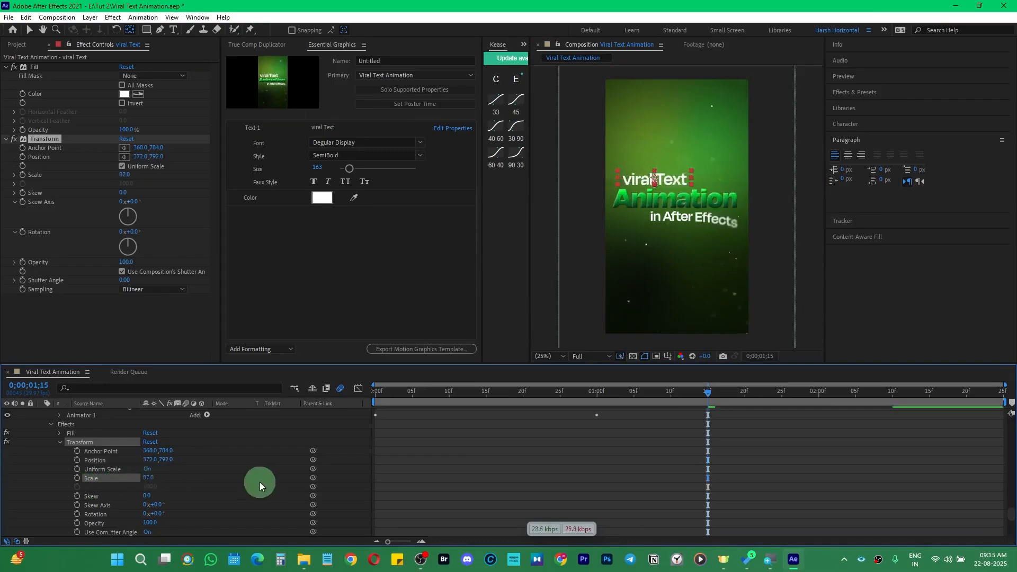
pyautogui.click(101, 462)
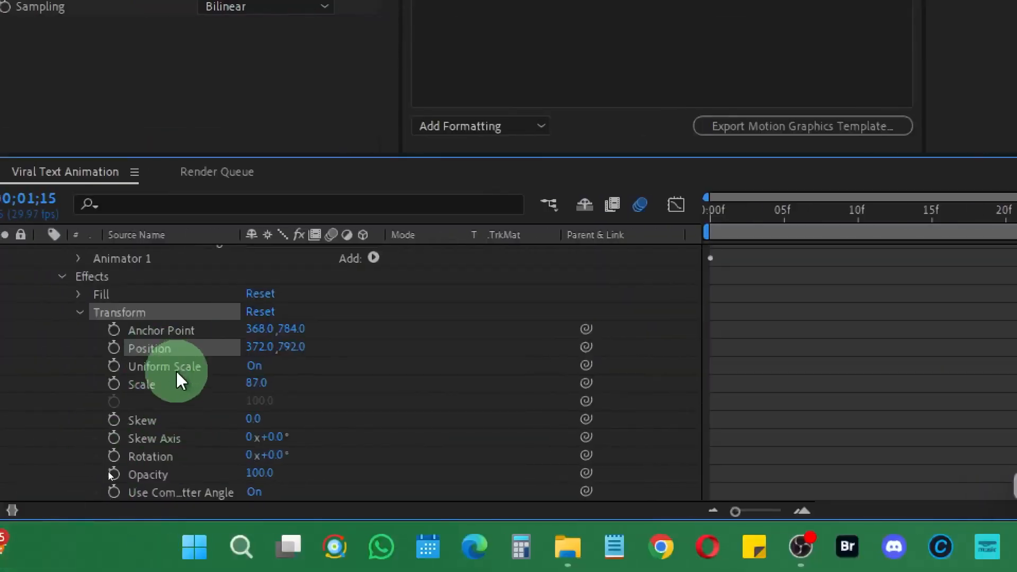
pyautogui.keyDown('ctrl'); pyautogui.click(173, 385); pyautogui.keyUp('ctrl')
pyautogui.keyDown('ctrl'); pyautogui.click(175, 423); pyautogui.keyUp('ctrl')
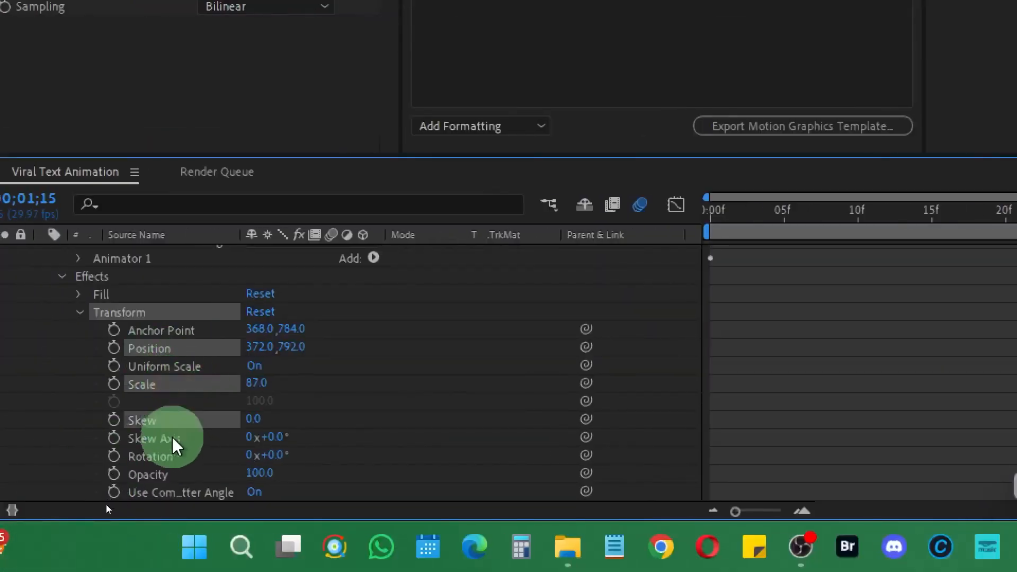
pyautogui.keyDown('ctrl'); pyautogui.click(159, 457); pyautogui.keyUp('ctrl')
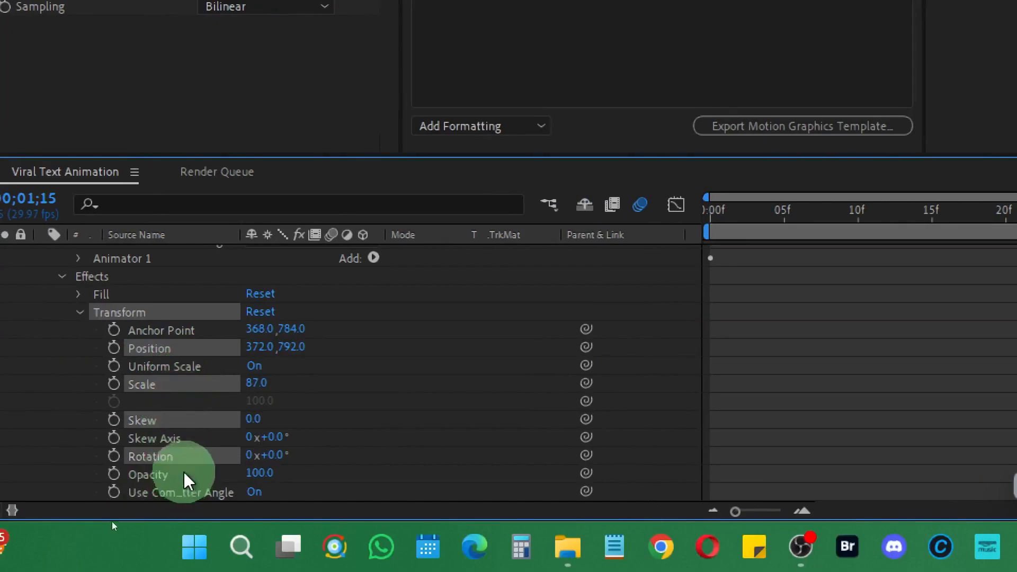
pyautogui.keyDown('ctrl'); pyautogui.click(159, 475); pyautogui.keyUp('ctrl')
pyautogui.moveTo(182, 378); pyautogui.dragTo(556, 113)
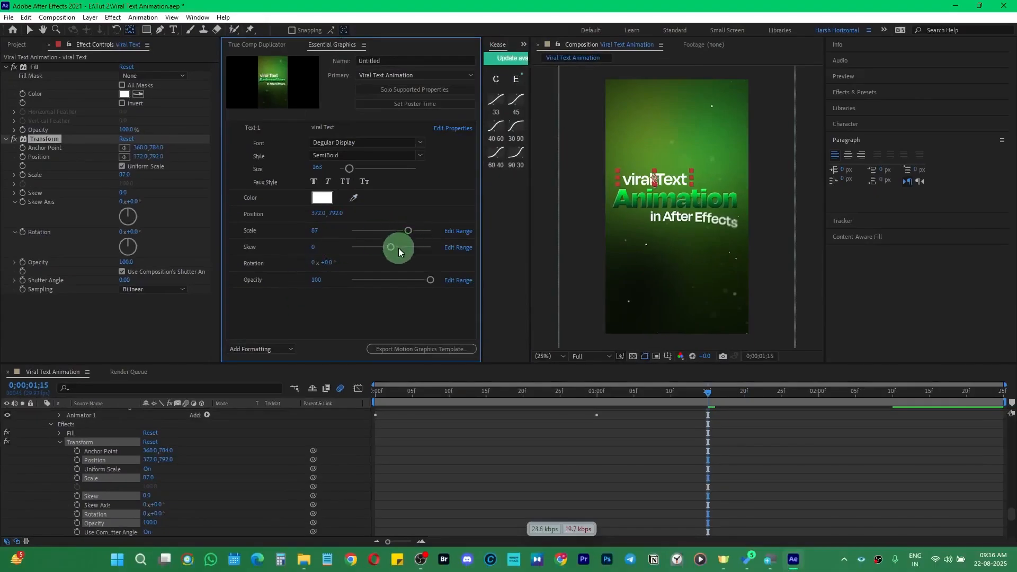
# Try the Position control by moving the viral Text to about 469, 622, and undo the horizontal move.
pyautogui.moveTo(335, 217); pyautogui.dragTo(250, 216)
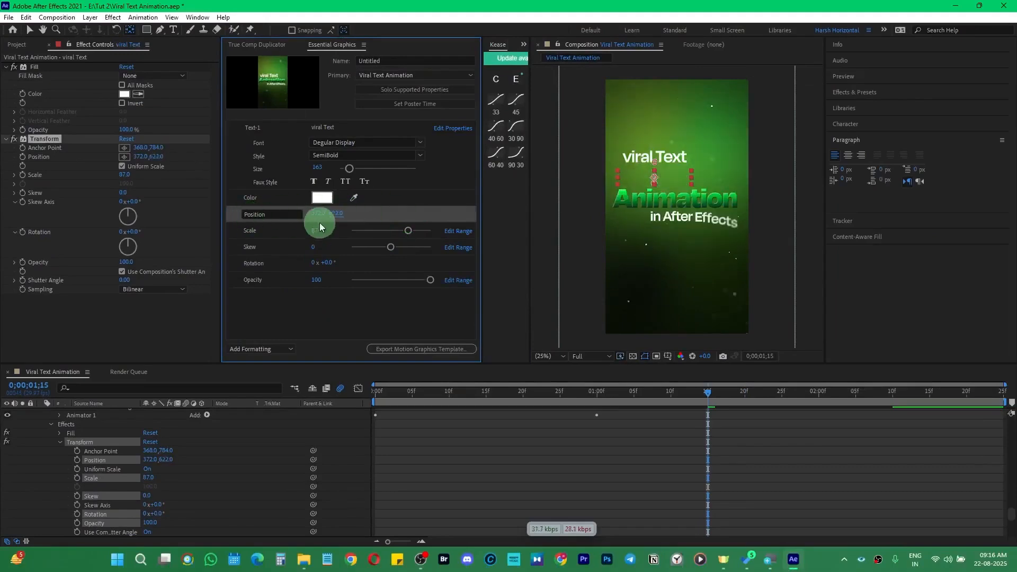
pyautogui.moveTo(315, 217); pyautogui.dragTo(369, 215)
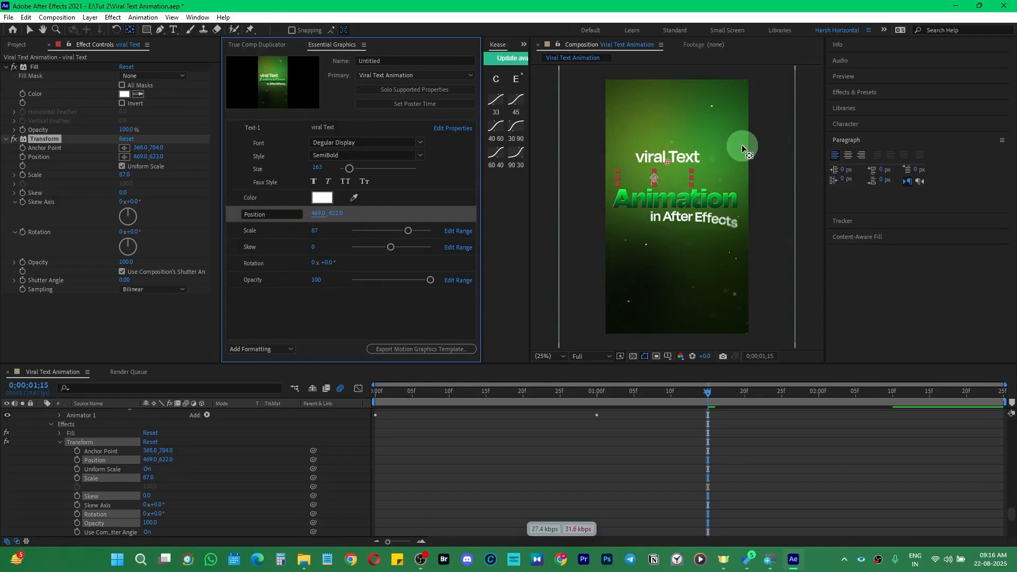
pyautogui.hotkey('ctrl', 'z')
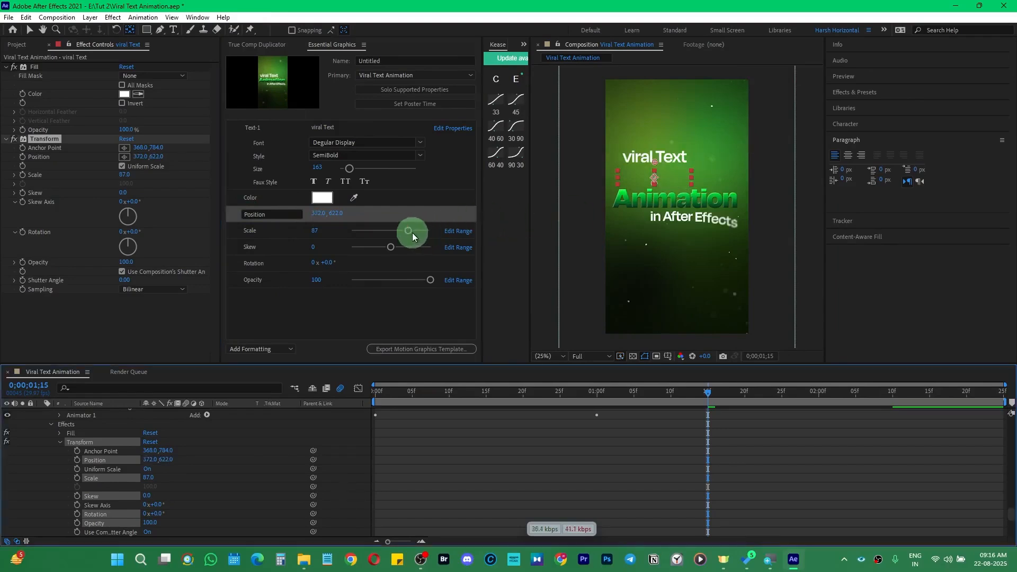
# Set the viral Text's Scale control to 100 and its Position to about 372, 800.
pyautogui.click(320, 234)
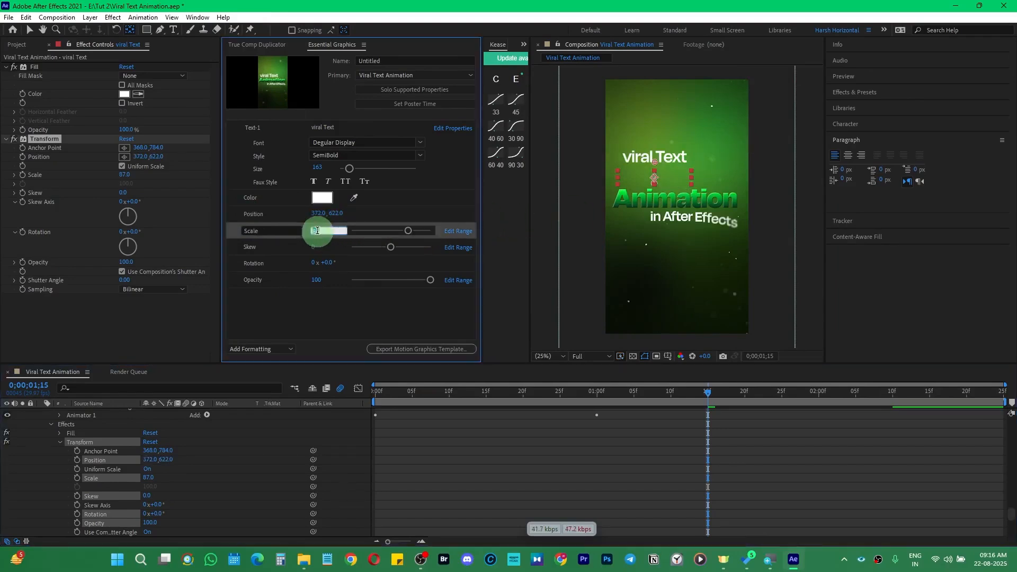
pyautogui.write('100')
pyautogui.press('Return')
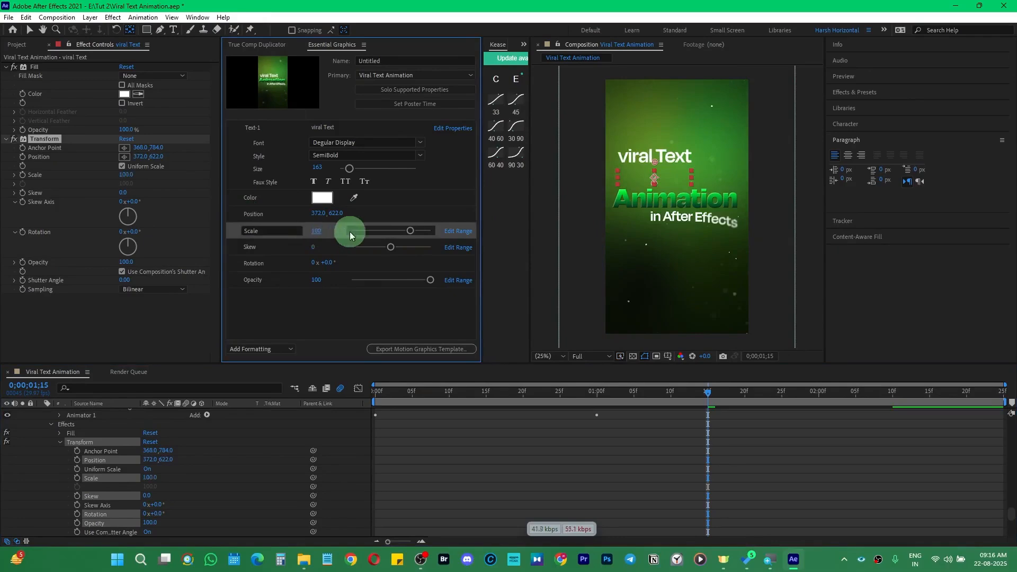
pyautogui.moveTo(333, 217); pyautogui.dragTo(422, 208)
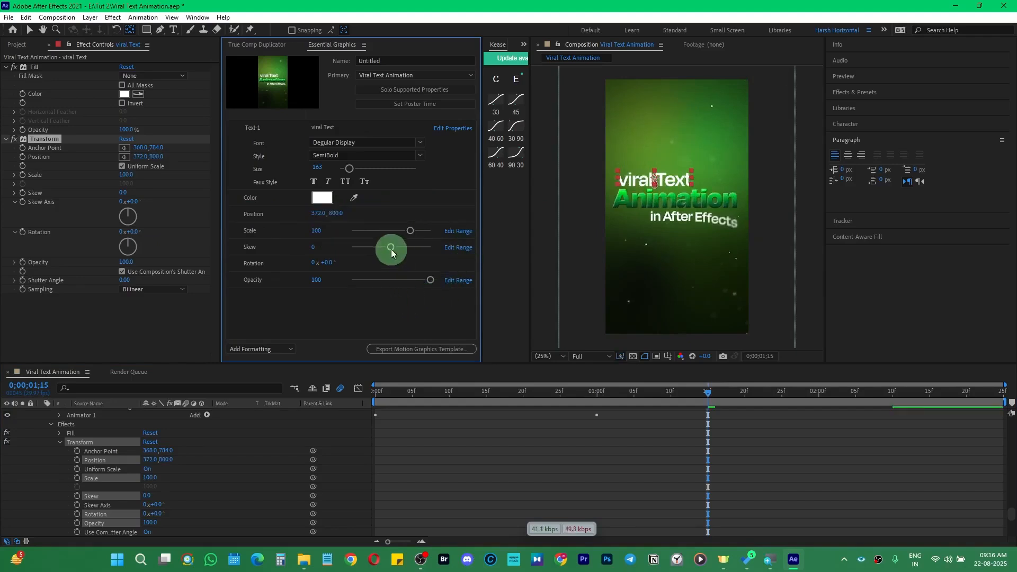
# Test the viral Text's Skew, Rotation and Opacity controls one by one, undoing each change.
pyautogui.moveTo(391, 249)
pyautogui.mouseDown()
pyautogui.moveTo(408, 247)
pyautogui.moveTo(387, 245)
pyautogui.moveTo(398, 250)
pyautogui.mouseUp()
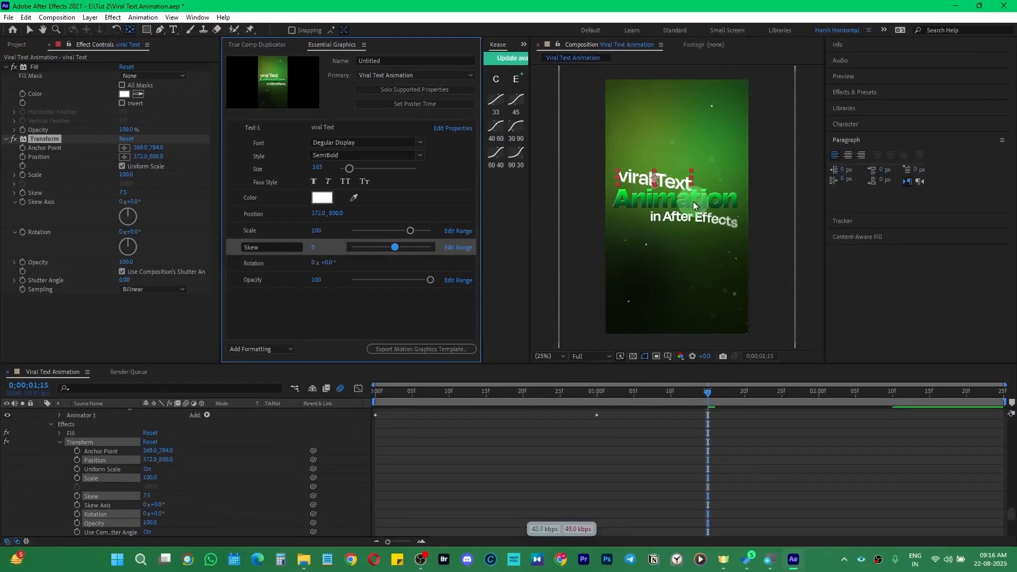
pyautogui.hotkey('ctrl', 'z')
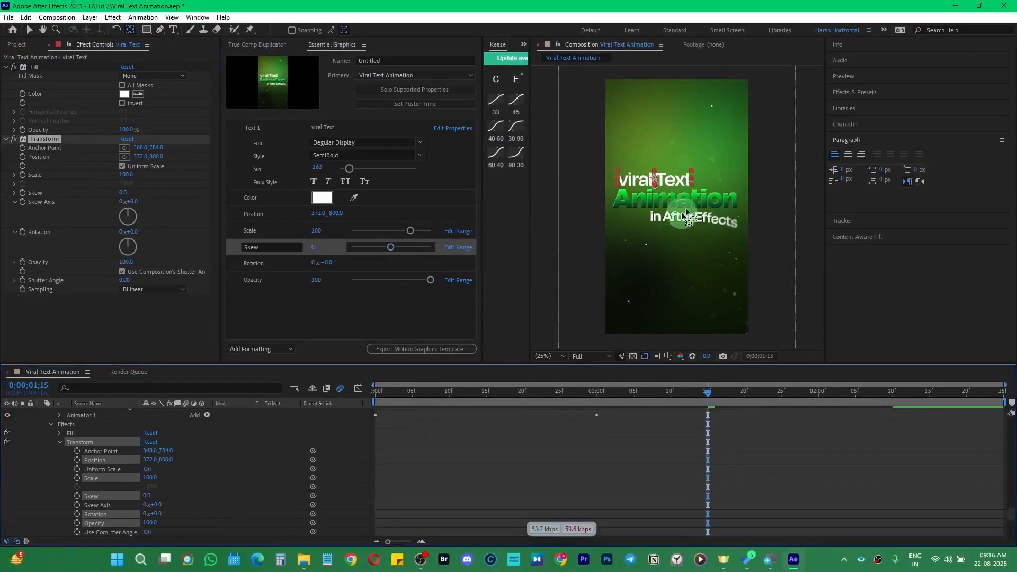
pyautogui.click(354, 304)
pyautogui.moveTo(328, 264); pyautogui.dragTo(351, 263)
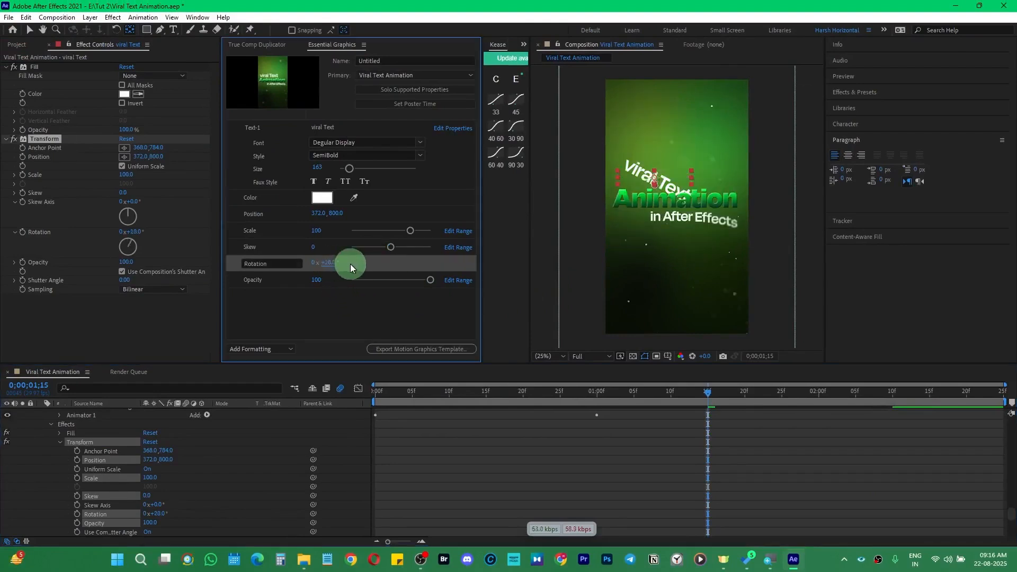
pyautogui.hotkey('ctrl', 'z')
pyautogui.moveTo(421, 280); pyautogui.dragTo(372, 280)
pyautogui.hotkey('ctrl', 'z')
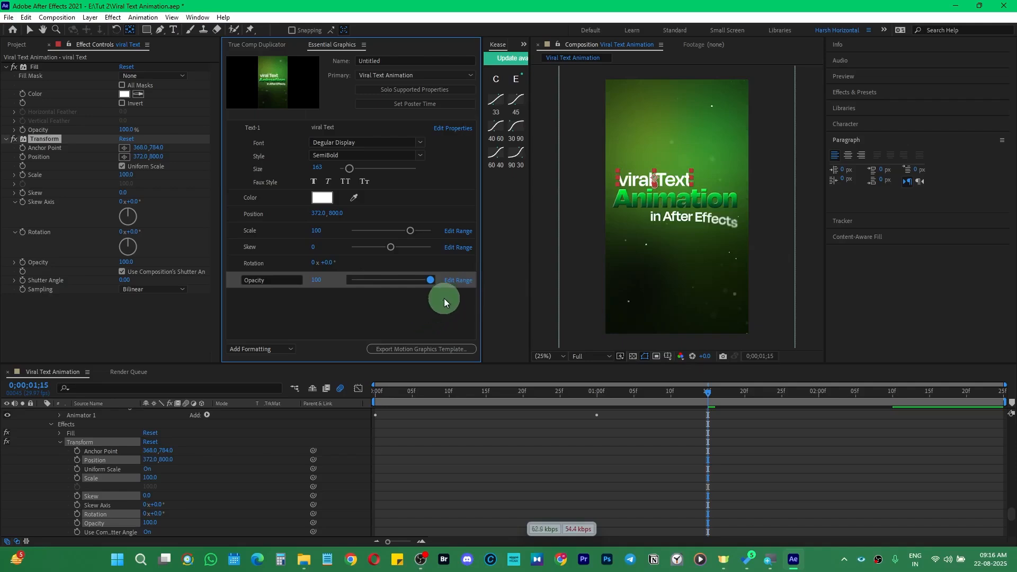
pyautogui.click(356, 304)
# Collapse the viral Text layer's properties in the timeline and keep that layer selected.
pyautogui.click(83, 445)
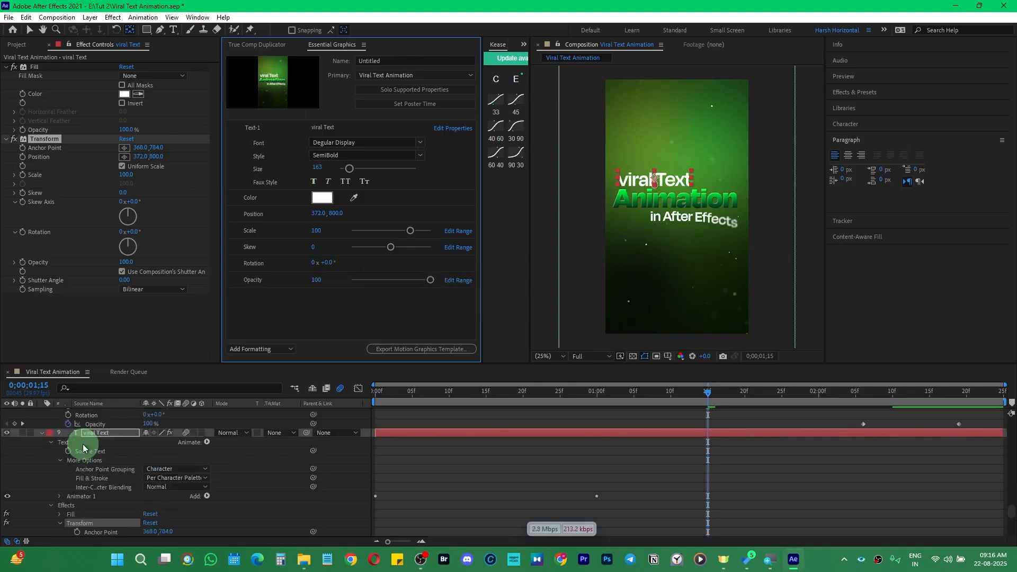
pyautogui.click(43, 433)
pyautogui.scroll(8, 108, 435)
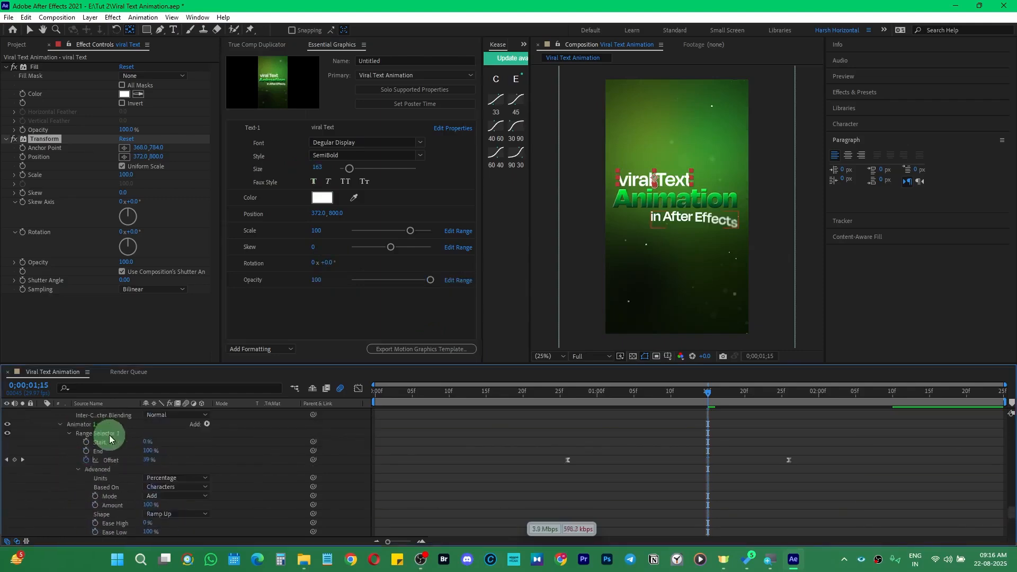
pyautogui.scroll(-5, 109, 434)
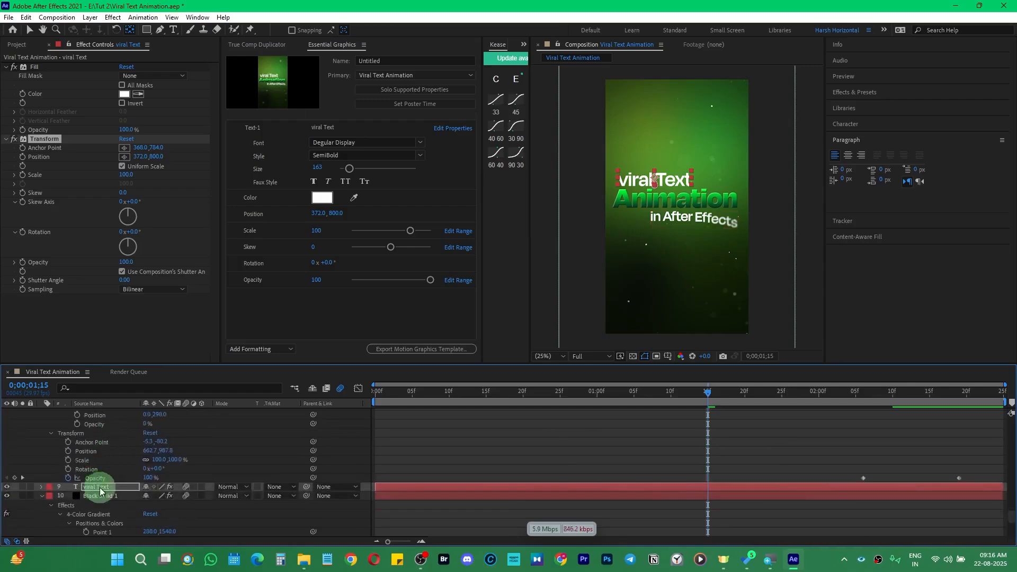
pyautogui.click(102, 483)
# Select the Fill and Transform effects of the viral Text layer together and copy them.
pyautogui.click(44, 138)
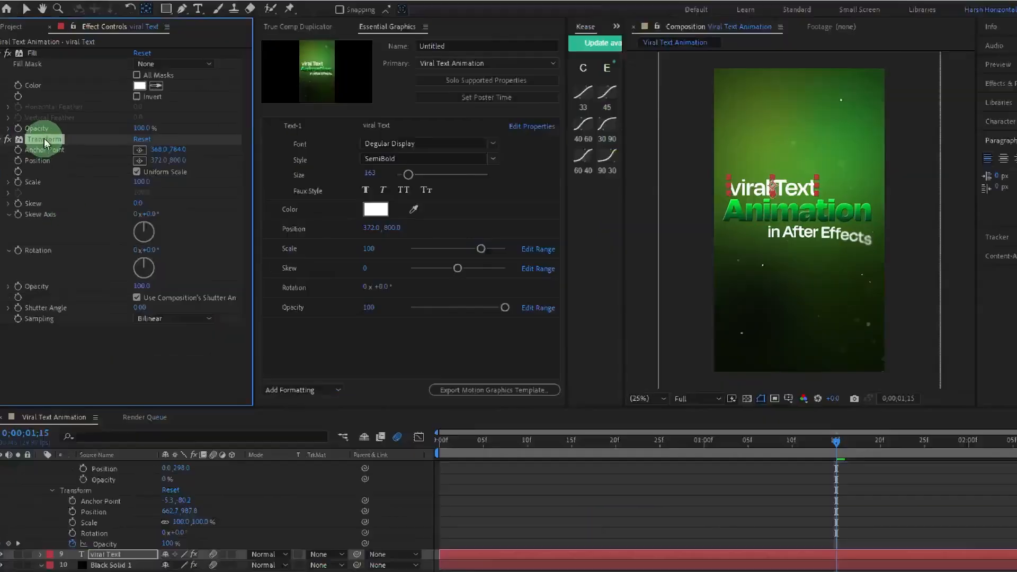
pyautogui.rightClick(43, 138)
pyautogui.click(46, 64)
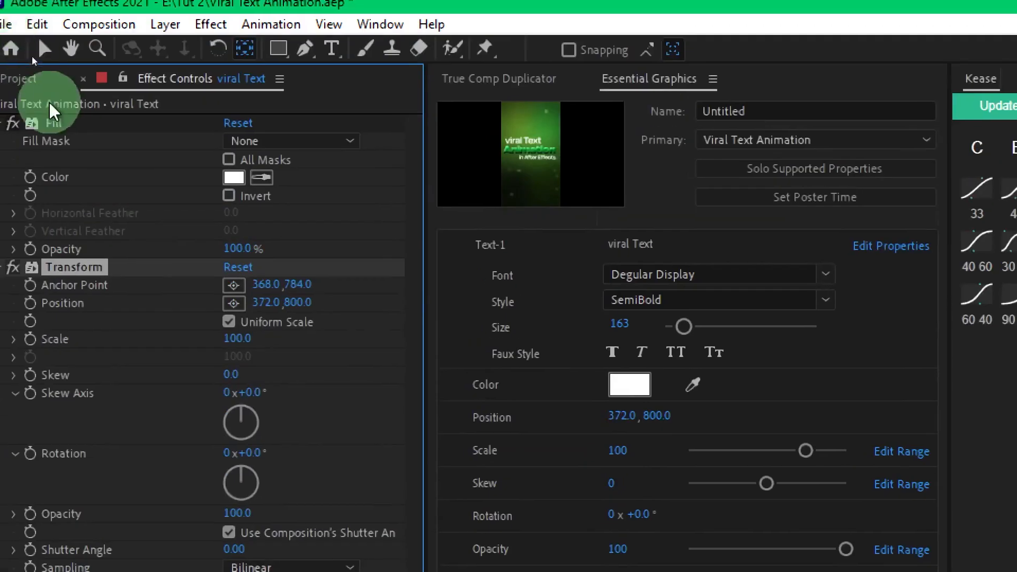
pyautogui.click(50, 123)
pyautogui.keyDown('ctrl'); pyautogui.click(90, 270); pyautogui.keyUp('ctrl')
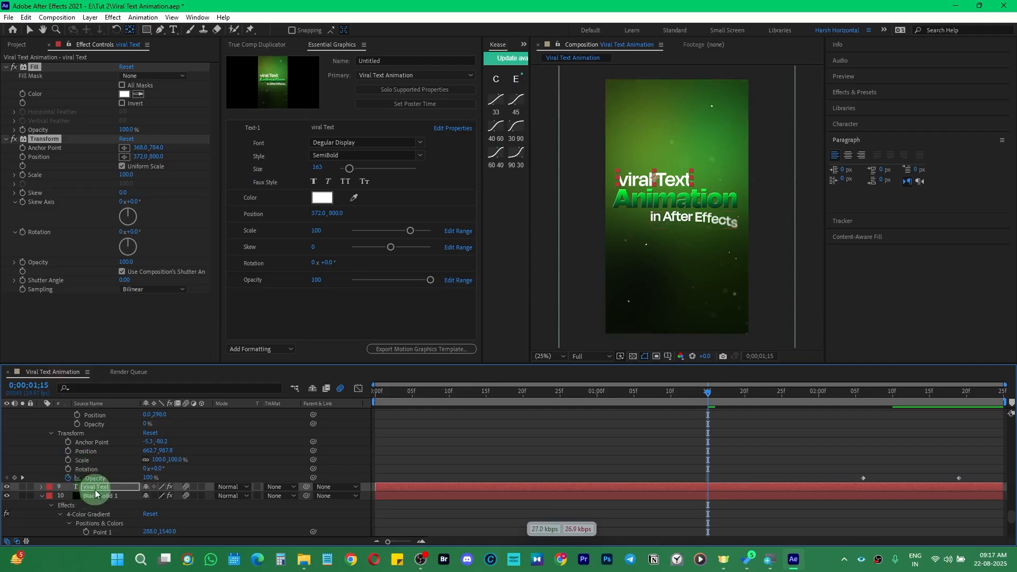
# Collapse Animator 1 of the Animation text layer and paste the copied Fill and Transform effects onto the layer.
pyautogui.click(95, 488)
pyautogui.scroll(1, 95, 490)
pyautogui.scroll(8, 95, 489)
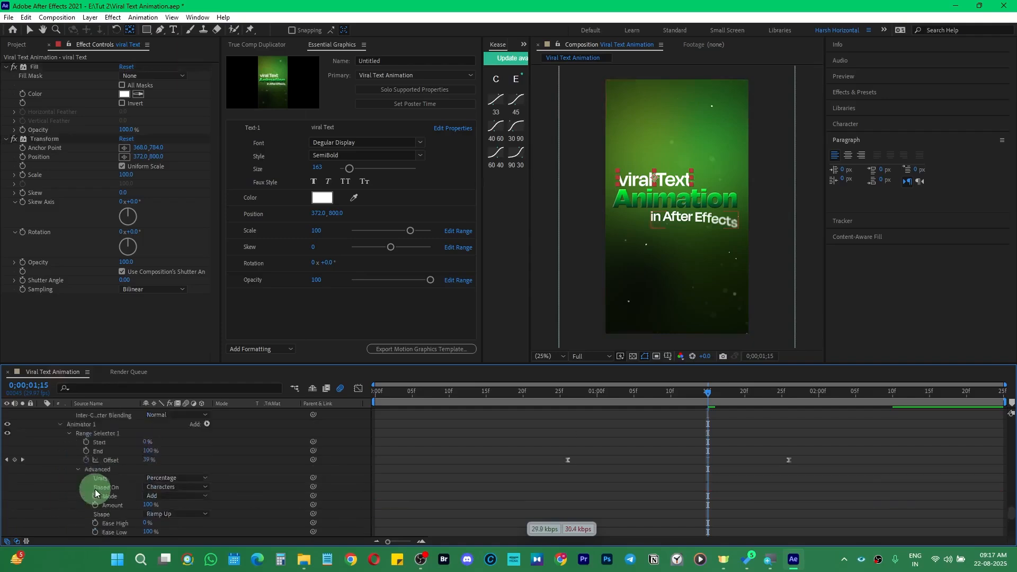
pyautogui.click(106, 473)
pyautogui.scroll(7, 107, 472)
pyautogui.scroll(5, 107, 472)
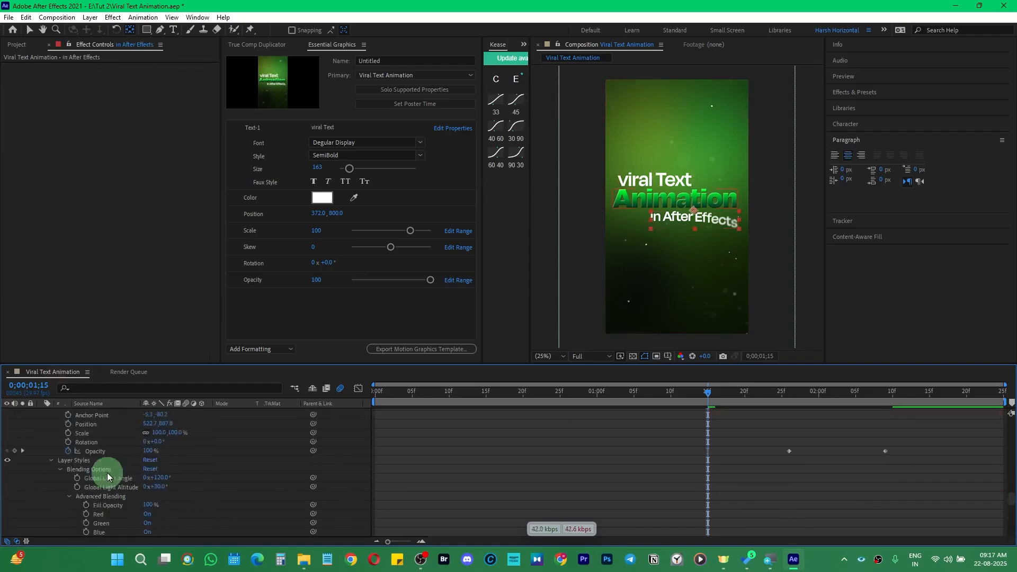
pyautogui.click(103, 497)
pyautogui.scroll(-3, 102, 497)
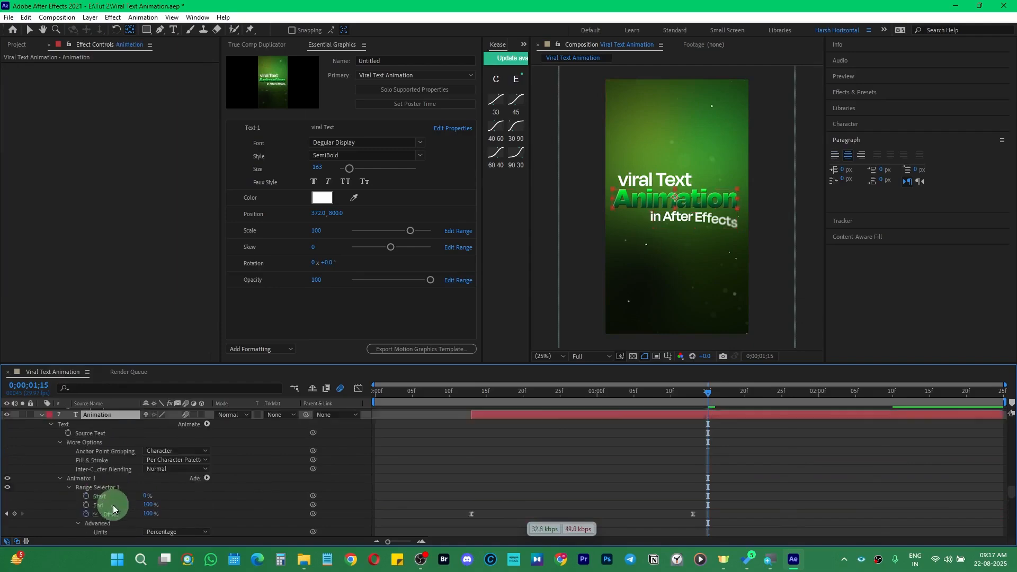
pyautogui.click(61, 480)
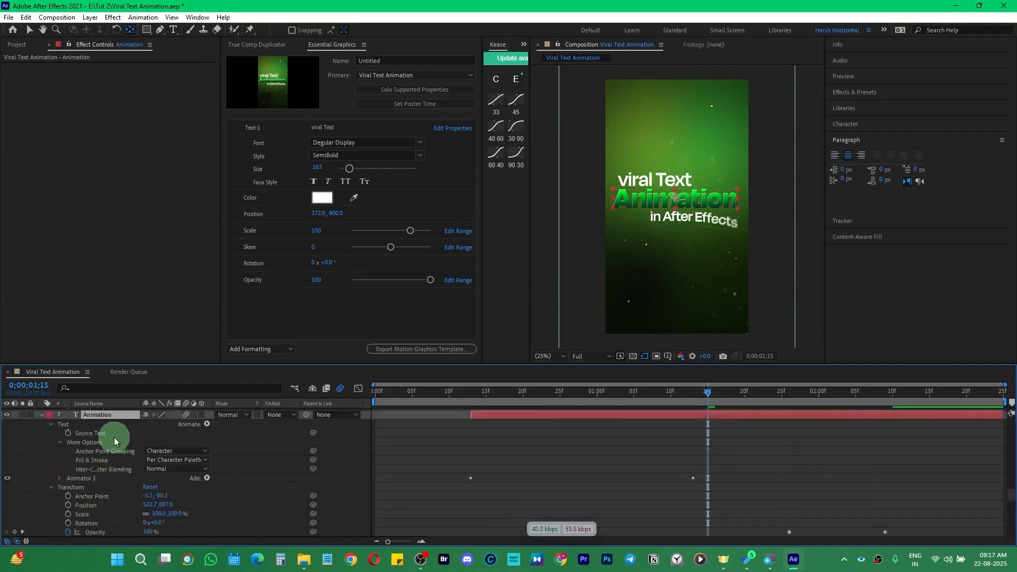
pyautogui.scroll(1, 113, 438)
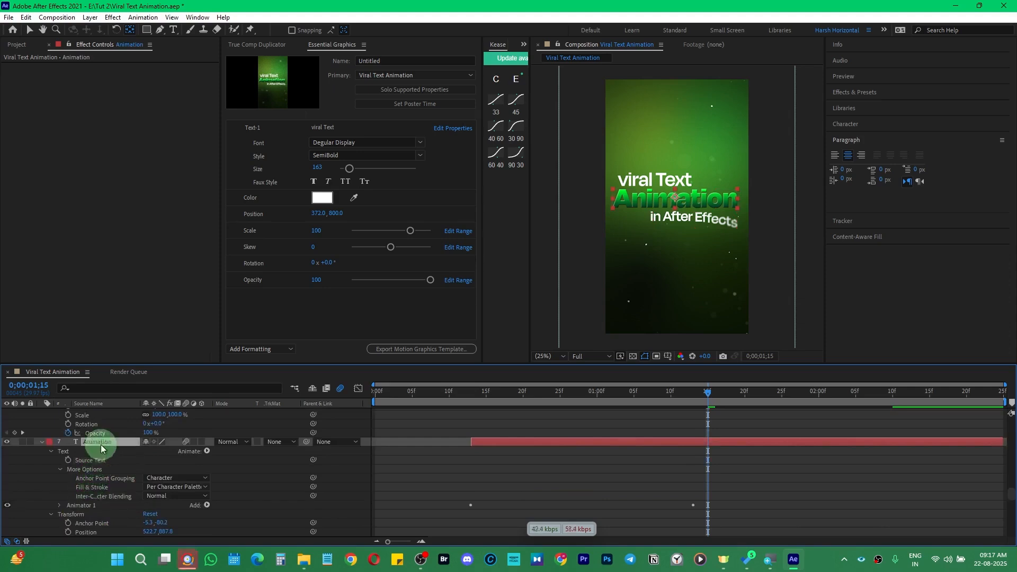
pyautogui.hotkey('ctrl', 'v')
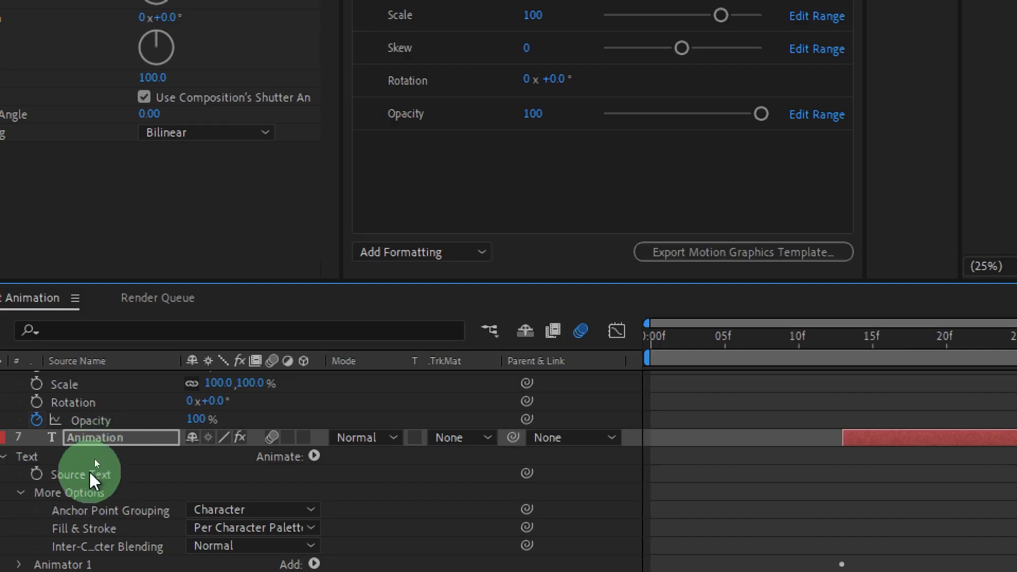
# Add the Animation layer's Source Text to Essential Graphics and rename the control Text-2.
pyautogui.moveTo(94, 462); pyautogui.dragTo(286, 297)
pyautogui.moveTo(474, 147); pyautogui.dragTo(475, 148)
pyautogui.click(451, 98)
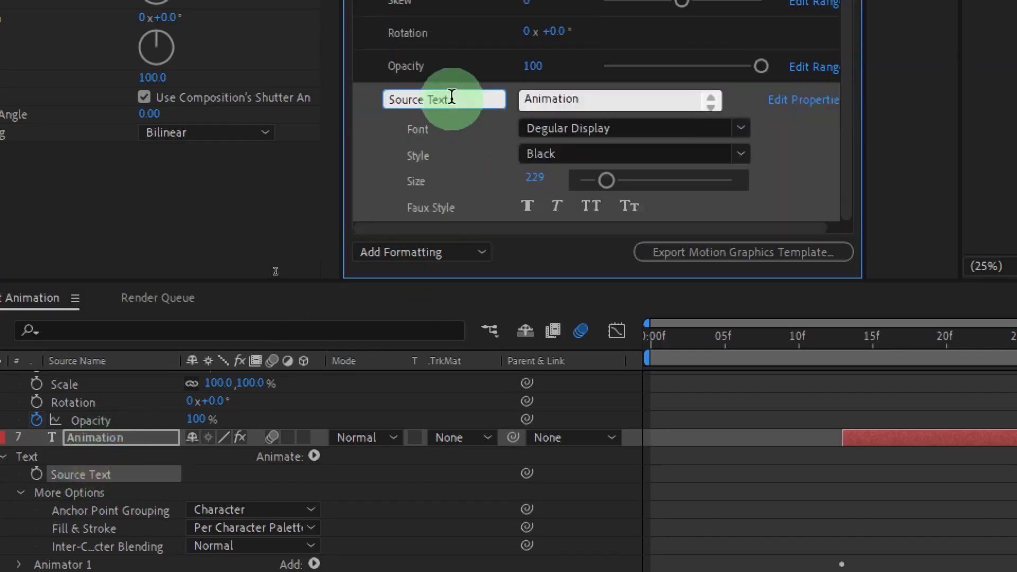
pyautogui.write('-2')
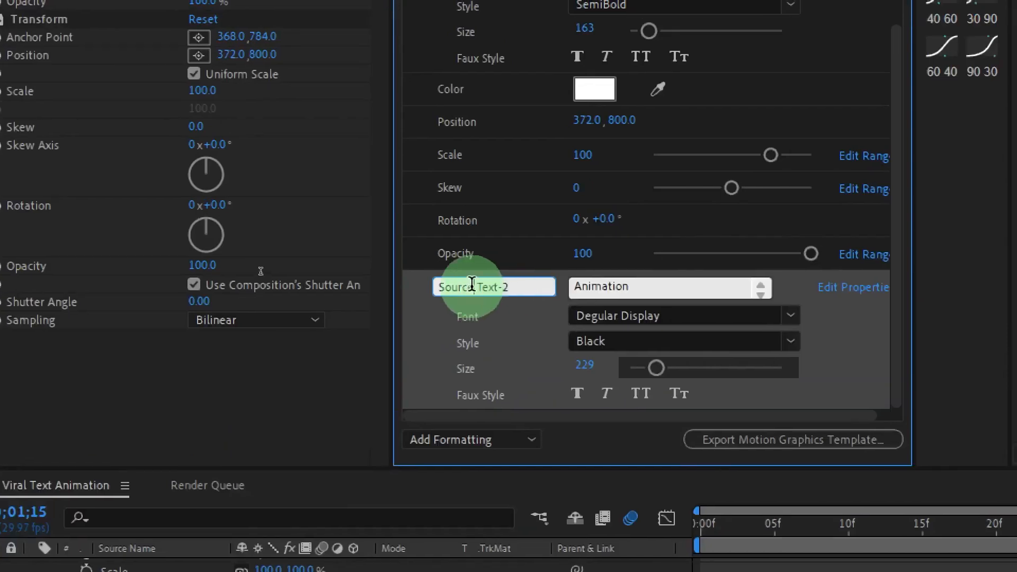
pyautogui.moveTo(424, 98); pyautogui.dragTo(288, 99)
pyautogui.click(855, 353)
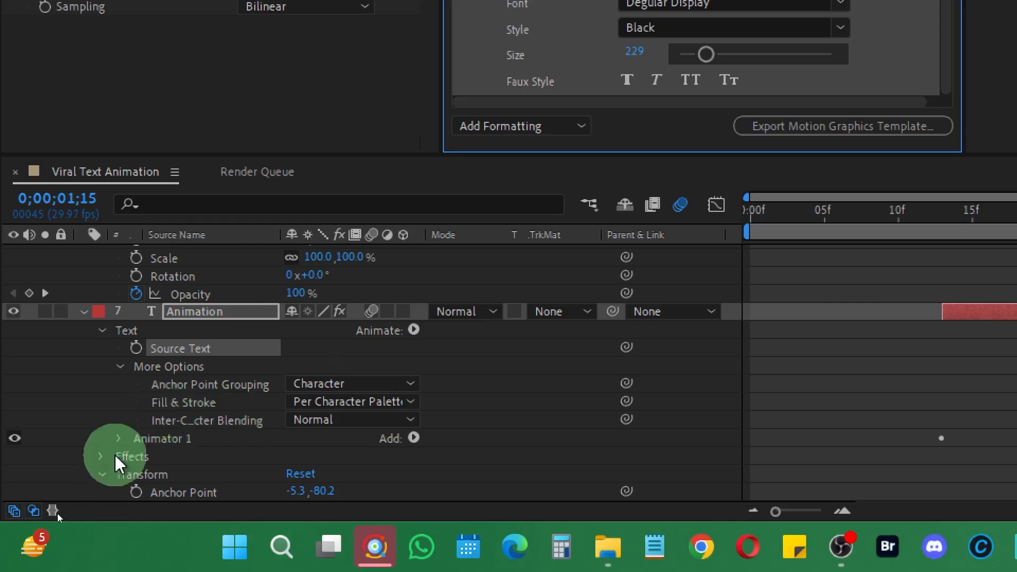
# Expand the Animation layer's effects and add the Fill effect's Color property to Essential Graphics.
pyautogui.click(100, 457)
pyautogui.scroll(-3, 227, 470)
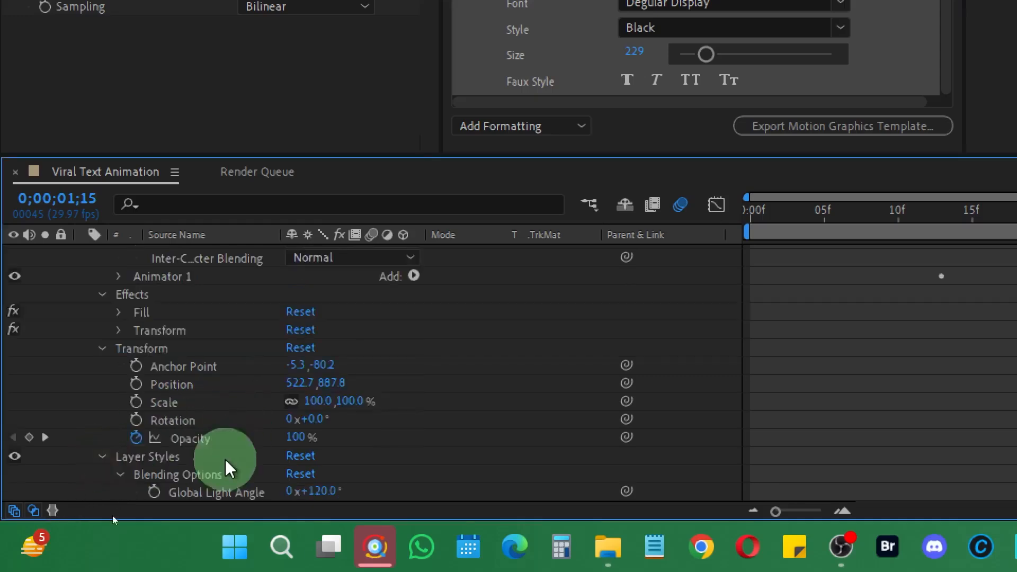
pyautogui.click(119, 313)
pyautogui.moveTo(185, 366); pyautogui.dragTo(640, 96)
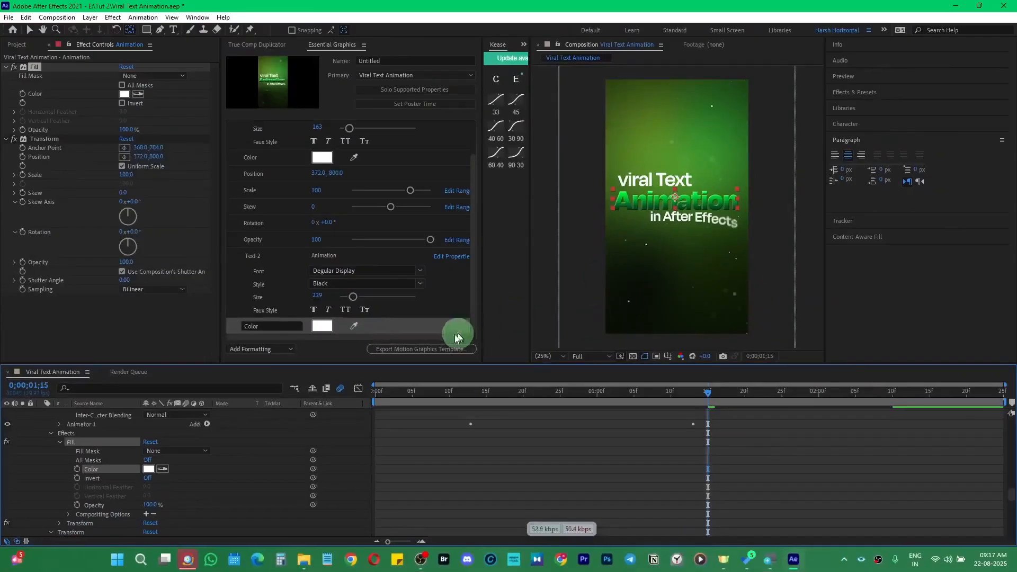
# Delete the Fill effect and its Color control from the Animation layer, and select the layer's Transform effect.
pyautogui.scroll(2, 50, 506)
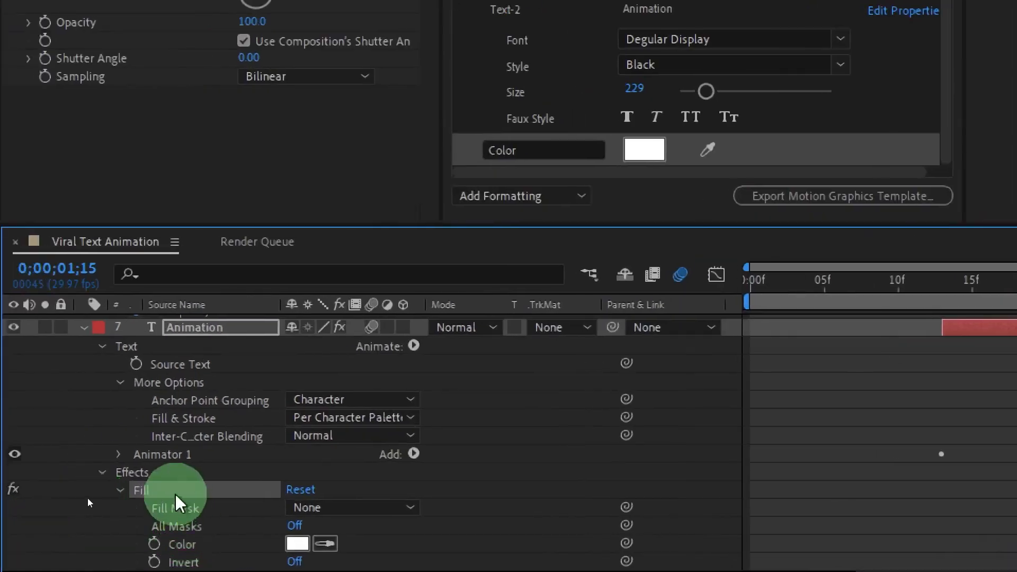
pyautogui.press('Delete')
pyautogui.click(527, 243)
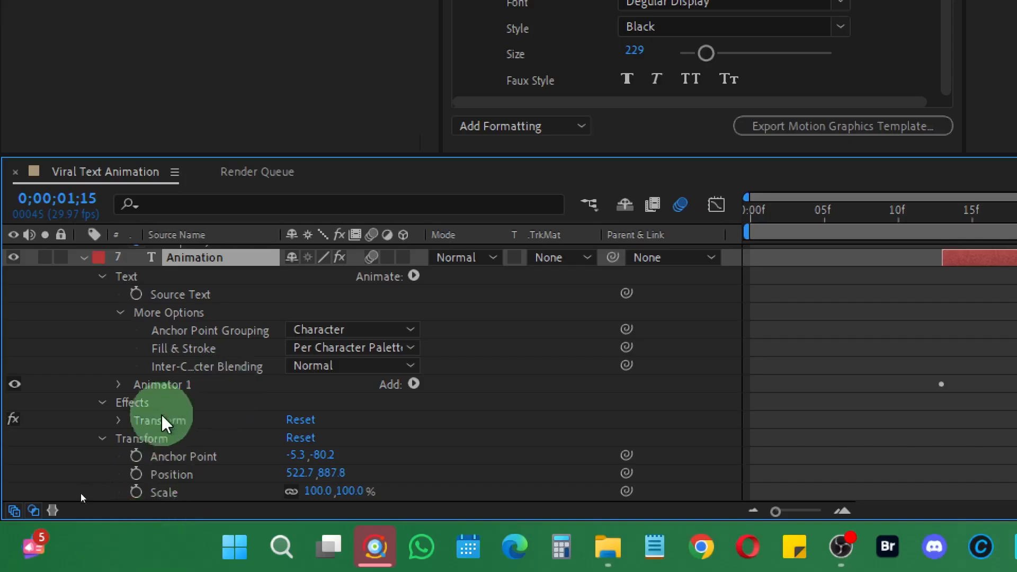
pyautogui.click(159, 421)
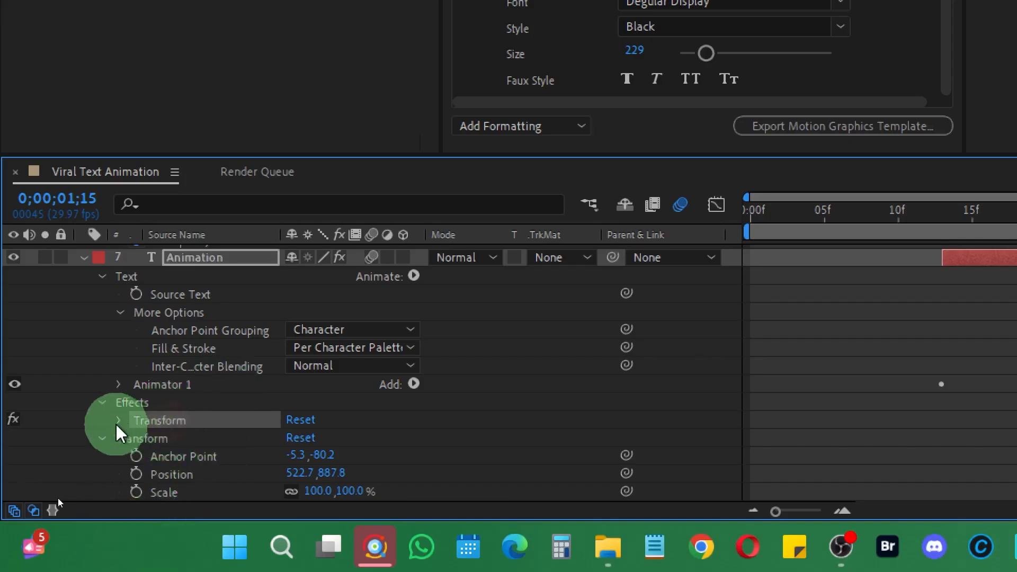
# Add the Animation layer's Transform effect properties Position, Scale, Skew, Rotation and Opacity to Essential Graphics below Text-2.
pyautogui.click(118, 420)
pyautogui.scroll(-3, 118, 420)
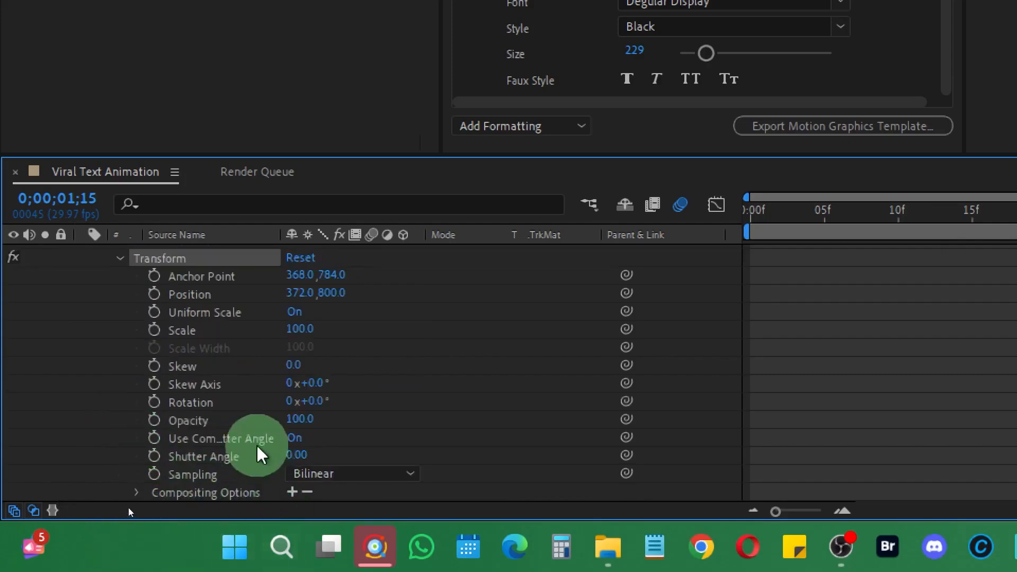
pyautogui.click(204, 296)
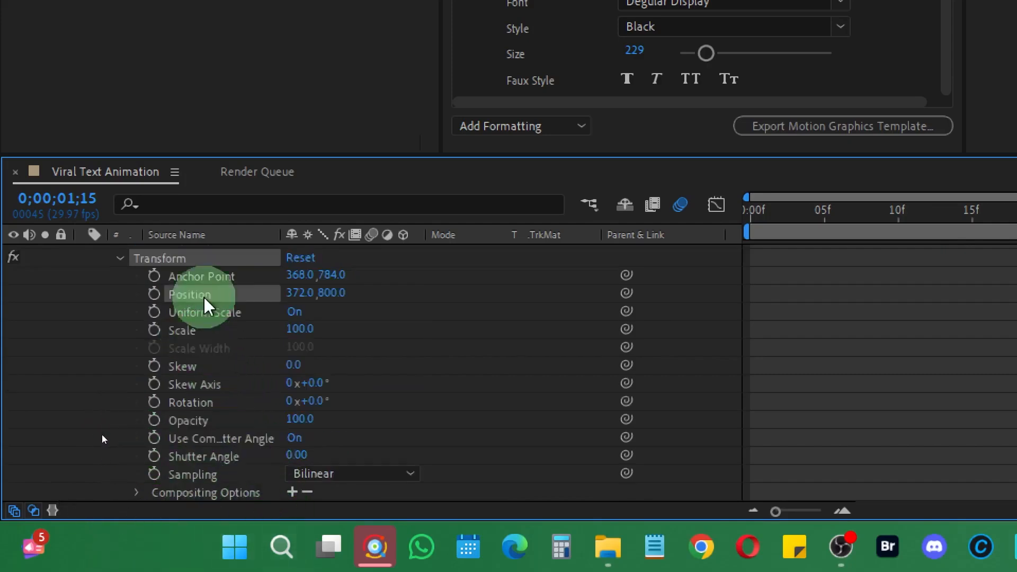
pyautogui.keyDown('ctrl'); pyautogui.click(203, 328); pyautogui.keyUp('ctrl')
pyautogui.keyDown('ctrl'); pyautogui.click(212, 368); pyautogui.keyUp('ctrl')
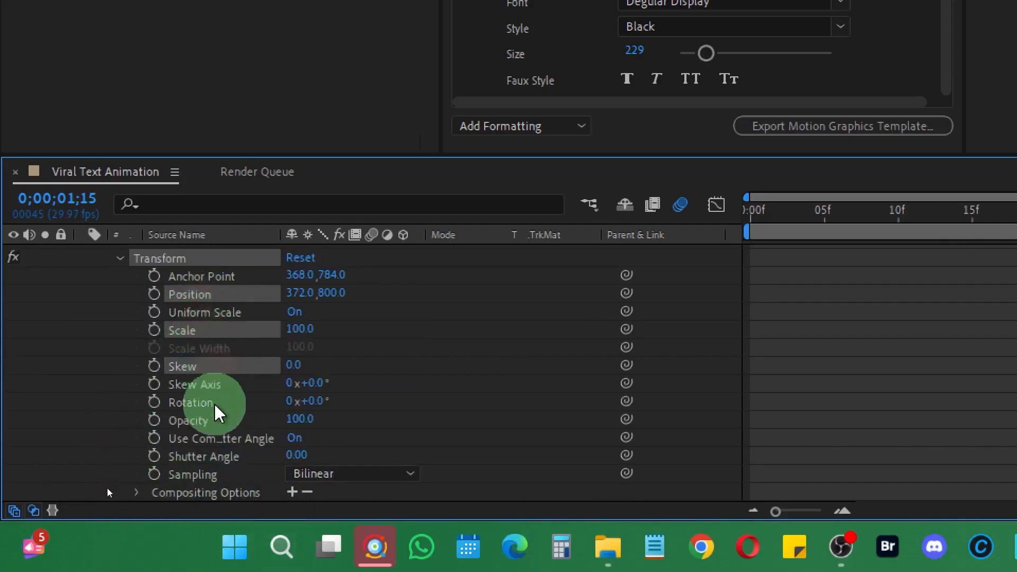
pyautogui.keyDown('ctrl'); pyautogui.click(214, 403); pyautogui.keyUp('ctrl')
pyautogui.keyDown('ctrl'); pyautogui.click(217, 421); pyautogui.keyUp('ctrl')
pyautogui.moveTo(239, 303); pyautogui.dragTo(694, 103)
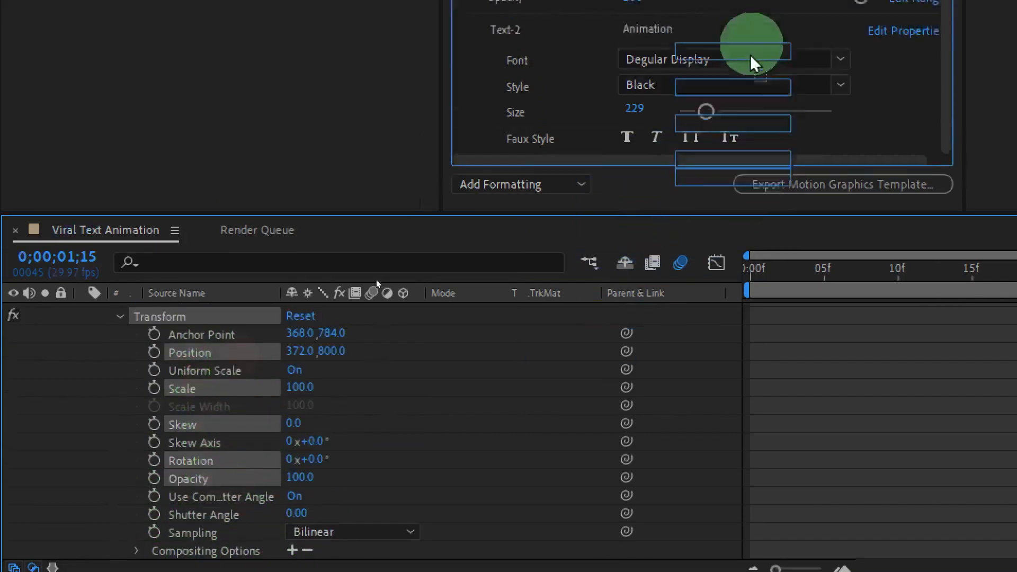
pyautogui.moveTo(694, 241); pyautogui.dragTo(693, 228)
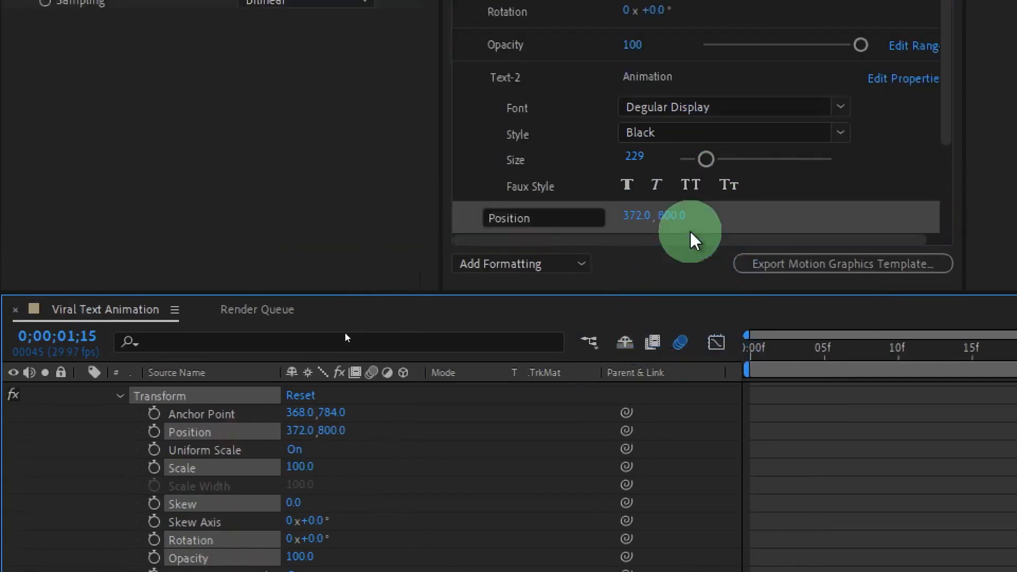
# Look through the Animation layer's layer styles and examine the Gradient Overlay properties.
pyautogui.scroll(-4, 239, 525)
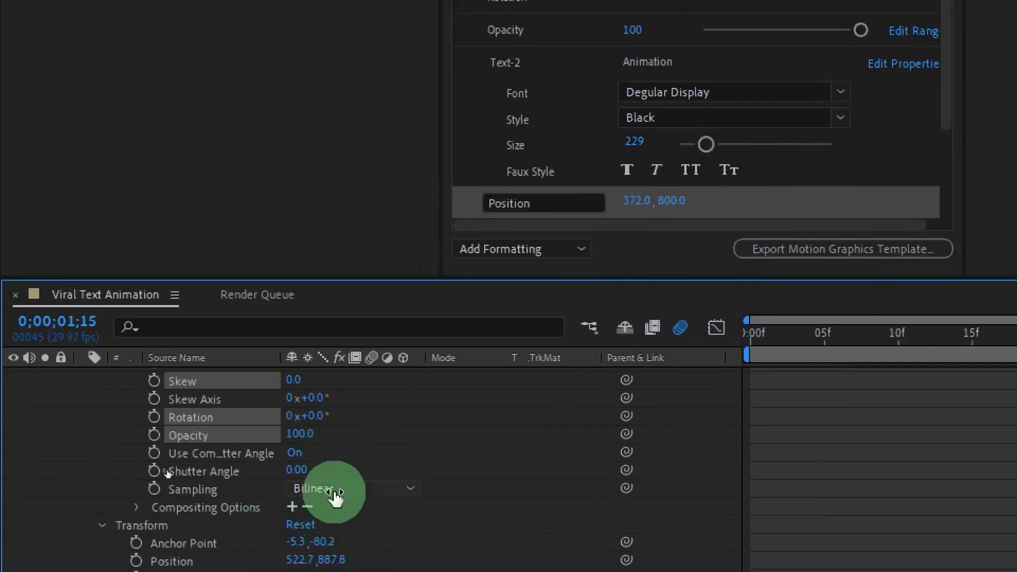
pyautogui.scroll(-2, 302, 499)
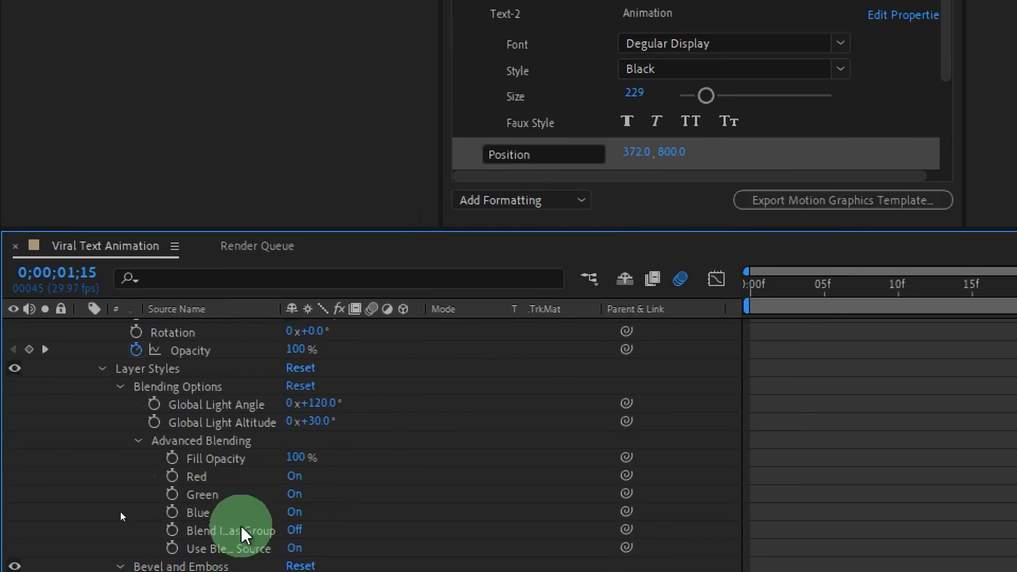
pyautogui.scroll(3, 113, 460)
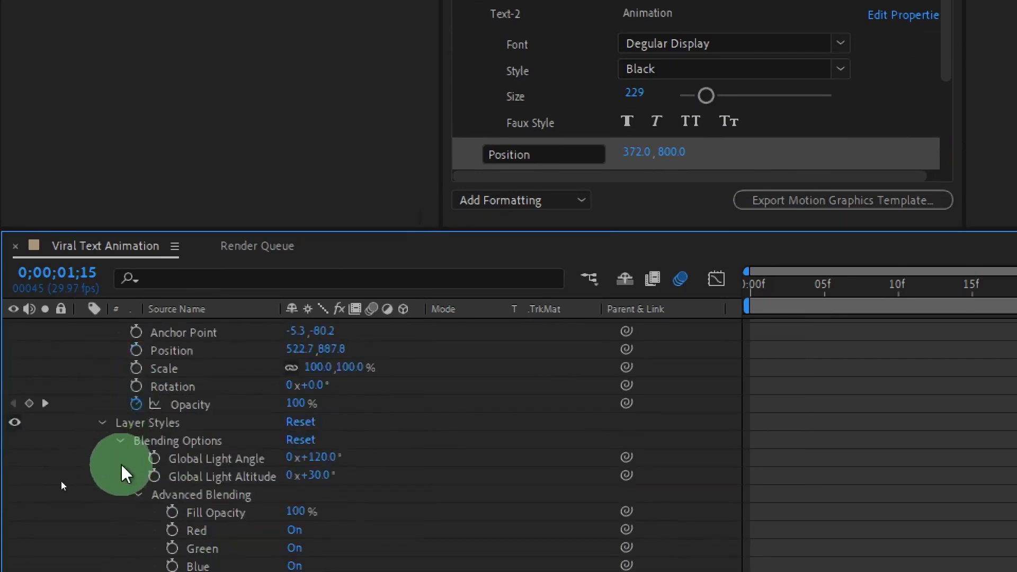
pyautogui.scroll(-9, 132, 477)
pyautogui.scroll(-5, 159, 477)
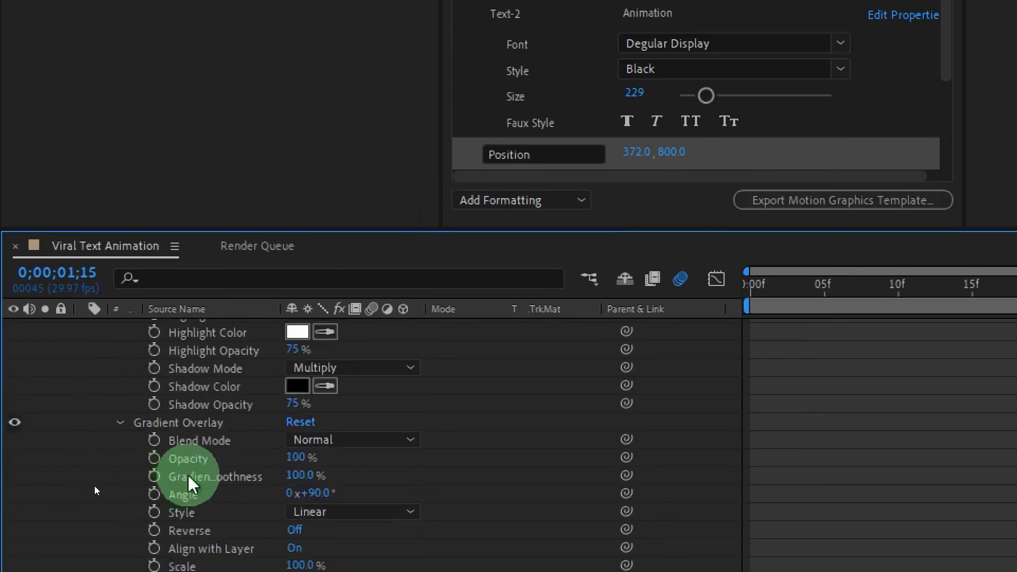
pyautogui.click(211, 430)
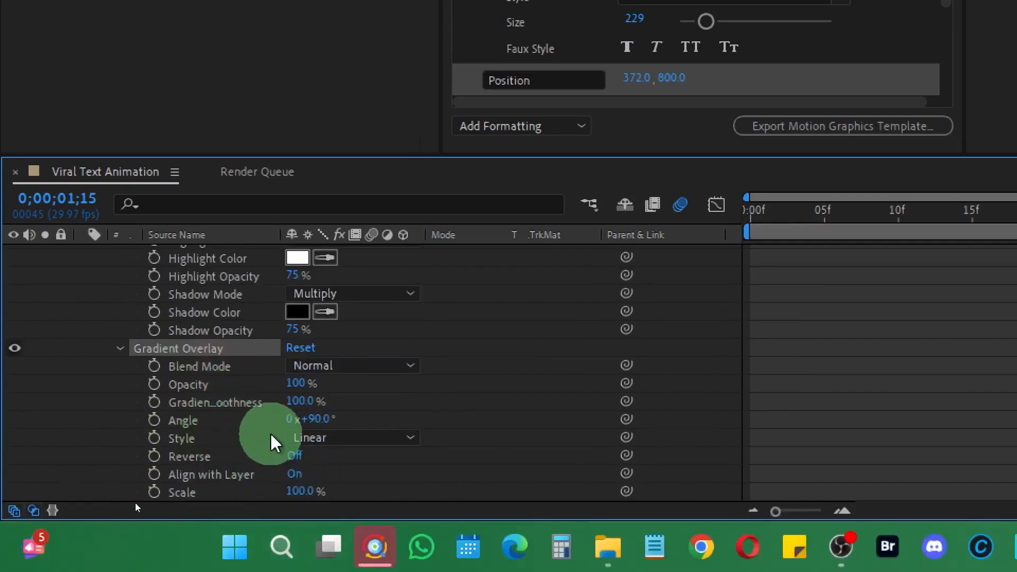
pyautogui.scroll(-3, 135, 503)
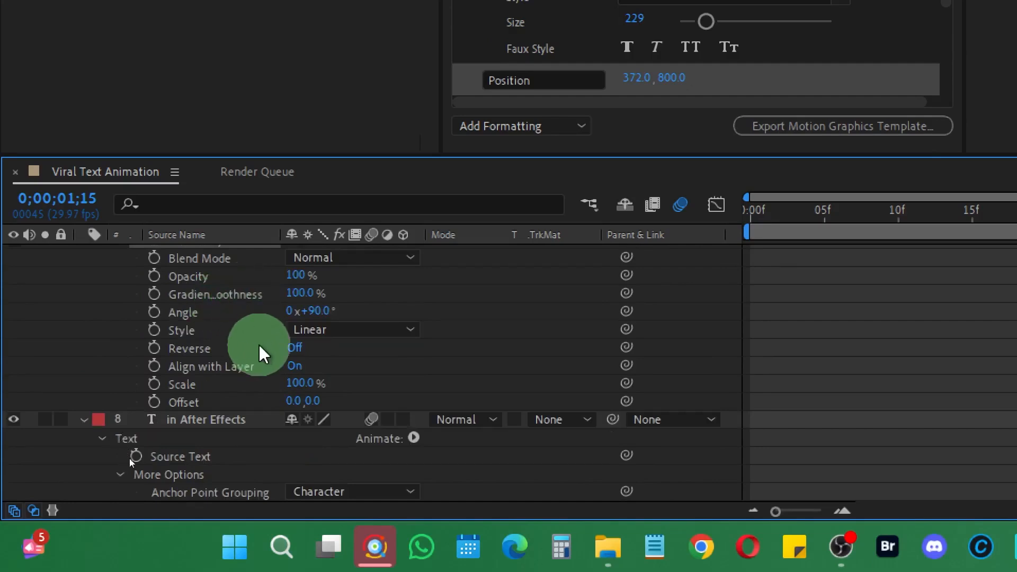
pyautogui.scroll(3, 135, 475)
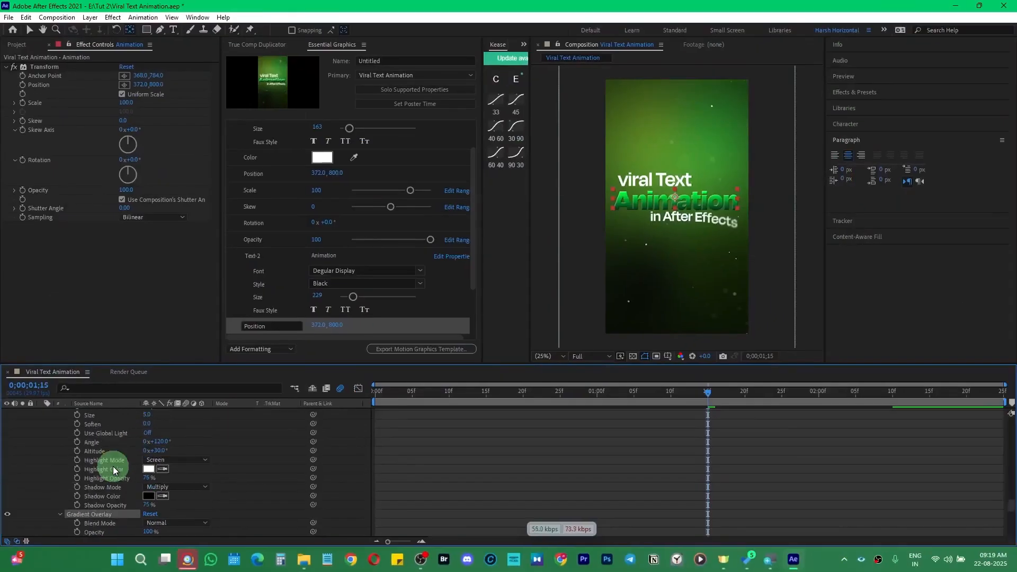
# Search for a gradient effect and try applying Gradient Ramp to the Animation text layer.
pyautogui.scroll(8, 113, 466)
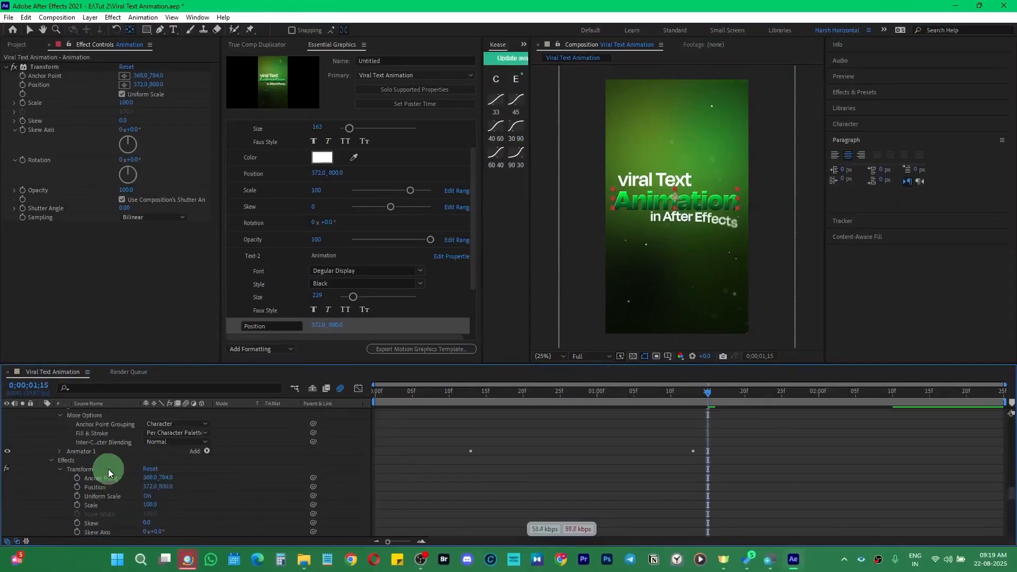
pyautogui.scroll(2, 108, 469)
pyautogui.click(104, 416)
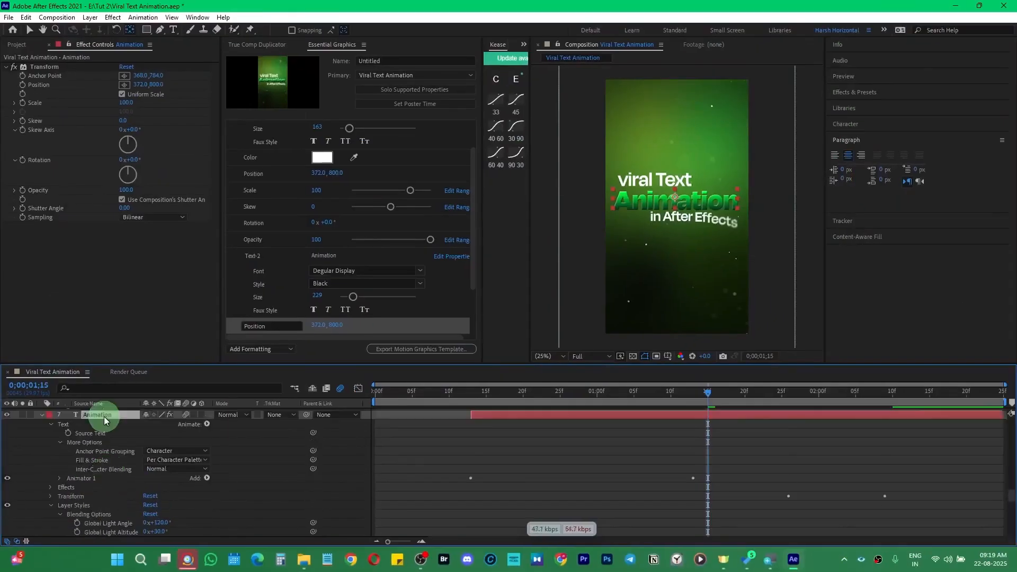
pyautogui.hotkey('ctrl', 'space')
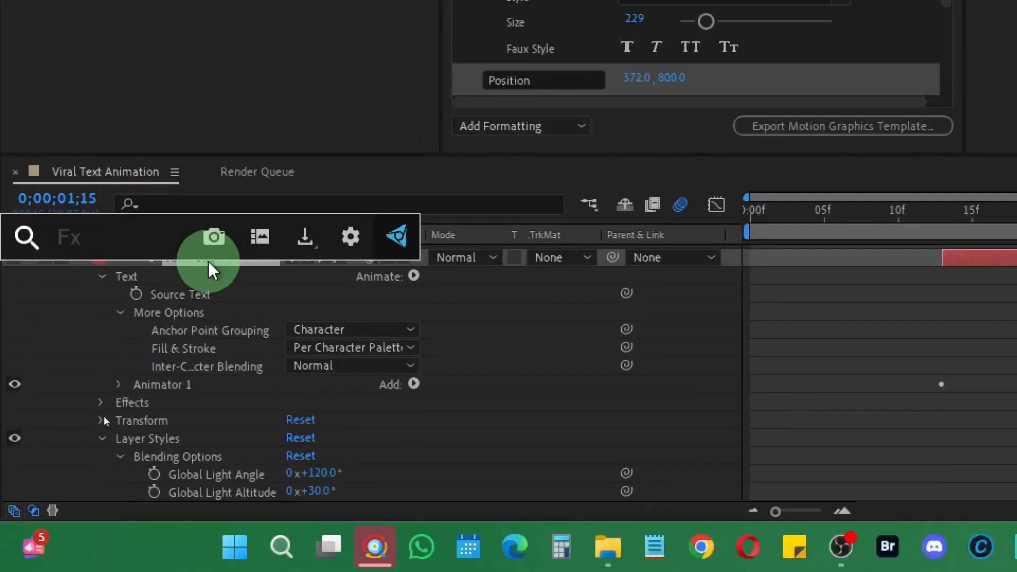
pyautogui.write('grad')
pyautogui.click(192, 335)
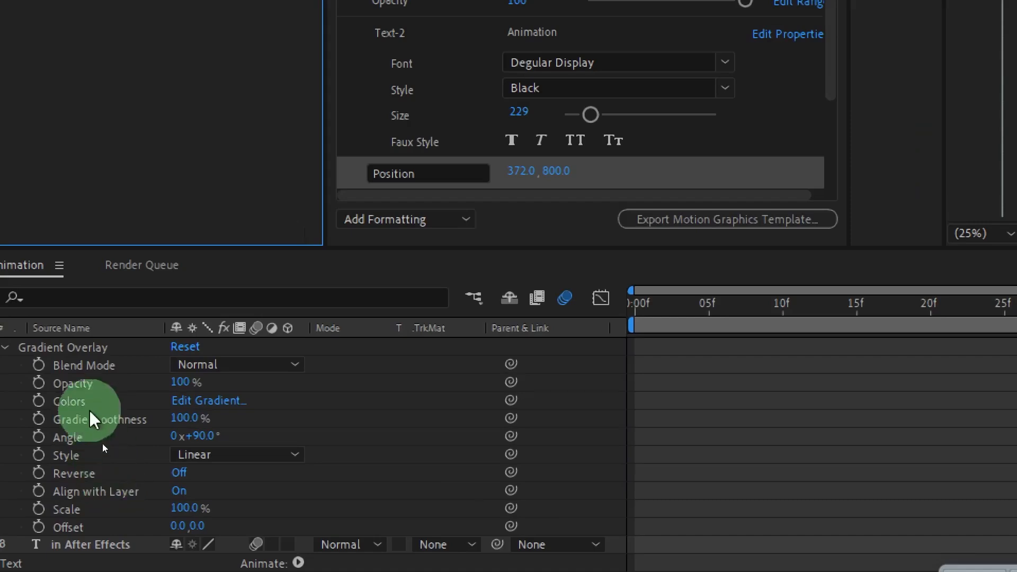
# Try to add the Gradient Overlay style's Colors property to Essential Graphics.
pyautogui.click(99, 414)
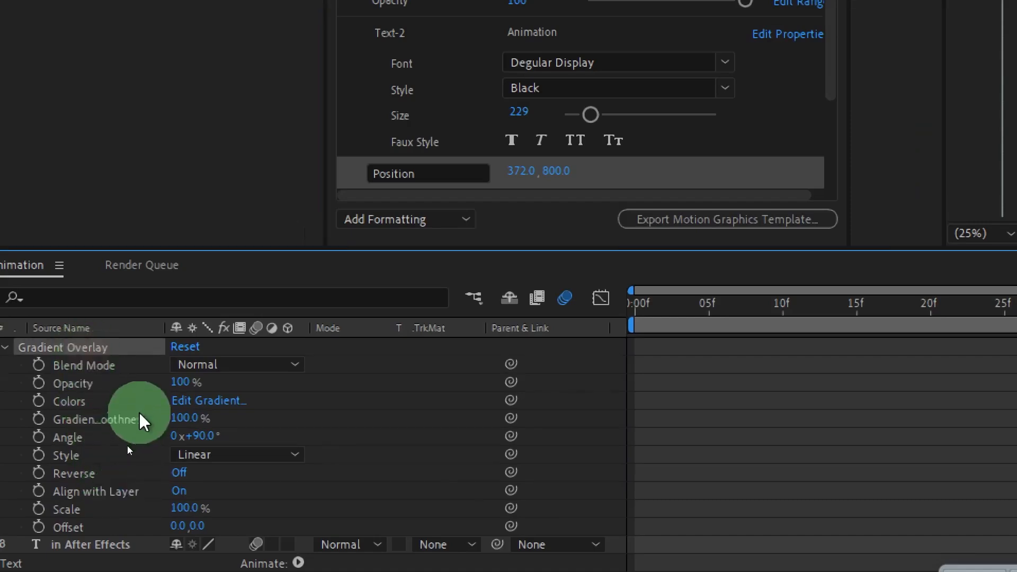
pyautogui.click(64, 402)
pyautogui.moveTo(101, 404); pyautogui.dragTo(550, 68)
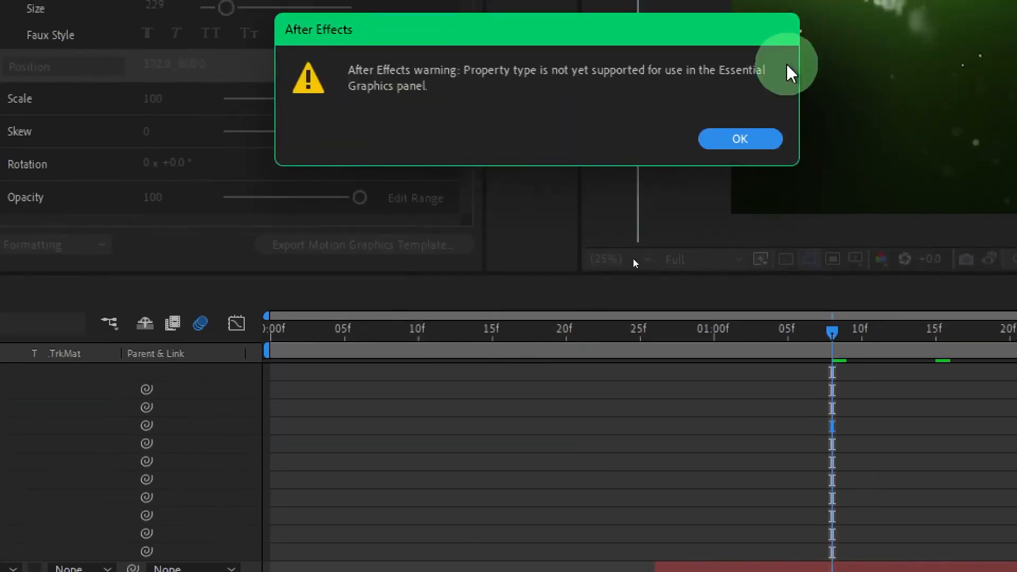
pyautogui.click(754, 141)
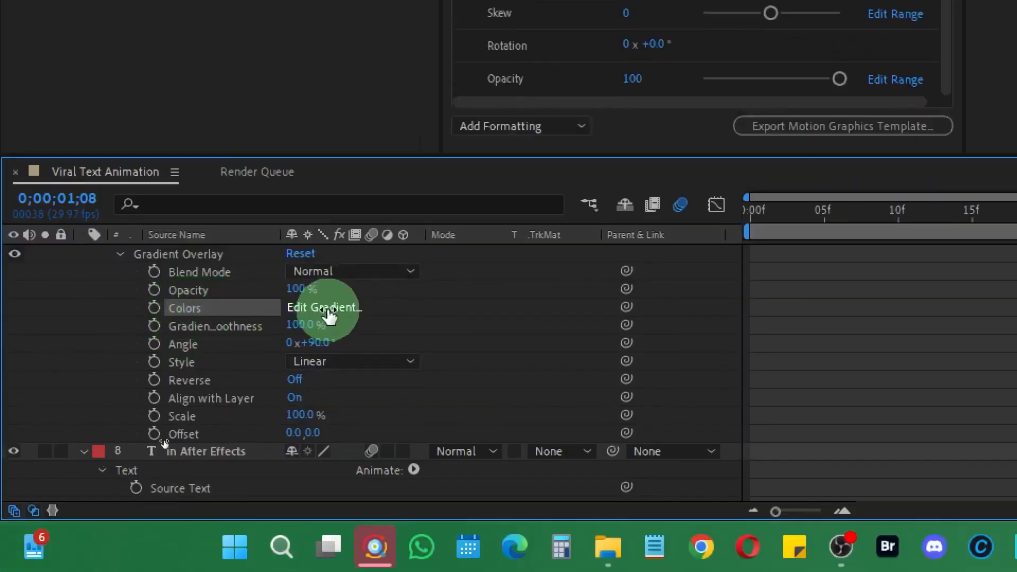
# Apply the Gradient Ramp effect to the Animation text layer.
pyautogui.scroll(10, 206, 332)
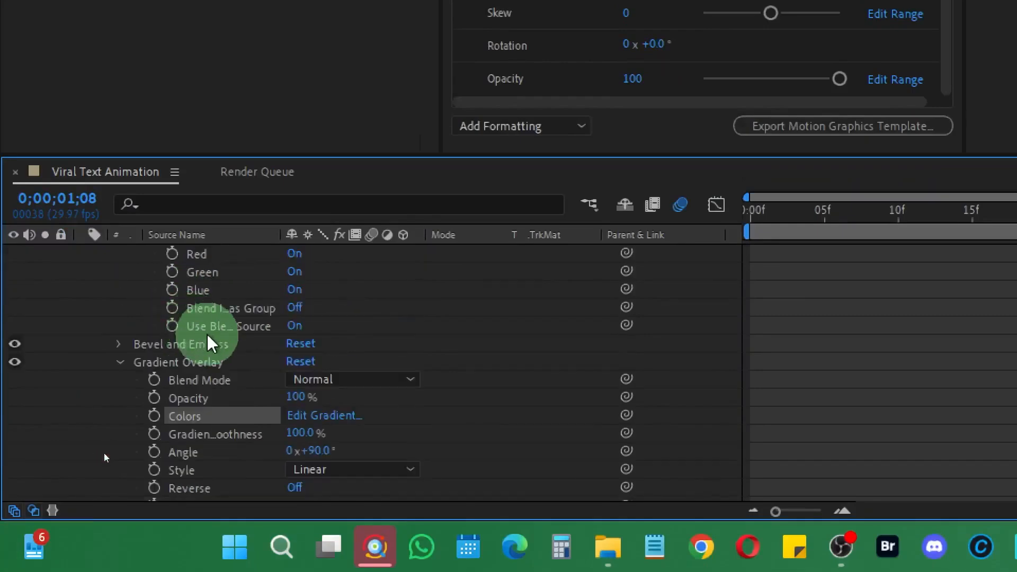
pyautogui.click(211, 344)
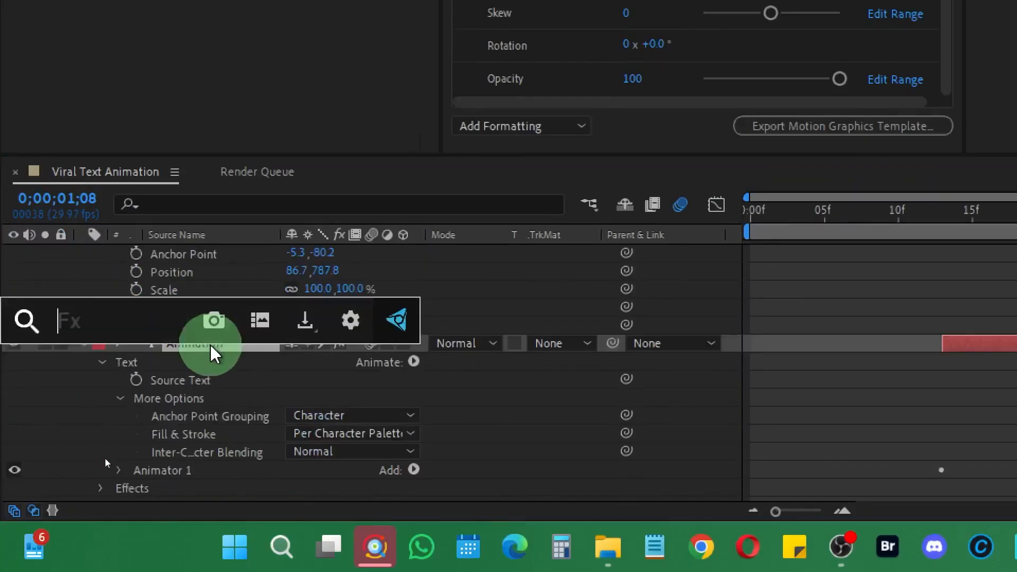
pyautogui.write('grad')
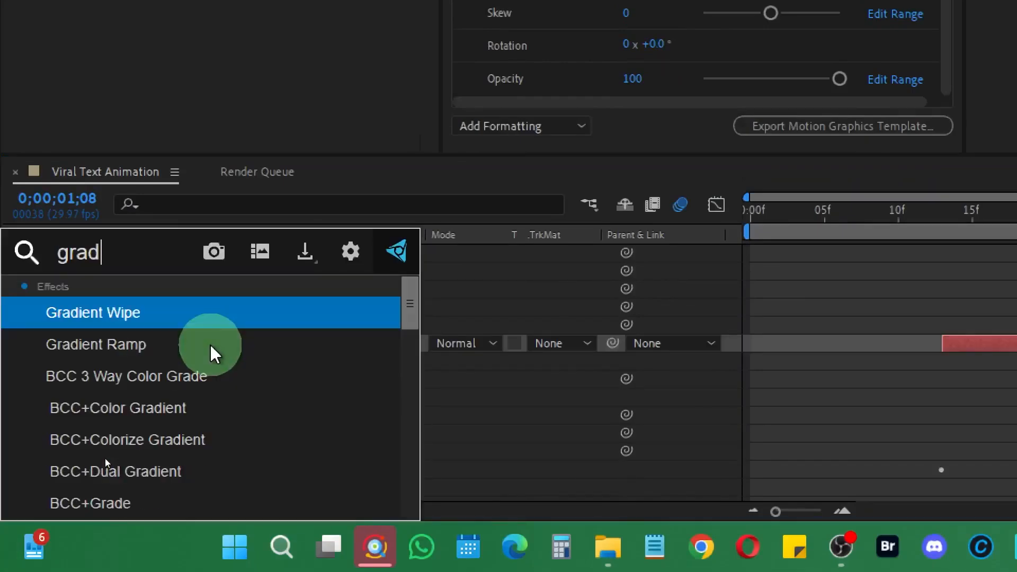
pyautogui.click(210, 344)
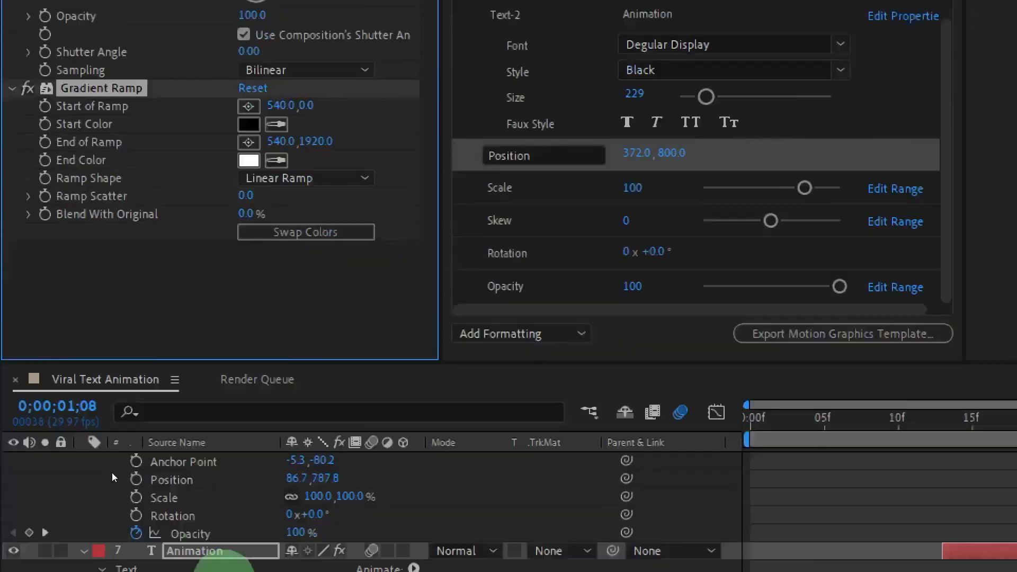
# Try to link the Gradient Overlay's Colors property to the Gradient Ramp effect's color with the pick whip.
pyautogui.scroll(-3, 244, 392)
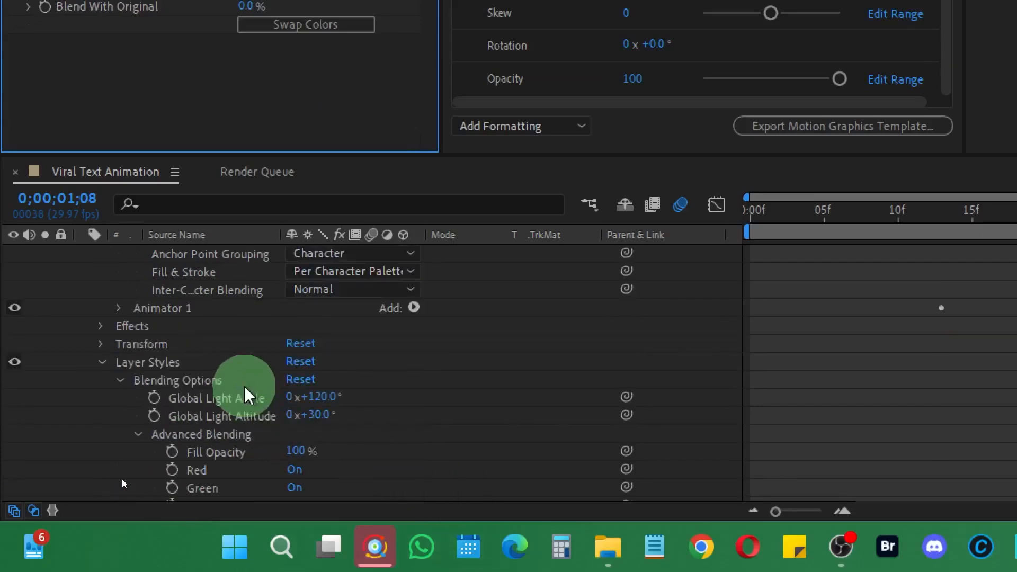
pyautogui.scroll(-5, 247, 436)
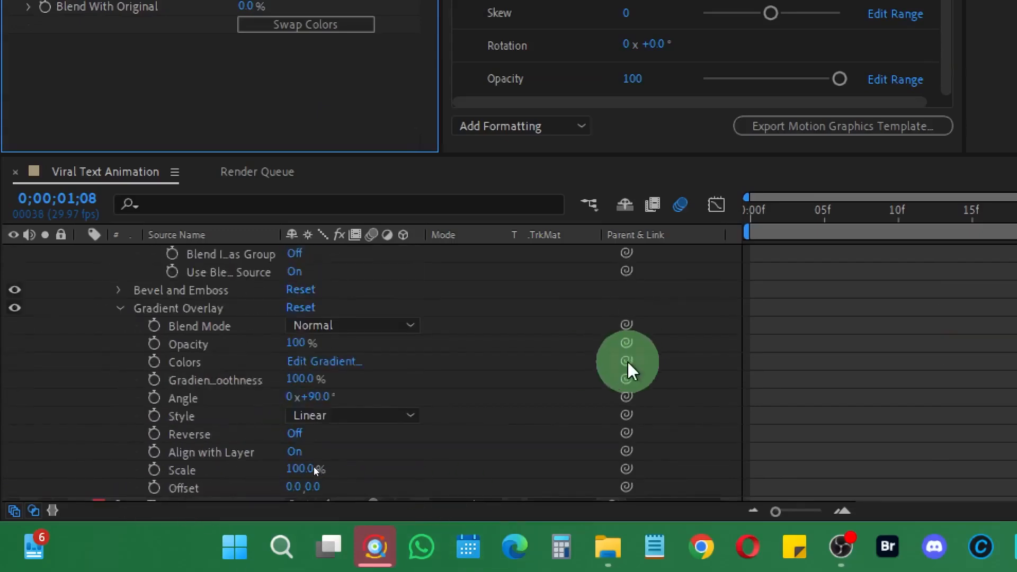
pyautogui.moveTo(628, 364); pyautogui.dragTo(130, 0)
pyautogui.moveTo(128, 197); pyautogui.dragTo(186, 210)
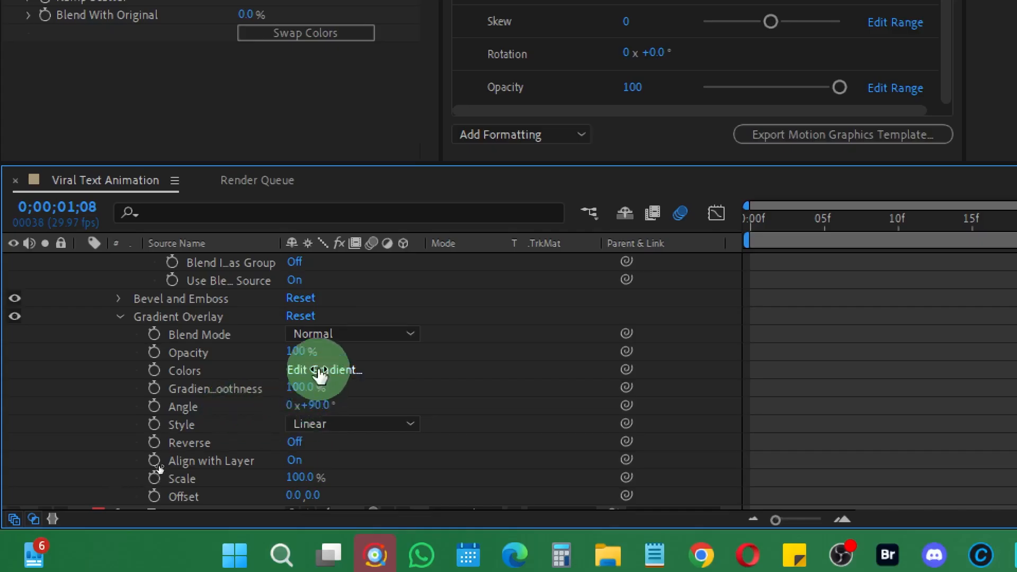
# Check the Gradient Overlay's colors in the gradient editor without changing them, and collapse the style's properties.
pyautogui.click(320, 370)
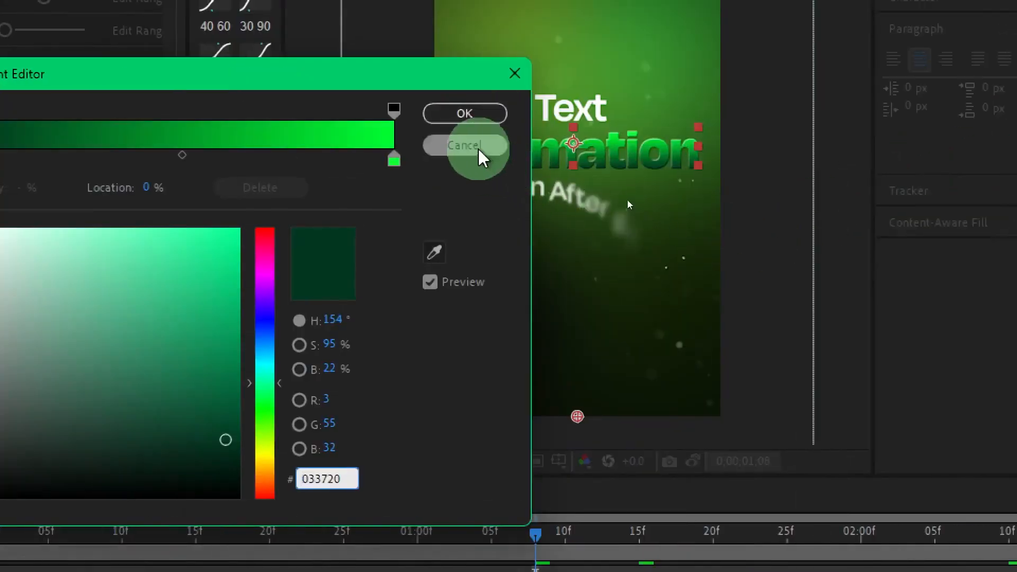
pyautogui.click(478, 150)
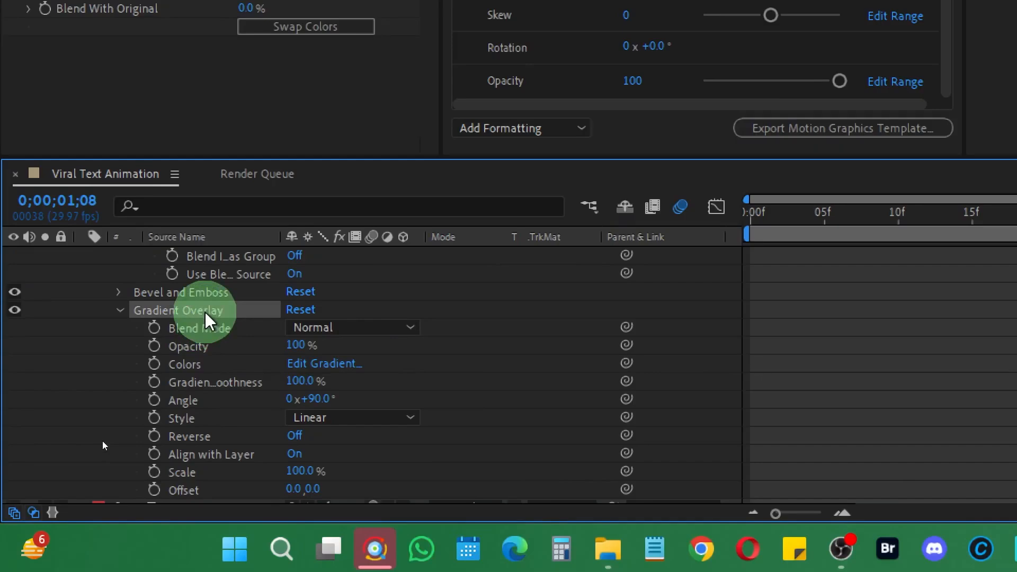
pyautogui.click(121, 309)
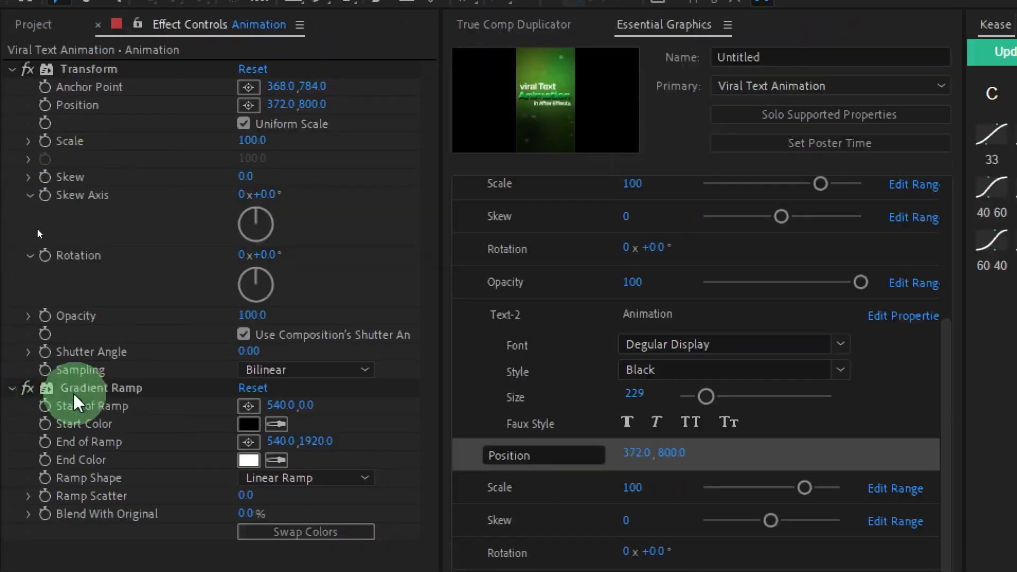
# Set the Gradient Ramp's Start Color to a very dark green and its End Color to a bright green.
pyautogui.click(102, 388)
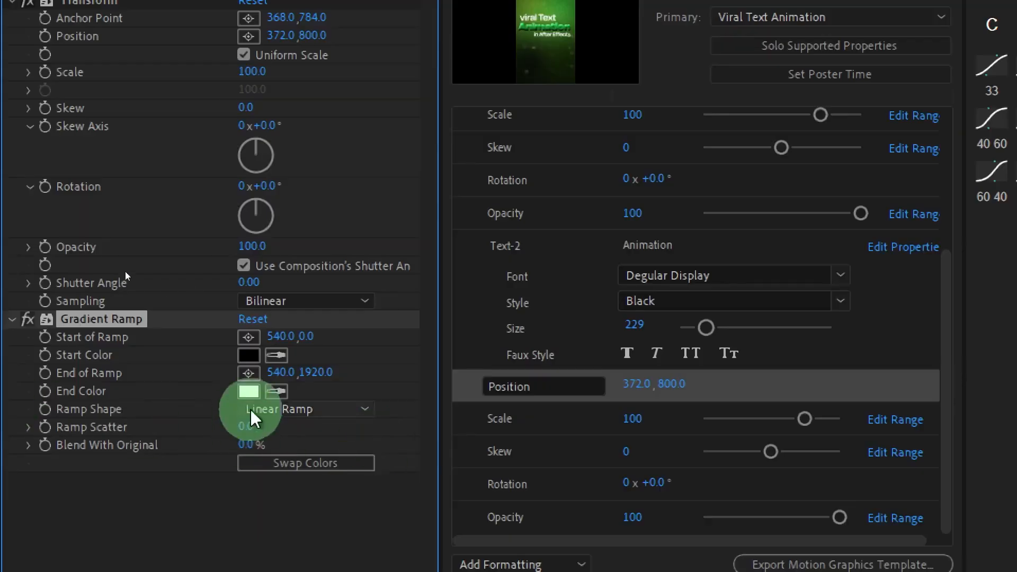
pyautogui.click(248, 356)
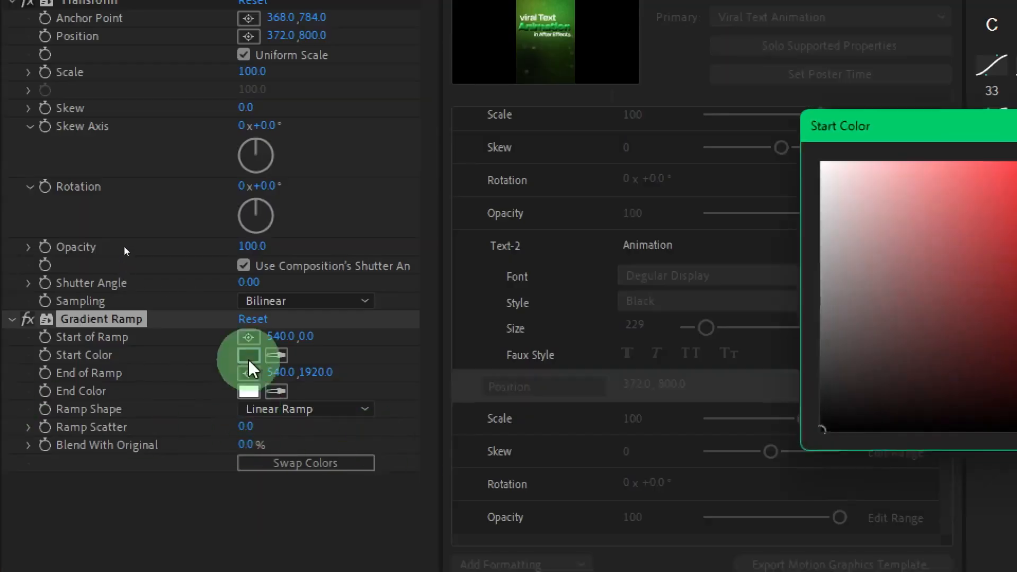
pyautogui.click(839, 346)
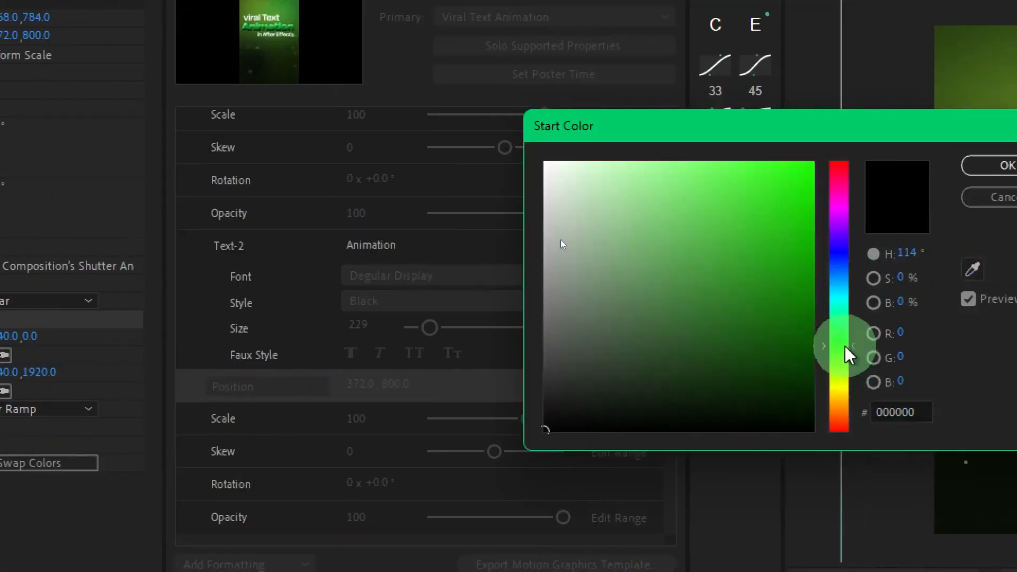
pyautogui.moveTo(799, 390); pyautogui.dragTo(808, 402)
pyautogui.click(973, 165)
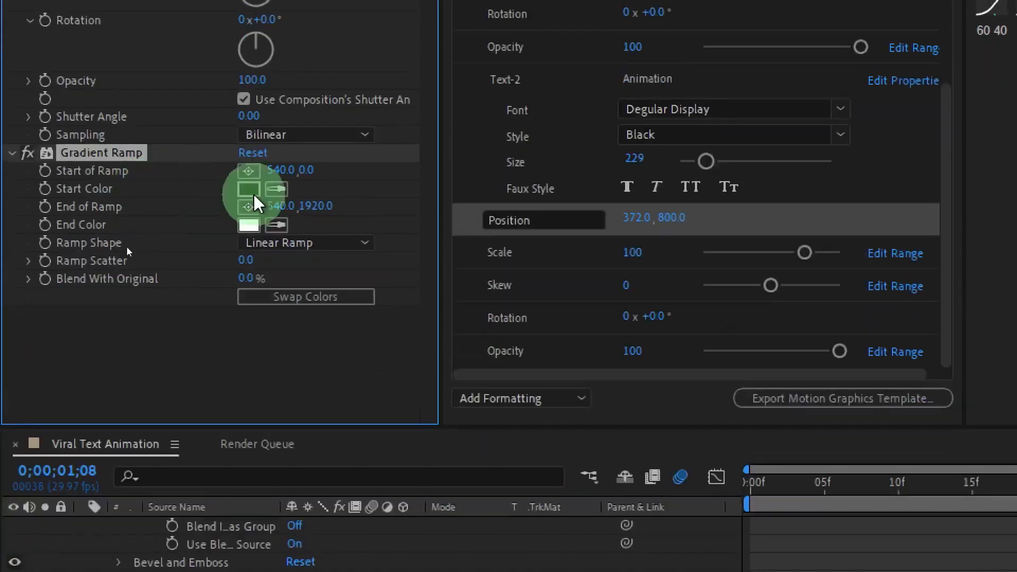
pyautogui.click(250, 223)
pyautogui.click(717, 230)
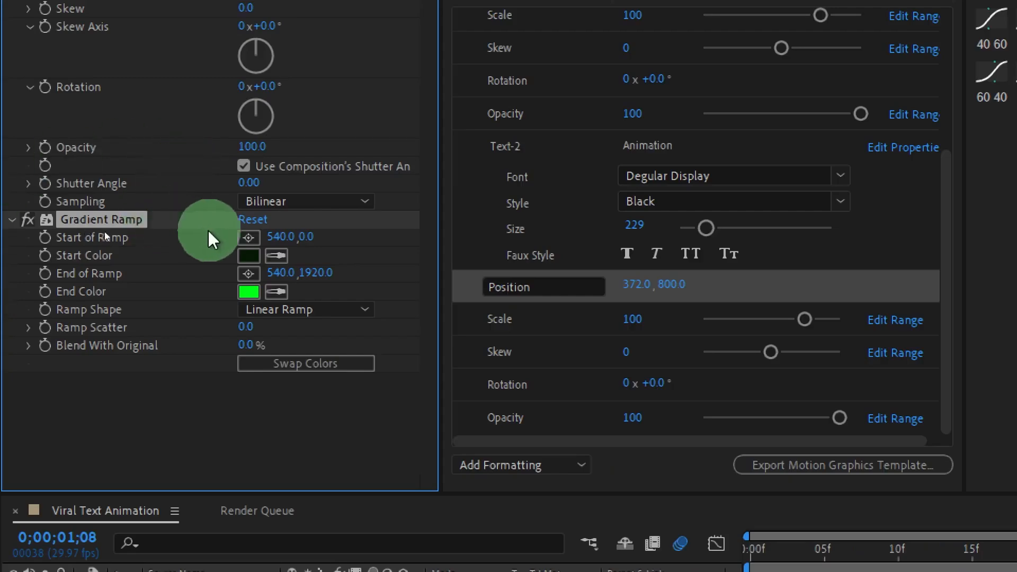
# Place the Gradient Ramp's start point just below the Animation text at 444, 1012 and its end point above it at 452, 836.
pyautogui.click(251, 242)
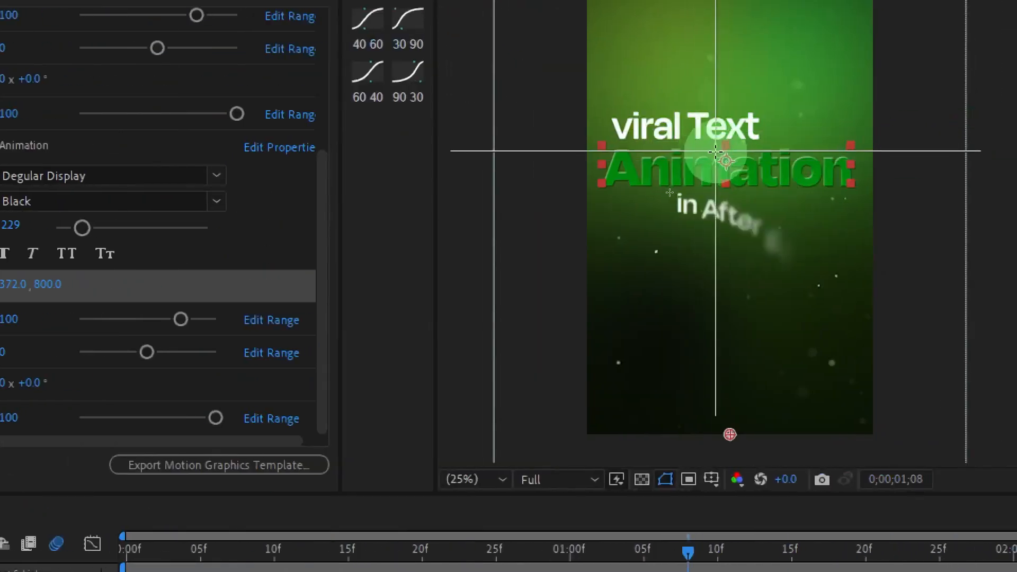
pyautogui.click(715, 152)
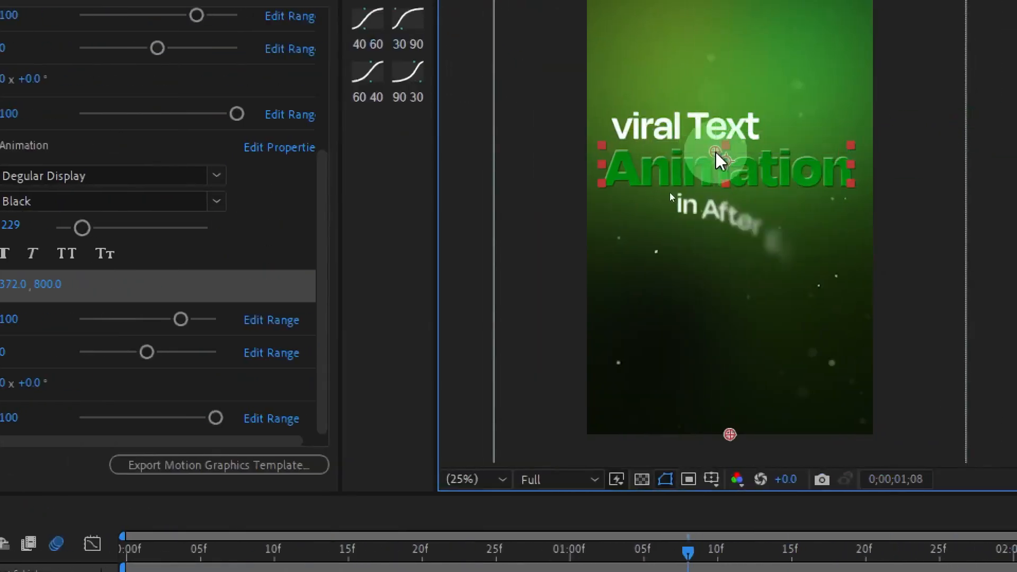
pyautogui.moveTo(715, 152); pyautogui.dragTo(714, 186)
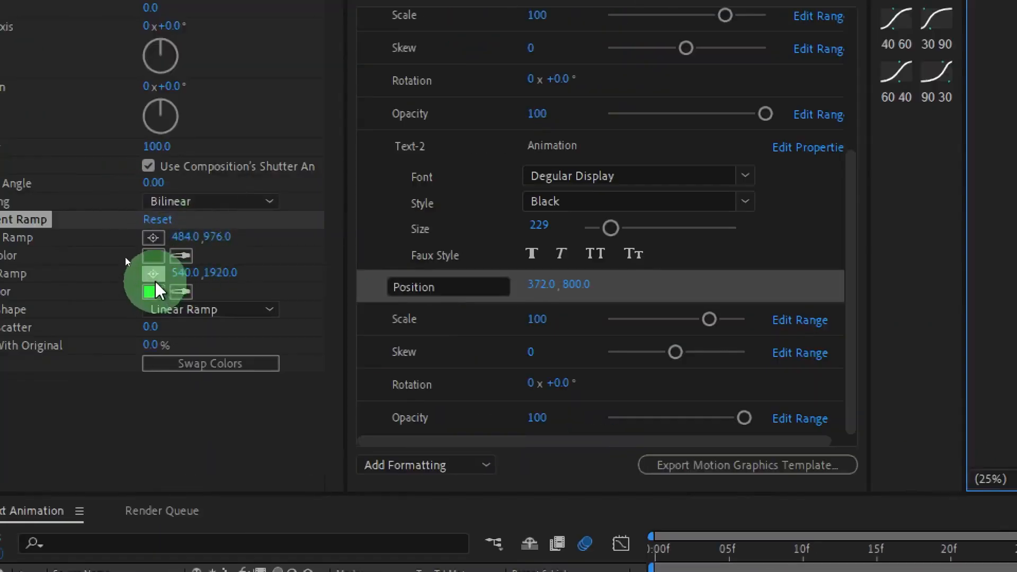
pyautogui.click(153, 275)
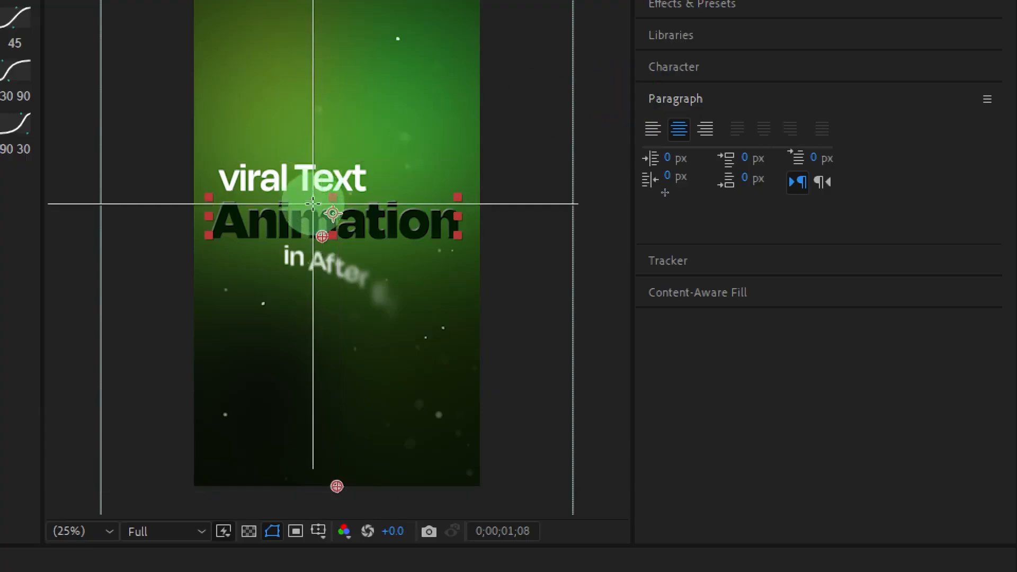
pyautogui.click(313, 202)
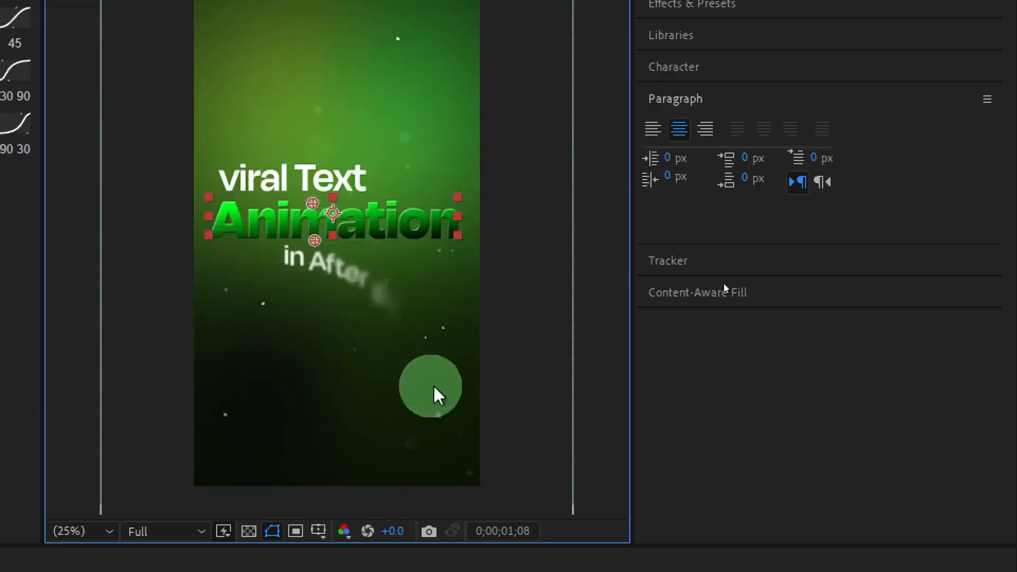
pyautogui.moveTo(318, 241); pyautogui.dragTo(309, 245)
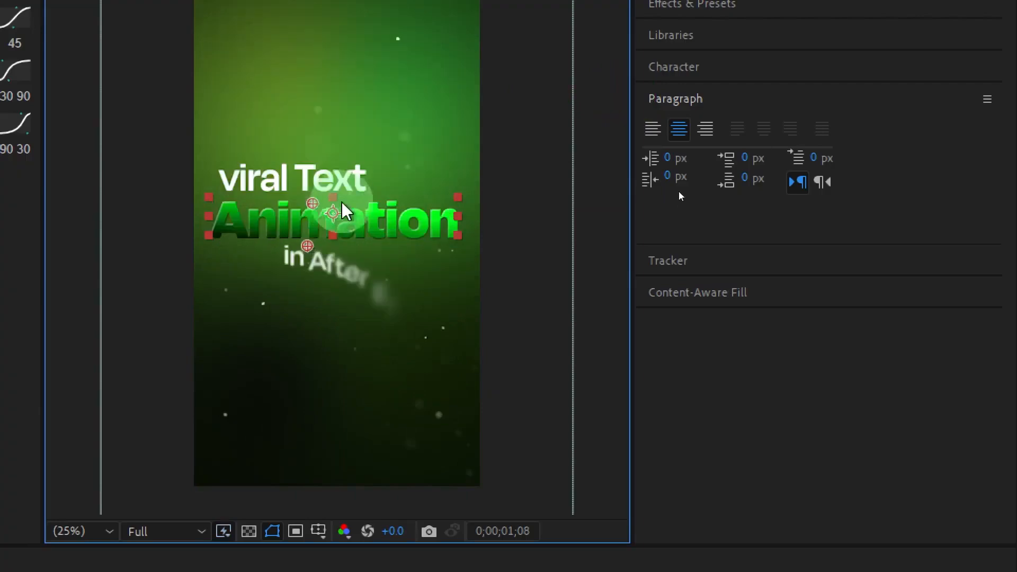
pyautogui.moveTo(314, 202); pyautogui.dragTo(315, 198)
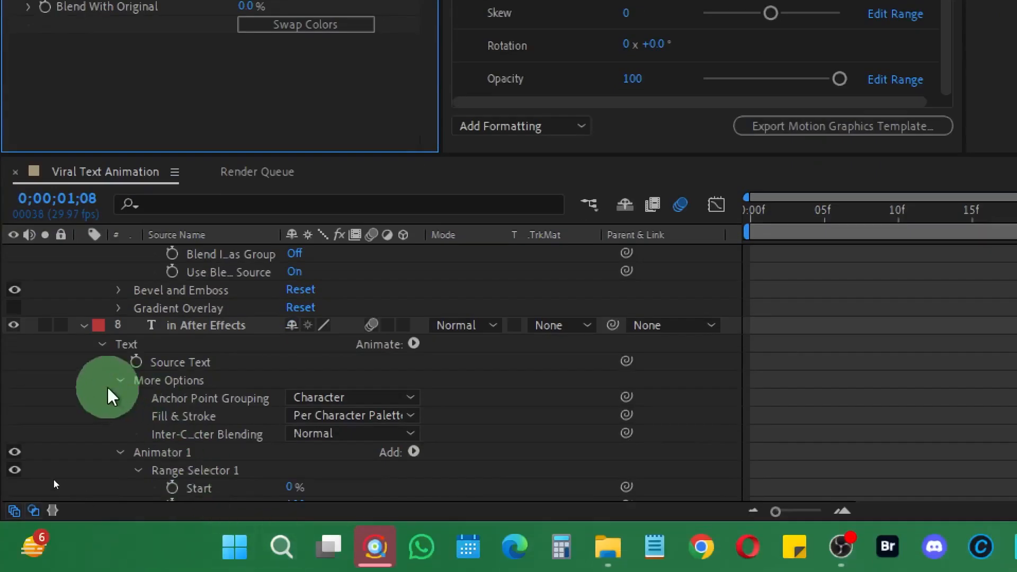
# Collapse the Animation layer's style, animator and Transform effect properties in the timeline and expand its Gradient Ramp properties.
pyautogui.click(222, 326)
pyautogui.scroll(4, 199, 345)
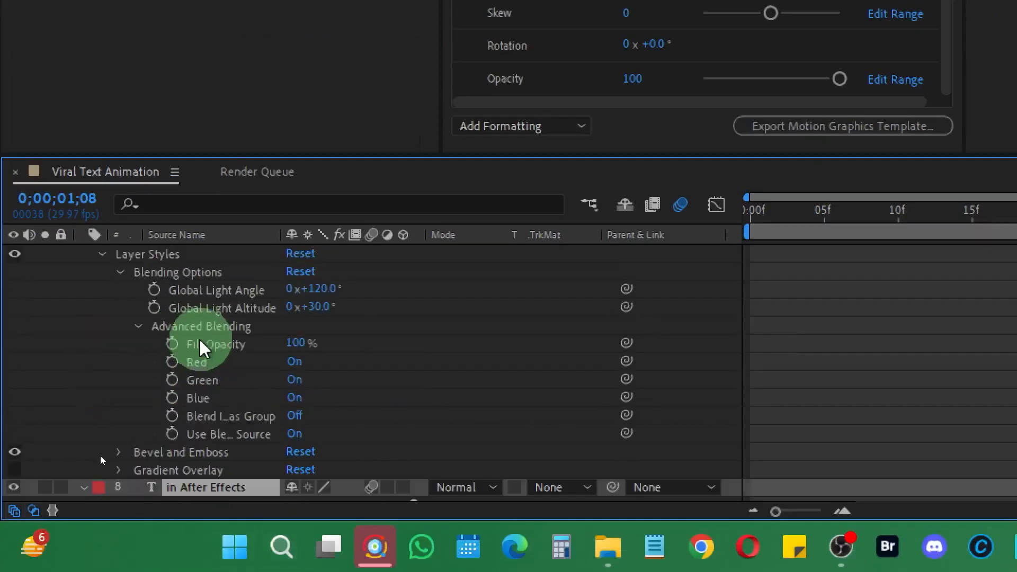
pyautogui.click(118, 470)
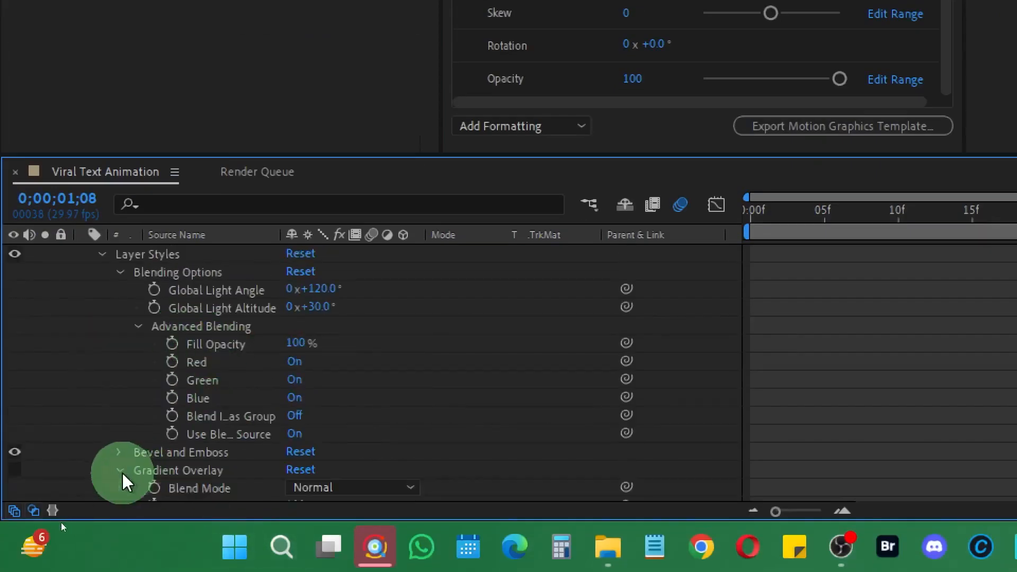
pyautogui.scroll(-3, 125, 461)
pyautogui.click(121, 312)
pyautogui.scroll(3, 257, 336)
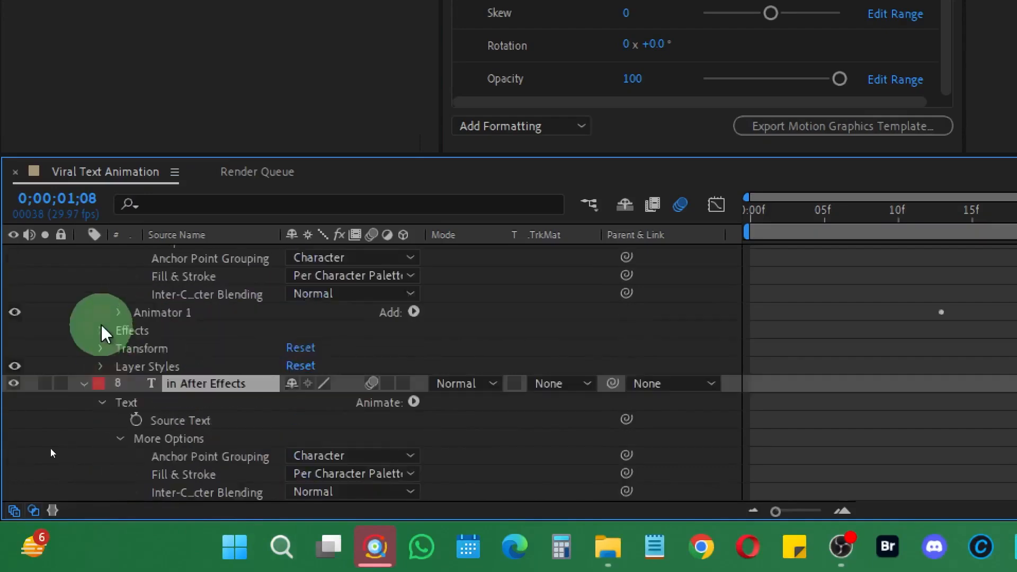
pyautogui.click(100, 328)
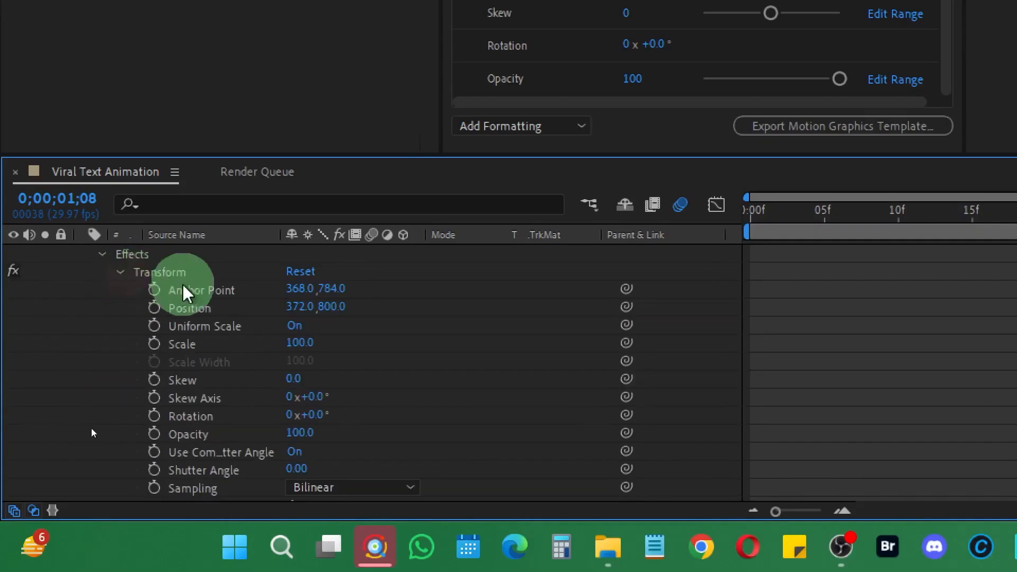
pyautogui.click(148, 274)
pyautogui.click(121, 273)
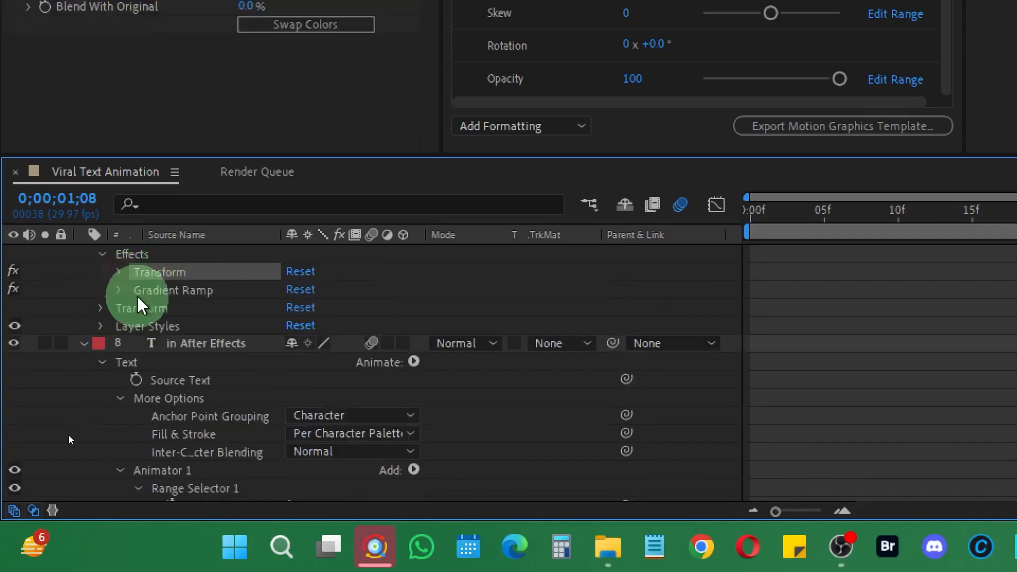
pyautogui.click(120, 290)
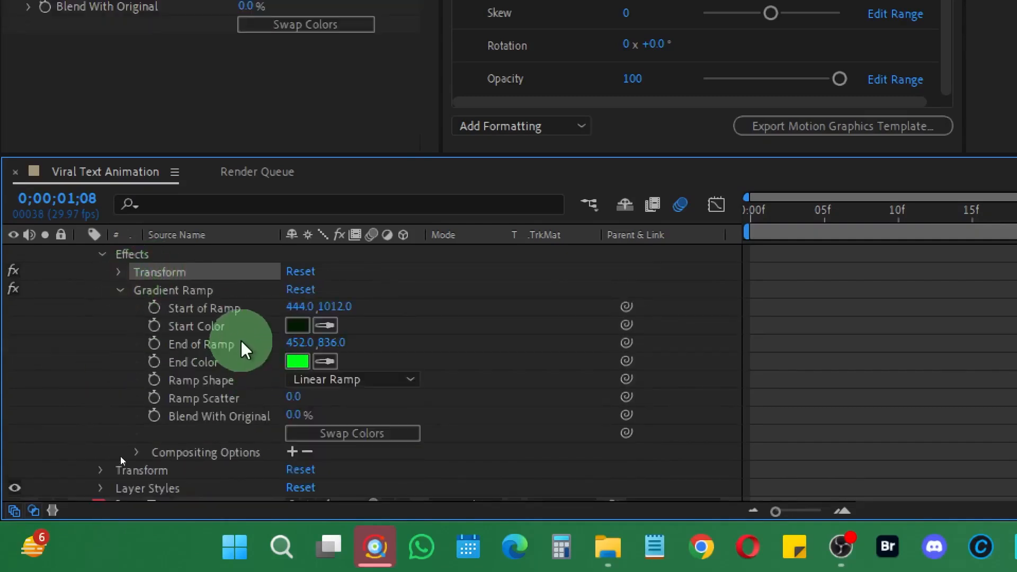
# Add the Gradient Ramp's Start of Ramp, Start Color, End of Ramp and End Color to the template's Essential Graphics controls under Text-2.
pyautogui.click(220, 309)
pyautogui.keyDown('shift'); pyautogui.click(222, 326); pyautogui.keyUp('shift')
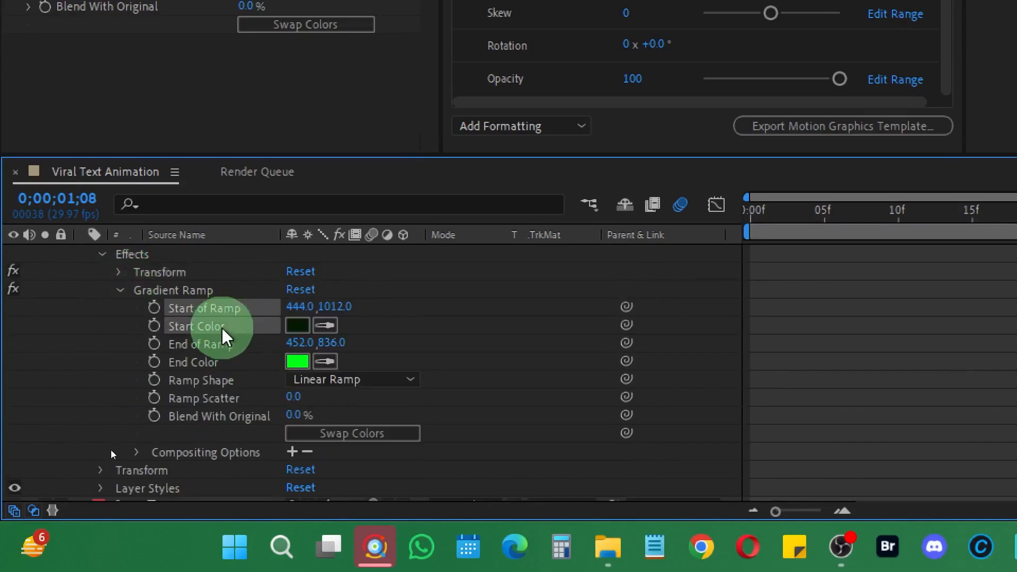
pyautogui.keyDown('shift'); pyautogui.click(233, 344); pyautogui.keyUp('shift')
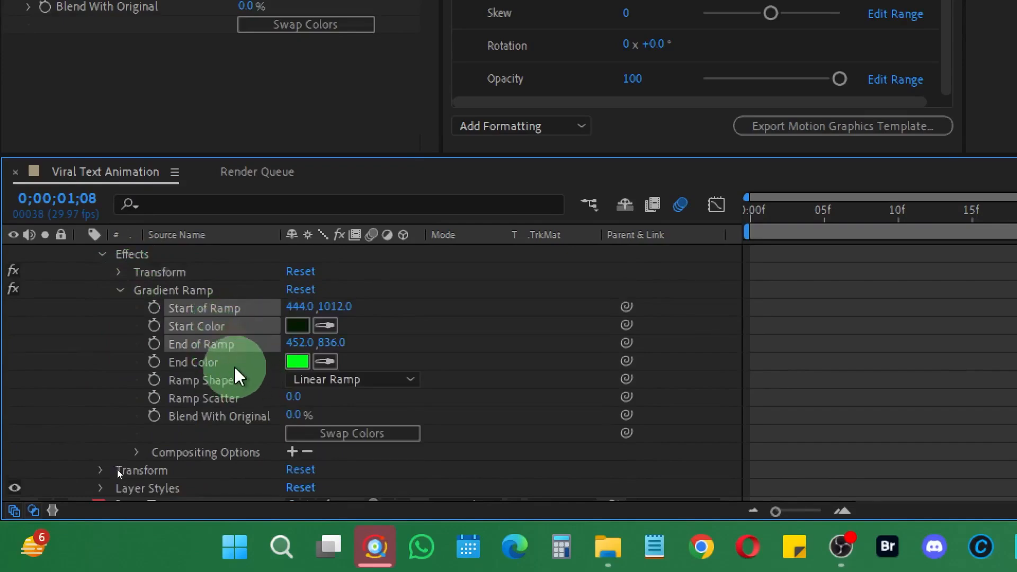
pyautogui.keyDown('shift'); pyautogui.click(237, 365); pyautogui.keyUp('shift')
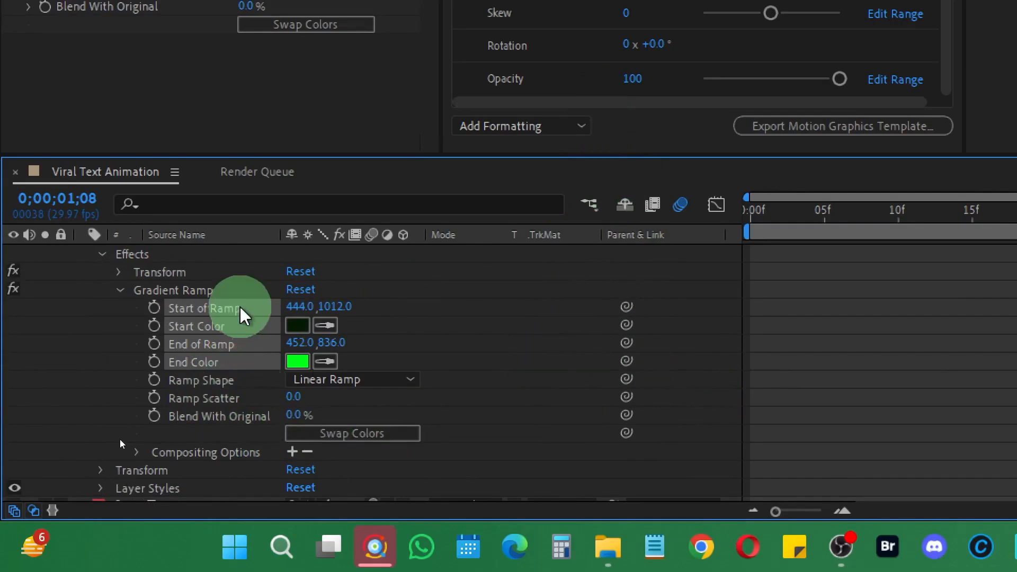
pyautogui.moveTo(240, 307); pyautogui.dragTo(745, 88)
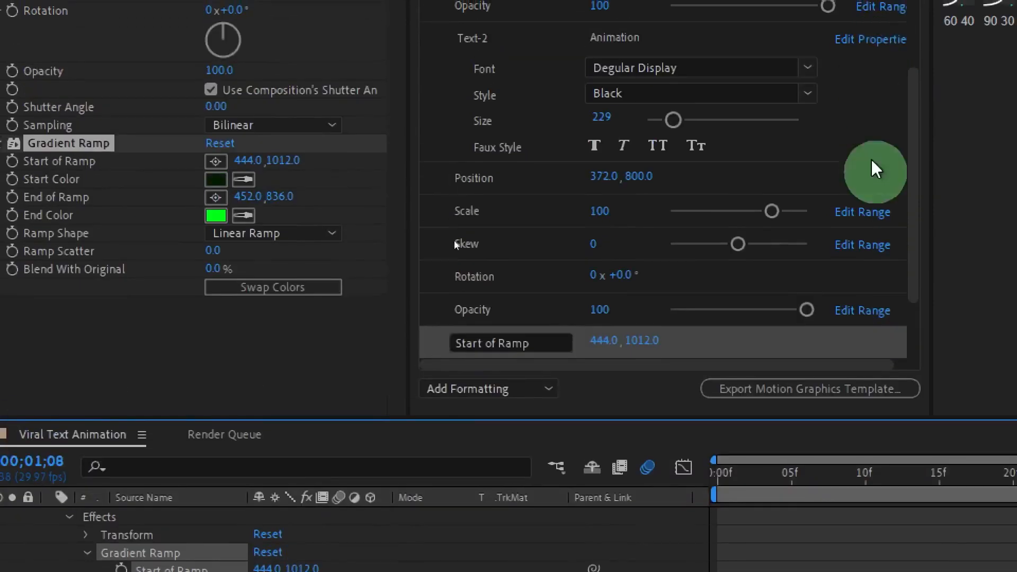
pyautogui.moveTo(918, 263); pyautogui.dragTo(924, 331)
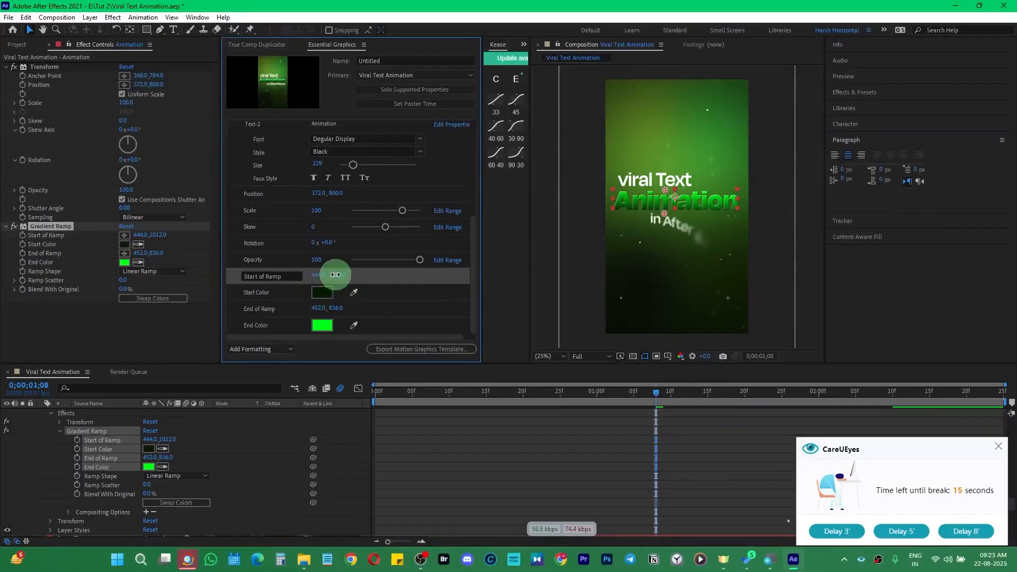
# Switch the composition preview resolution to Auto and set the Start of Ramp control to 444, 1089.
pyautogui.moveTo(335, 275)
pyautogui.mouseDown()
pyautogui.moveTo(370, 268)
pyautogui.moveTo(352, 270)
pyautogui.mouseUp()
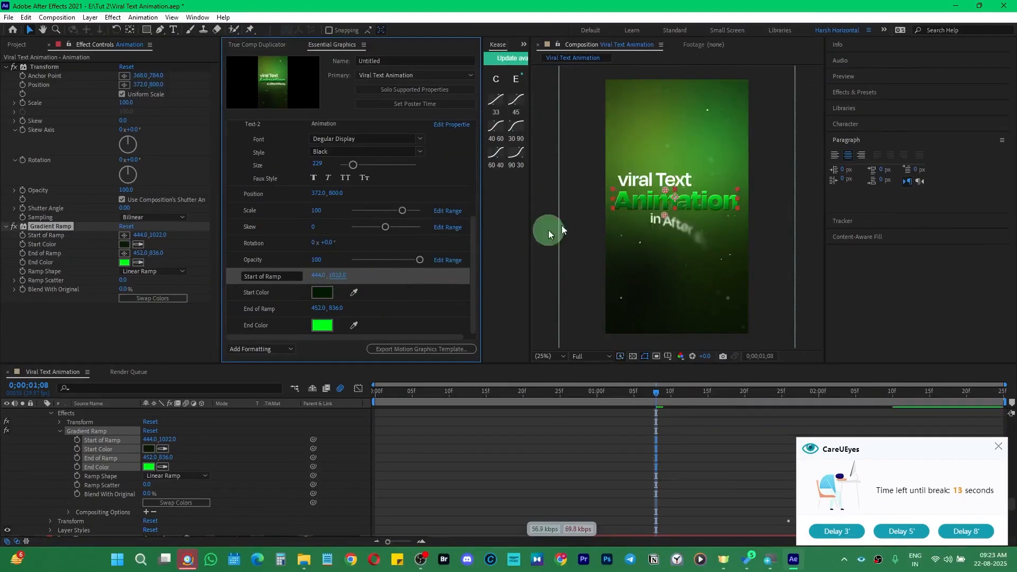
pyautogui.click(587, 356)
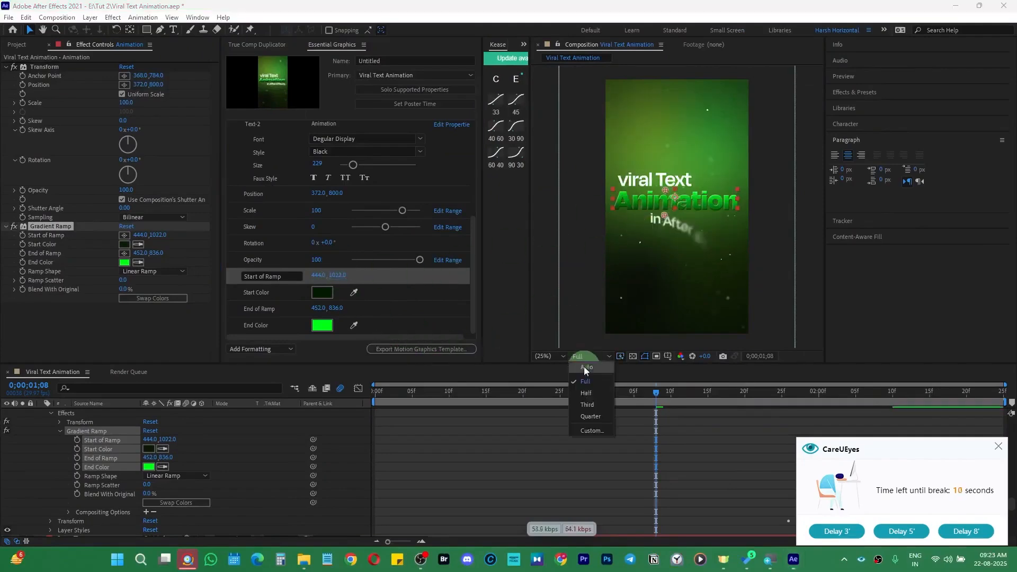
pyautogui.click(587, 367)
pyautogui.moveTo(336, 275); pyautogui.dragTo(352, 288)
# Set the template's Start Color control to a dark navy blue.
pyautogui.click(322, 293)
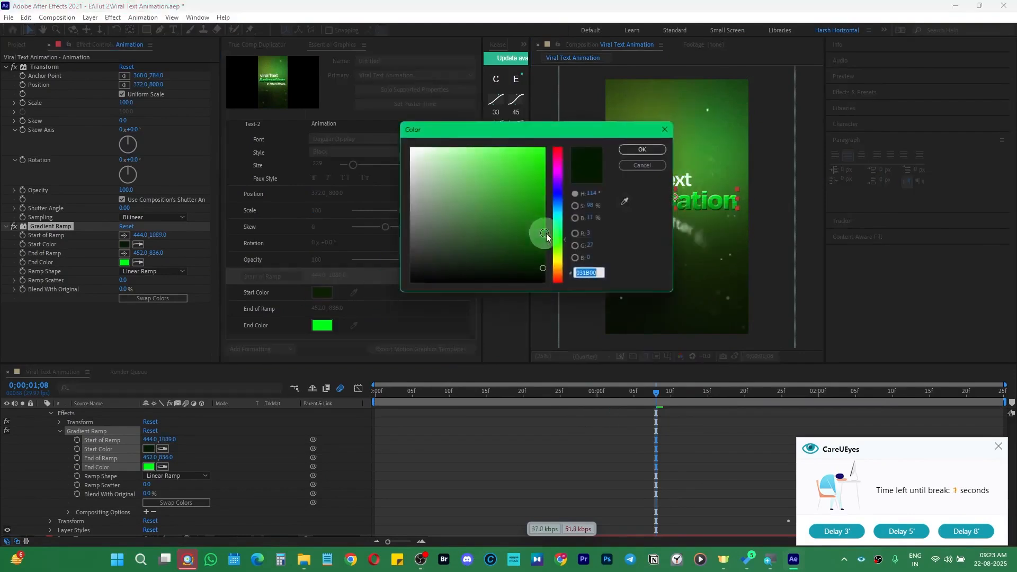
pyautogui.click(558, 193)
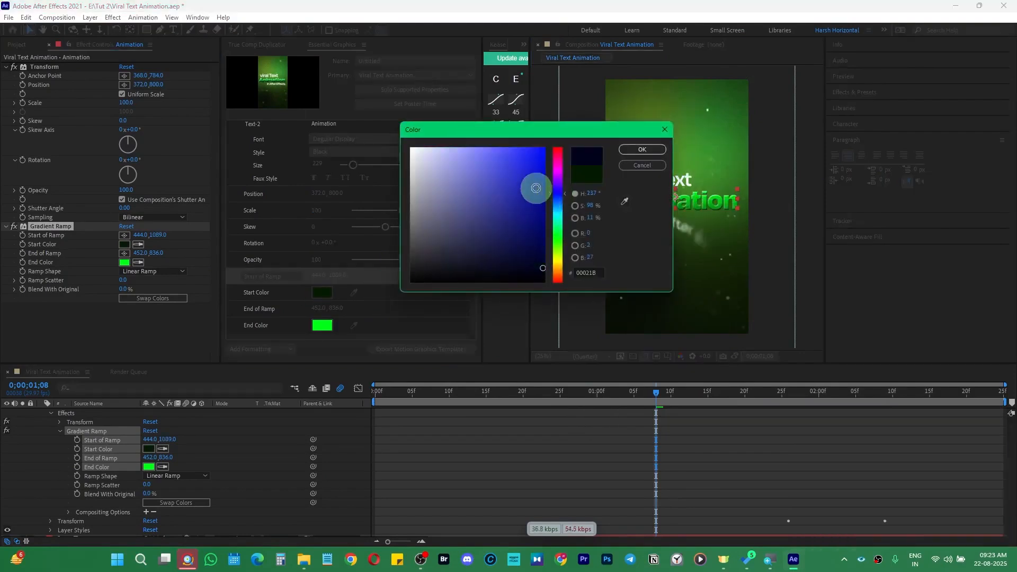
pyautogui.click(540, 250)
pyautogui.click(632, 152)
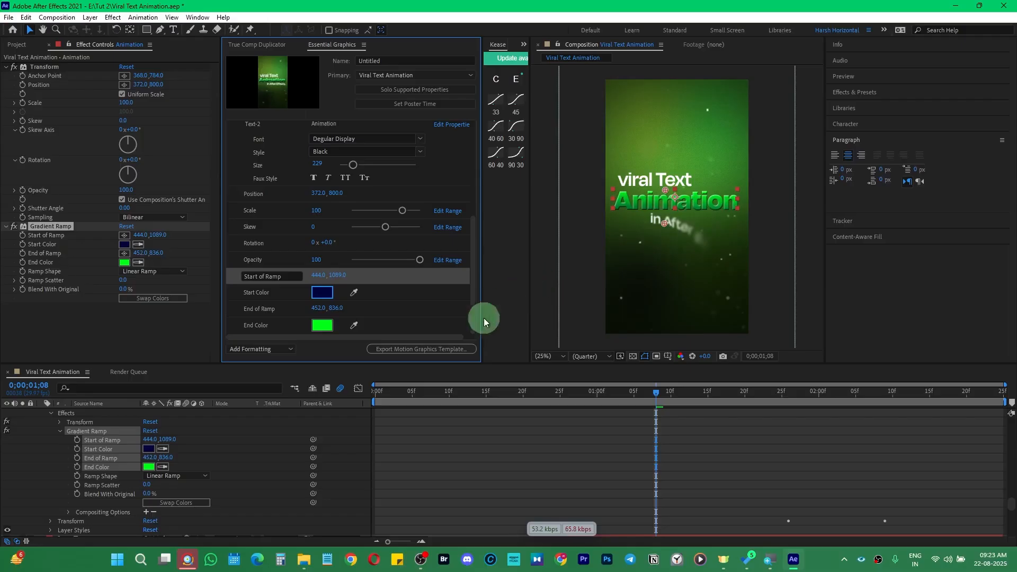
# Set the template's End Color control to a bright blue.
pyautogui.click(322, 325)
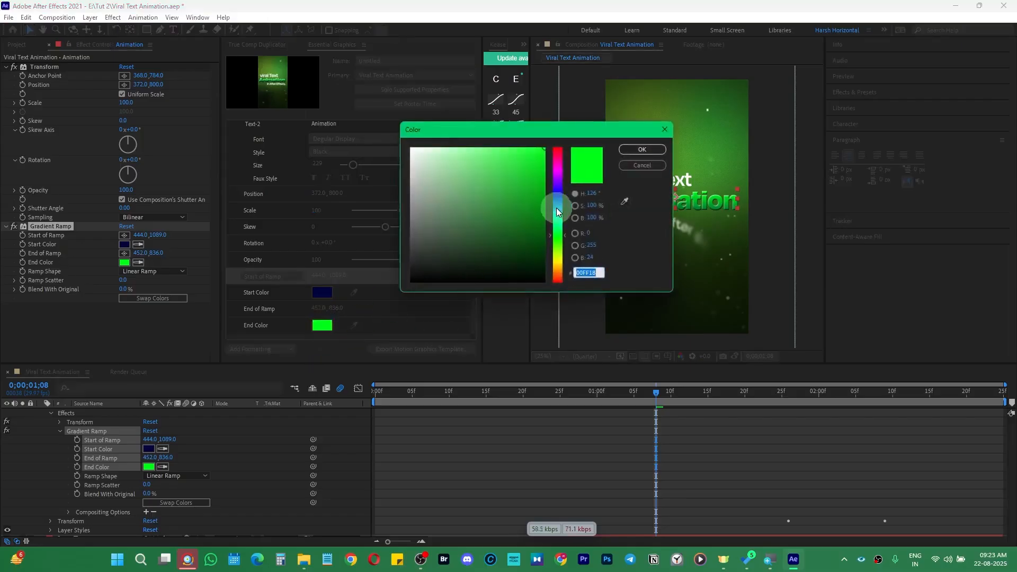
pyautogui.moveTo(559, 197); pyautogui.dragTo(557, 200)
pyautogui.moveTo(558, 199); pyautogui.dragTo(557, 203)
pyautogui.click(642, 150)
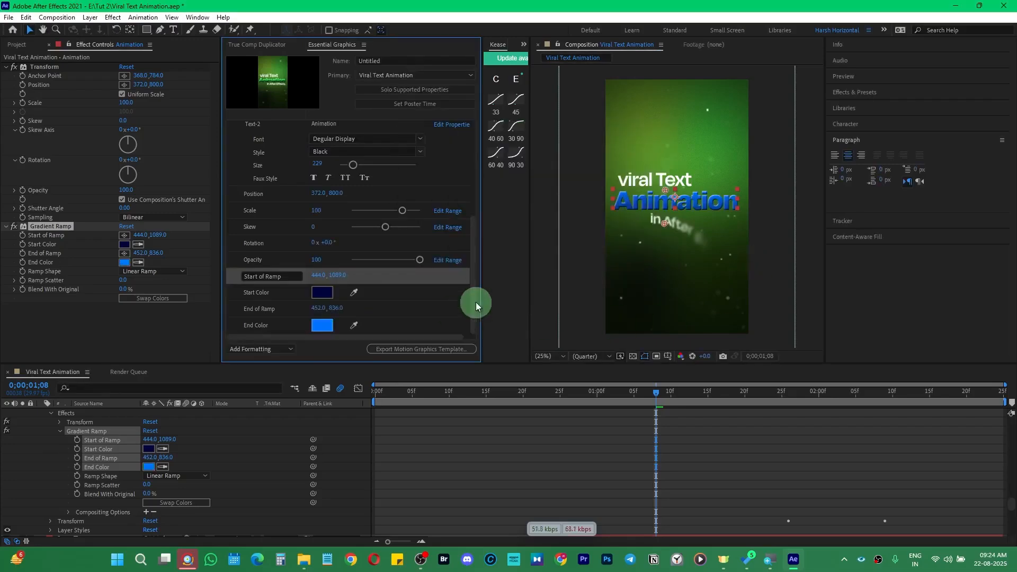
# Try lowering the End of Ramp point, and undo that move together with the End Color change.
pyautogui.moveTo(336, 308); pyautogui.dragTo(286, 317)
pyautogui.click(610, 225)
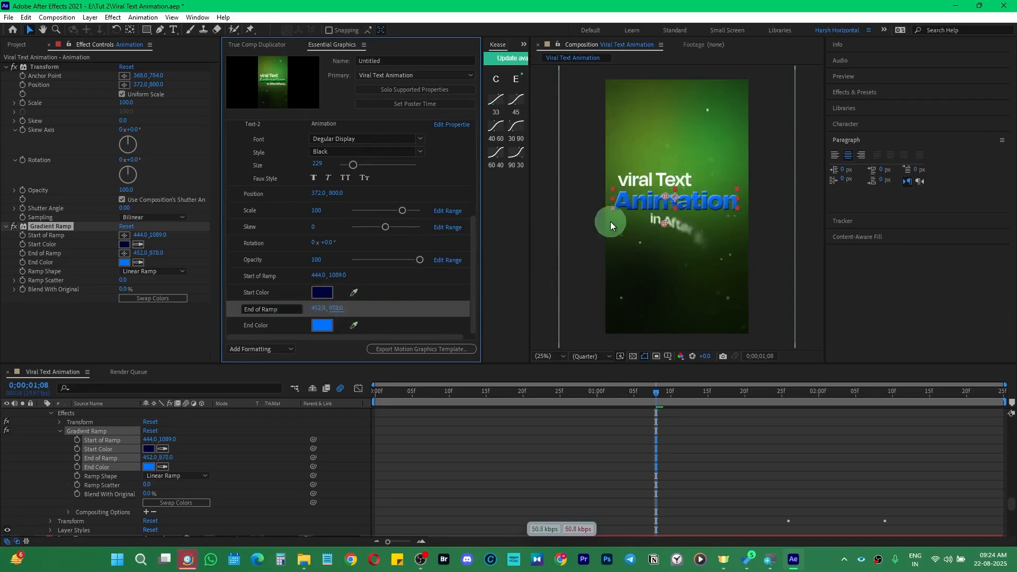
pyautogui.hotkey('ctrl', 'z')
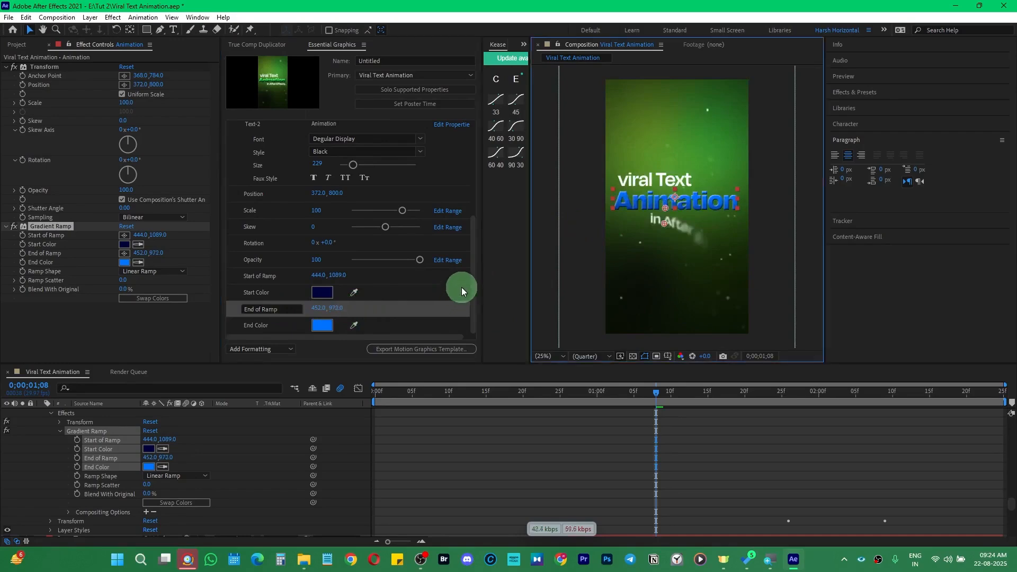
pyautogui.hotkey('ctrl', 'z')
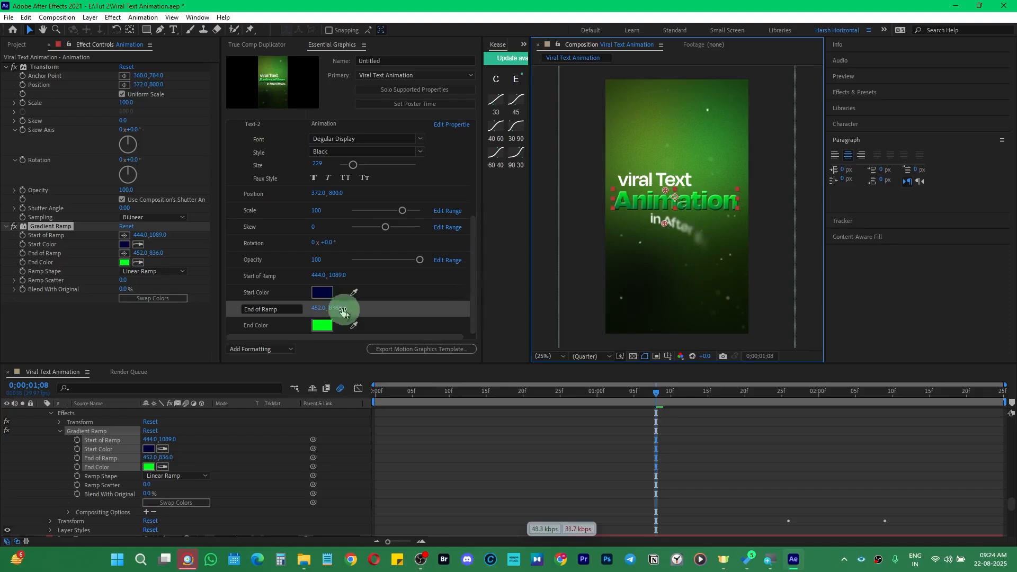
# Set the Start of Ramp control to 444, 1018 and look through the Text-2 template controls.
pyautogui.moveTo(337, 276); pyautogui.dragTo(294, 274)
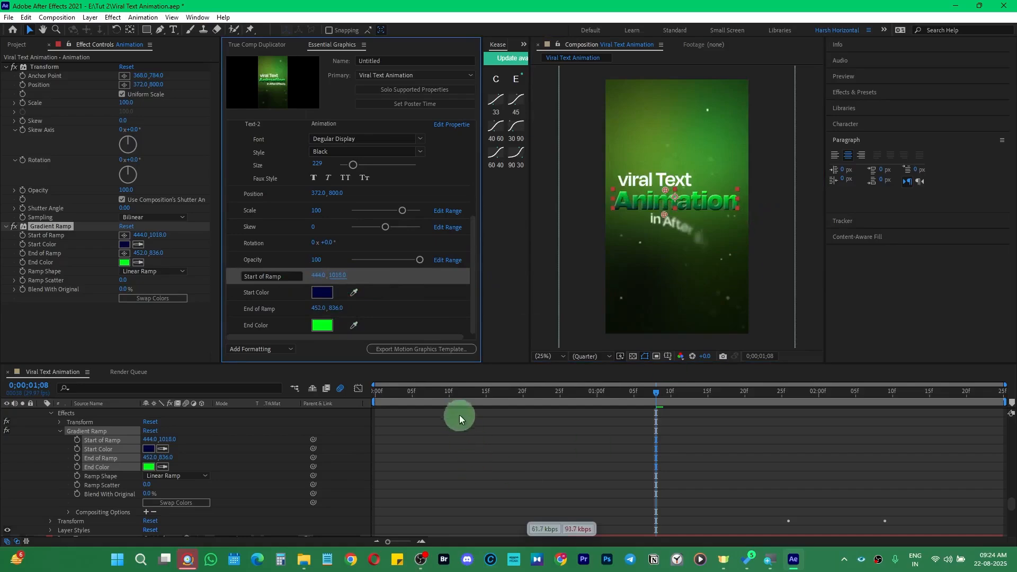
pyautogui.moveTo(474, 258); pyautogui.dragTo(404, 218)
pyautogui.click(268, 255)
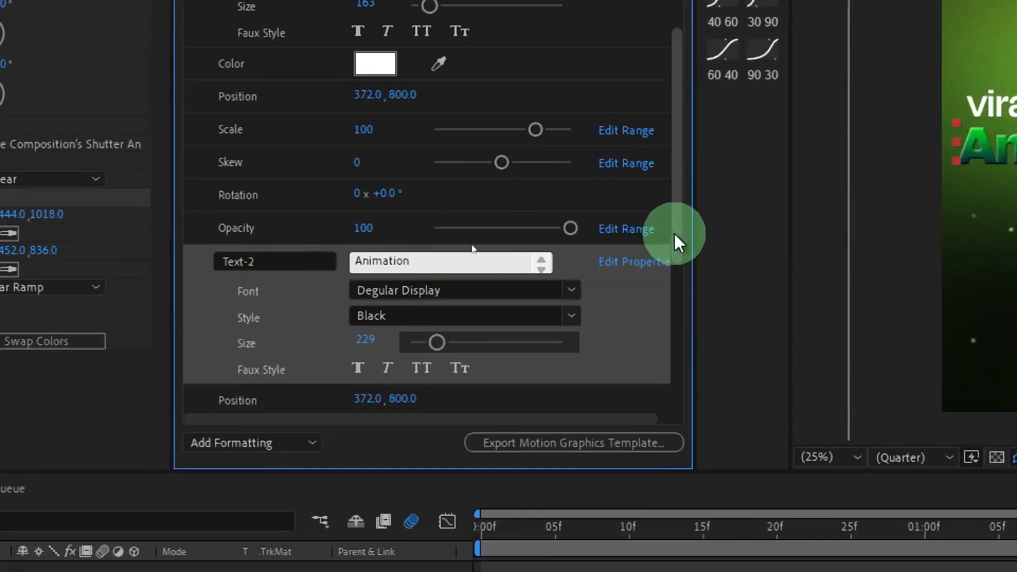
pyautogui.moveTo(678, 243); pyautogui.dragTo(697, 386)
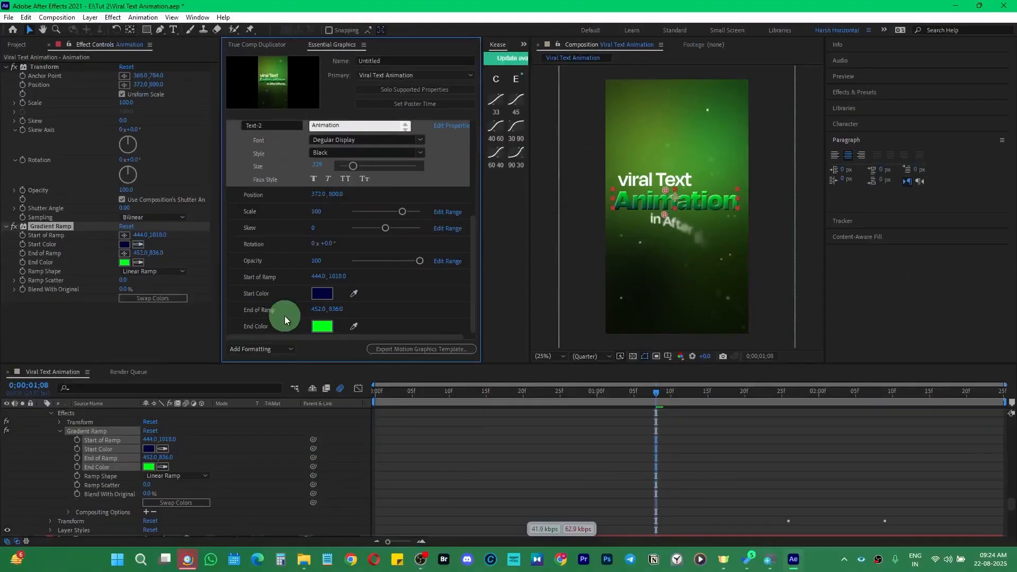
# Move the playhead to about 0;00;01;16 and play back the text animation briefly.
pyautogui.moveTo(694, 543); pyautogui.dragTo(801, 546)
pyautogui.moveTo(535, 396); pyautogui.dragTo(718, 392)
pyautogui.press('space')
pyautogui.press('space')
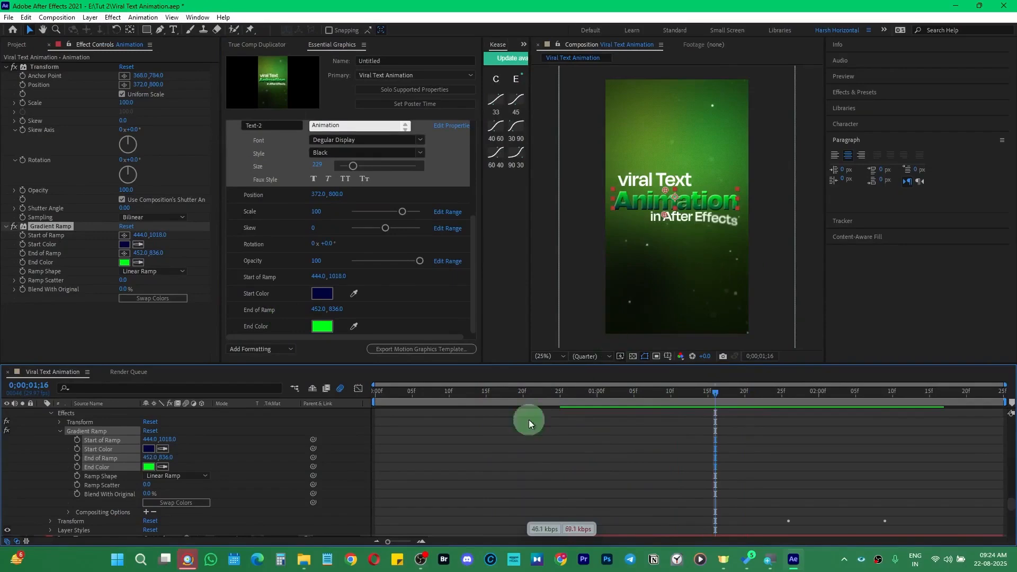
# Add the "in After Effects" layer's Source Text to the motion graphics template.
pyautogui.scroll(-5, 110, 473)
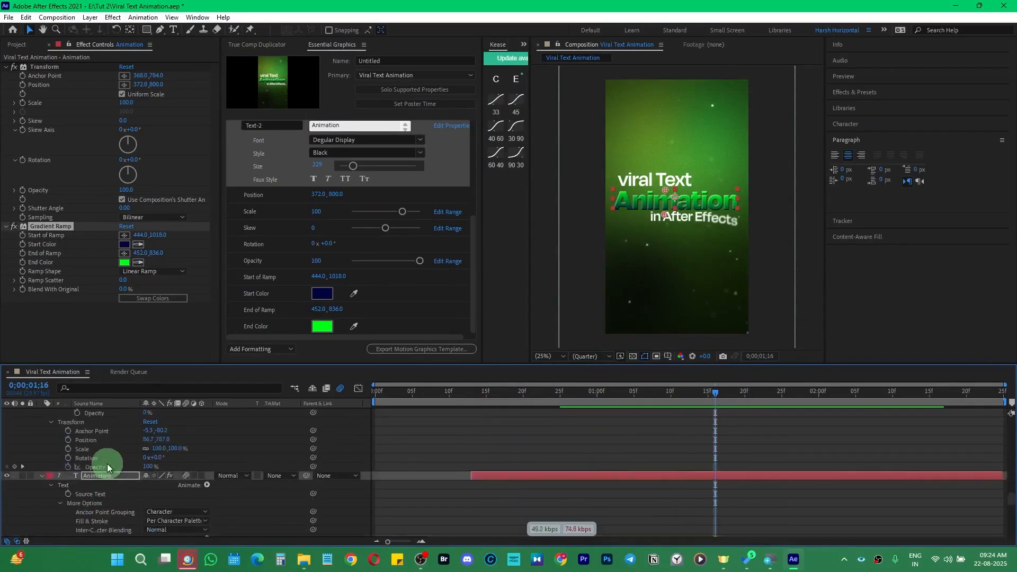
pyautogui.click(42, 476)
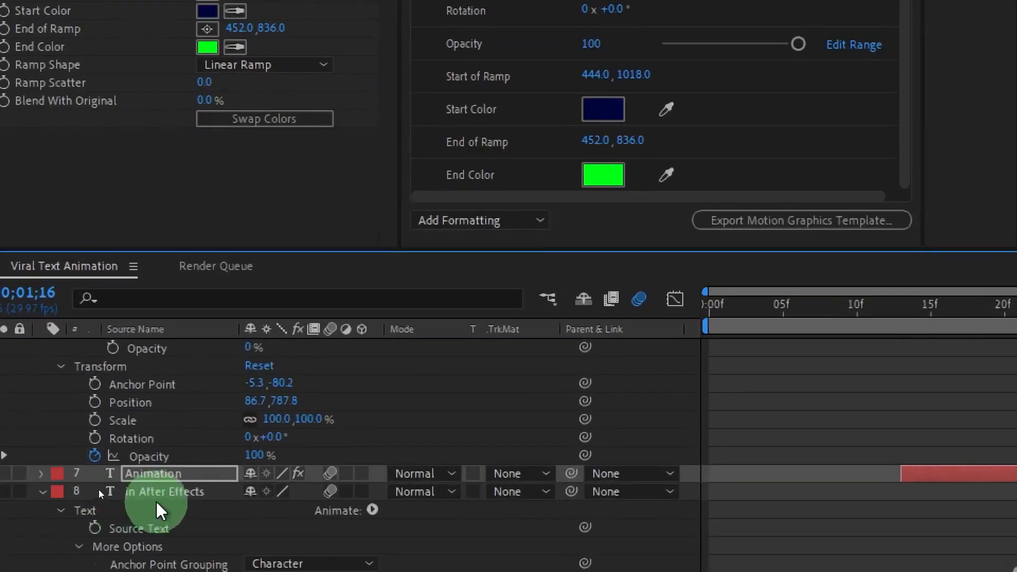
pyautogui.click(155, 499)
pyautogui.click(133, 529)
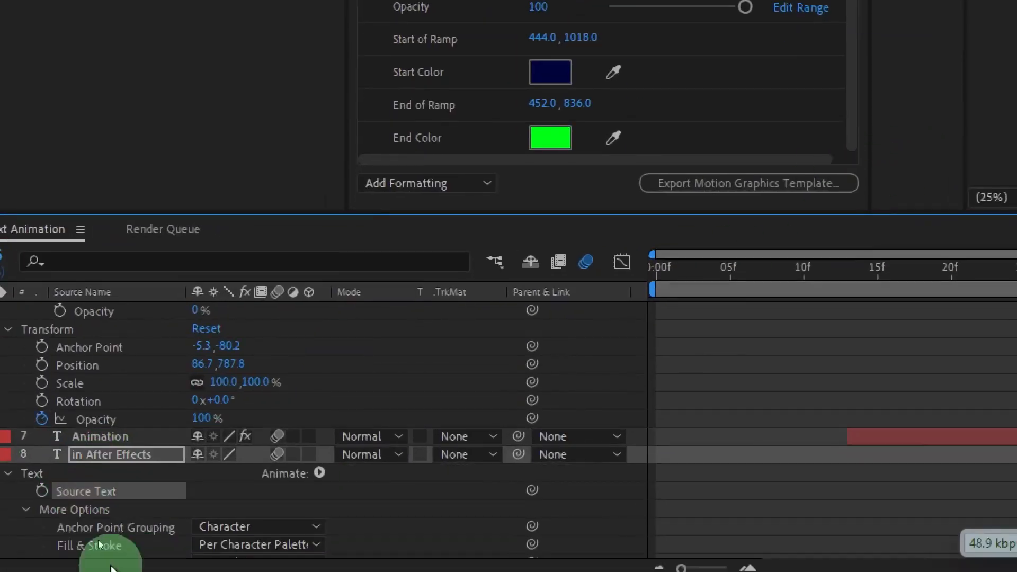
pyautogui.moveTo(105, 529); pyautogui.dragTo(445, 184)
# Rename the newly added Source Text control to Text-3.
pyautogui.moveTo(444, 147); pyautogui.dragTo(233, 144)
pyautogui.click(461, 31)
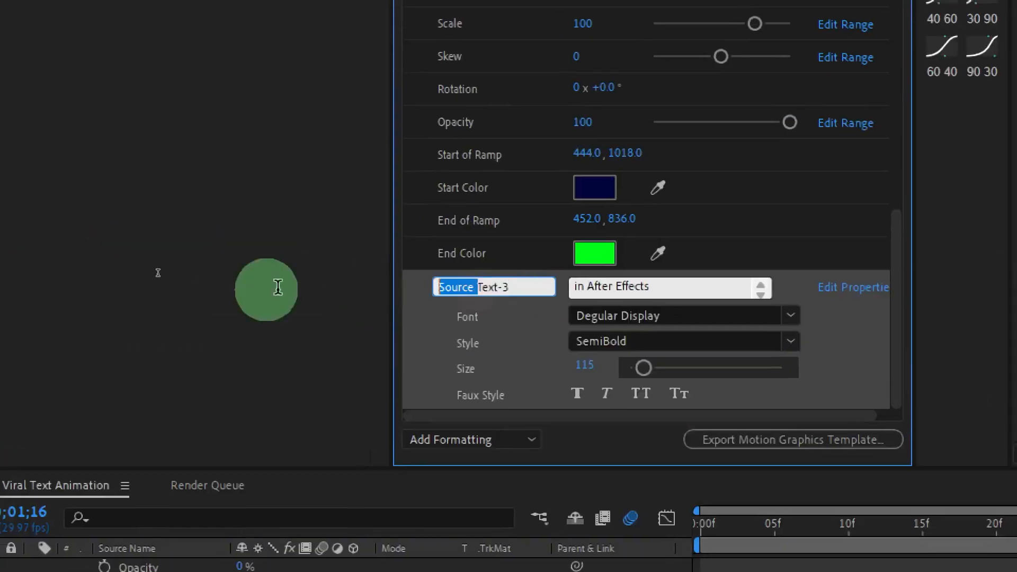
pyautogui.click(251, 286)
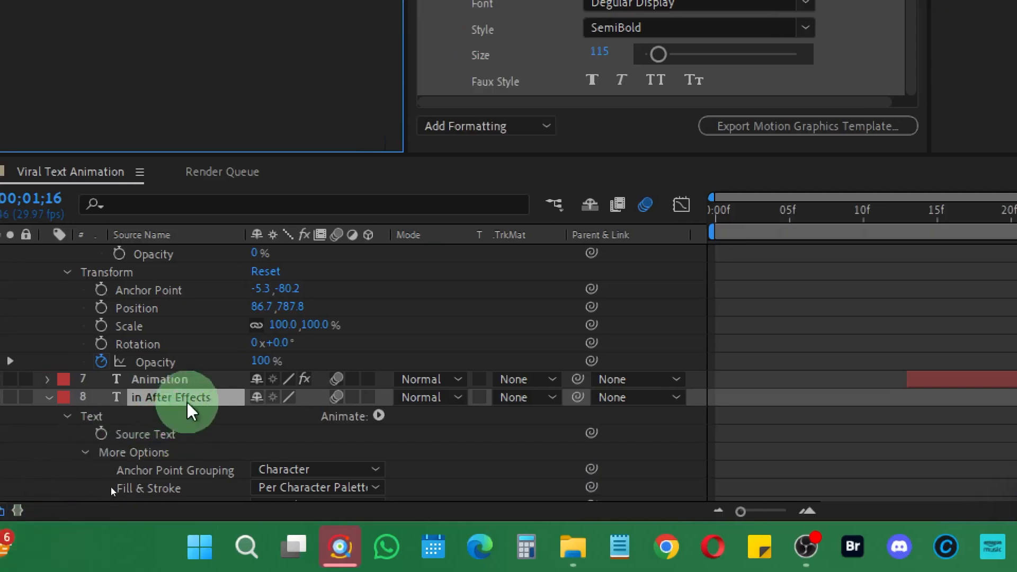
# Apply the Fill effect to the "in After Effects" text layer.
pyautogui.hotkey('ctrl', 'space')
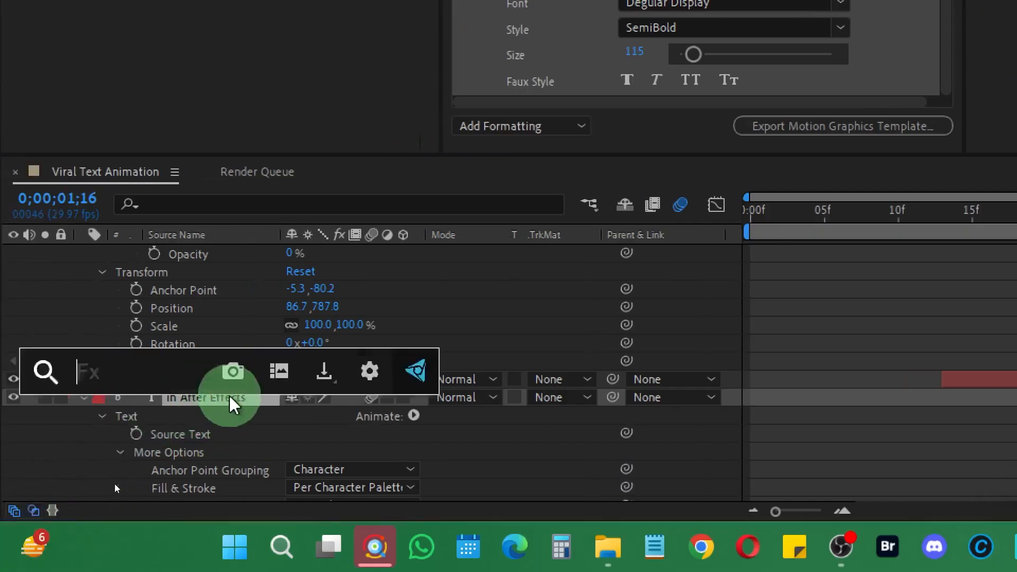
pyautogui.write('fil')
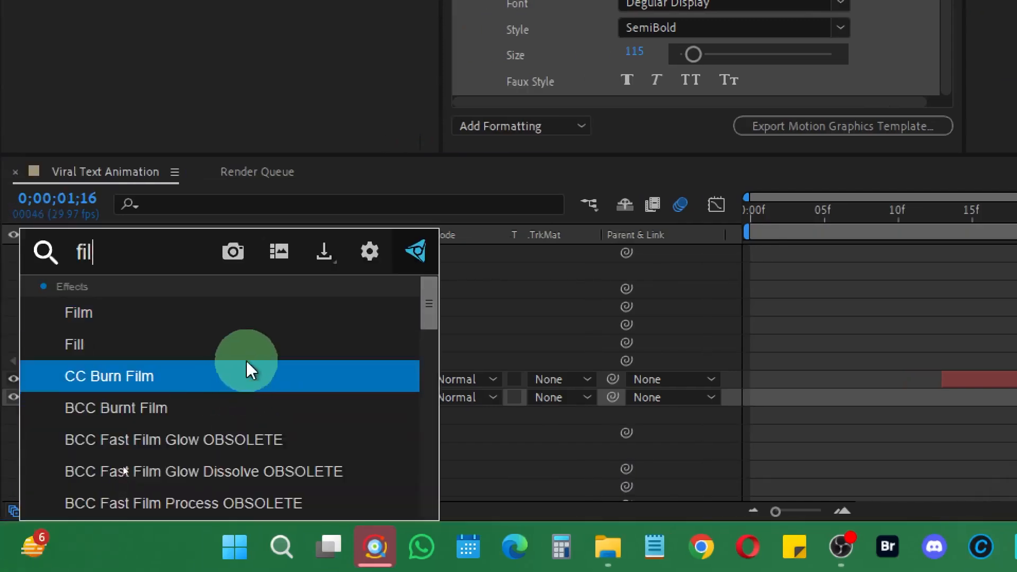
pyautogui.click(245, 344)
pyautogui.click(249, 97)
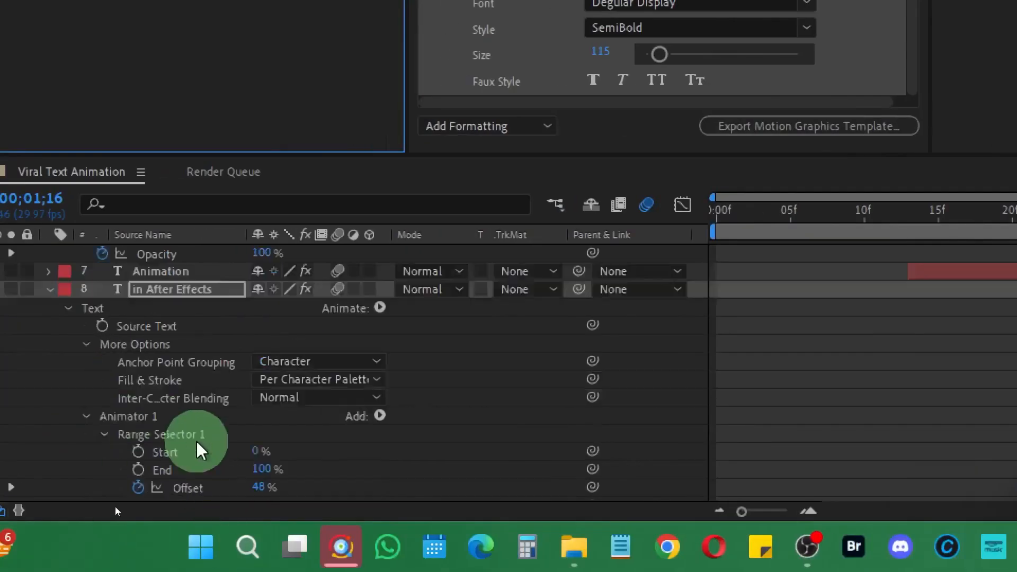
# Add the Color property of the "in After Effects" layer's Fill effect to the template.
pyautogui.scroll(-3, 197, 450)
pyautogui.click(85, 362)
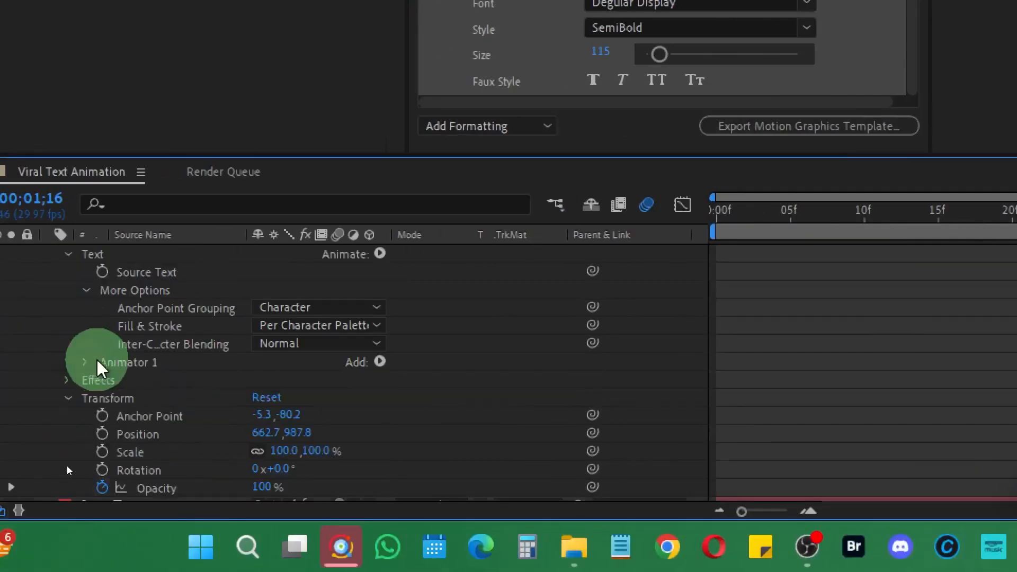
pyautogui.click(69, 398)
pyautogui.click(67, 381)
pyautogui.click(85, 398)
pyautogui.scroll(-1, 159, 405)
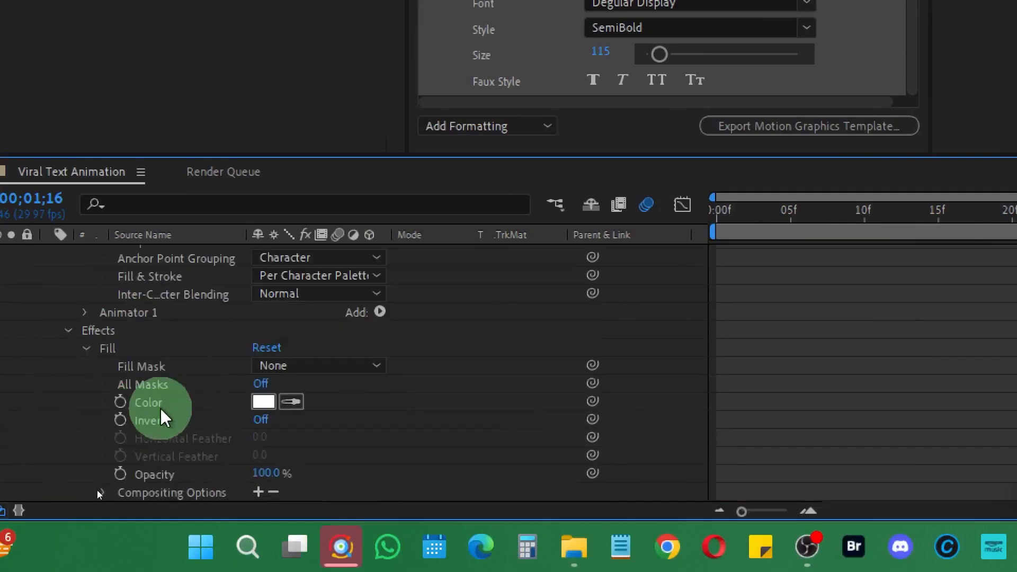
pyautogui.moveTo(160, 404); pyautogui.dragTo(681, 290)
# Copy the Transform effect from the viral Text layer to the "in After Effects" layer.
pyautogui.scroll(3, 188, 497)
pyautogui.click(218, 445)
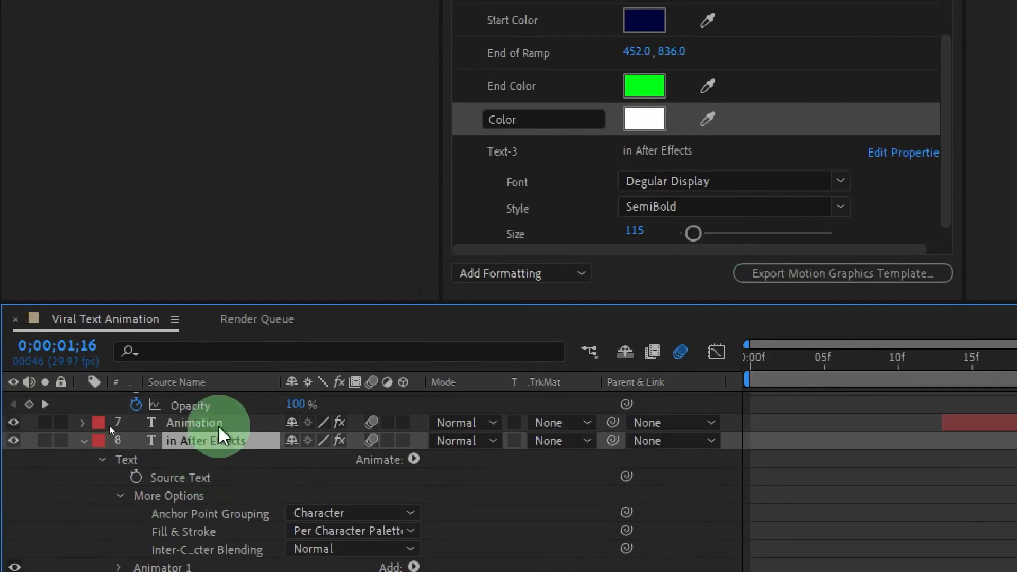
pyautogui.click(195, 424)
pyautogui.scroll(10, 198, 427)
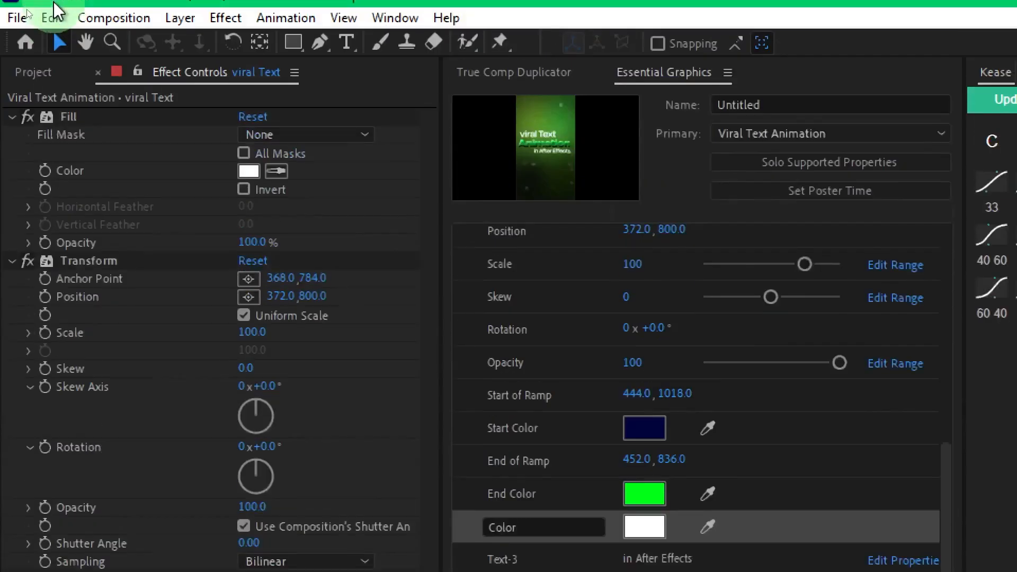
pyautogui.click(89, 266)
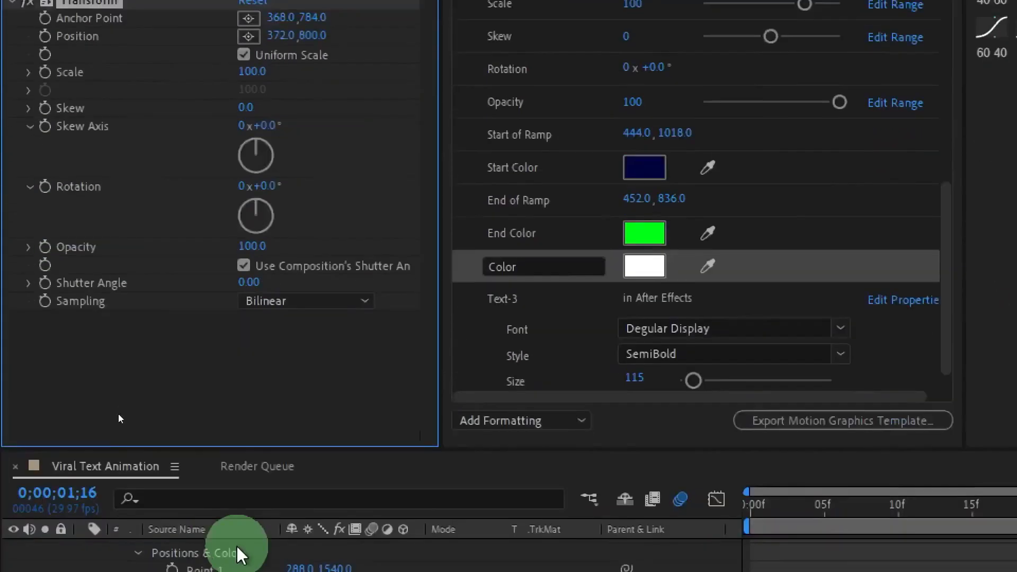
pyautogui.scroll(3, 263, 500)
pyautogui.scroll(-3, 170, 448)
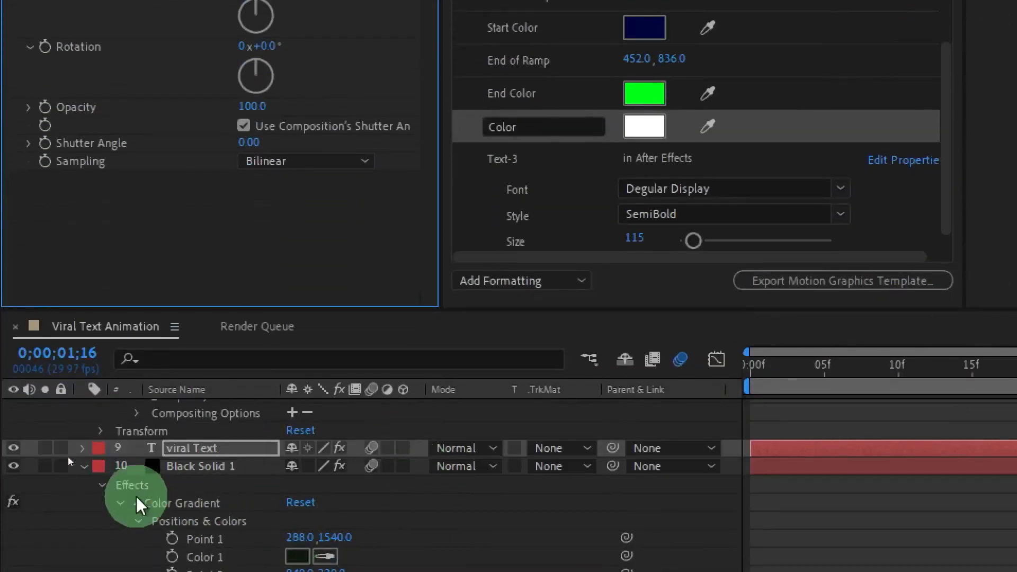
pyautogui.scroll(10, 111, 453)
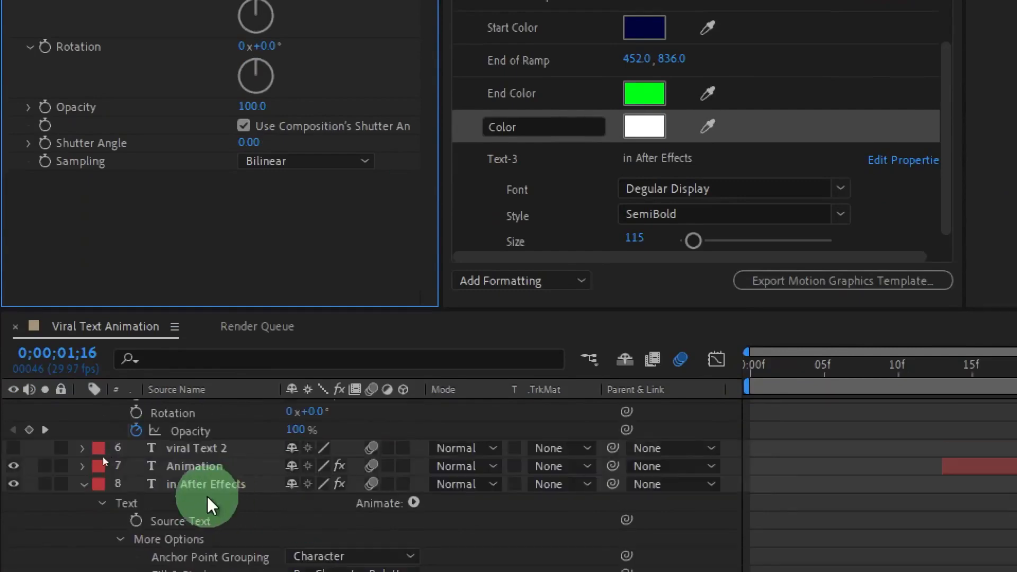
pyautogui.click(212, 483)
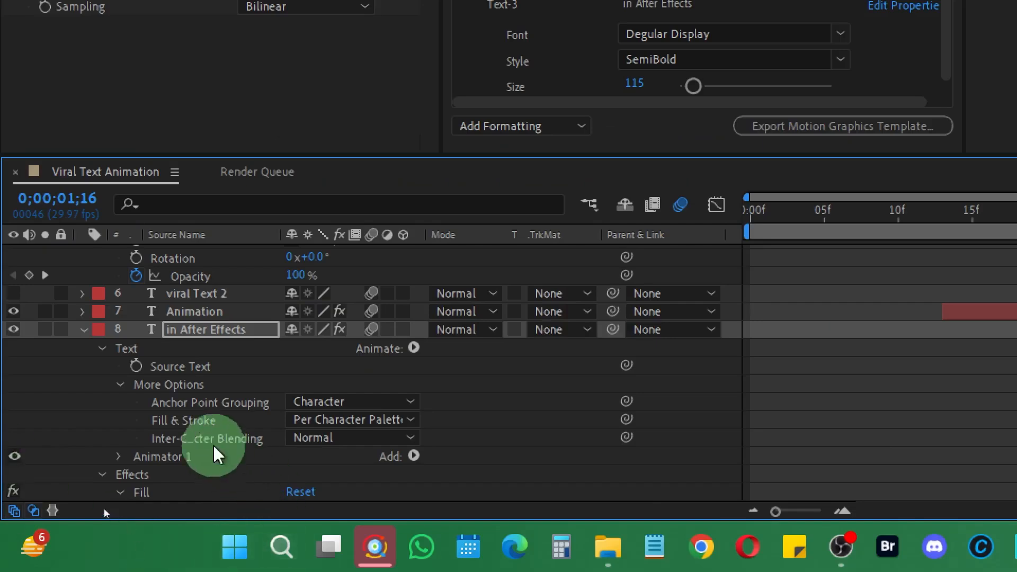
# Add the "in After Effects" layer's Transform effect Position, Scale, Skew, Rotation and Opacity to the template.
pyautogui.scroll(-4, 218, 449)
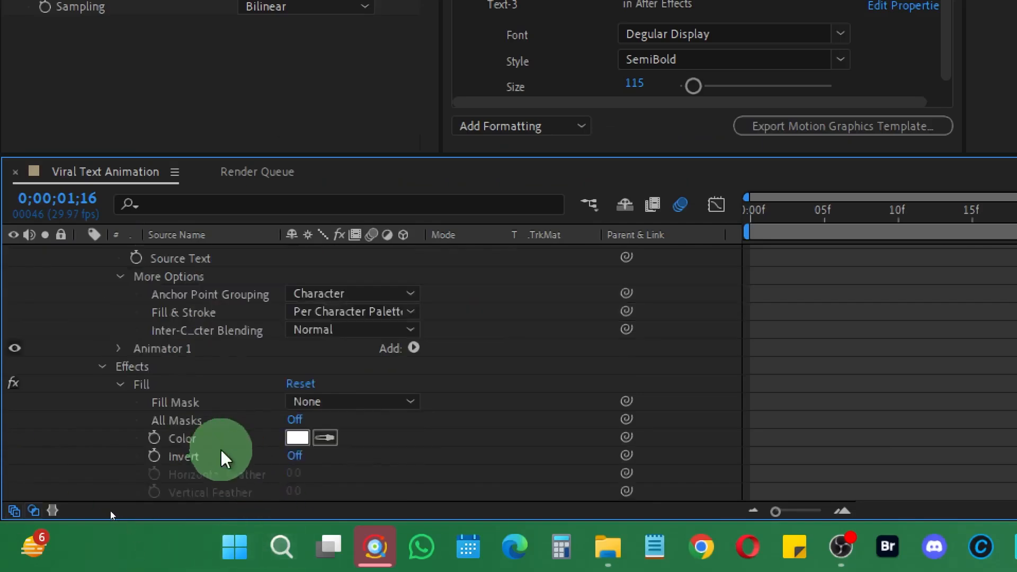
pyautogui.click(185, 441)
pyautogui.scroll(-1, 217, 444)
pyautogui.click(120, 383)
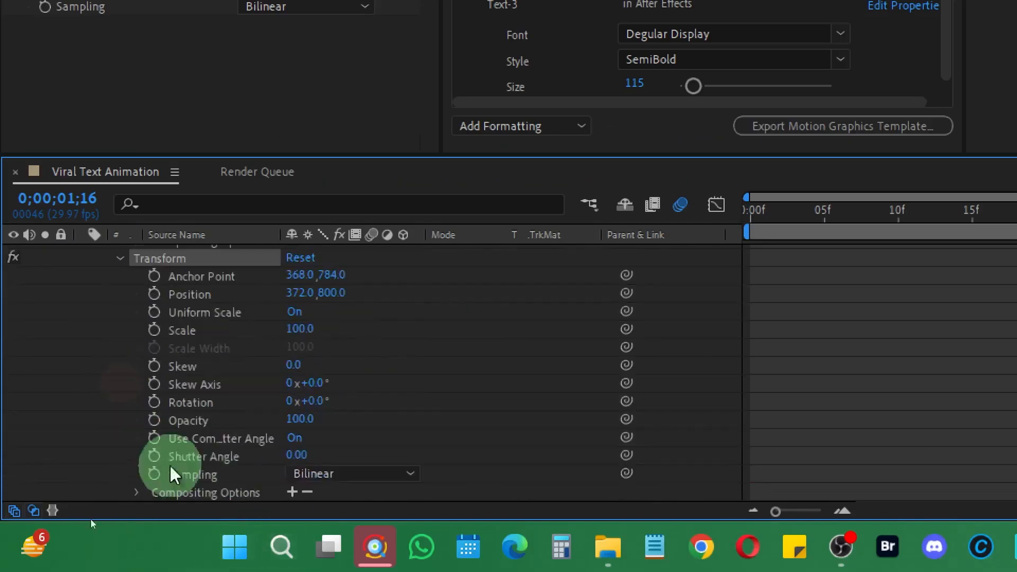
pyautogui.click(209, 295)
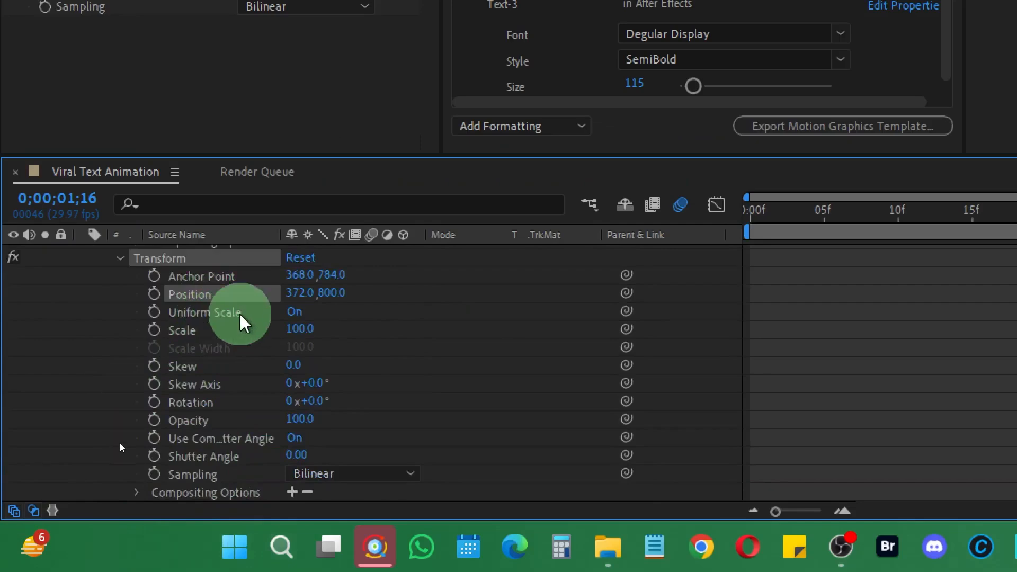
pyautogui.keyDown('ctrl'); pyautogui.click(235, 330); pyautogui.keyUp('ctrl')
pyautogui.keyDown('ctrl'); pyautogui.click(231, 367); pyautogui.keyUp('ctrl')
pyautogui.keyDown('ctrl'); pyautogui.click(233, 403); pyautogui.keyUp('ctrl')
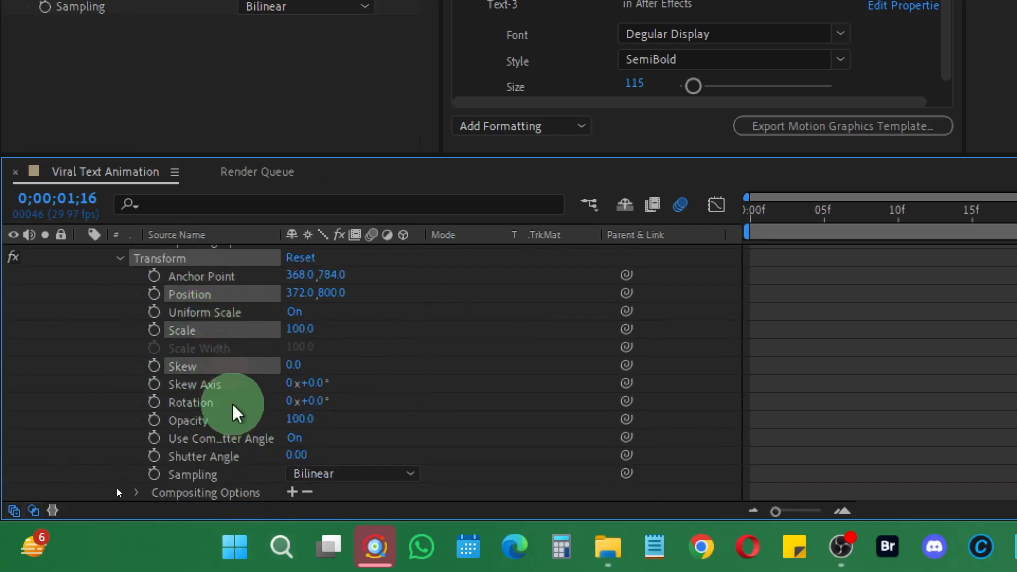
pyautogui.keyDown('ctrl'); pyautogui.click(229, 422); pyautogui.keyUp('ctrl')
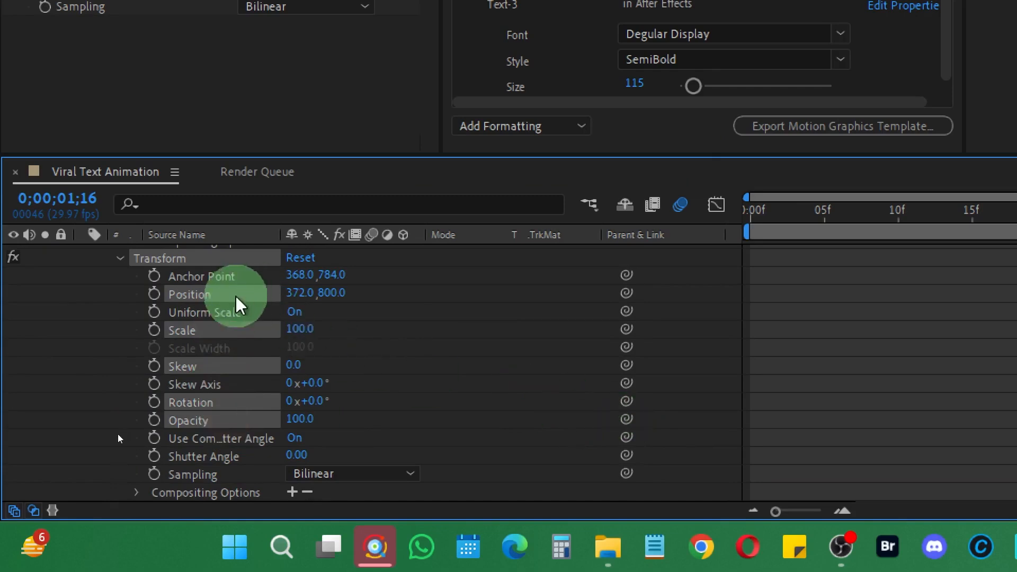
pyautogui.moveTo(236, 294); pyautogui.dragTo(778, 118)
pyautogui.scroll(-3, 927, 39)
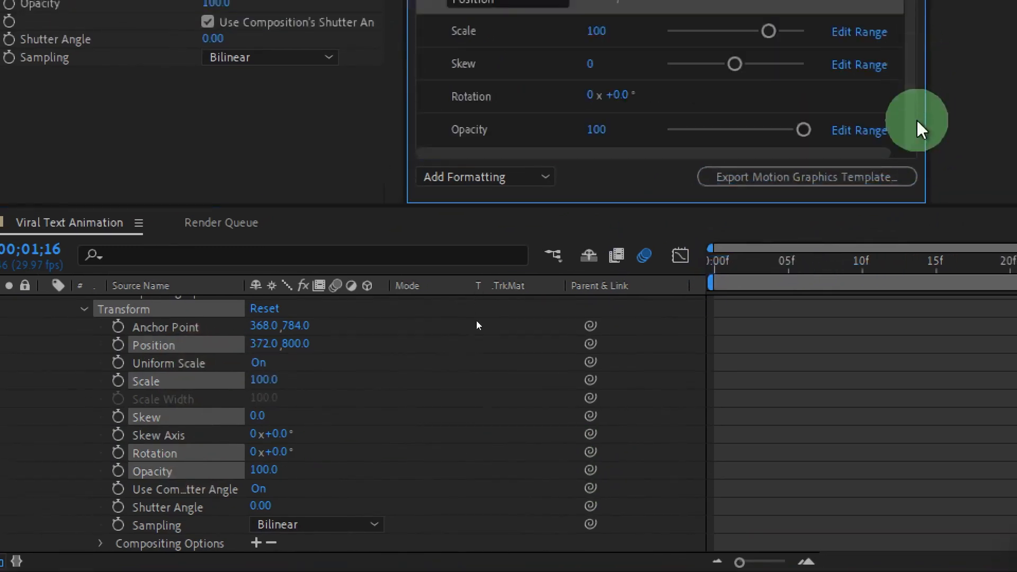
pyautogui.scroll(6, 919, 125)
pyautogui.scroll(-5, 917, 58)
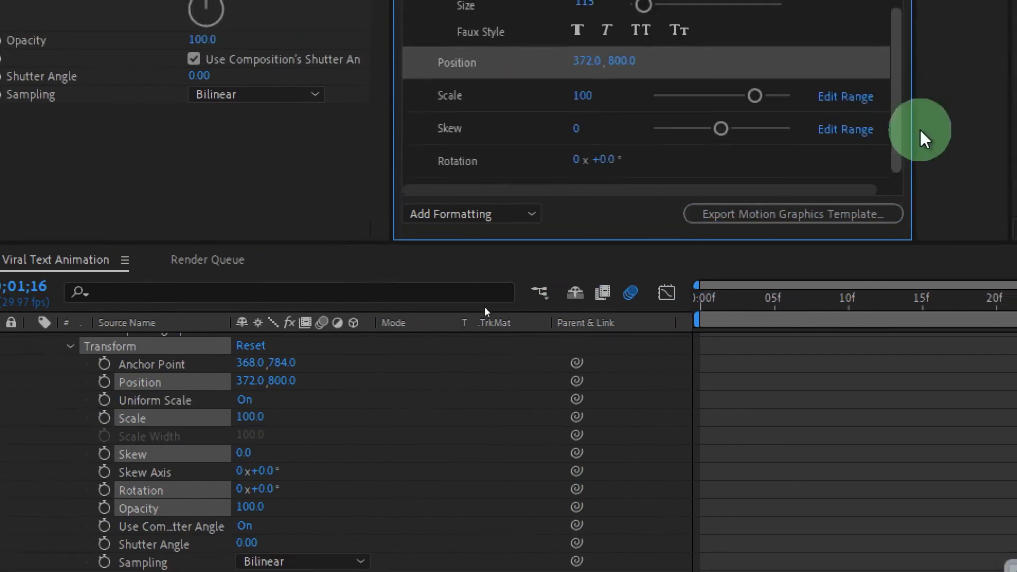
pyautogui.scroll(-1, 921, 145)
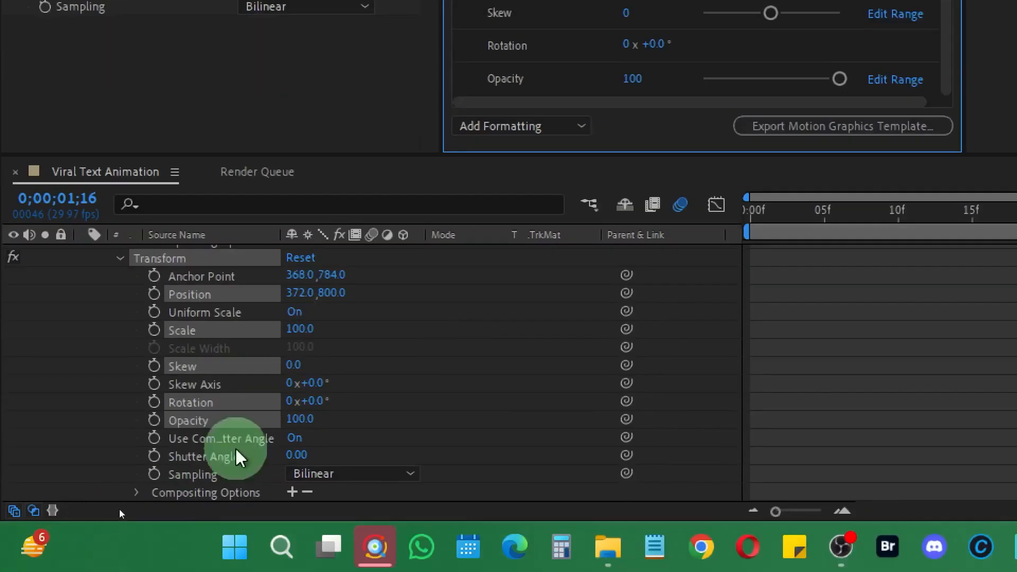
# Try adding the "in After Effects" layer's Fill Color property to the template again.
pyautogui.scroll(3, 77, 495)
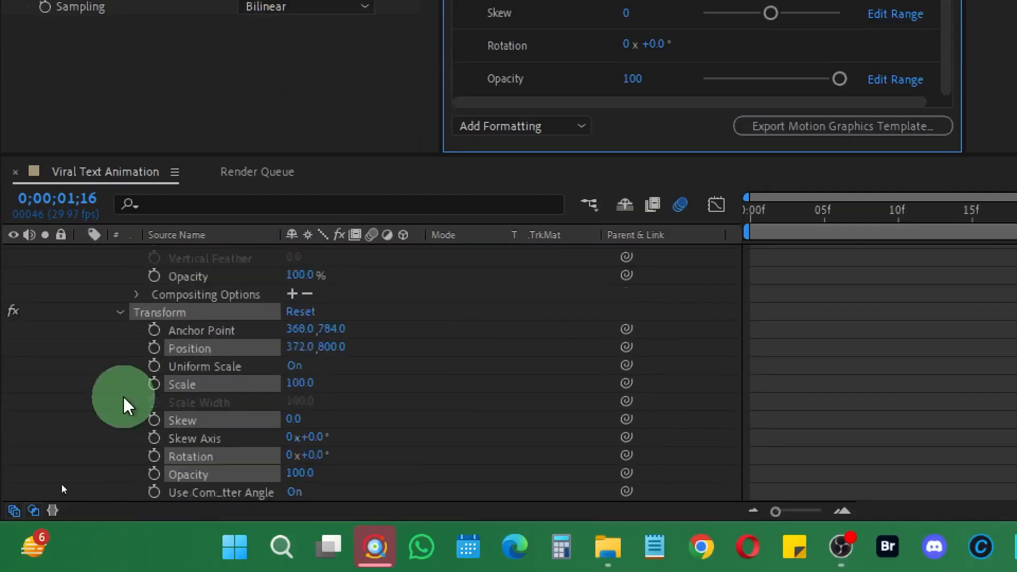
pyautogui.scroll(5, 62, 489)
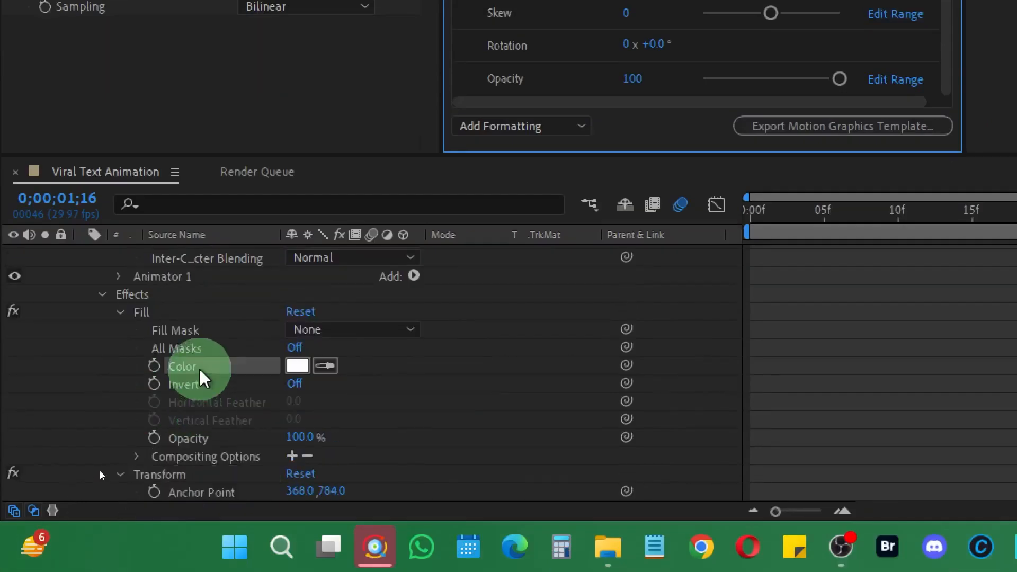
pyautogui.moveTo(200, 370); pyautogui.dragTo(565, 47)
pyautogui.click(920, 134)
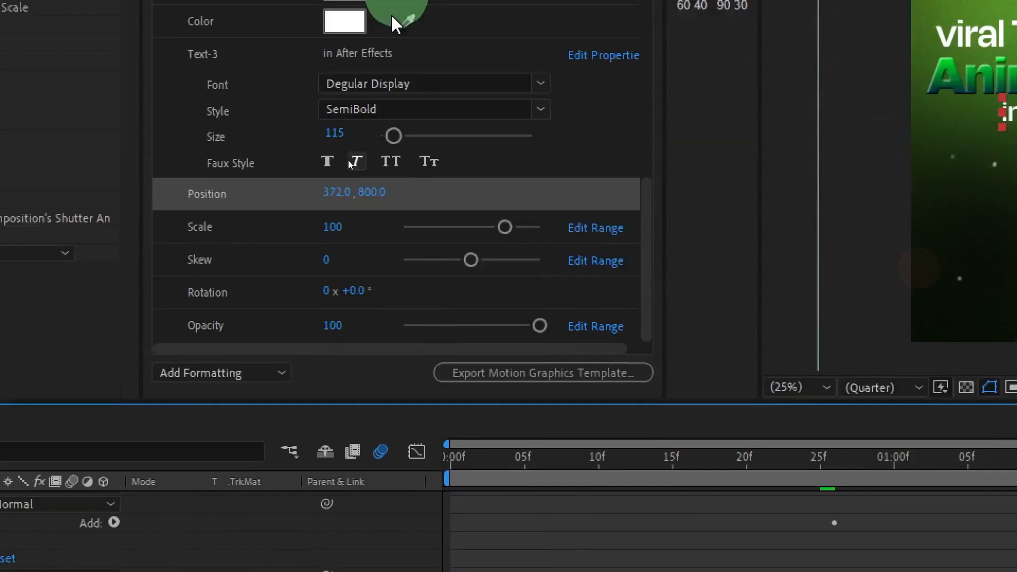
# Move the white Color control below the Text-3 font settings, directly above its Position control.
pyautogui.click(249, 27)
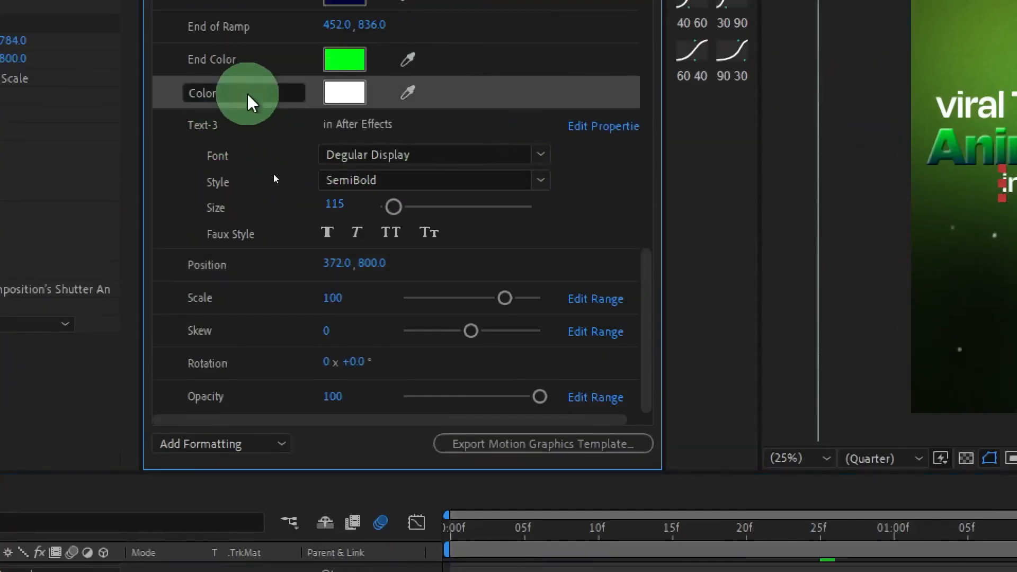
pyautogui.moveTo(248, 97); pyautogui.dragTo(256, 275)
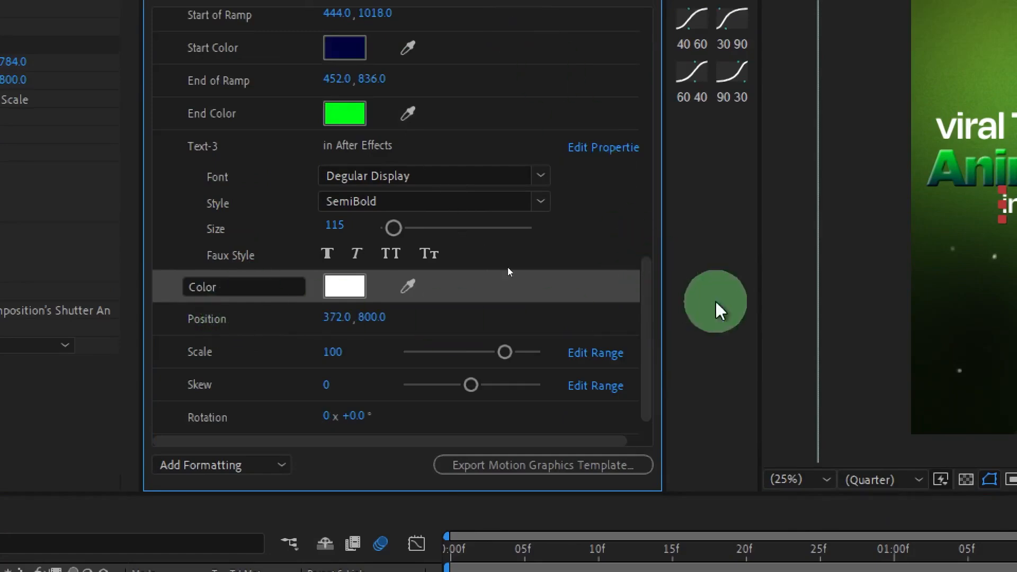
pyautogui.scroll(-1, 507, 271)
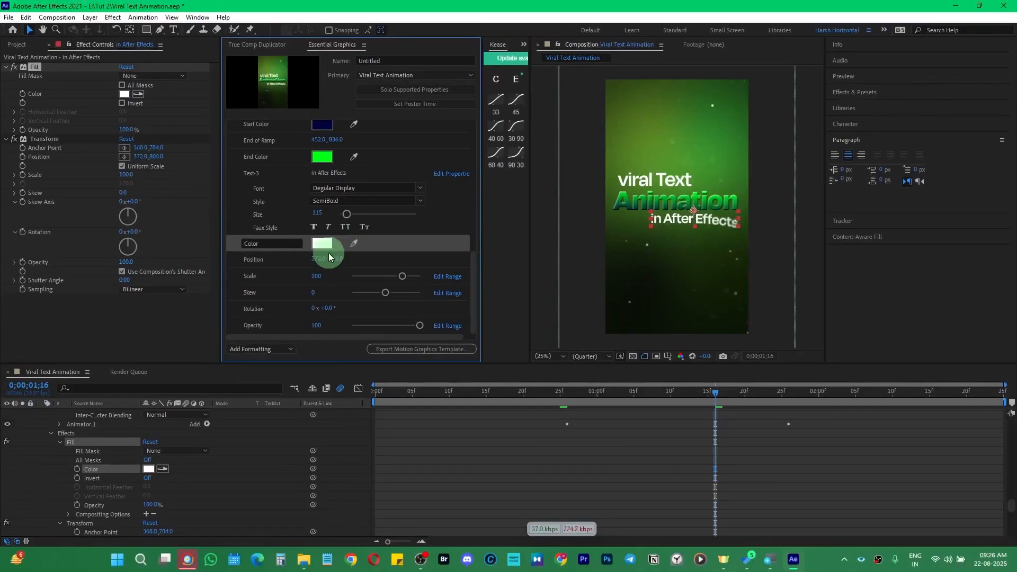
# Set the template's Text-3 Color control to bright red.
pyautogui.click(323, 244)
pyautogui.click(318, 243)
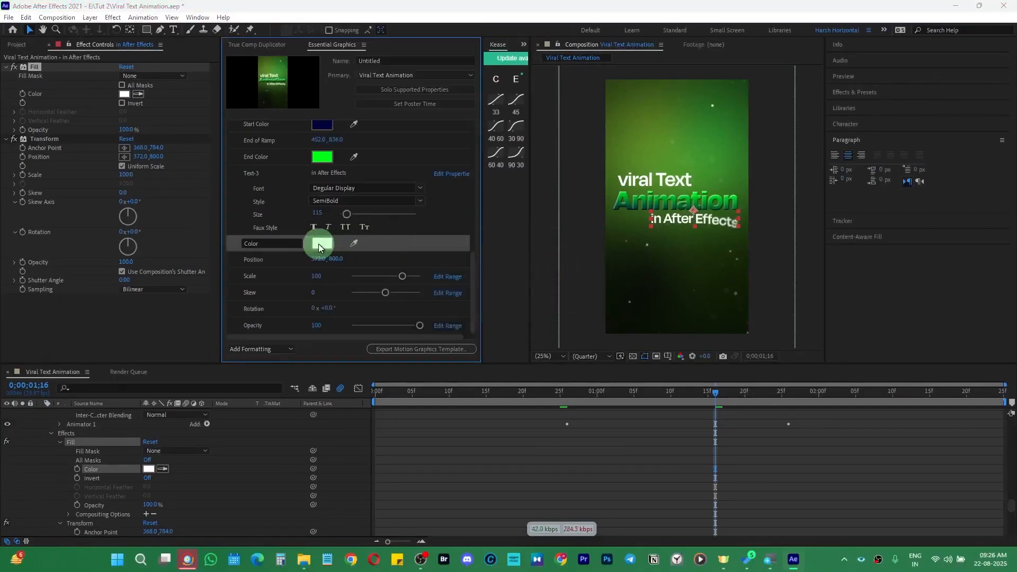
pyautogui.moveTo(534, 189); pyautogui.dragTo(548, 146)
pyautogui.click(638, 147)
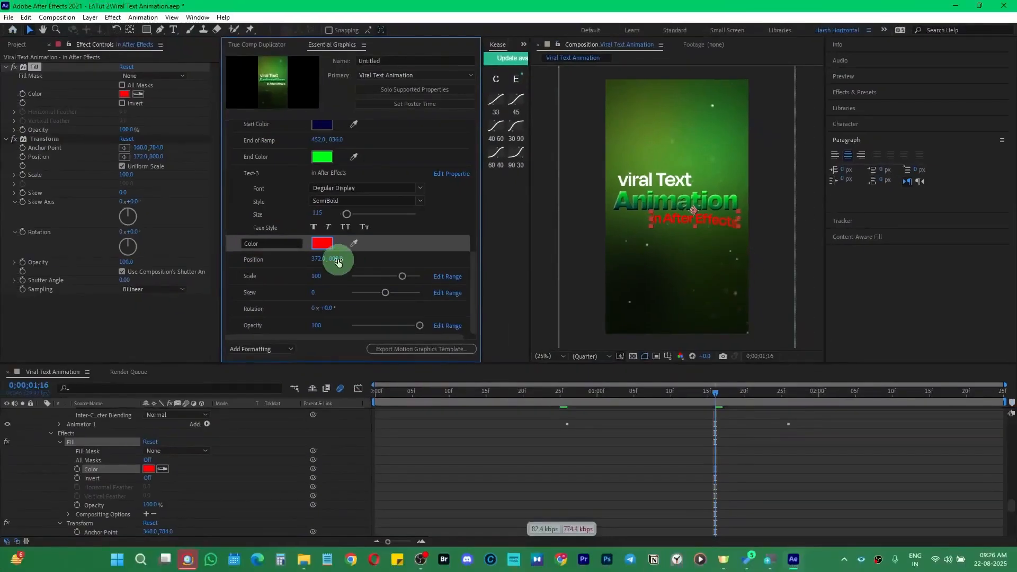
# Set the Text-3 Position control to 381, 854, then try its Scale control and undo that change.
pyautogui.moveTo(338, 262); pyautogui.dragTo(382, 263)
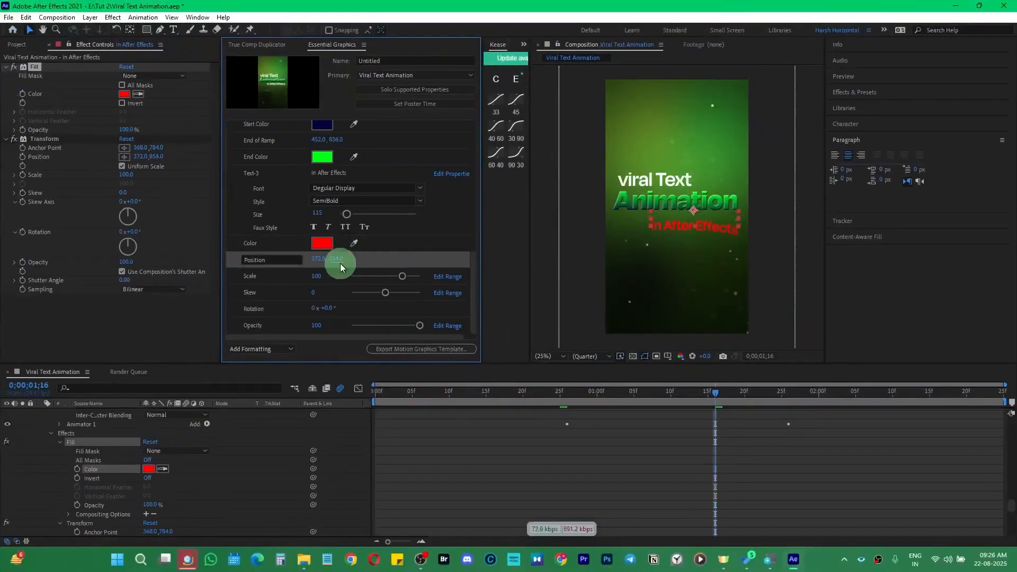
pyautogui.moveTo(319, 263); pyautogui.dragTo(411, 276)
pyautogui.hotkey('ctrl', 'z')
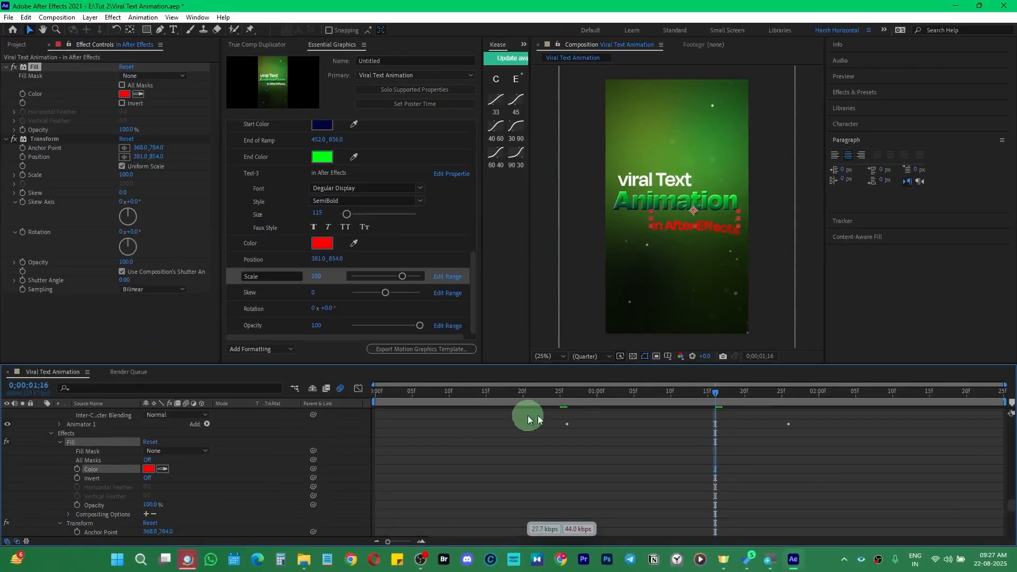
# Scrub the playhead to 0;00;01;17 to check the red text in the animation.
pyautogui.moveTo(577, 396); pyautogui.dragTo(722, 398)
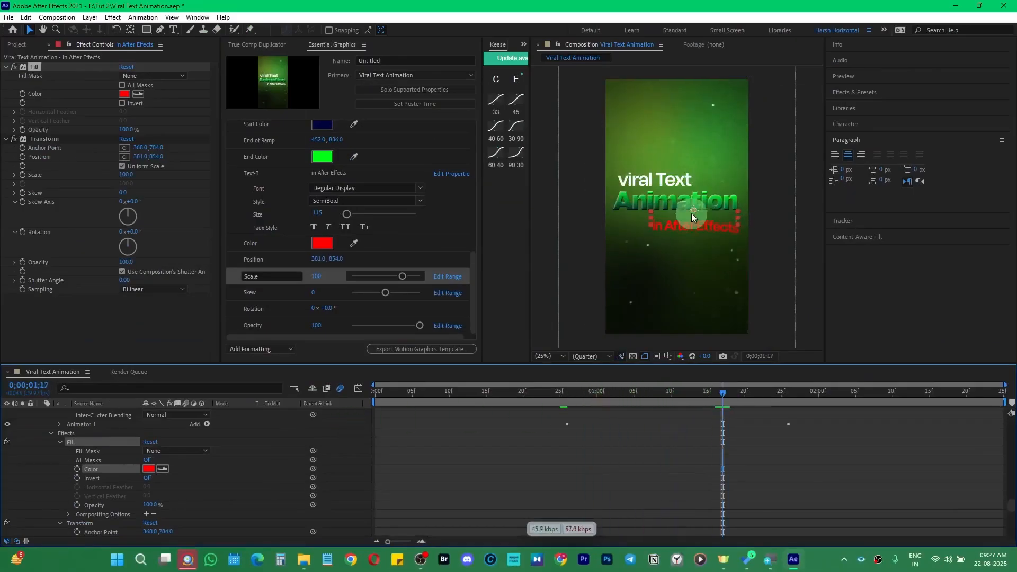
# Set the template's Text-3 Color control to white.
pyautogui.click(322, 242)
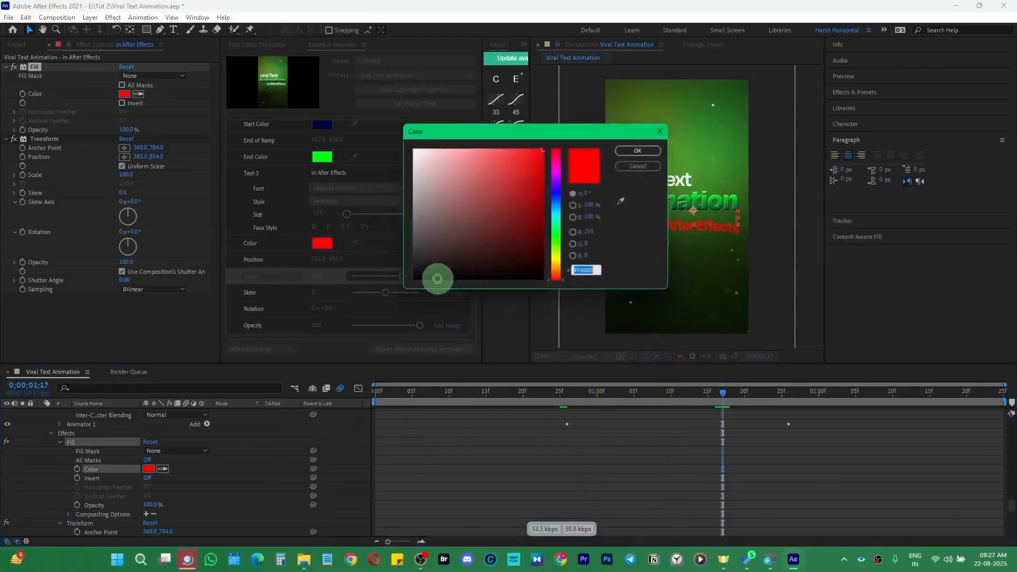
pyautogui.moveTo(472, 254); pyautogui.dragTo(401, 133)
pyautogui.click(636, 153)
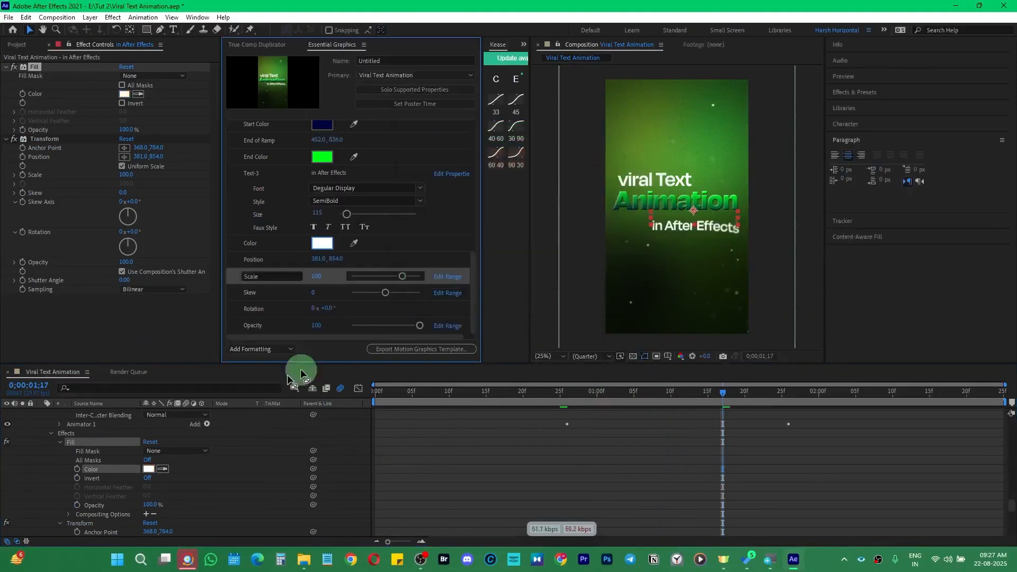
# Set the in After Effects text's Transform anchor point and position to 692, 1100 and reduce its Text-3 Scale control to 85.
pyautogui.click(46, 139)
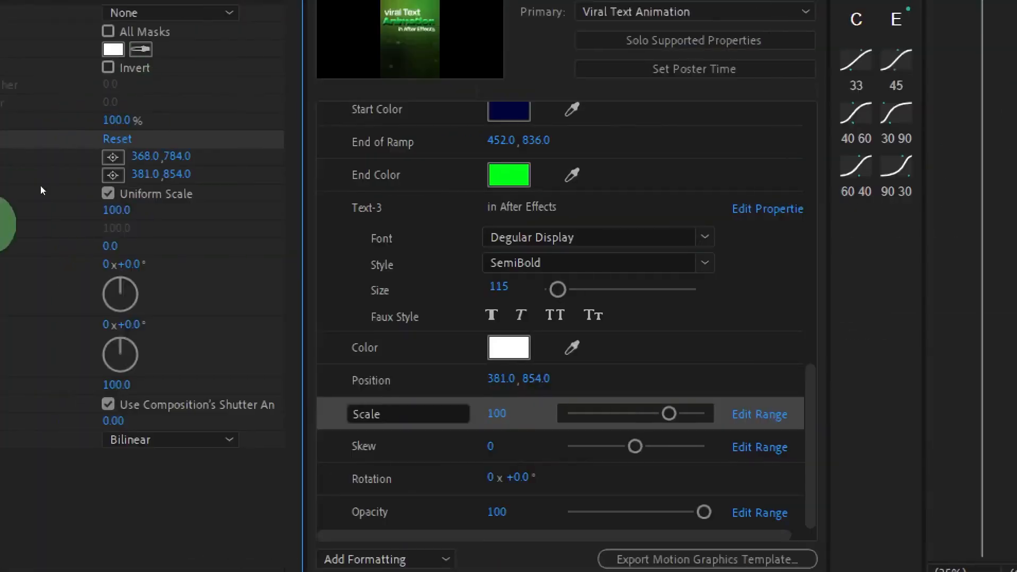
pyautogui.click(247, 158)
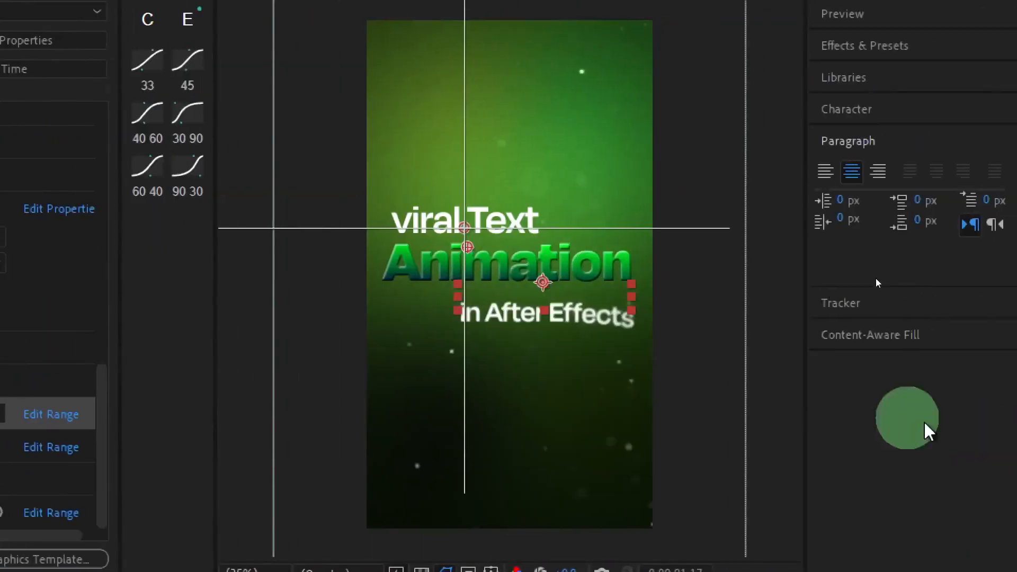
pyautogui.click(550, 311)
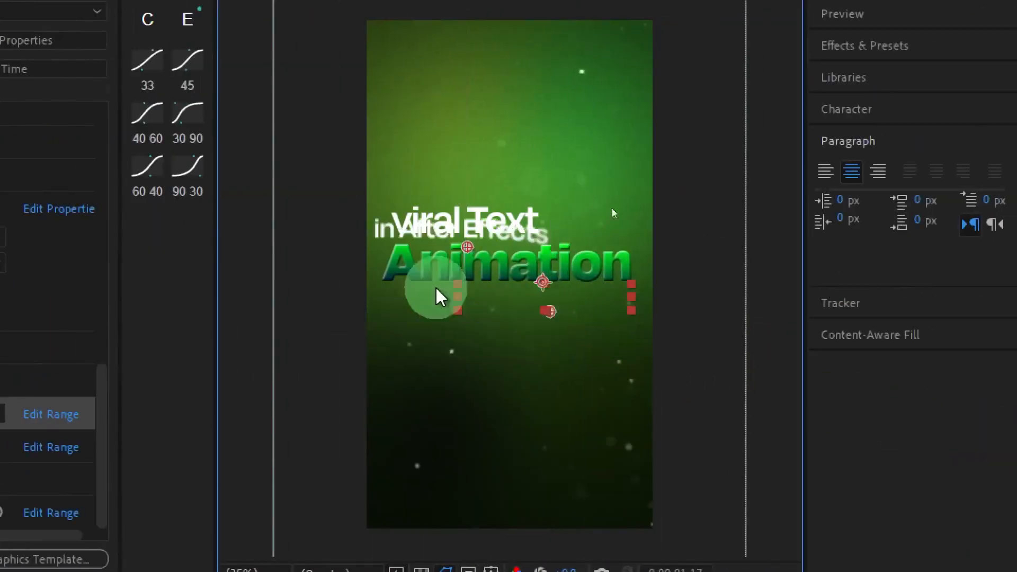
pyautogui.click(252, 202)
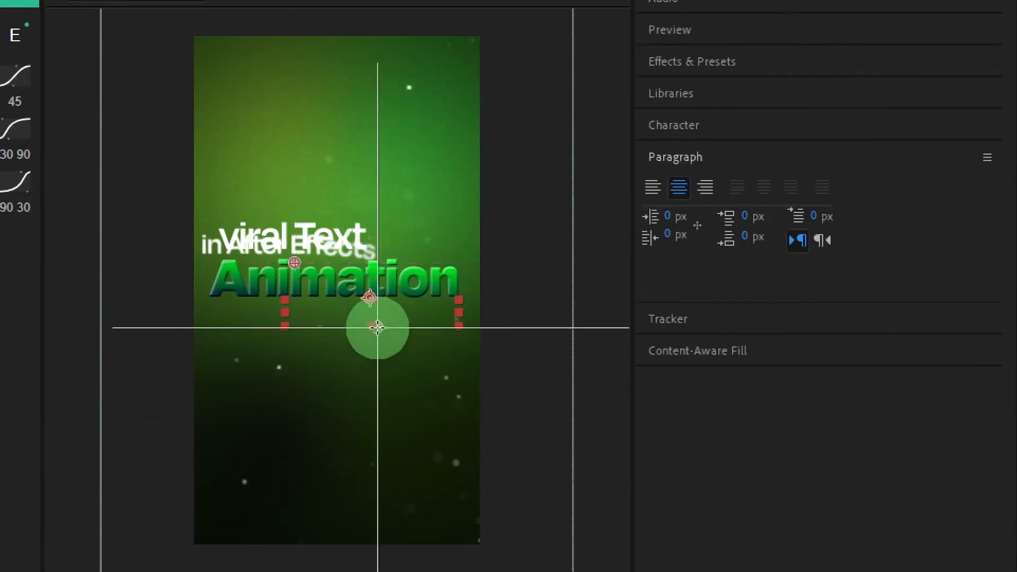
pyautogui.click(377, 330)
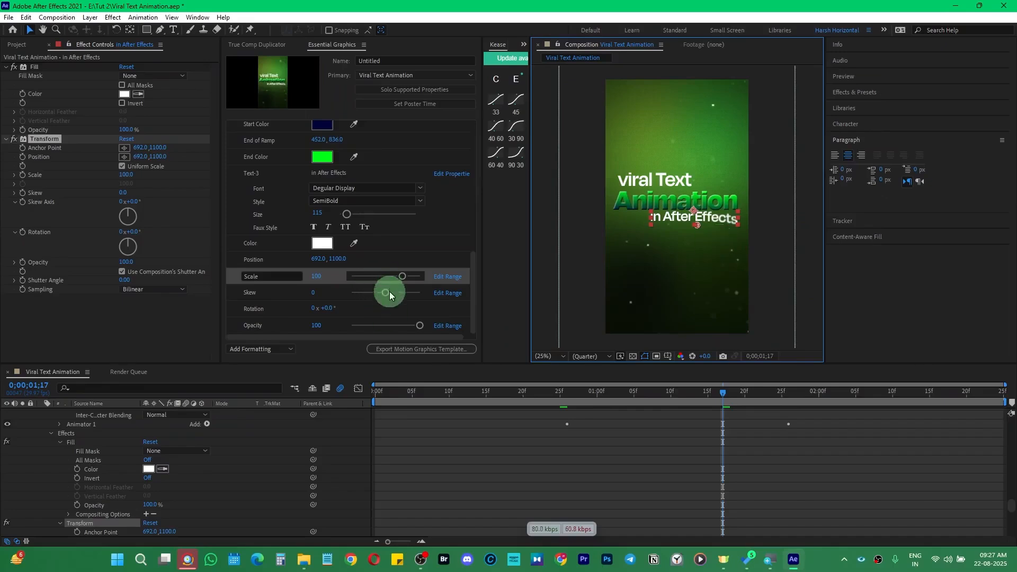
pyautogui.moveTo(403, 285); pyautogui.dragTo(400, 278)
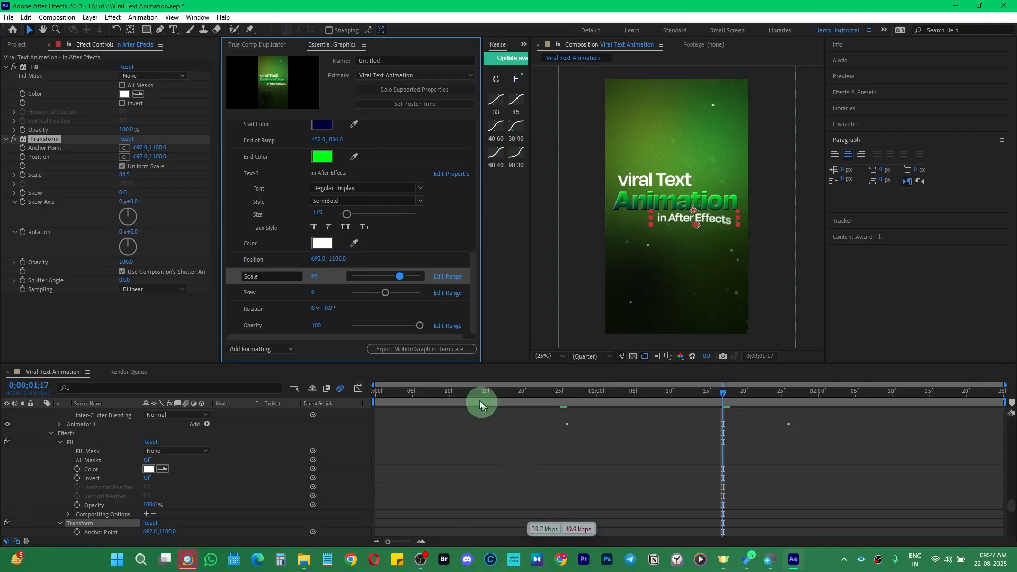
# Move the playhead to 0;00;00;15 and collapse the in After Effects layer's properties in the timeline.
pyautogui.click(486, 391)
pyautogui.scroll(4, 74, 440)
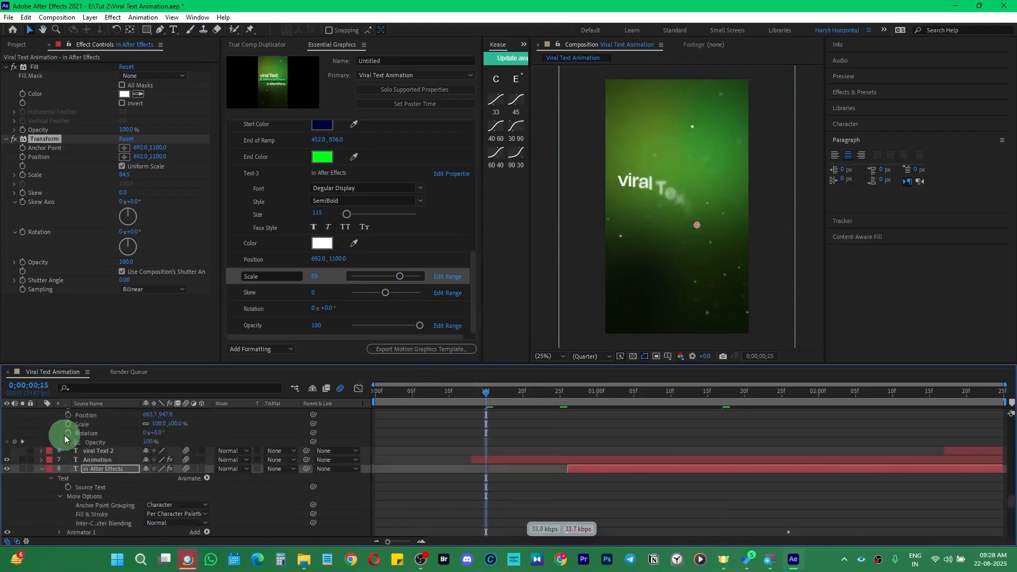
pyautogui.click(42, 469)
# Add a comment to the template and place it first in the control list, above Text-1.
pyautogui.moveTo(474, 304); pyautogui.dragTo(472, 159)
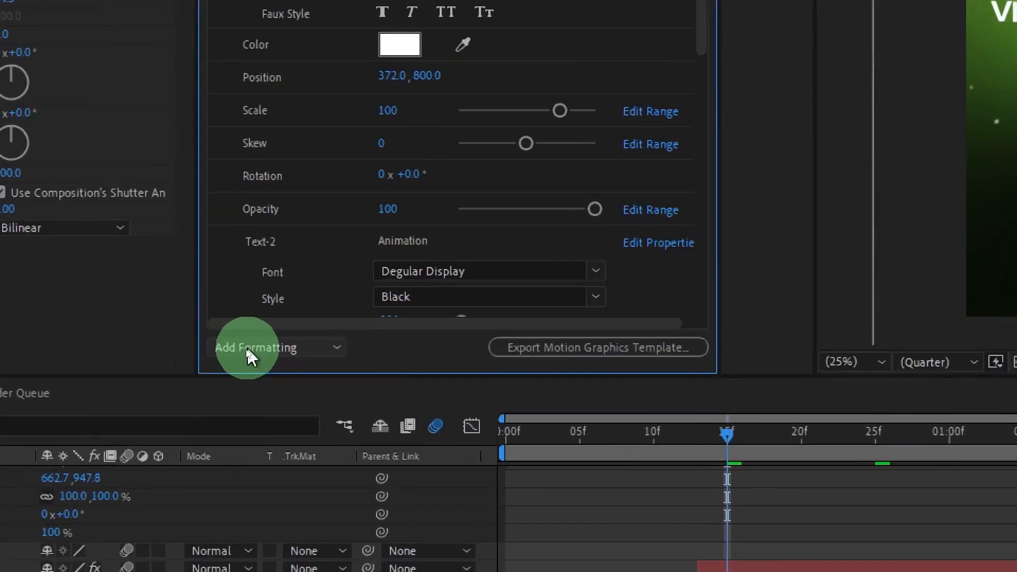
pyautogui.click(245, 349)
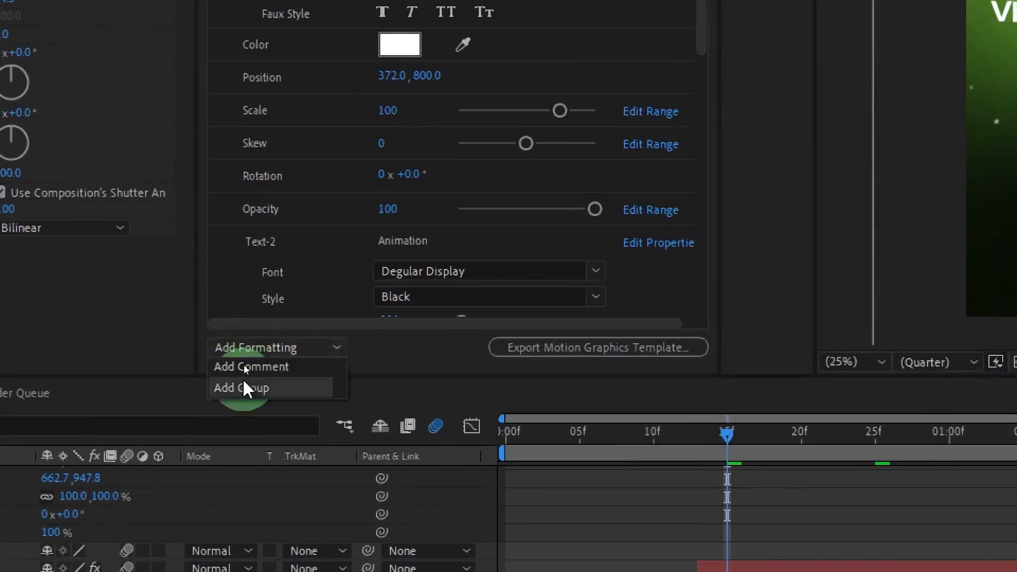
pyautogui.click(260, 369)
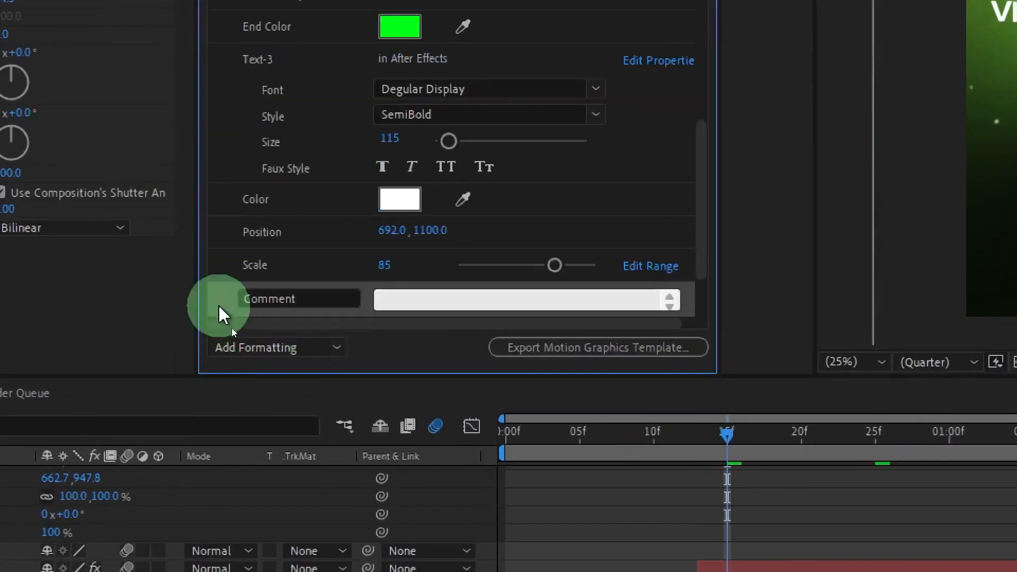
pyautogui.moveTo(218, 304); pyautogui.dragTo(247, 135)
# Title the comment Created By, enter the creator's name followed by academy.premiumhustlers.com as its text, and save the project.
pyautogui.doubleClick(272, 132)
pyautogui.write('C')
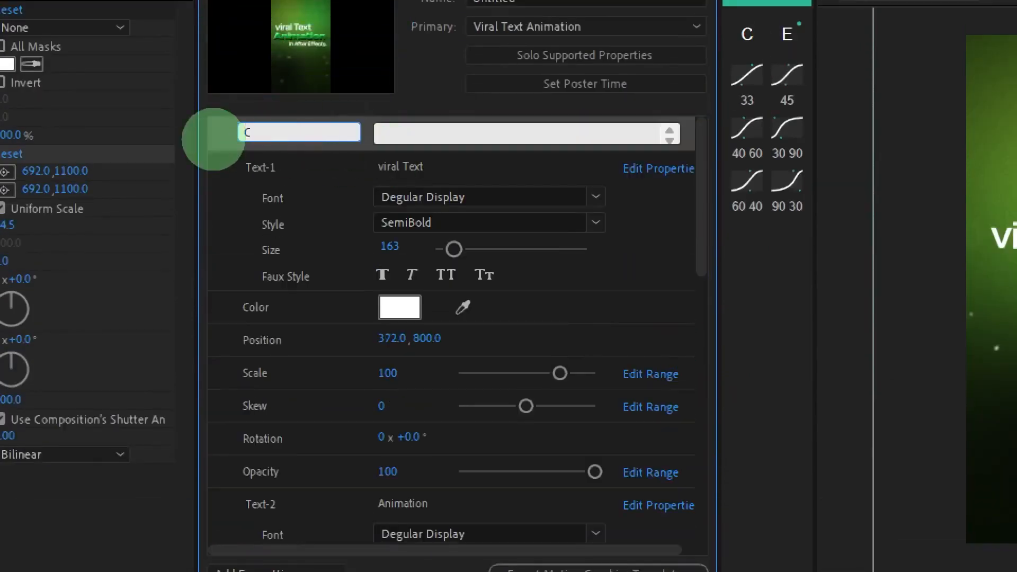
pyautogui.write('reated By')
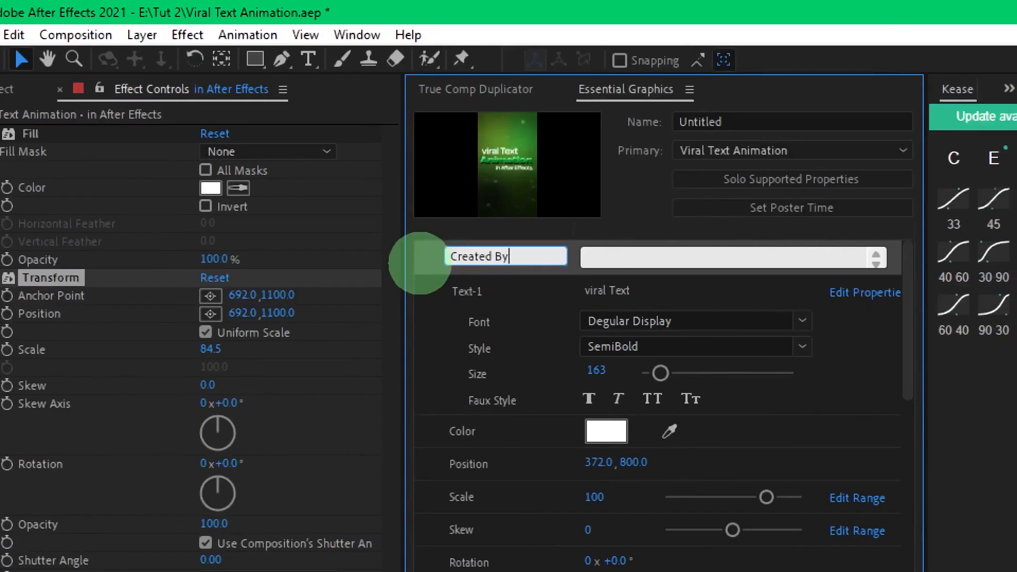
pyautogui.click(677, 257)
pyautogui.write('harshvardhan academy.premiumhustlers.com')
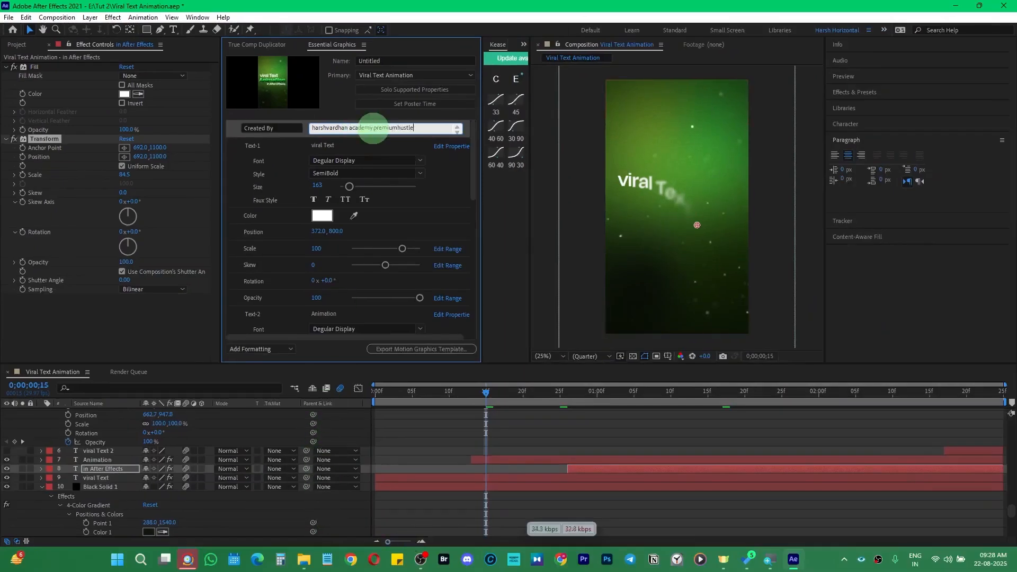
pyautogui.moveTo(473, 173); pyautogui.dragTo(485, 286)
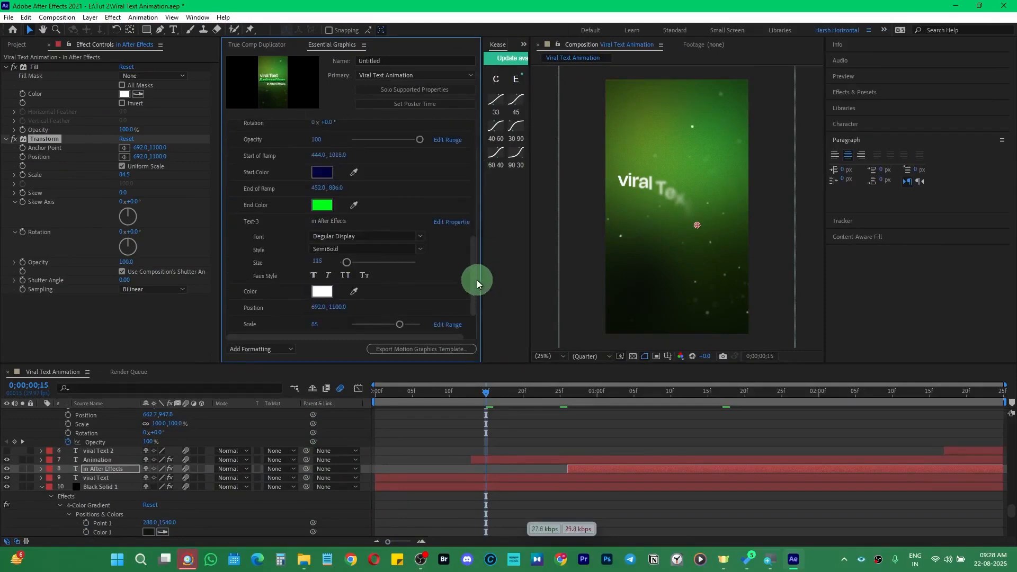
pyautogui.hotkey('ctrl', 's')
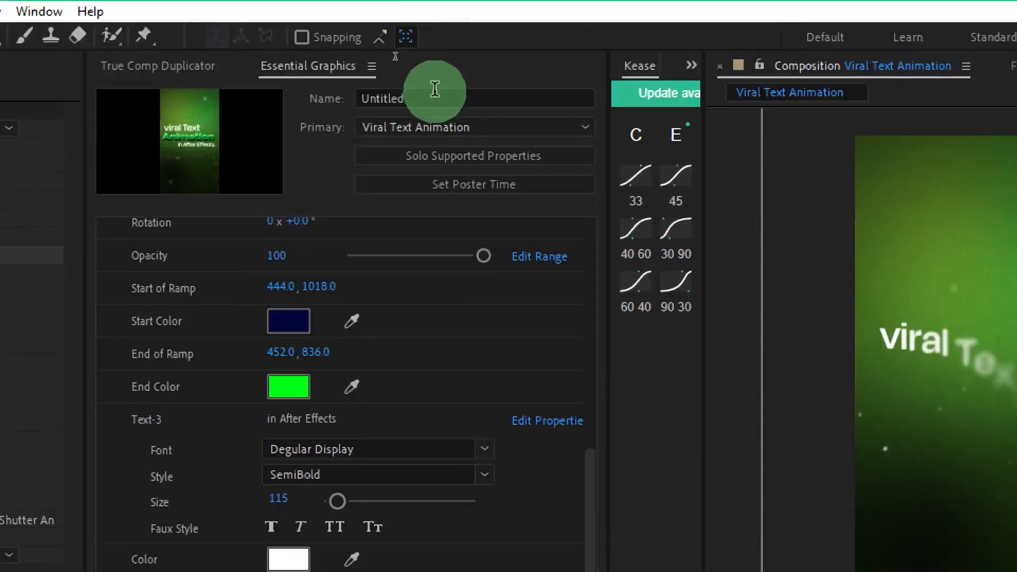
# Name the template "1-Viral Text Animation Green-" followed by the creator's name, and save the project.
pyautogui.click(392, 59)
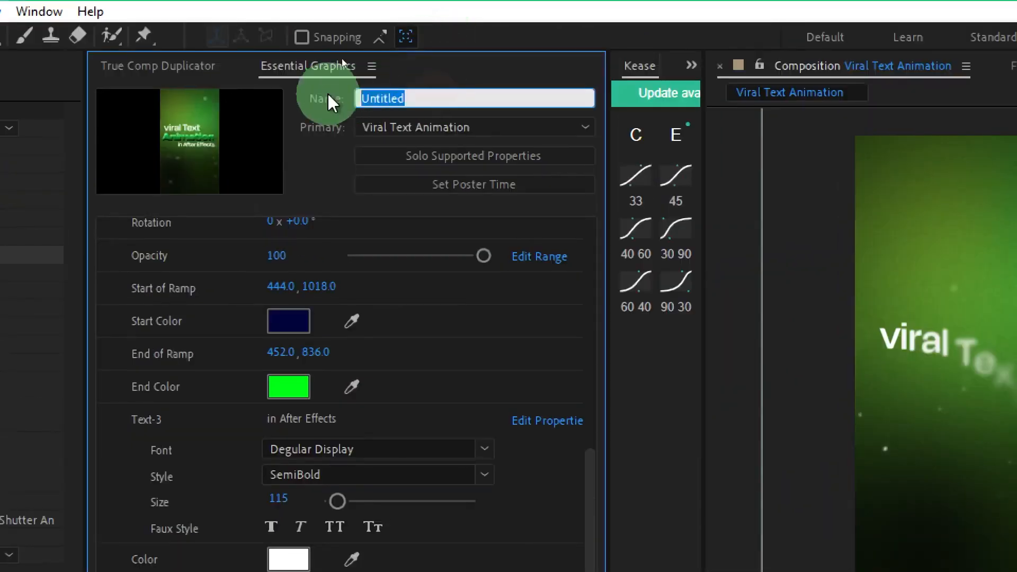
pyautogui.write('Viral Text Amnim')
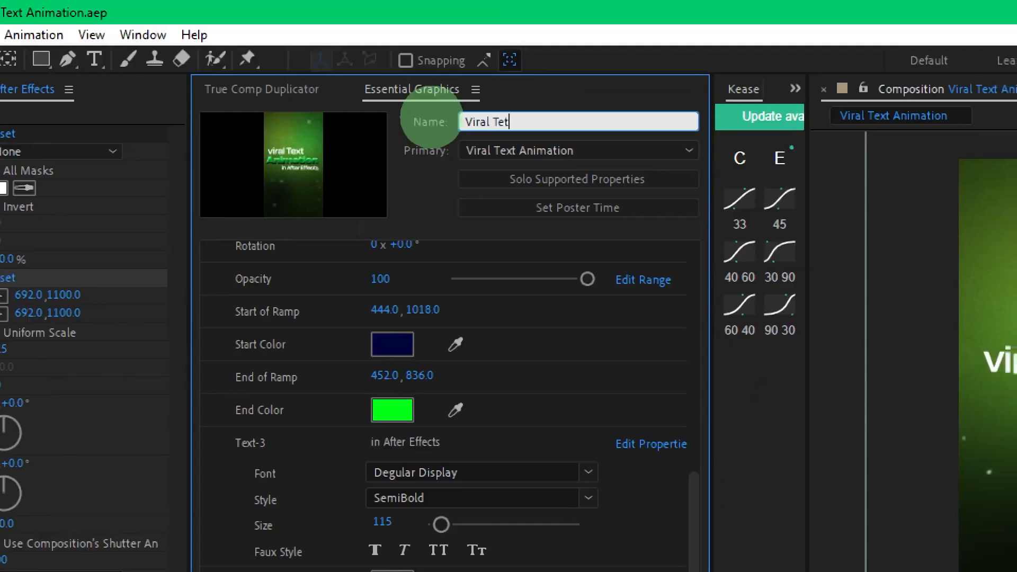
pyautogui.press('BackSpace')
pyautogui.press('BackSpace')
pyautogui.press('BackSpace')
pyautogui.press('BackSpace')
pyautogui.write('nimation Green')
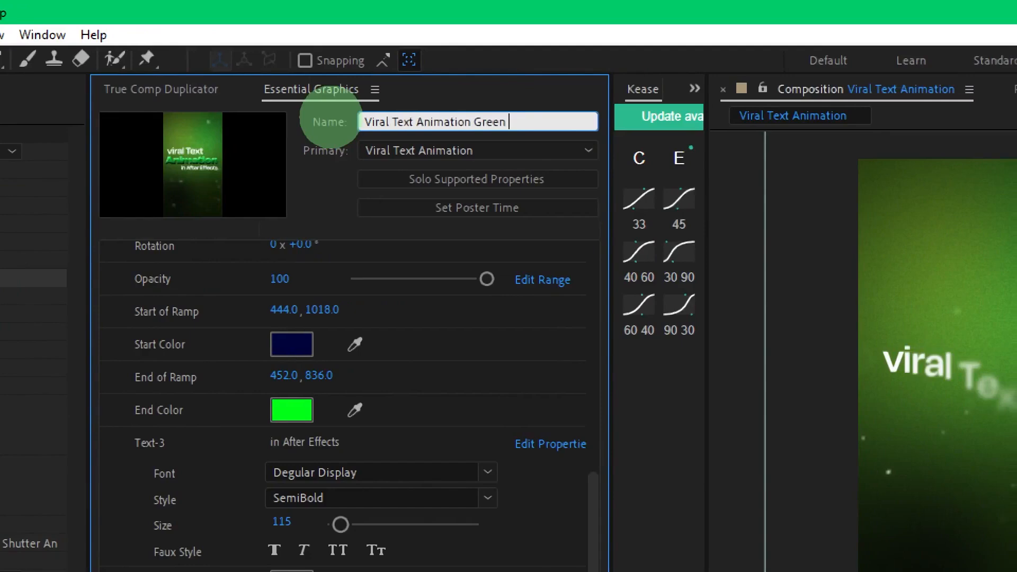
pyautogui.write(' -Harshvardhan')
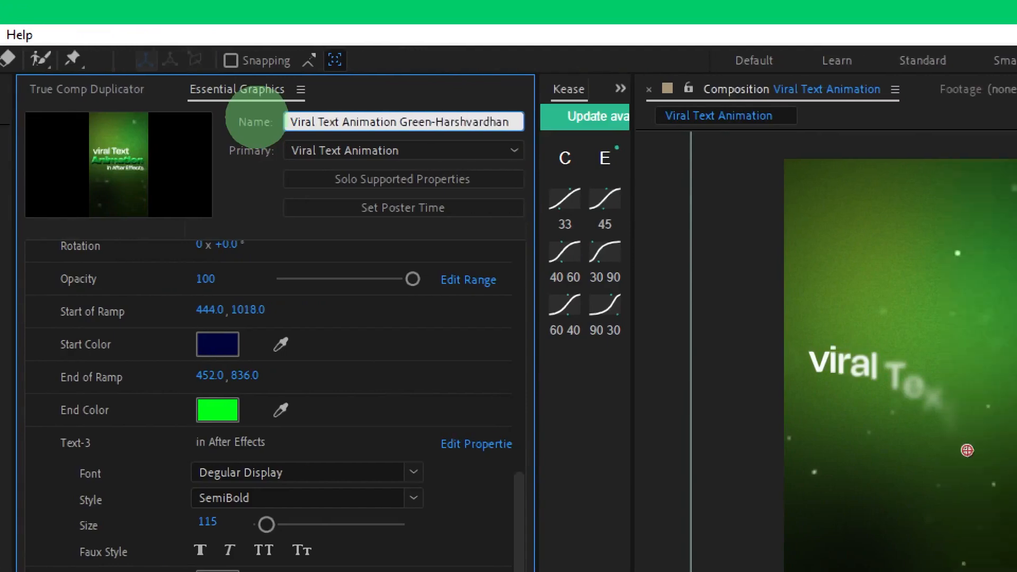
pyautogui.click(433, 123)
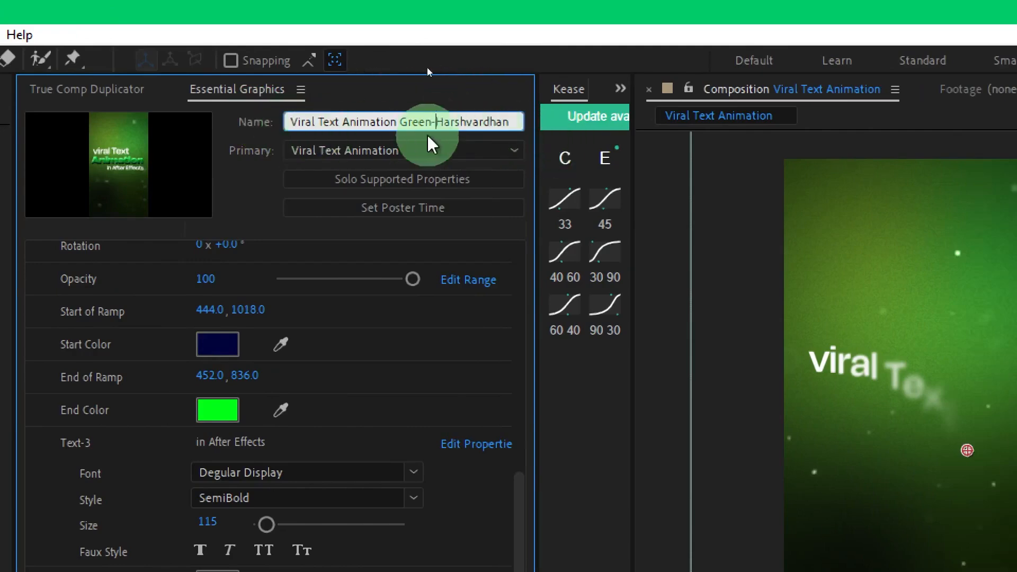
pyautogui.write('1-')
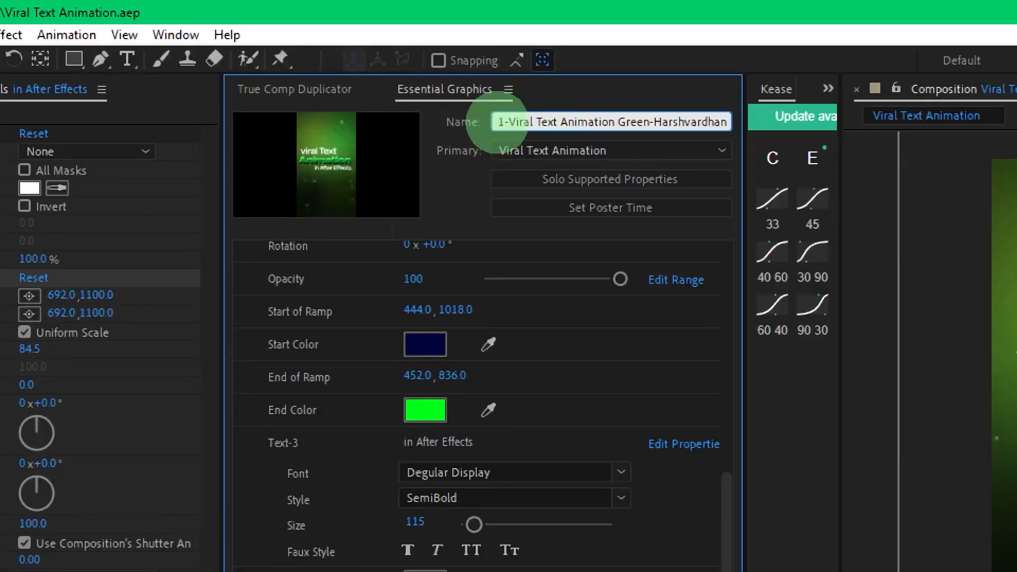
pyautogui.click(474, 96)
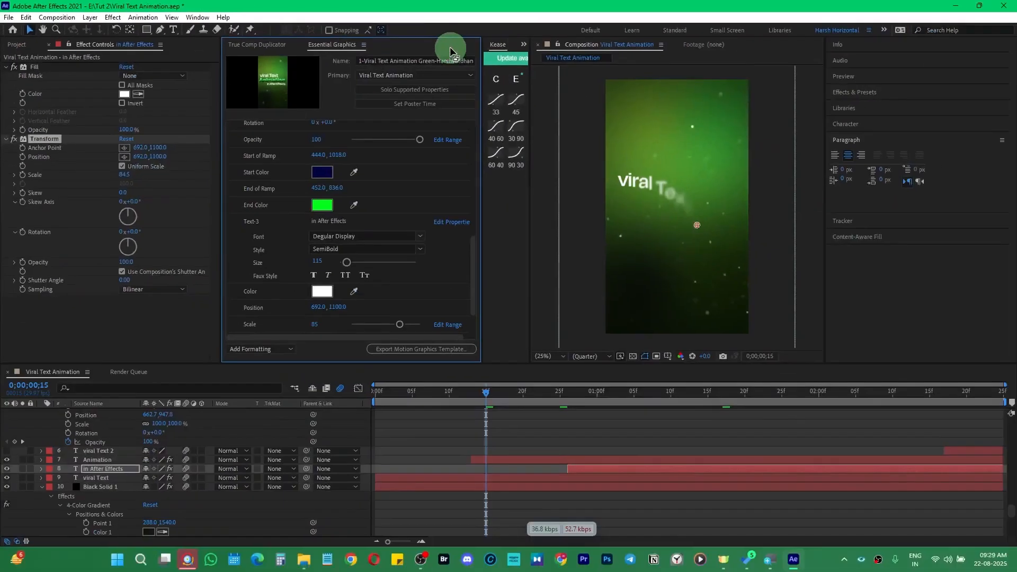
pyautogui.hotkey('ctrl', 's')
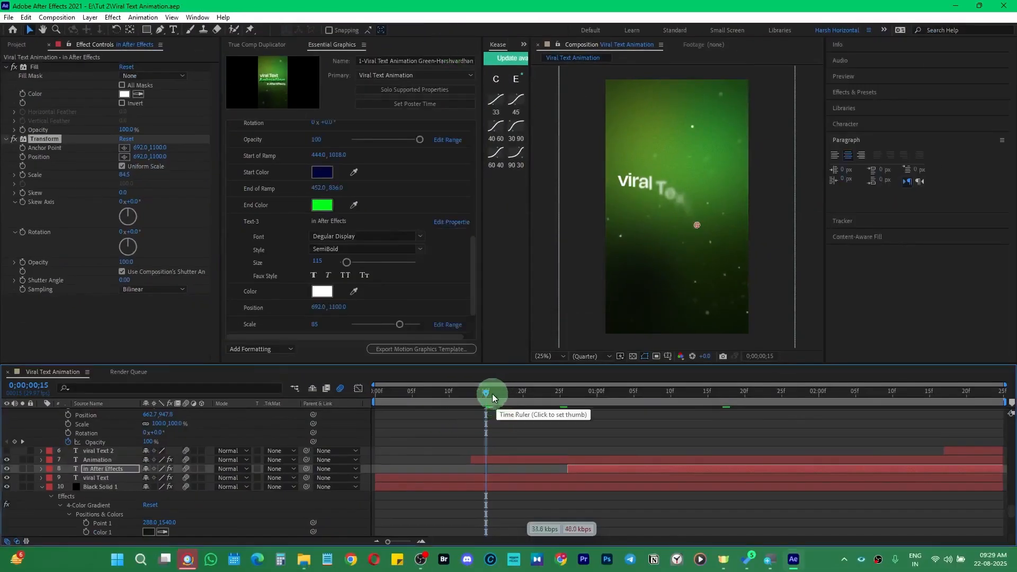
# Add Color 1, Color 2, Color 3 and Color 4 of Black Solid 1's 4-Color Gradient to the end of the template's controls.
pyautogui.click(475, 304)
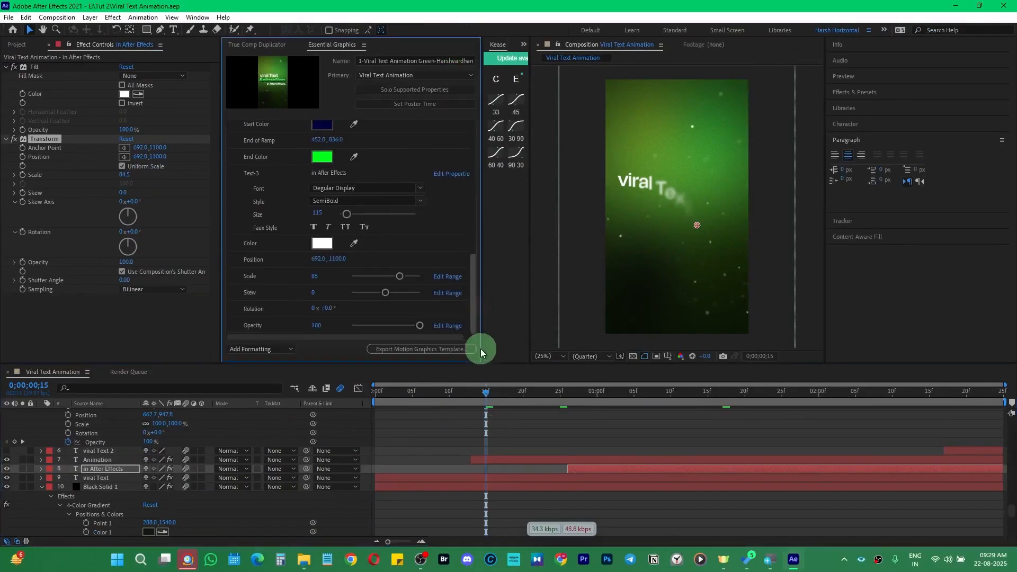
pyautogui.click(98, 487)
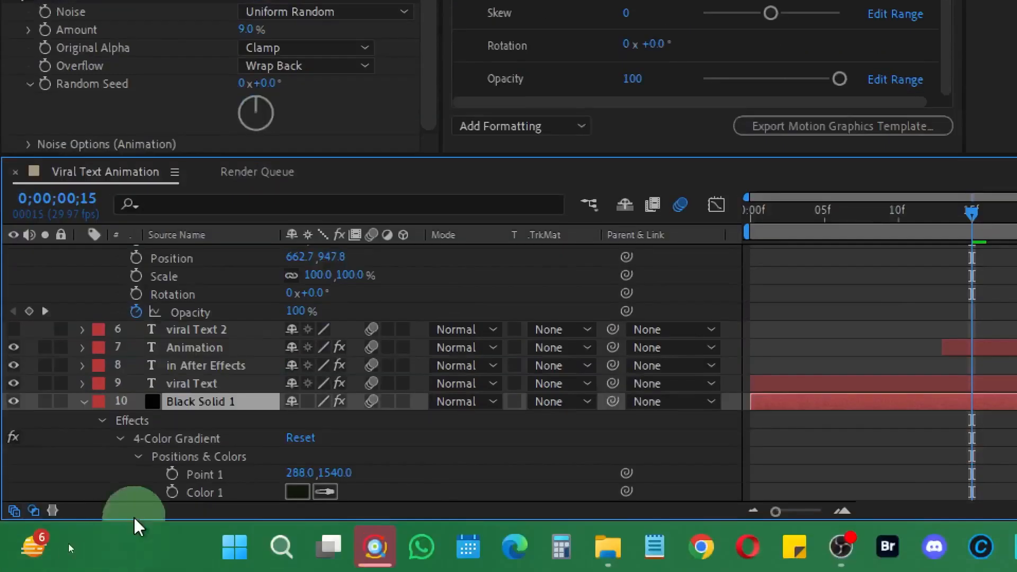
pyautogui.scroll(-3, 227, 470)
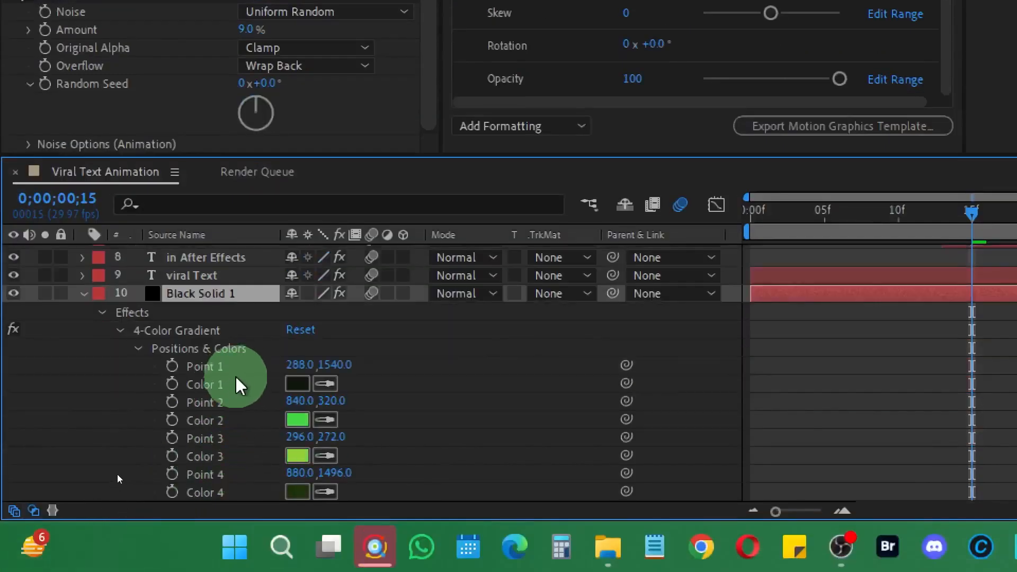
pyautogui.click(219, 384)
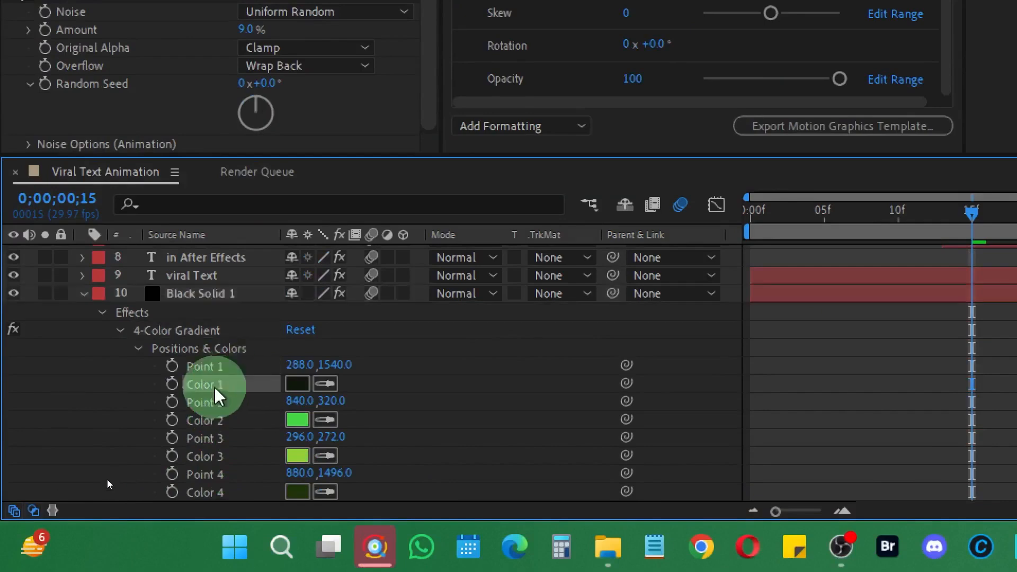
pyautogui.keyDown('ctrl'); pyautogui.click(220, 421); pyautogui.keyUp('ctrl')
pyautogui.keyDown('ctrl'); pyautogui.click(243, 498); pyautogui.keyUp('ctrl')
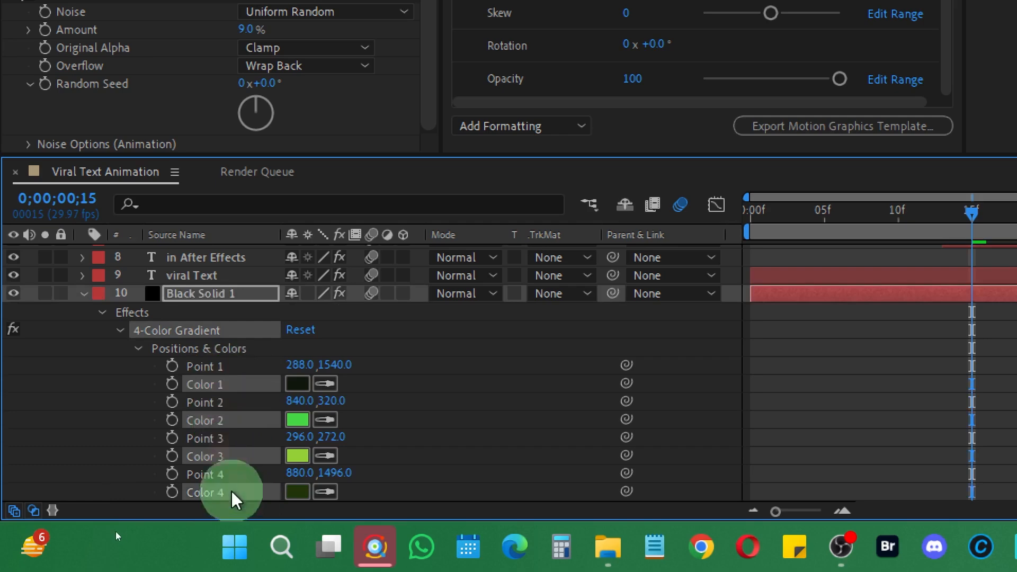
pyautogui.moveTo(253, 387); pyautogui.dragTo(676, 104)
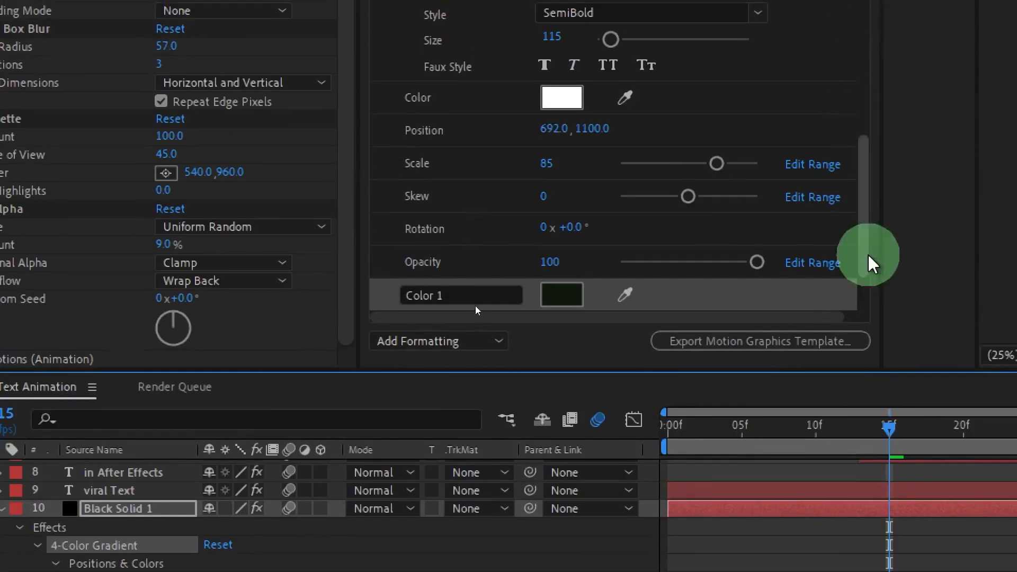
# Rename the four gradient color controls as bg Color 1, bg Color 2, bg Color 3 and bg Color 4.
pyautogui.moveTo(867, 248); pyautogui.dragTo(868, 278)
pyautogui.click(411, 197)
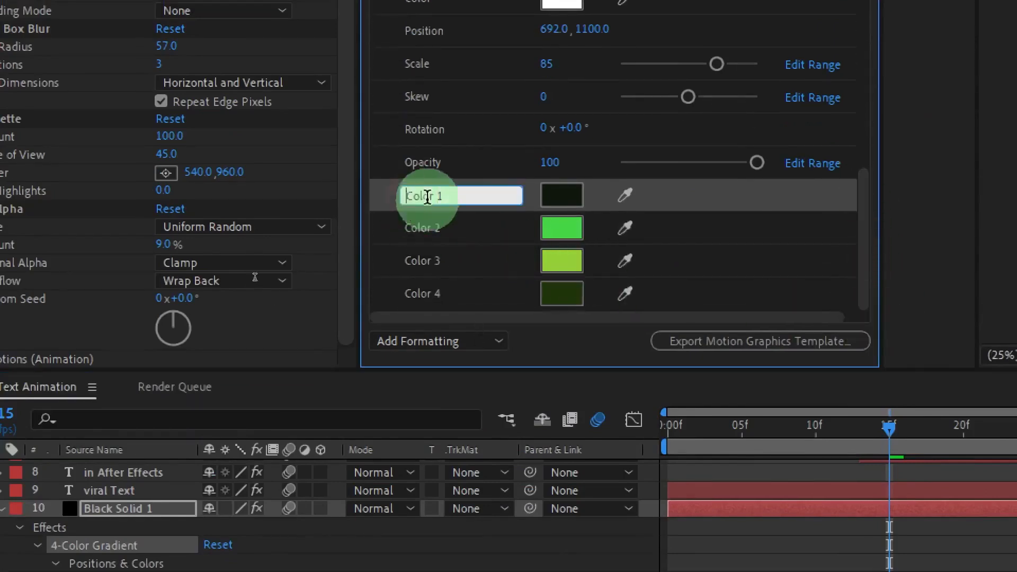
pyautogui.write('bg')
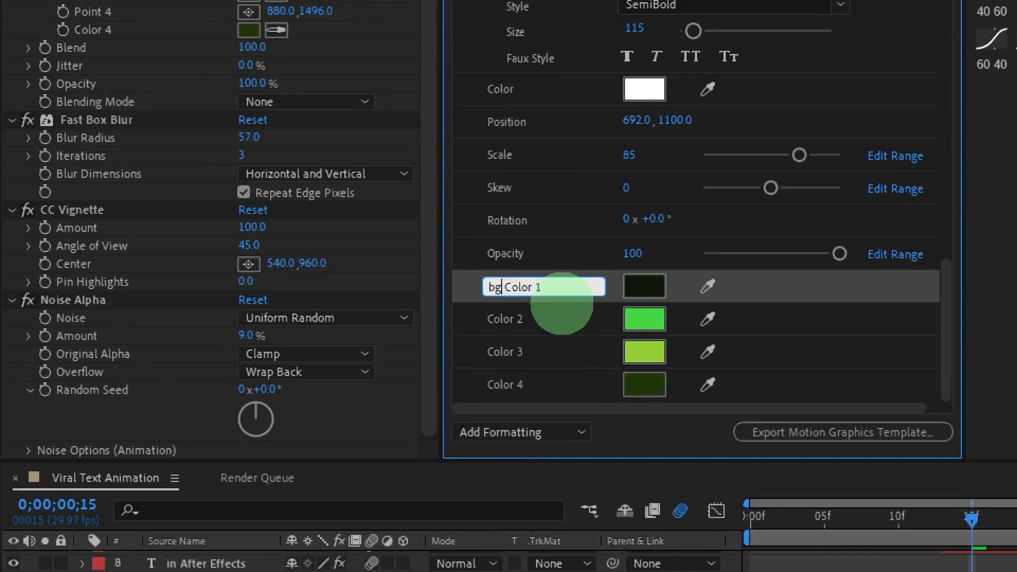
pyautogui.hotkey('shift', 'Home')
pyautogui.hotkey('ctrl', 'c')
pyautogui.click(501, 319)
pyautogui.click(493, 319)
pyautogui.hotkey('ctrl', 'v')
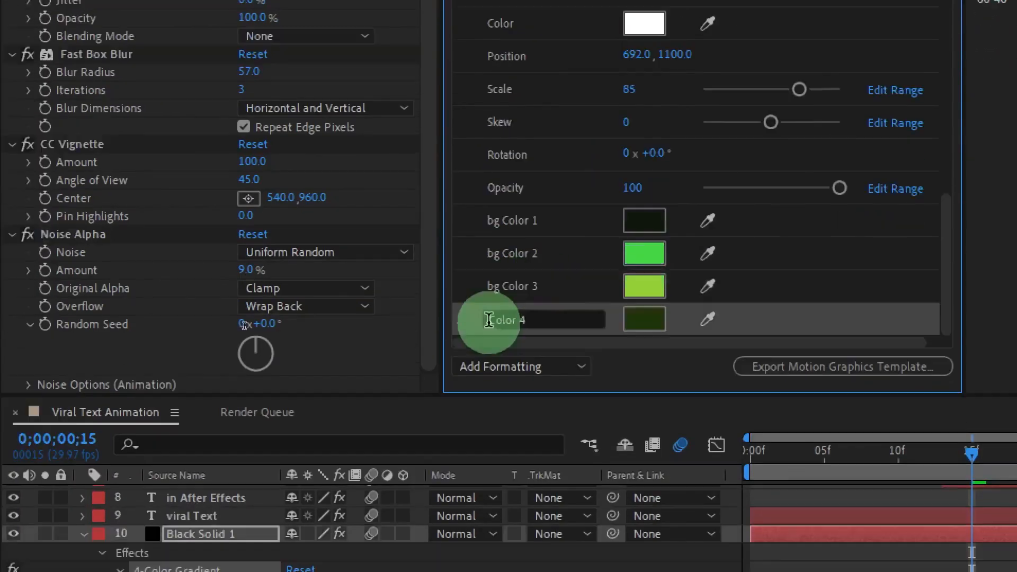
pyautogui.hotkey('ctrl', 'v')
pyautogui.click(464, 300)
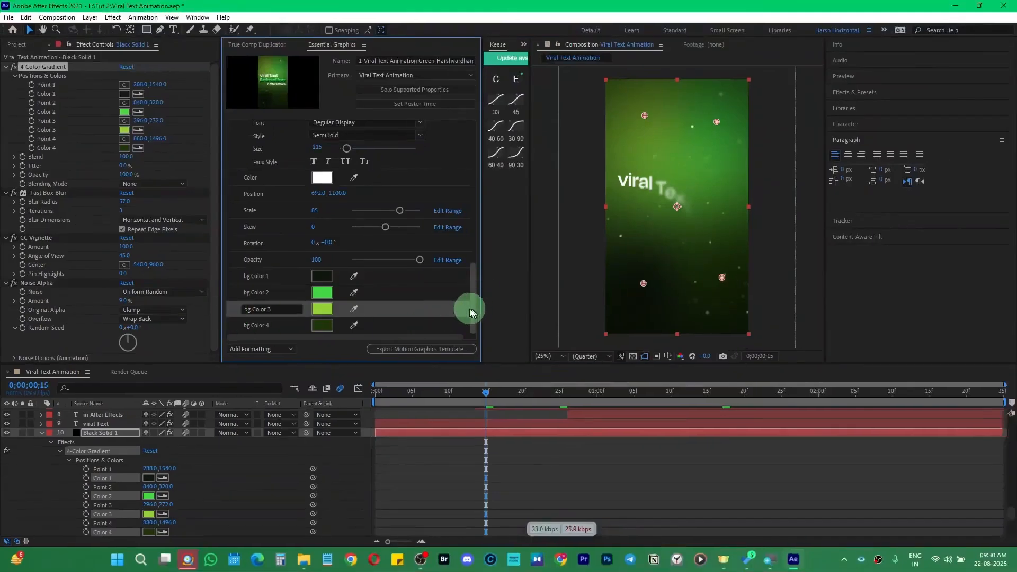
# Try bg Color 2 in yellow and bg Color 4 in dark purple 34092F, and undo both color changes.
pyautogui.click(326, 278)
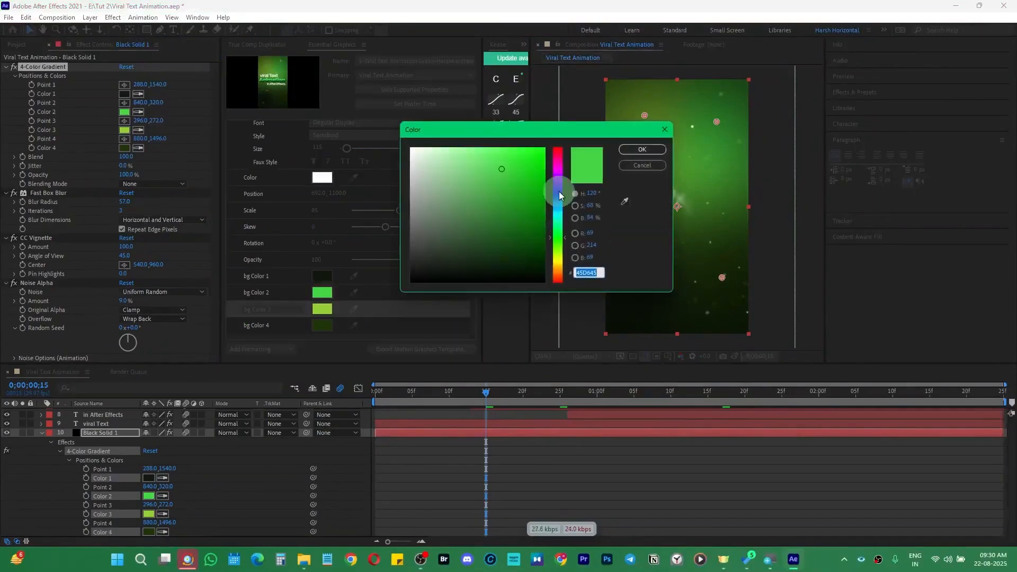
pyautogui.moveTo(559, 196); pyautogui.dragTo(557, 260)
pyautogui.click(642, 150)
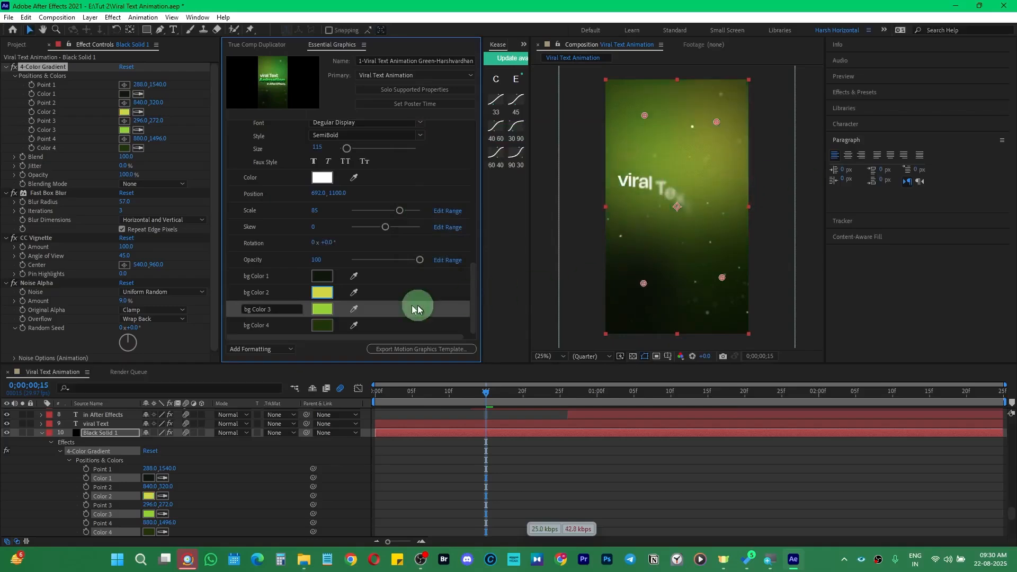
pyautogui.click(322, 324)
pyautogui.moveTo(558, 239); pyautogui.dragTo(558, 169)
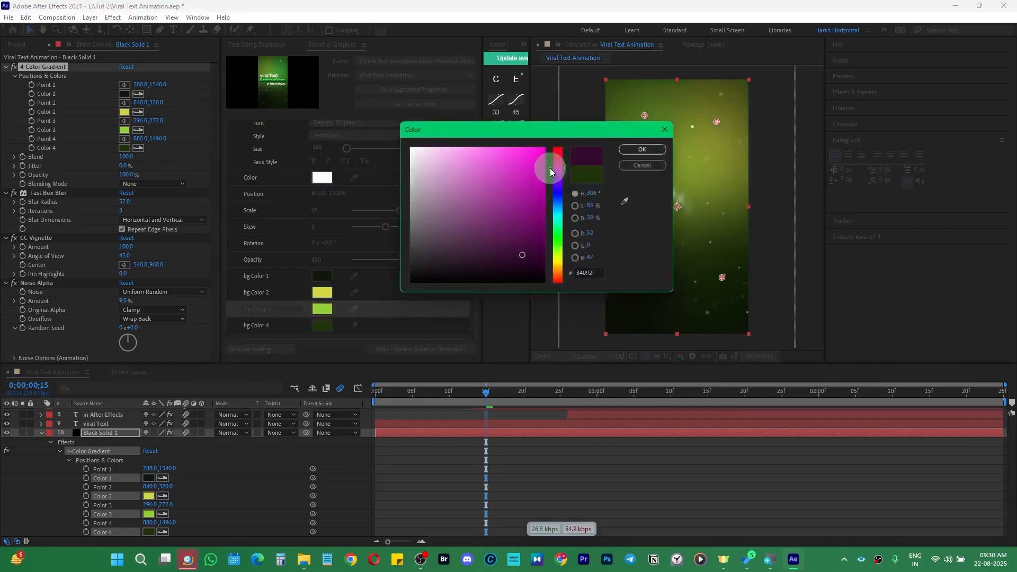
pyautogui.click(642, 149)
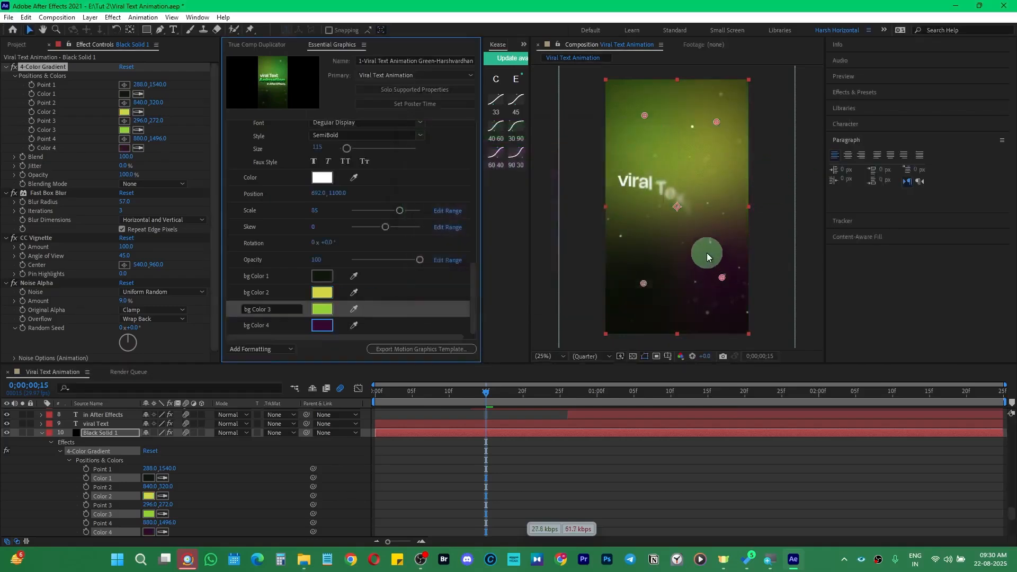
pyautogui.hotkey('ctrl', 'z')
pyautogui.hotkey('ctrl', 'z')
# Set the current time to 0;00;00;17 and open the motion graphics template export settings.
pyautogui.moveTo(491, 394)
pyautogui.mouseDown()
pyautogui.moveTo(481, 394)
pyautogui.moveTo(491, 392)
pyautogui.mouseUp()
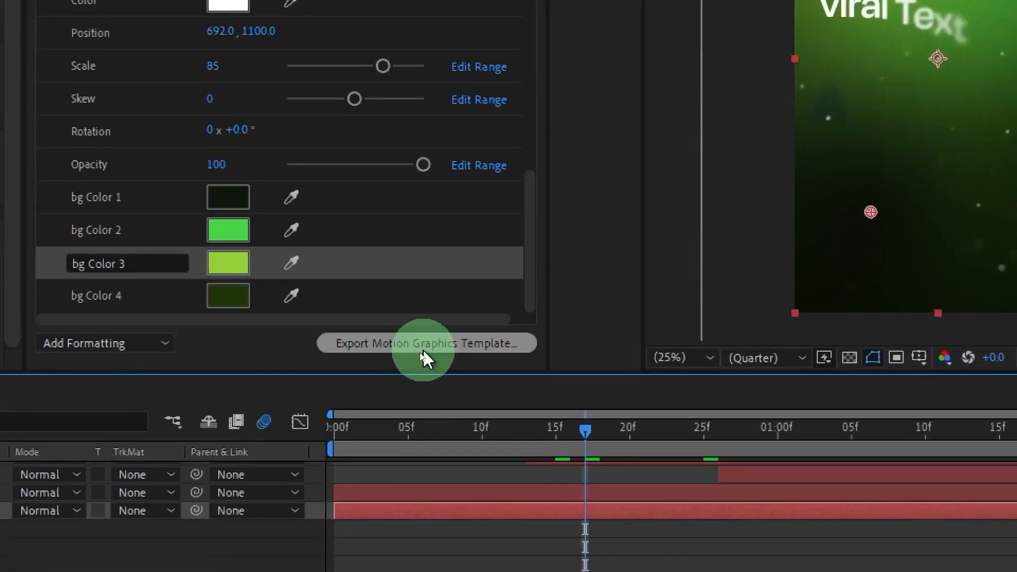
pyautogui.click(423, 350)
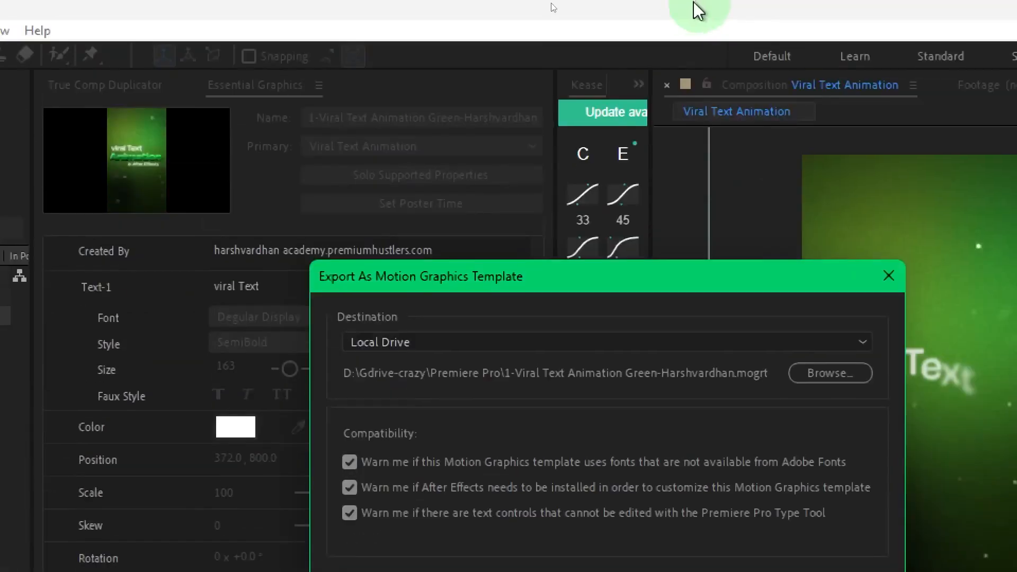
pyautogui.moveTo(625, 284); pyautogui.dragTo(454, 216)
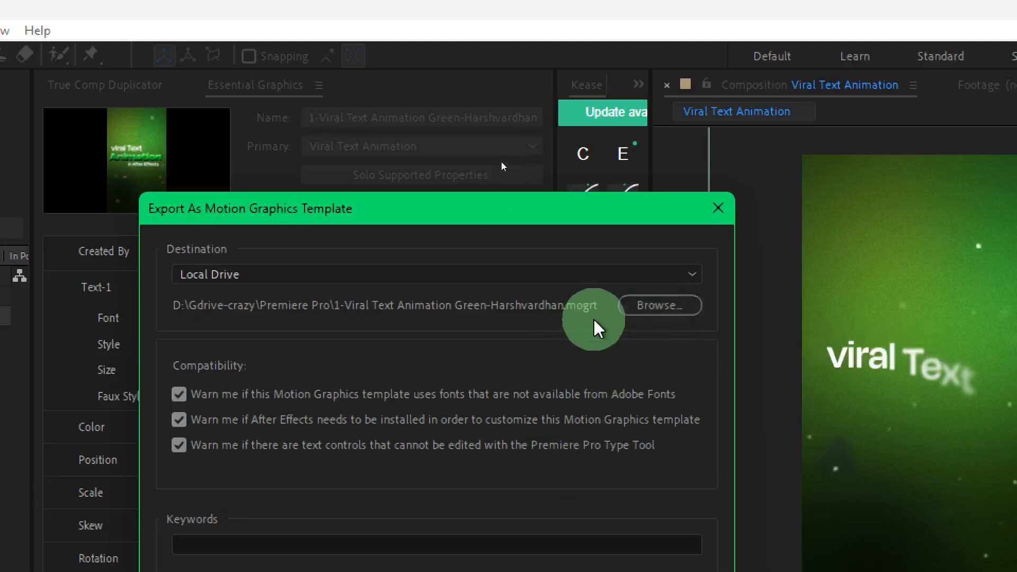
pyautogui.moveTo(513, 217); pyautogui.dragTo(505, 101)
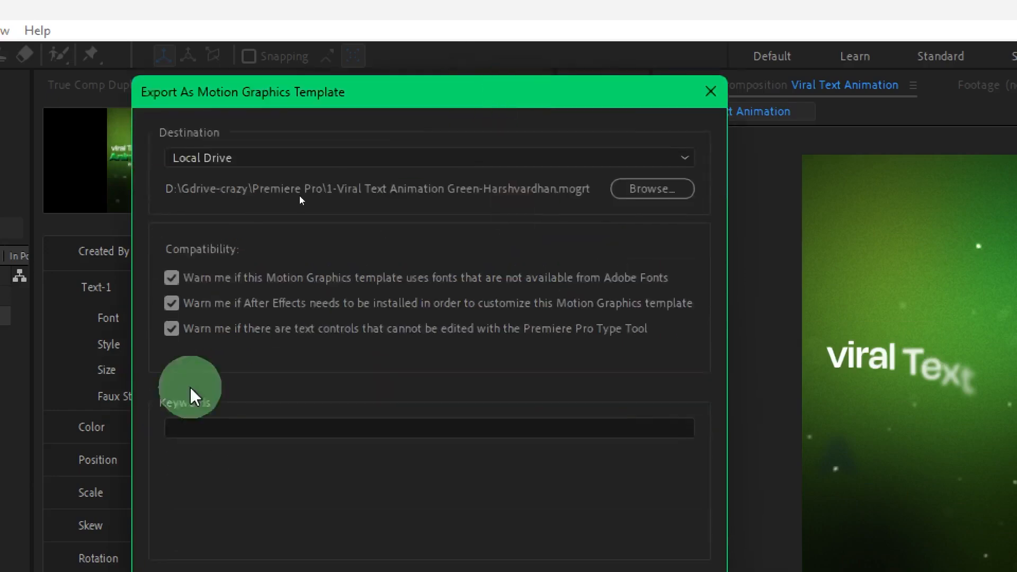
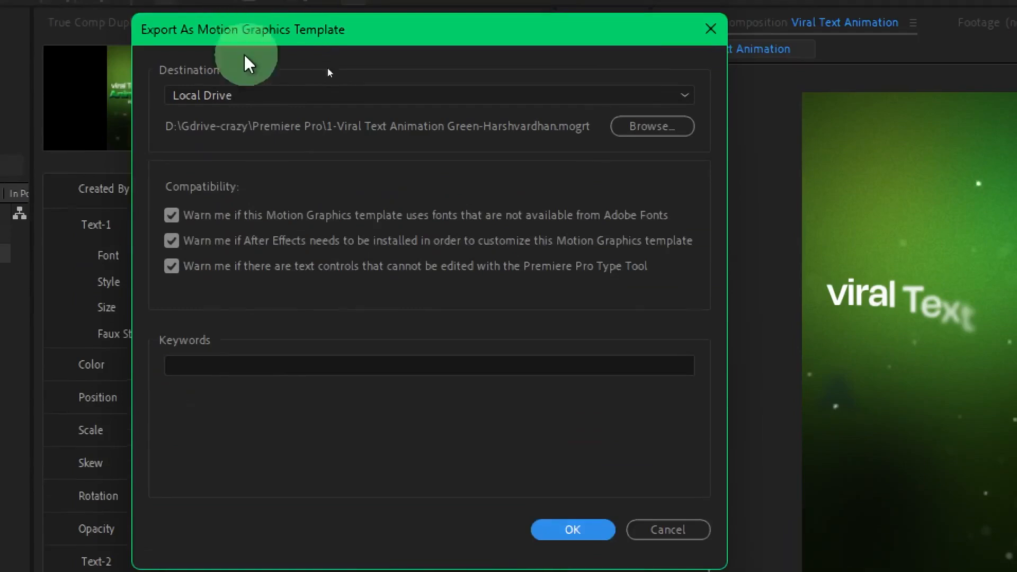
# Add the keywords viral, text, apple, smooth, blur and captions, and export the template to the local drive, accepting the unsynced font.
pyautogui.click(218, 264)
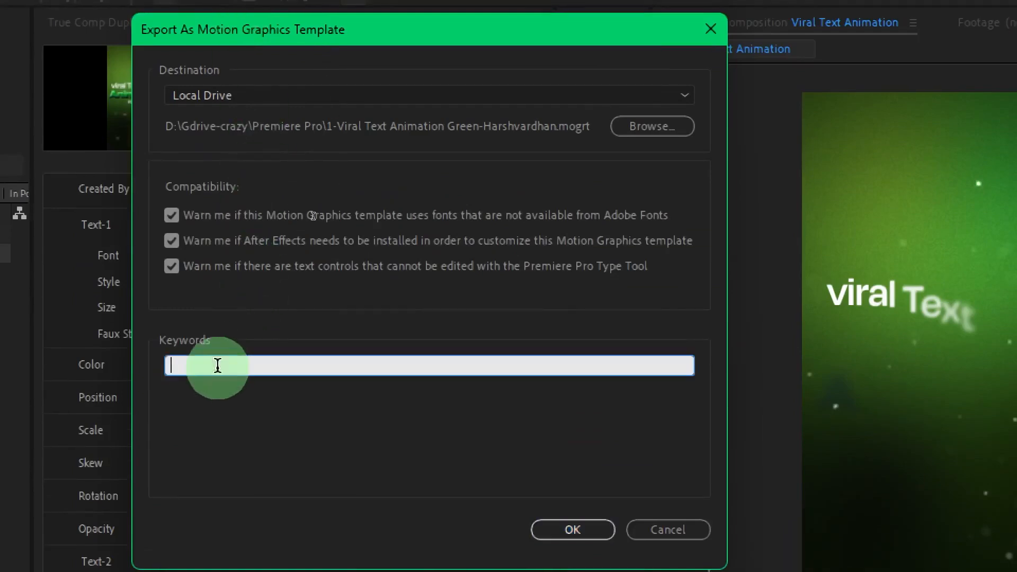
pyautogui.write('viral')
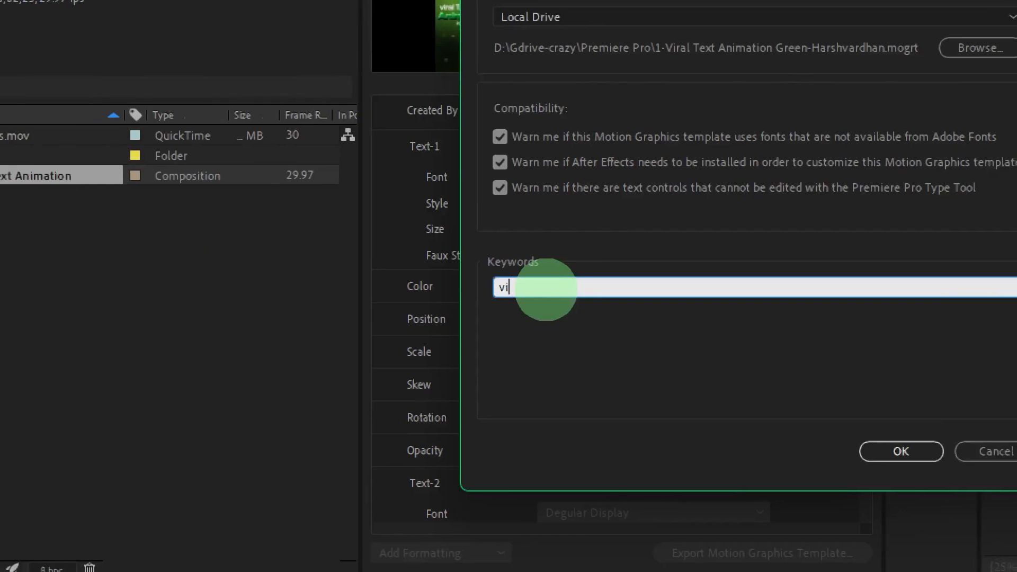
pyautogui.write(', text,')
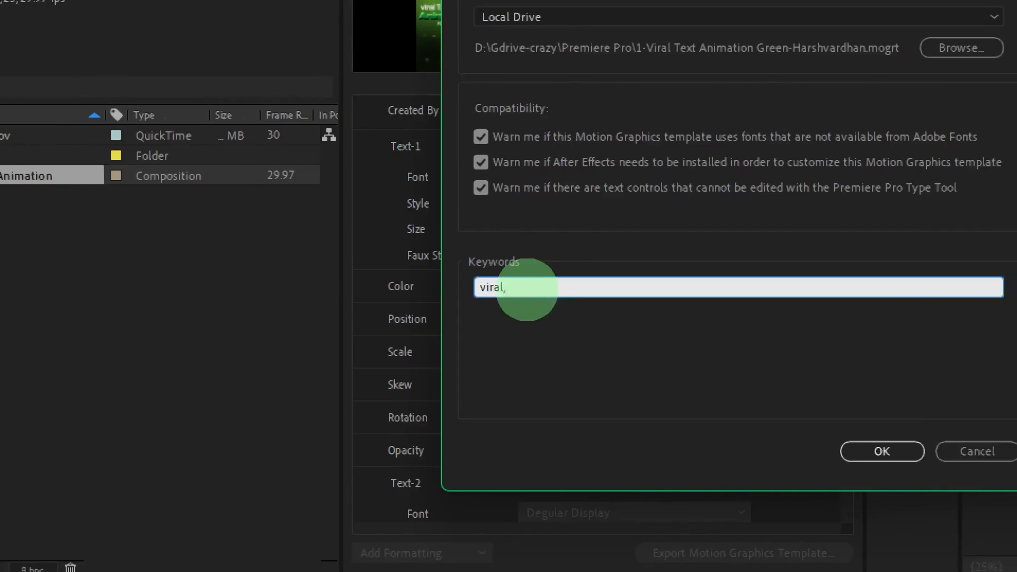
pyautogui.write(' apple, smoo')
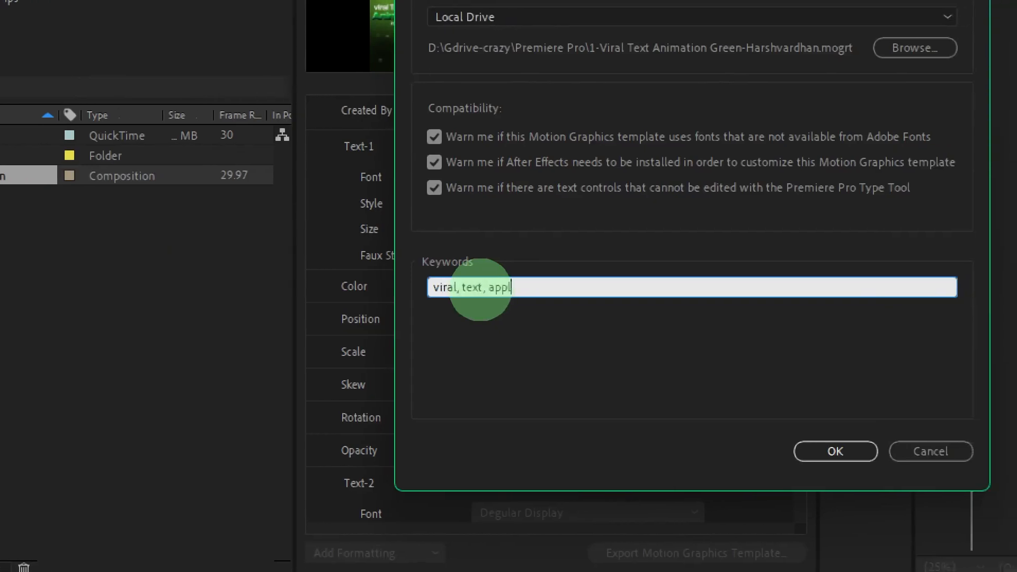
pyautogui.write('th, blur,')
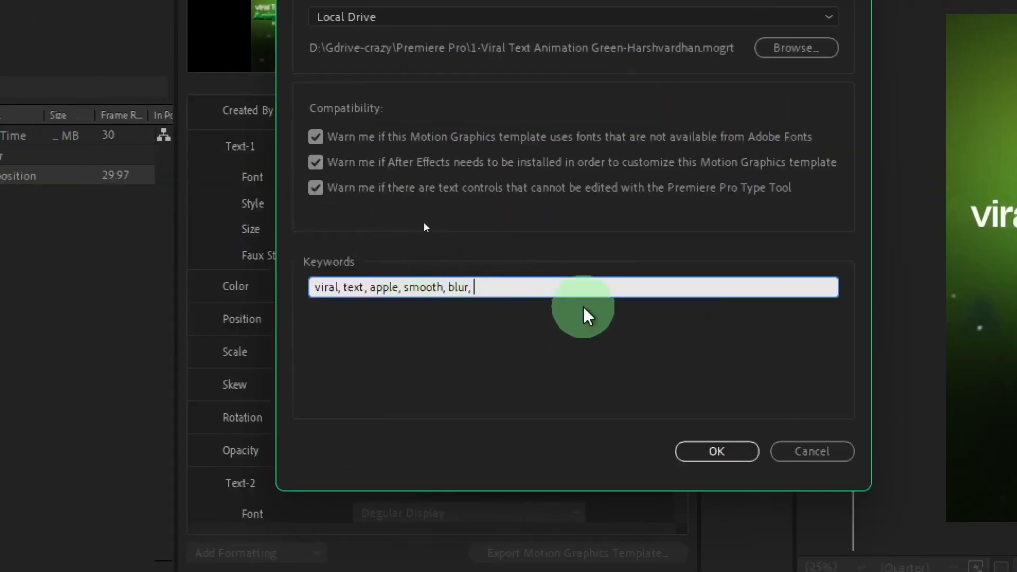
pyautogui.write('captions')
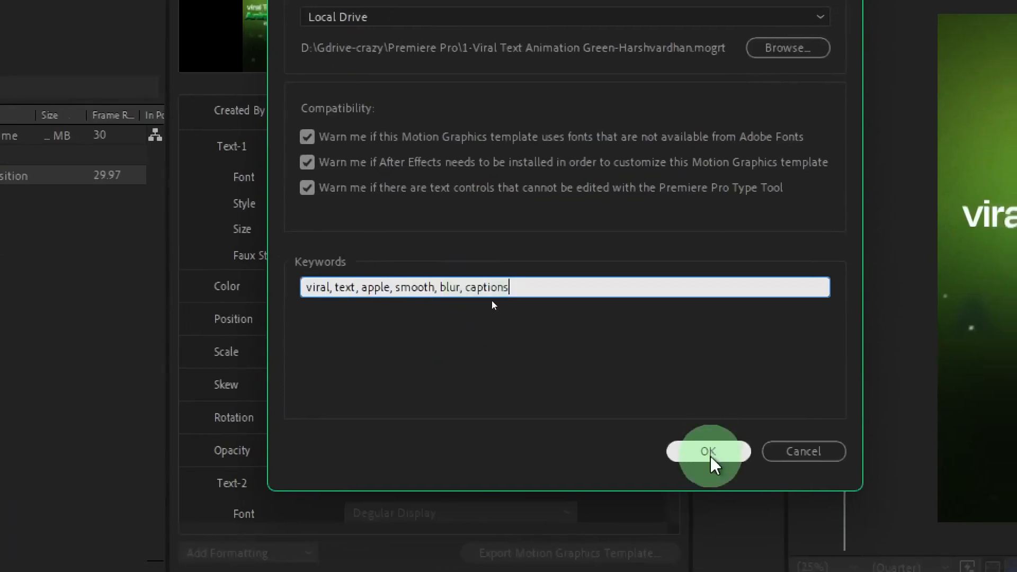
pyautogui.click(709, 451)
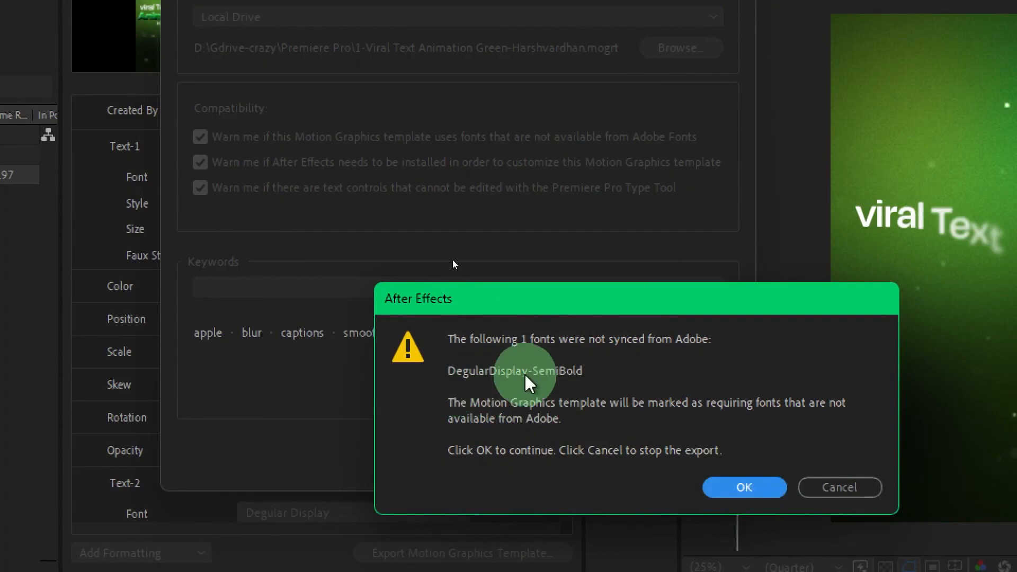
pyautogui.click(742, 489)
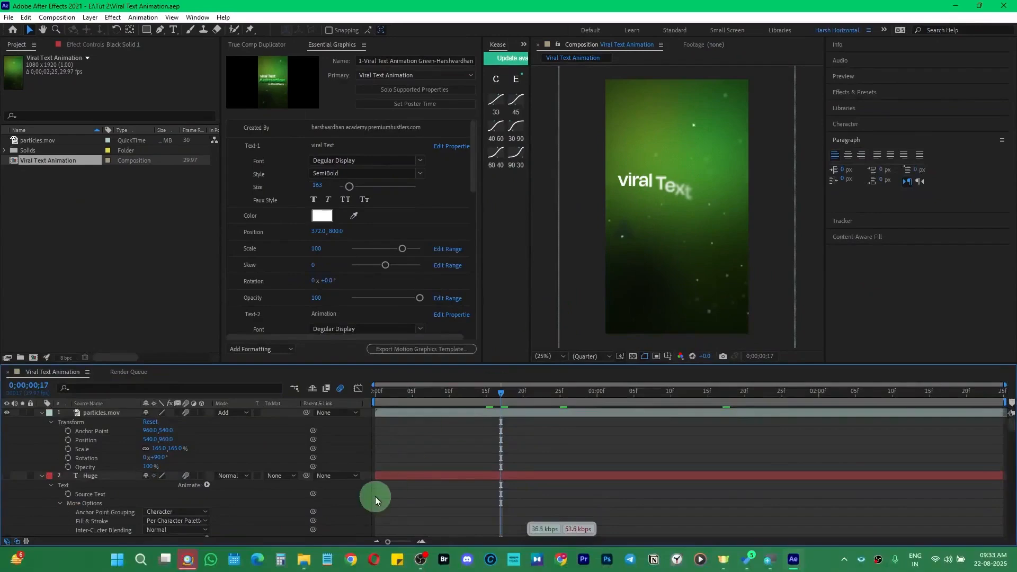
# Switch to File Explorer and select the exported Viral Text Animation Green .mogrt file in the Premiere Pro folder.
pyautogui.click(303, 559)
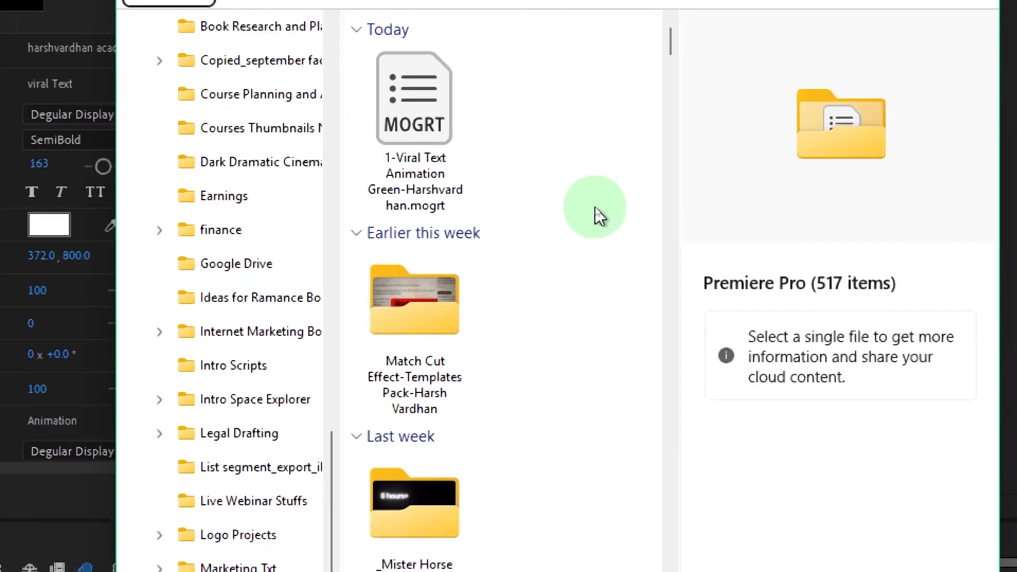
pyautogui.click(510, 165)
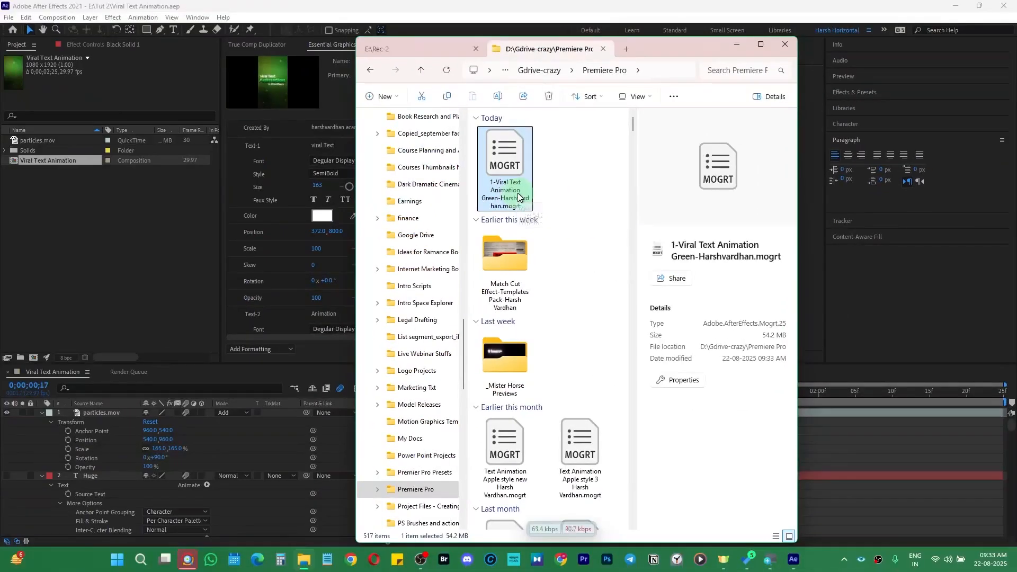
# Switch to Premiere Pro and display the Graphics Templates panel.
pyautogui.click(1008, 5)
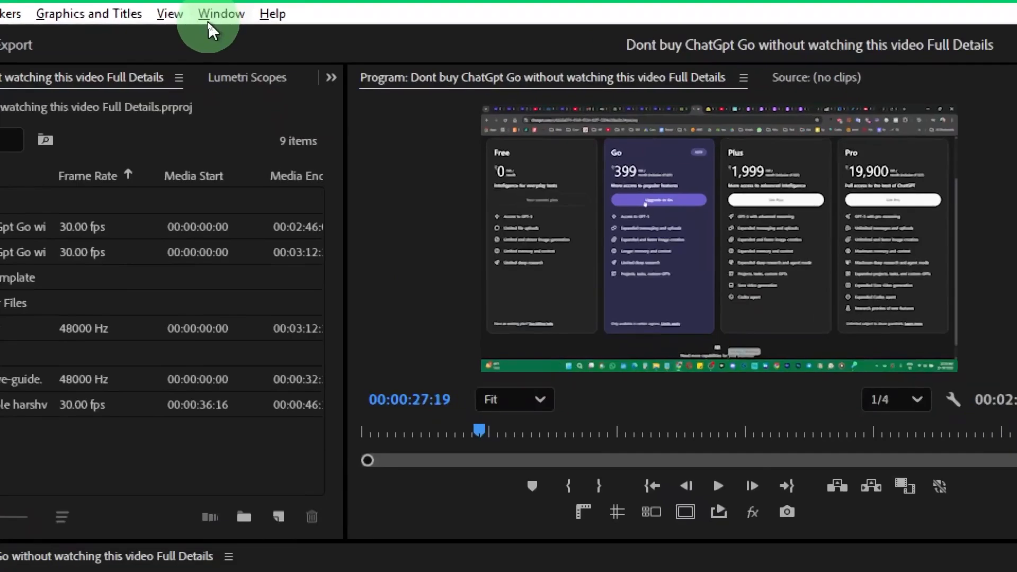
pyautogui.click(214, 17)
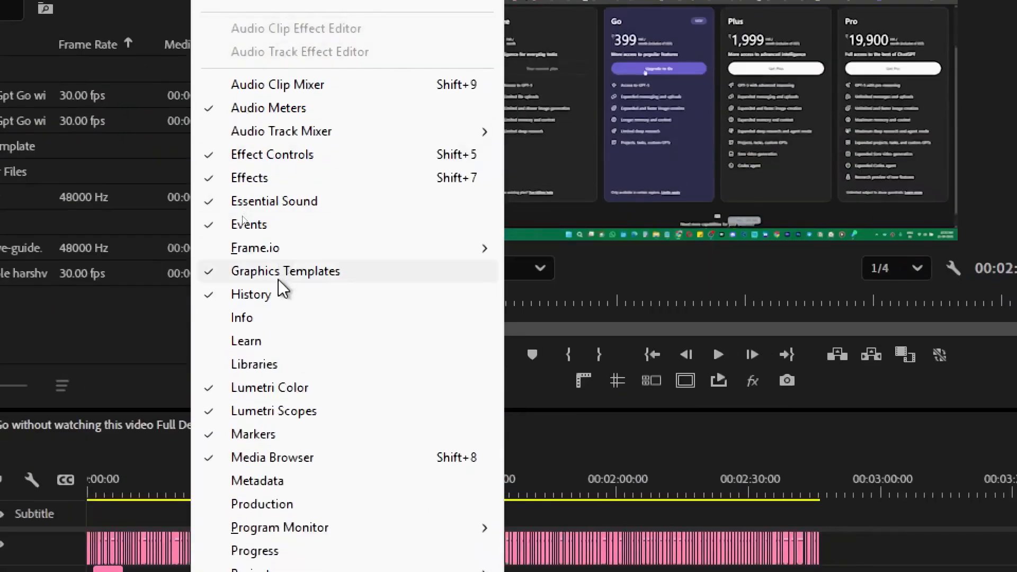
pyautogui.click(334, 272)
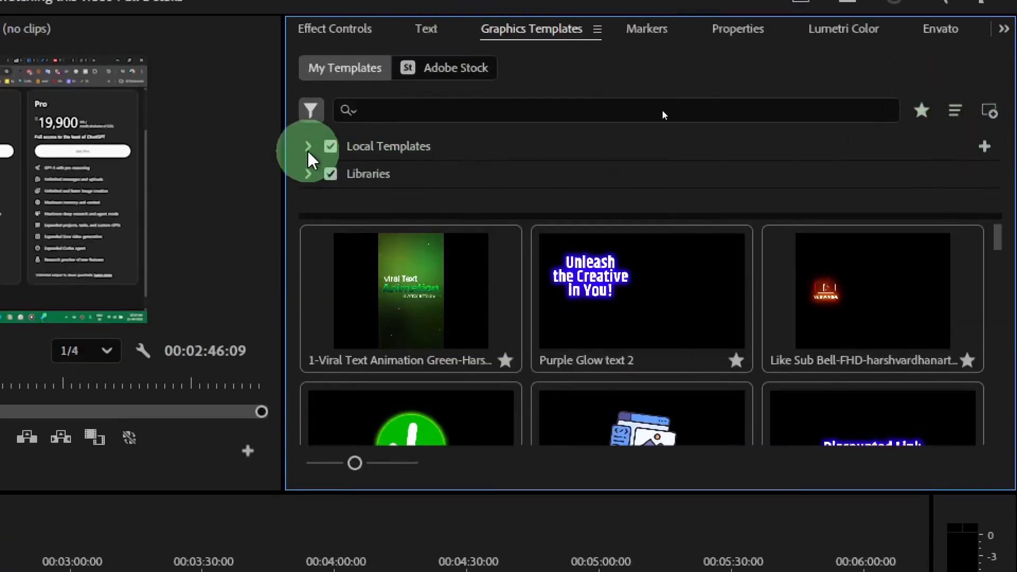
# Try to add the Premiere Pro folder in D:\Gdrive-crazy as an additional local templates folder.
pyautogui.click(984, 146)
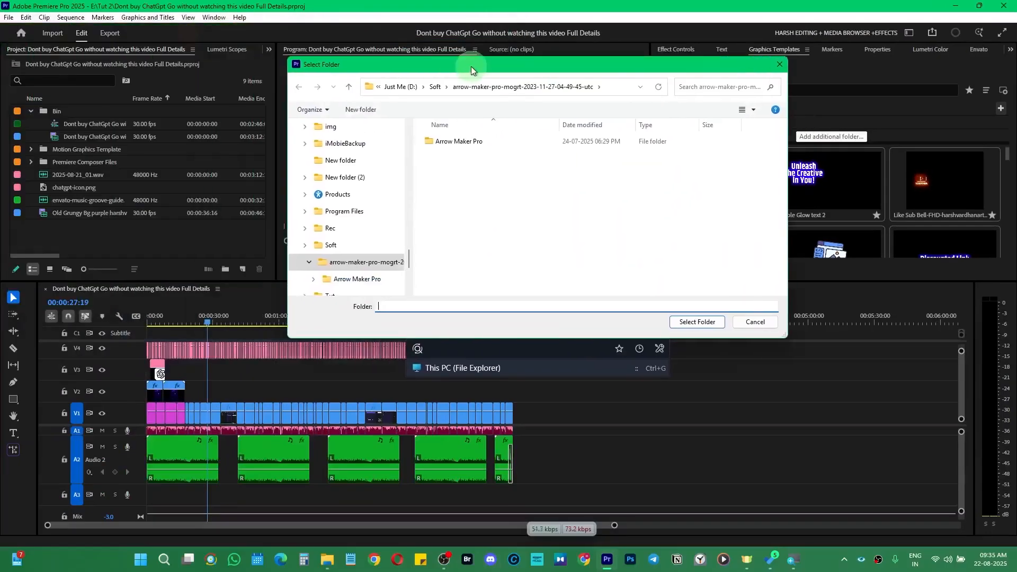
pyautogui.scroll(5, 339, 209)
pyautogui.scroll(3, 348, 201)
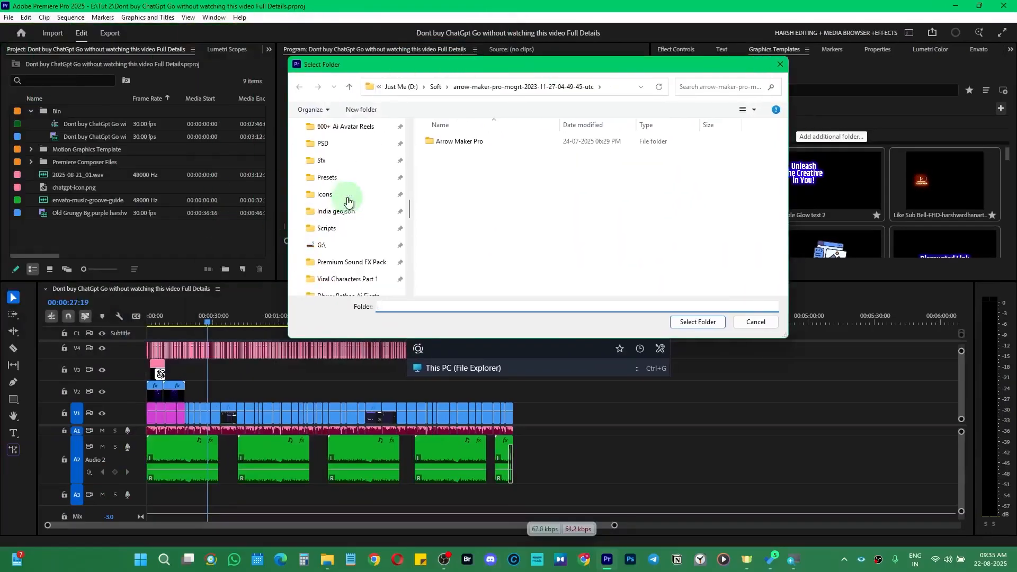
pyautogui.scroll(-2, 354, 212)
pyautogui.scroll(4, 355, 212)
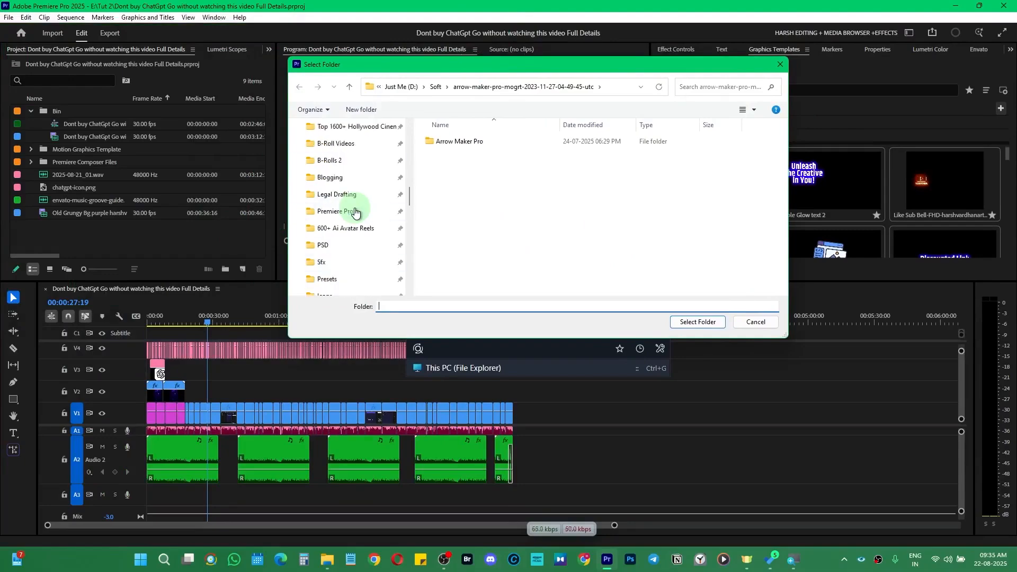
pyautogui.click(344, 214)
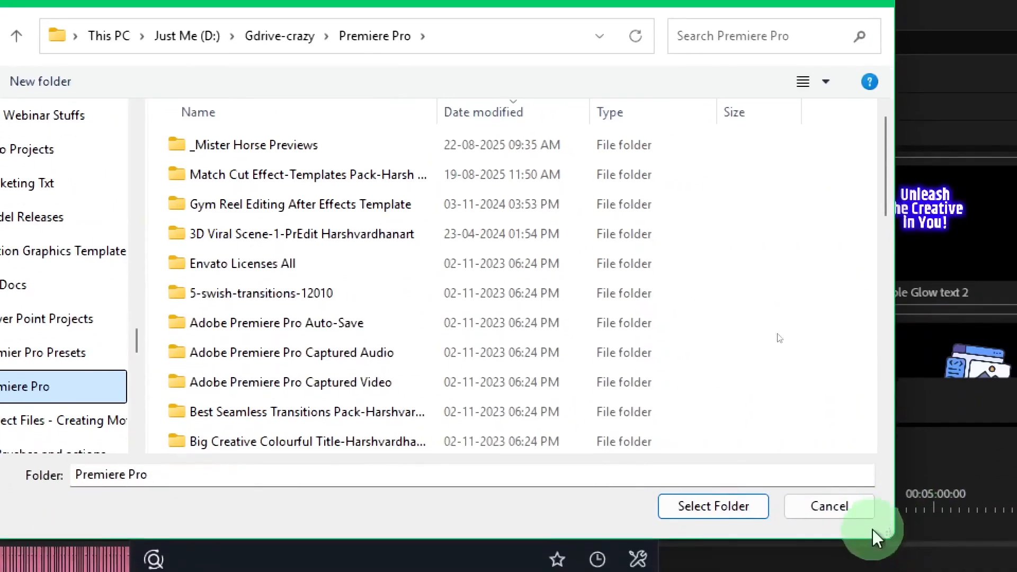
pyautogui.click(713, 505)
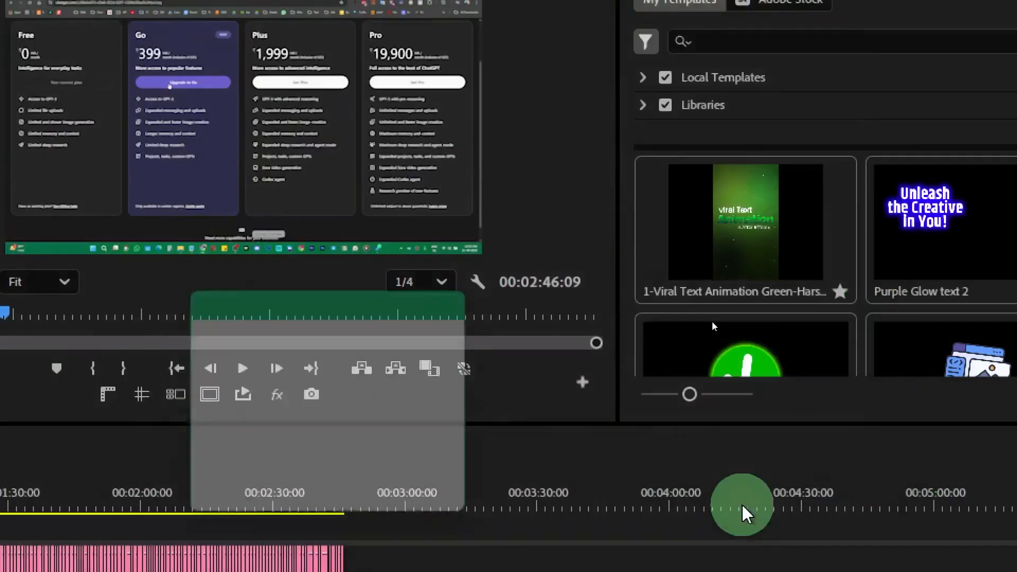
pyautogui.moveTo(336, 304); pyautogui.dragTo(451, 111)
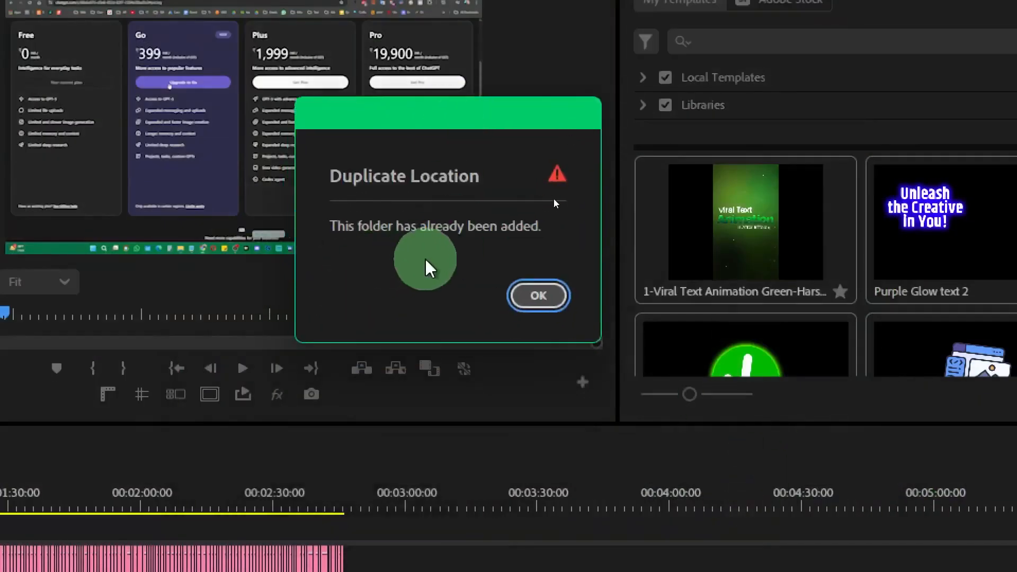
pyautogui.click(539, 296)
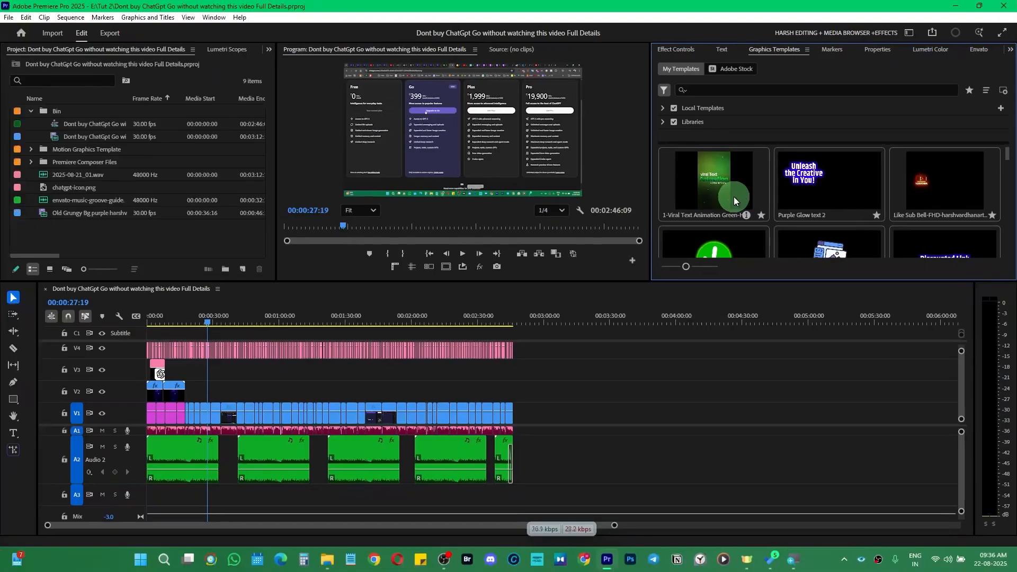
# Check the exported .mogrt file in the Premiere Pro folder in File Explorer and return to Premiere Pro.
pyautogui.moveTo(327, 559)
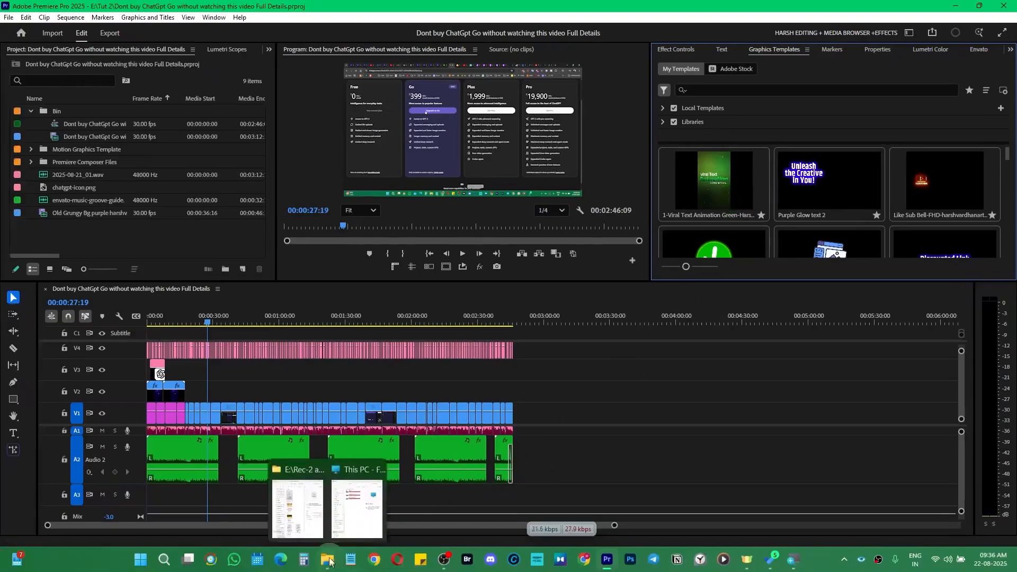
pyautogui.click(308, 508)
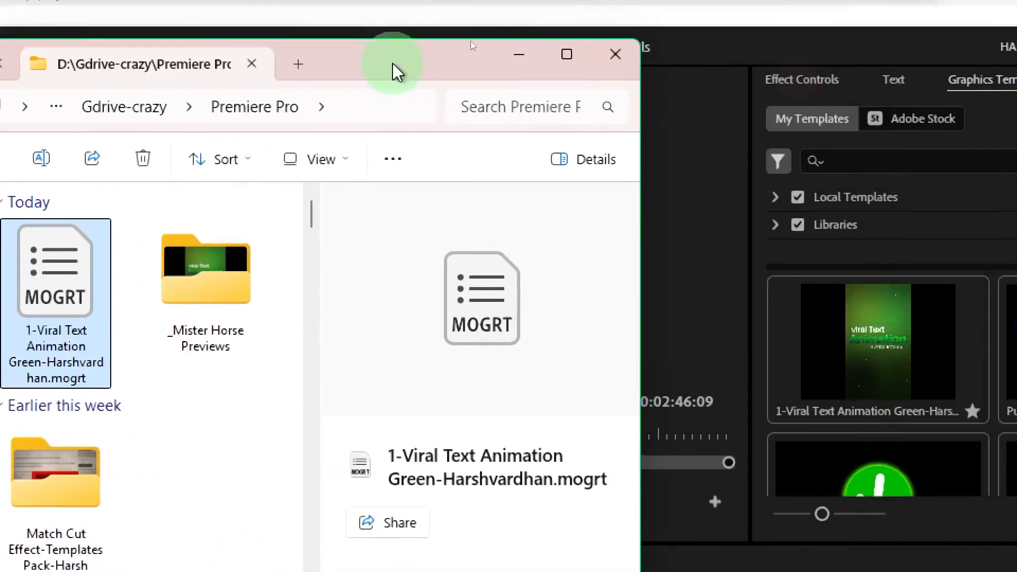
pyautogui.moveTo(69, 340); pyautogui.dragTo(316, 281)
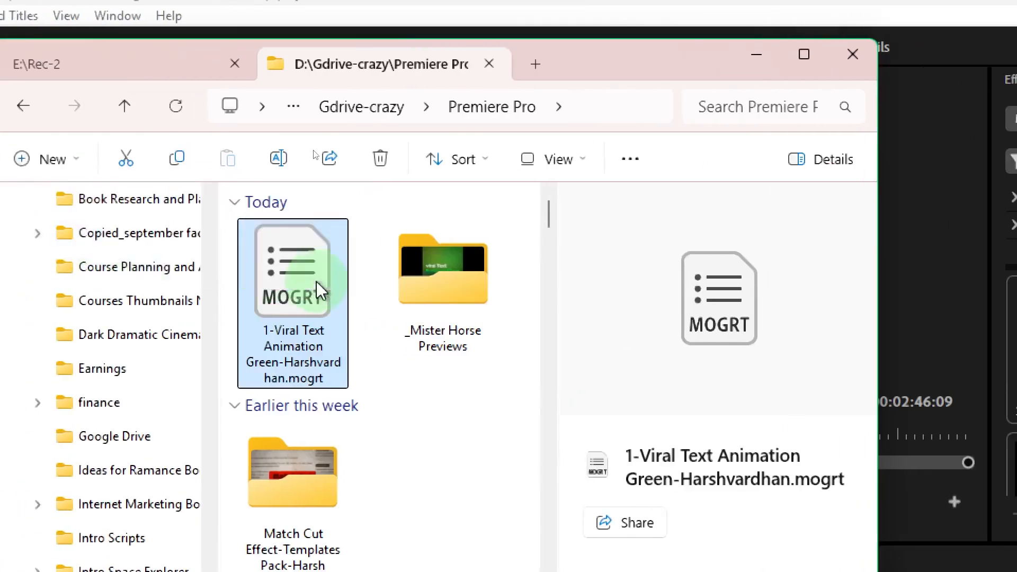
pyautogui.click(761, 56)
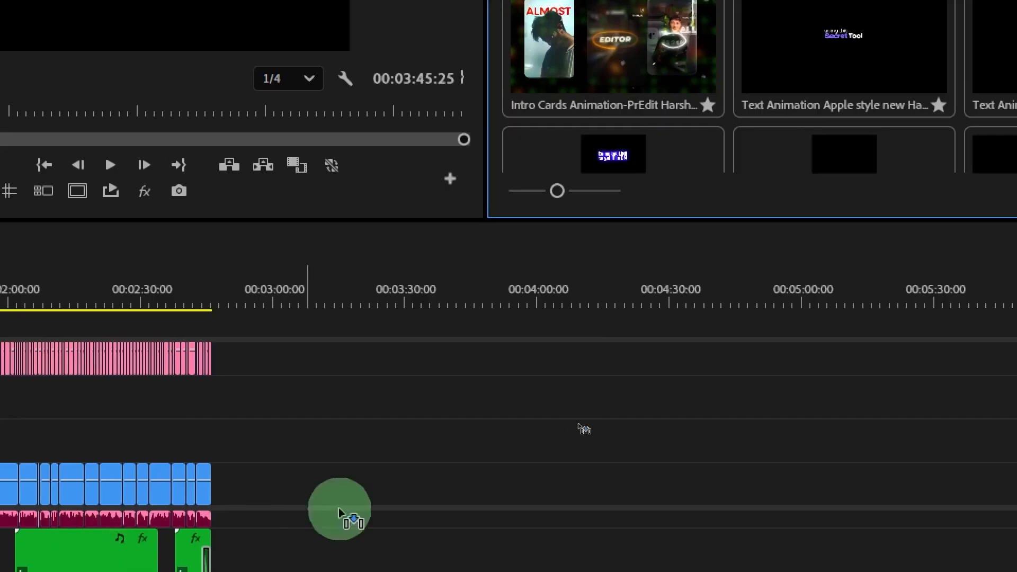
# Place the green viral text animation template on track V2 in the empty stretch after the last clip, and move the playhead to it.
pyautogui.moveTo(340, 508); pyautogui.dragTo(377, 442)
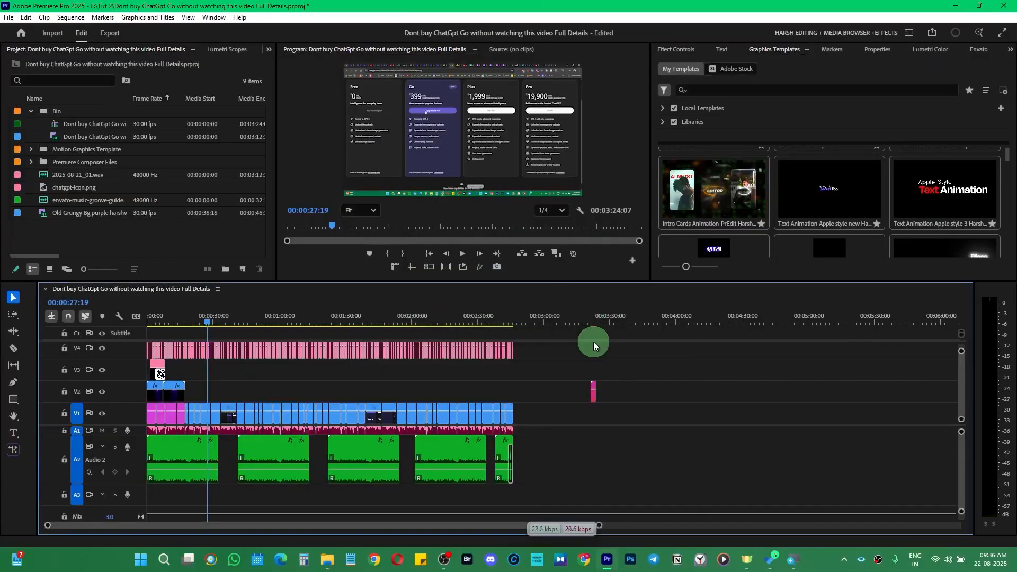
pyautogui.click(593, 320)
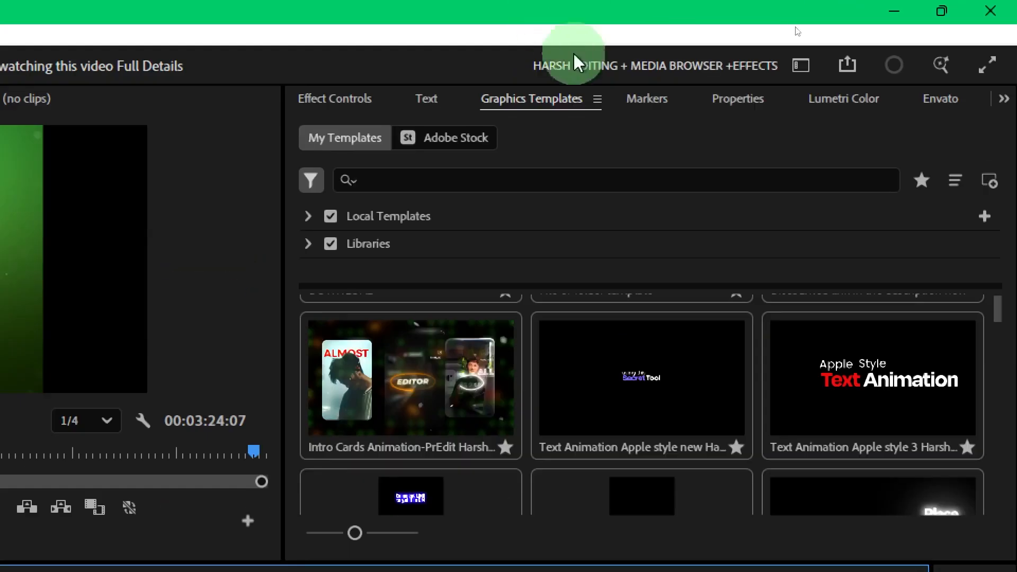
# Review the placed template's editable properties, from the text and colour controls down to Transform and Crop.
pyautogui.click(744, 103)
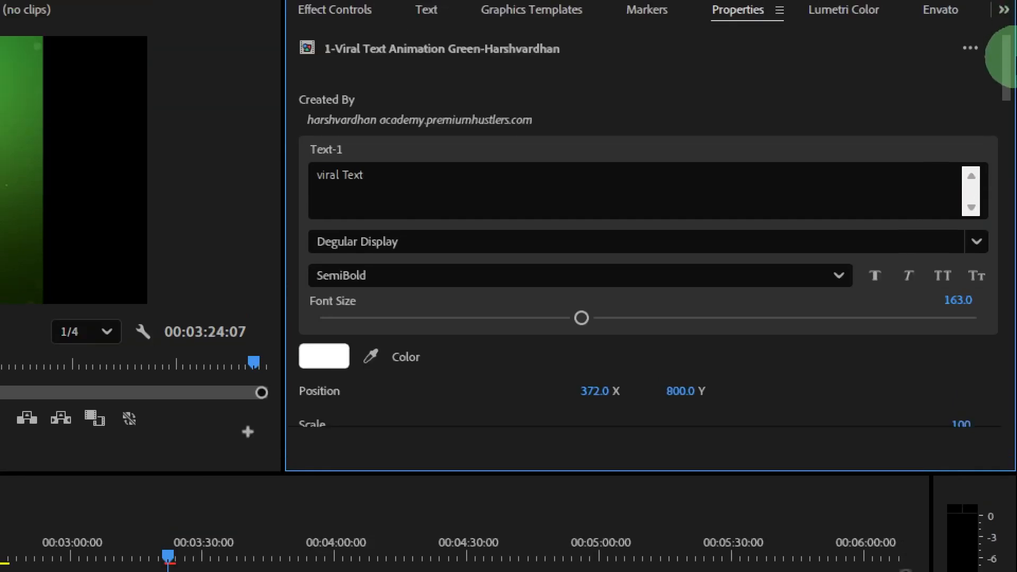
pyautogui.scroll(-10, 483, 218)
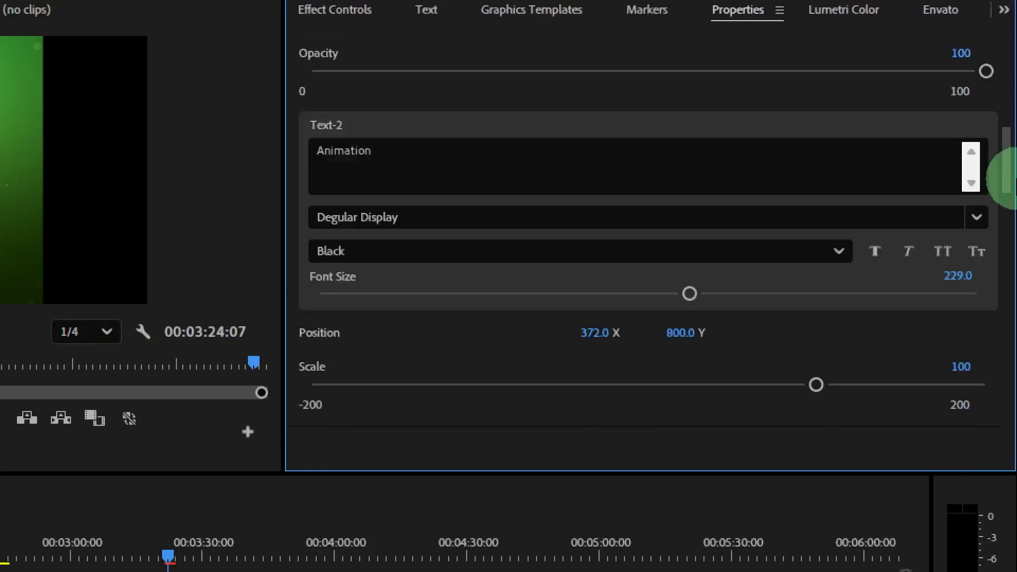
pyautogui.click(394, 133)
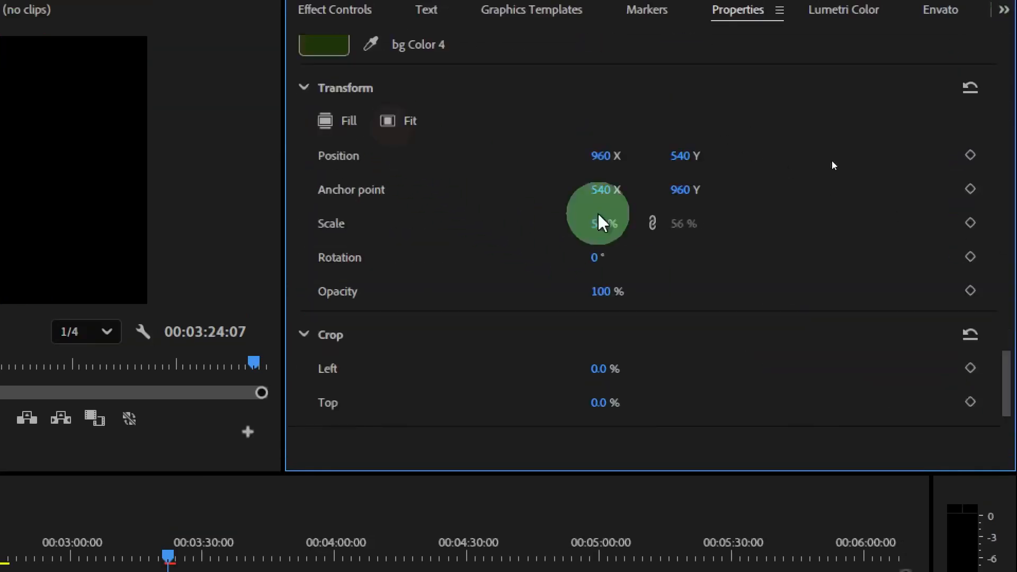
pyautogui.moveTo(1008, 373); pyautogui.dragTo(1009, 81)
pyautogui.moveTo(1008, 202); pyautogui.dragTo(1010, 154)
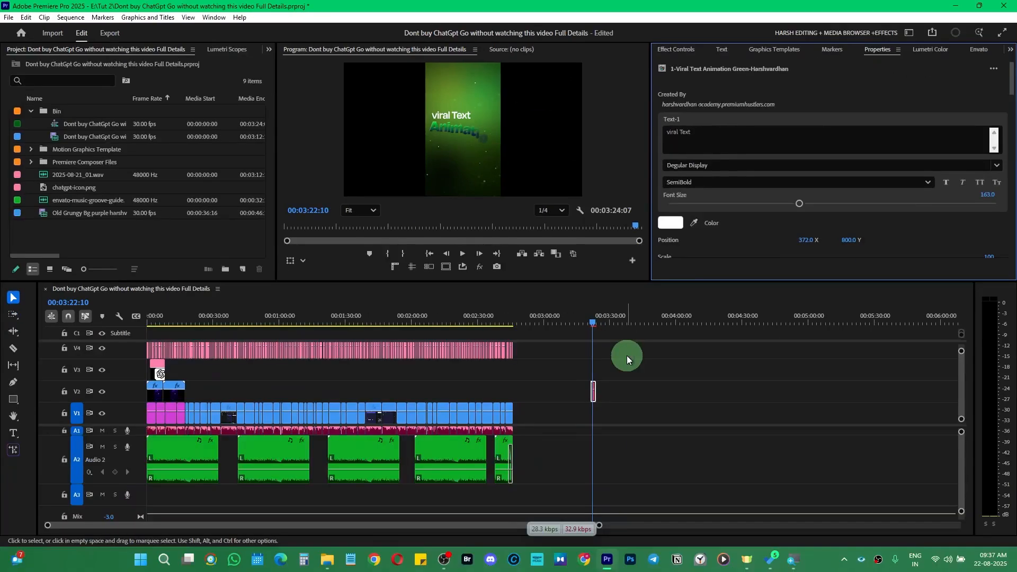
# Replace the wording of Text-1 with "Apple Text" and apply it to the graphic.
pyautogui.moveTo(616, 436); pyautogui.dragTo(646, 432)
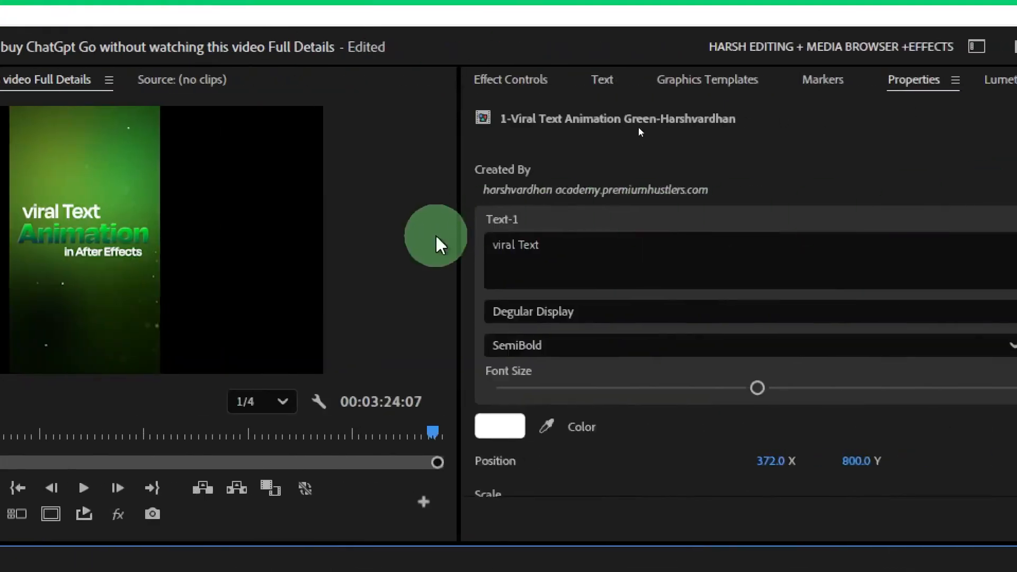
pyautogui.moveTo(549, 245); pyautogui.dragTo(422, 245)
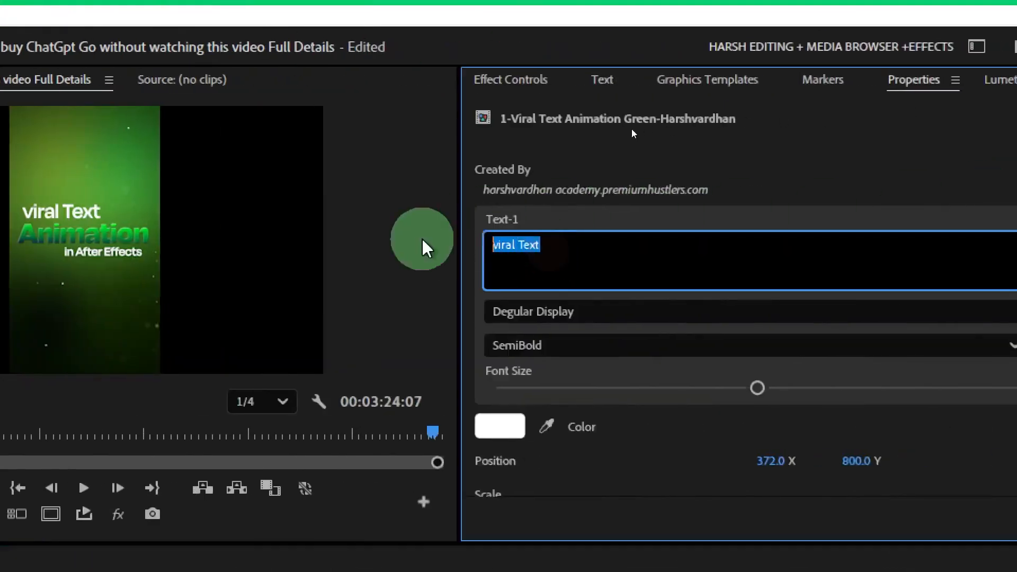
pyautogui.write('Apple Text')
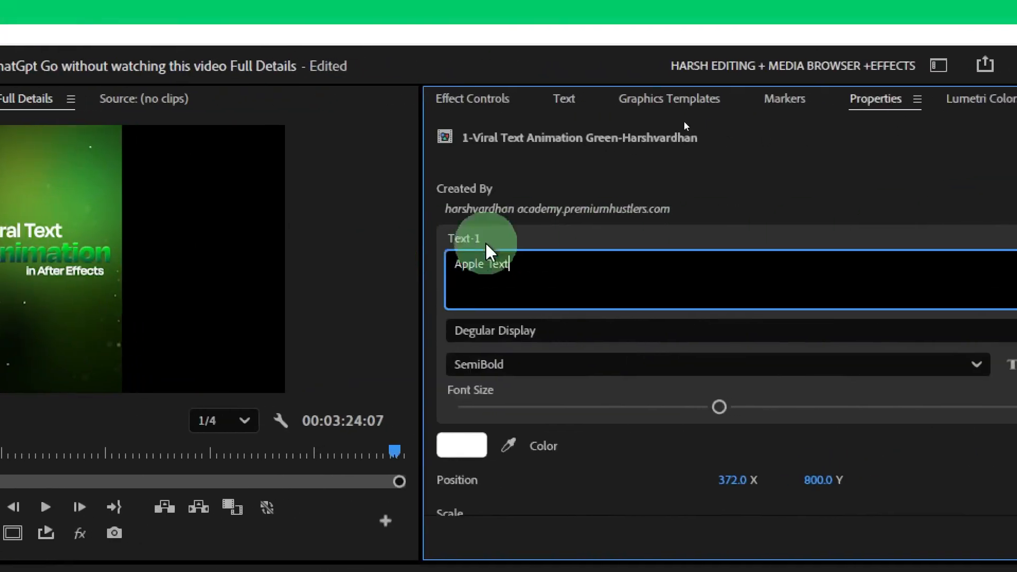
pyautogui.click(516, 238)
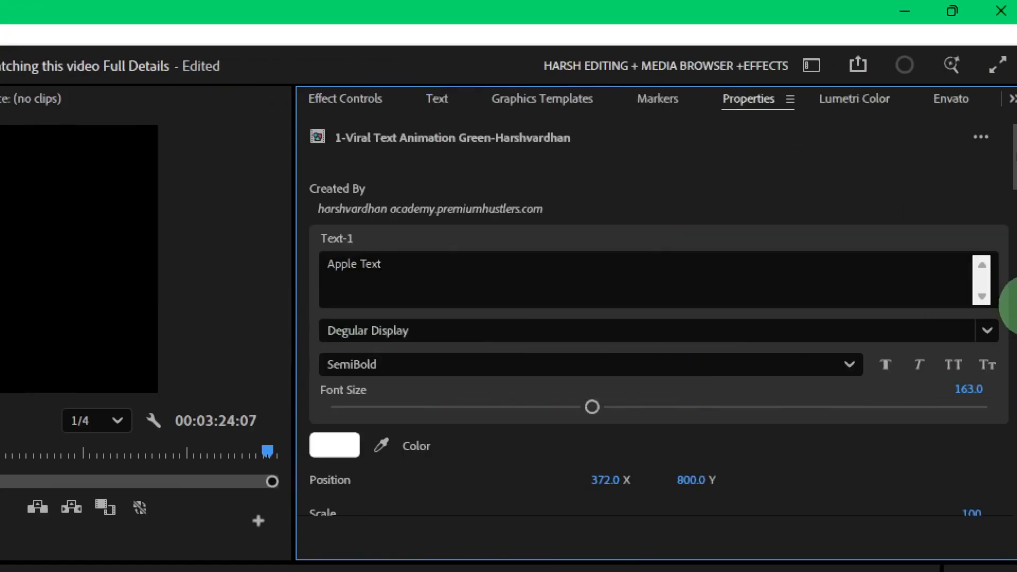
# Limit the font list to favourites and try Anton and Baloo as the Text-1 font.
pyautogui.click(989, 334)
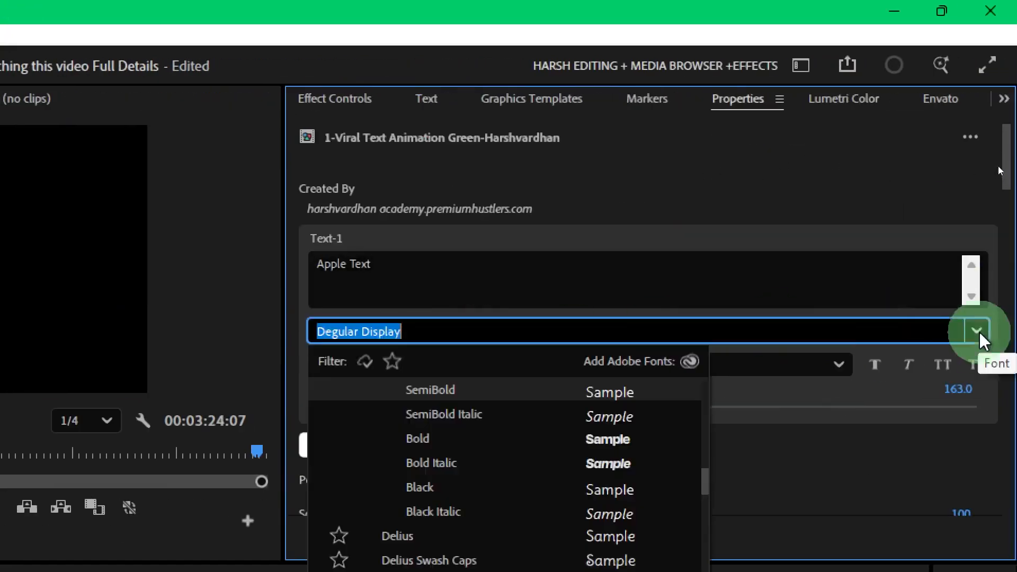
pyautogui.click(391, 361)
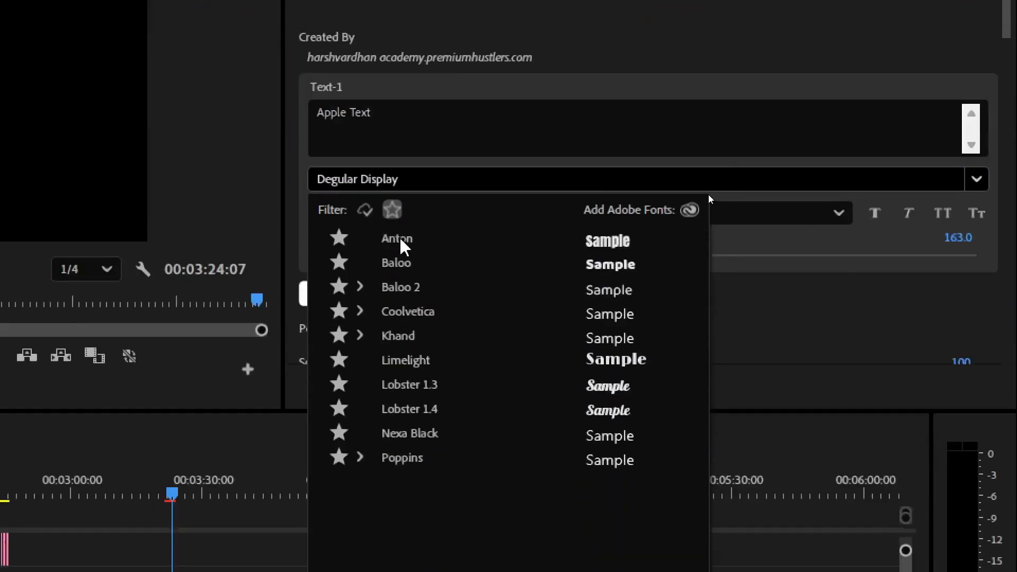
pyautogui.click(401, 239)
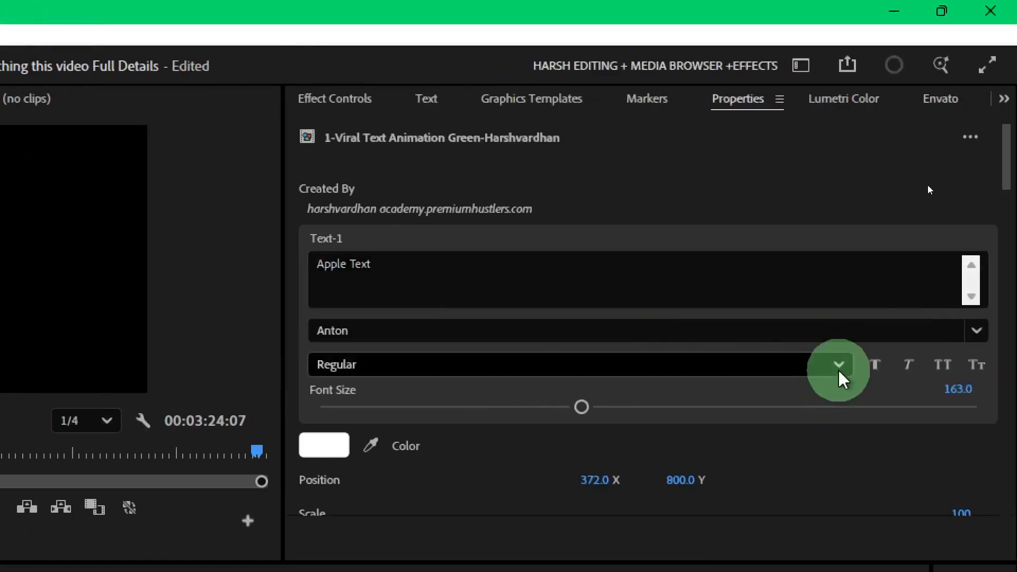
pyautogui.click(839, 365)
pyautogui.click(839, 365)
pyautogui.click(977, 331)
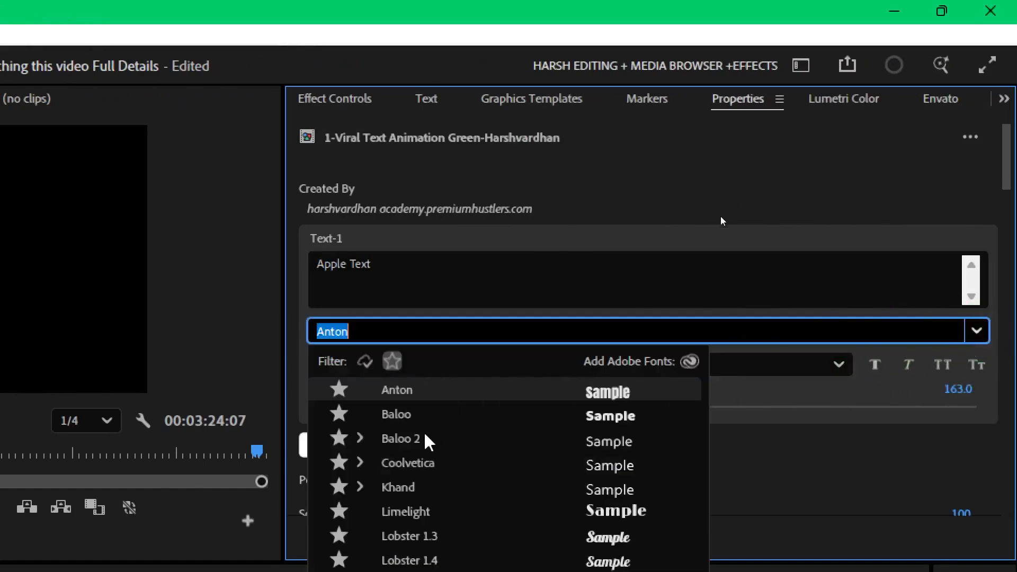
pyautogui.click(397, 415)
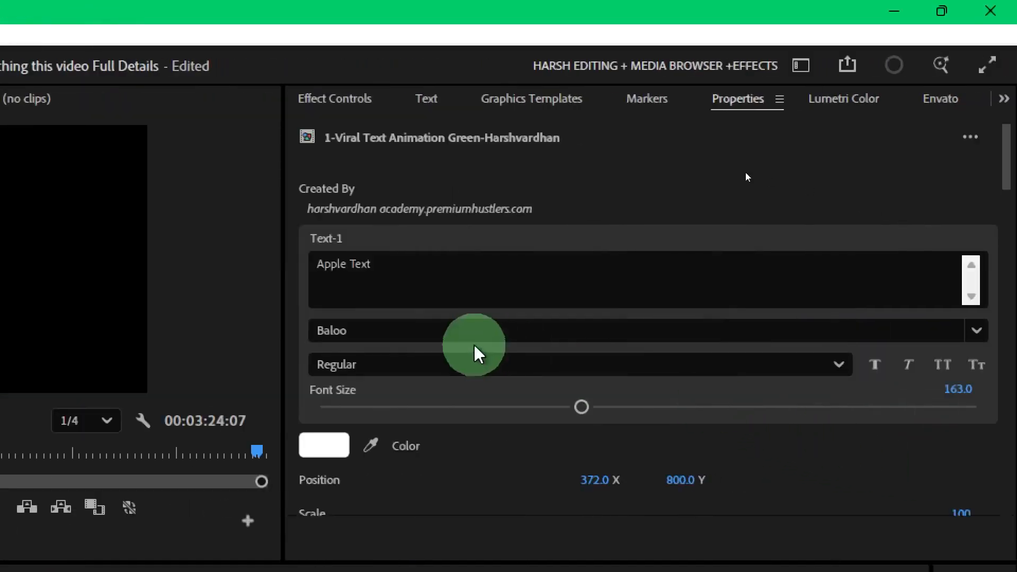
# Set the Text-1 font to Khand with the Bold style.
pyautogui.click(467, 330)
pyautogui.click(976, 332)
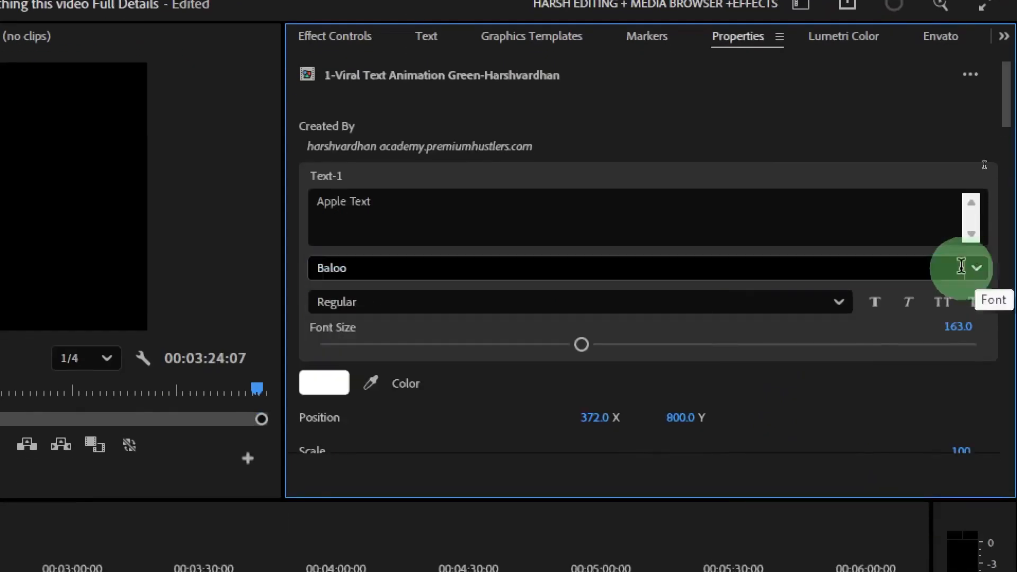
pyautogui.click(839, 302)
pyautogui.click(975, 273)
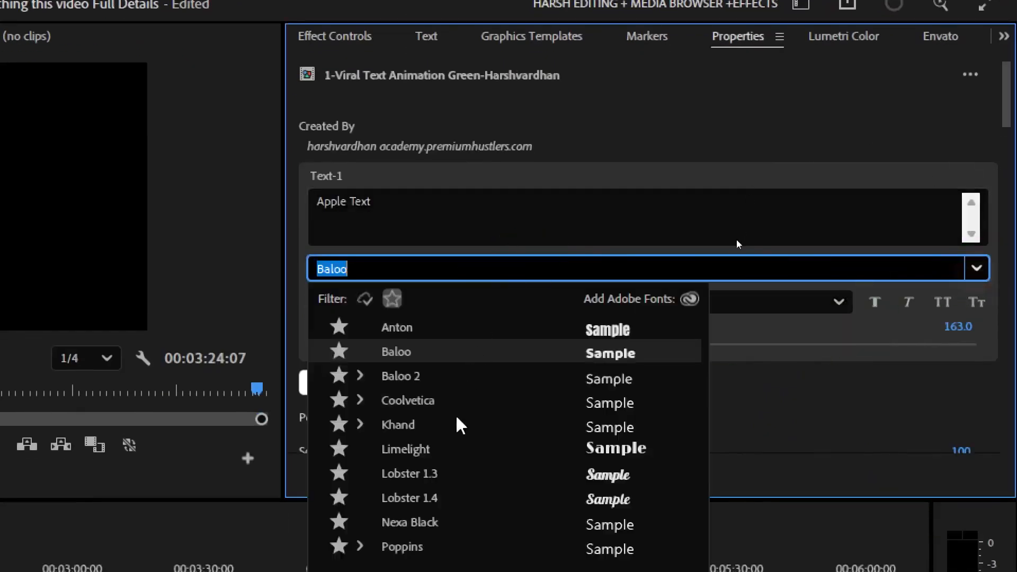
pyautogui.click(398, 426)
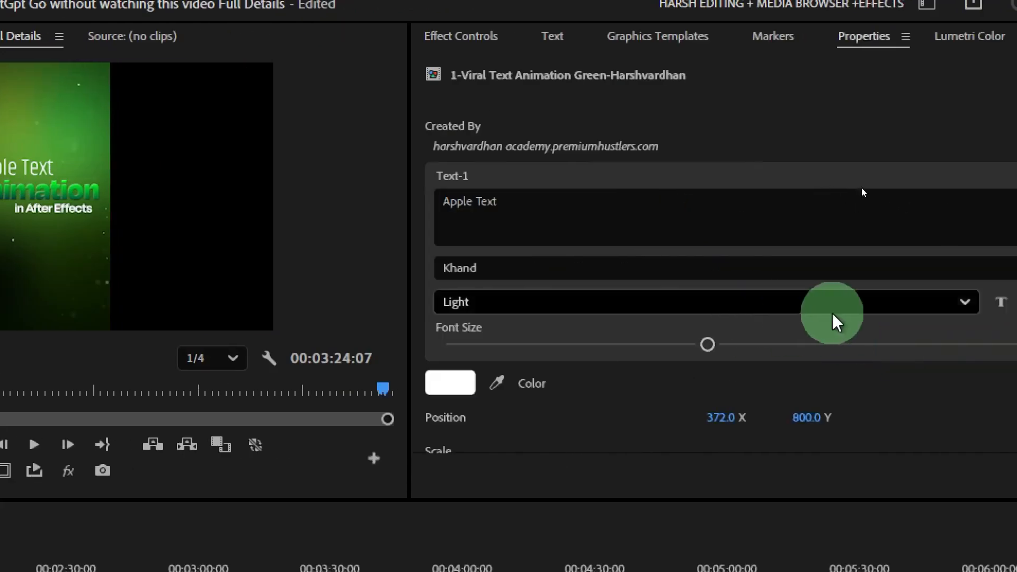
pyautogui.click(964, 309)
pyautogui.click(568, 438)
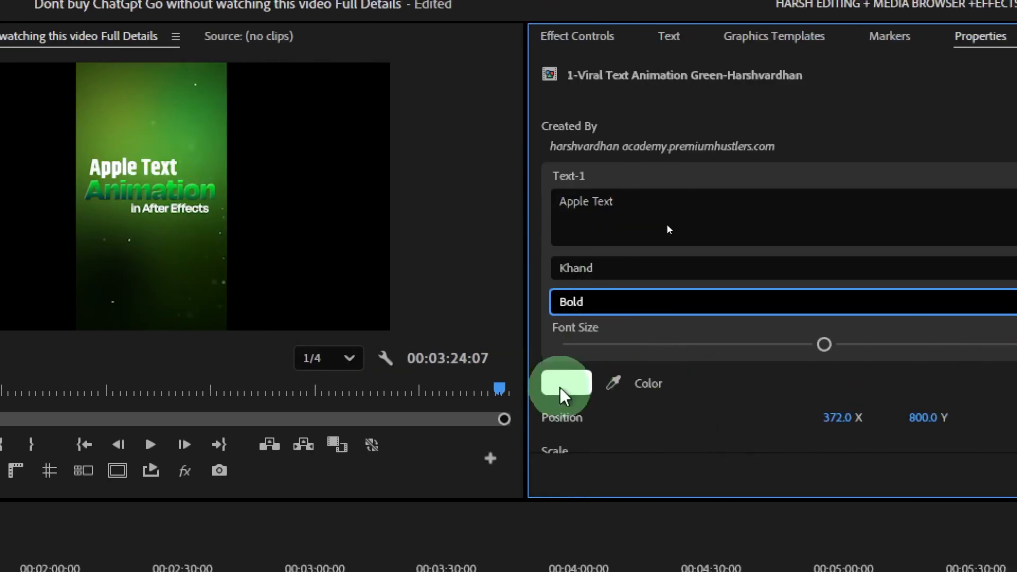
# Try a dark red and a green as the fill colour of Text-1.
pyautogui.click(797, 386)
pyautogui.click(255, 521)
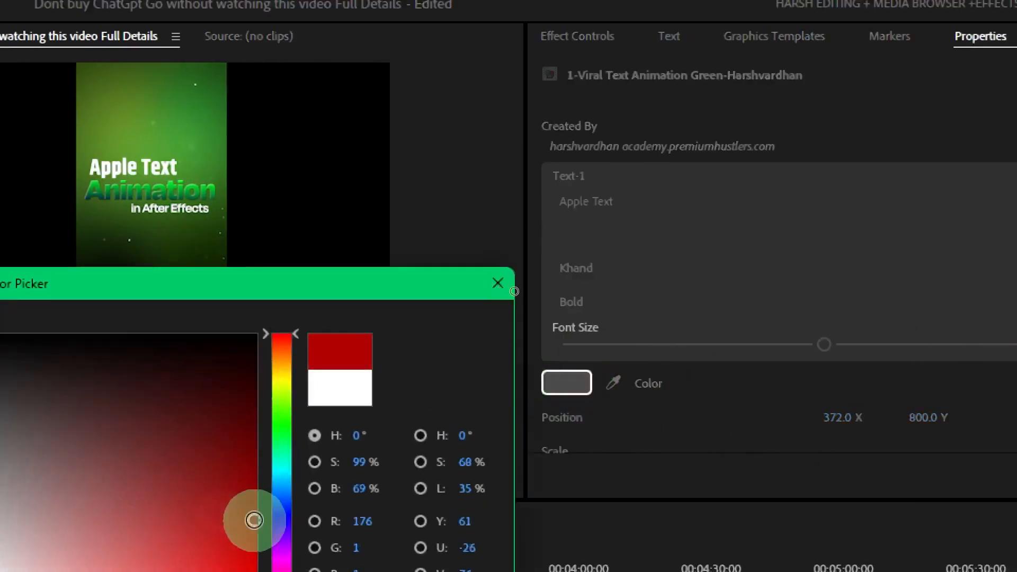
pyautogui.click(391, 536)
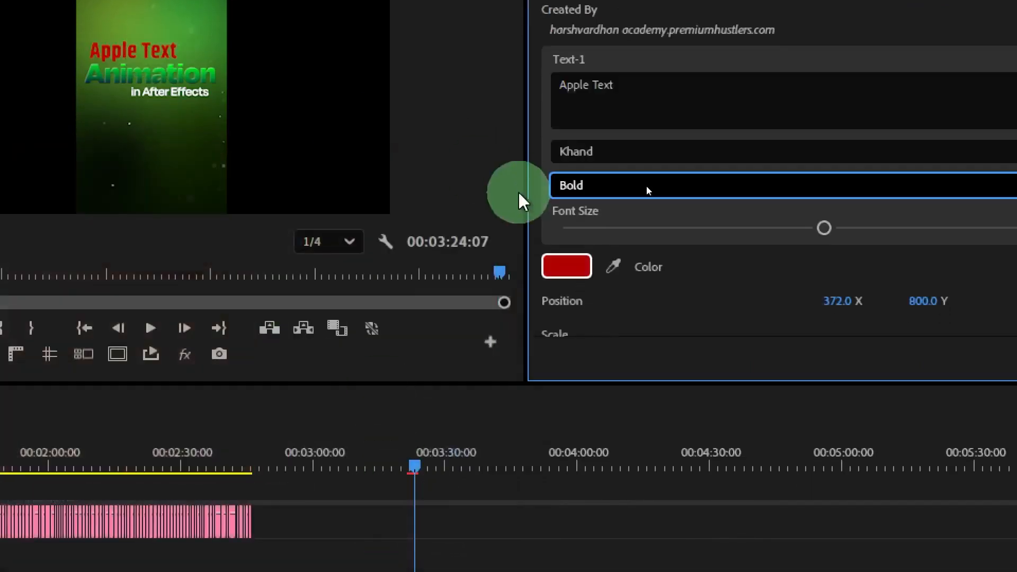
pyautogui.click(561, 267)
pyautogui.click(281, 316)
pyautogui.click(390, 537)
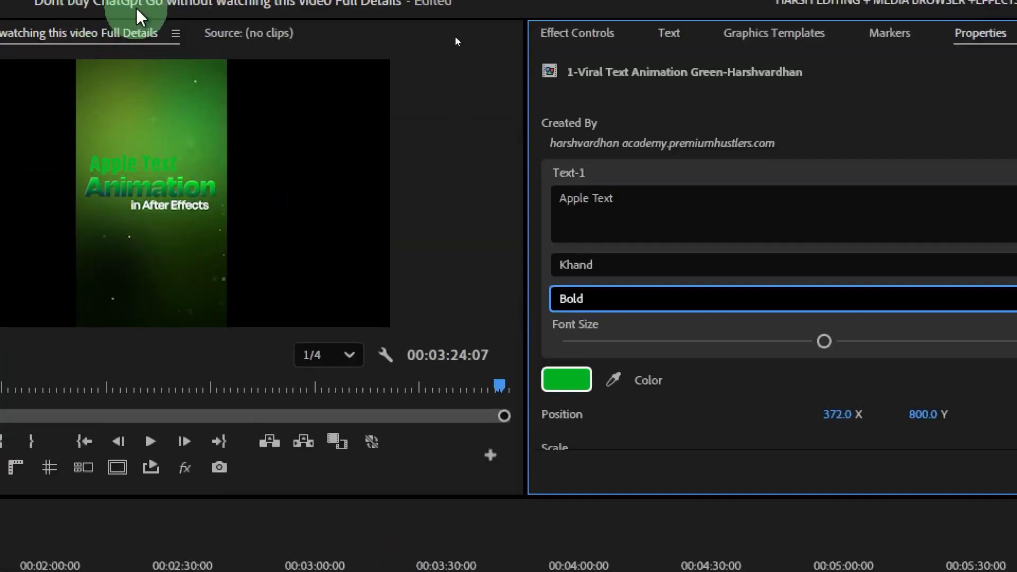
# Set the Text-1 colour to the near-white F3F3F3 and confirm it.
pyautogui.click(567, 266)
pyautogui.moveTo(133, 487); pyautogui.dragTo(69, 530)
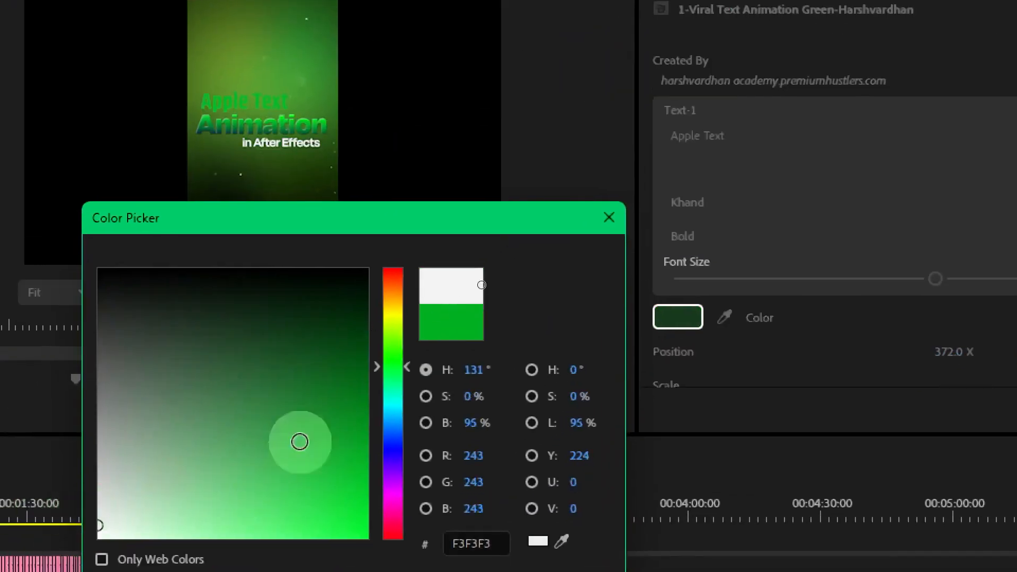
pyautogui.click(501, 491)
pyautogui.click(855, 289)
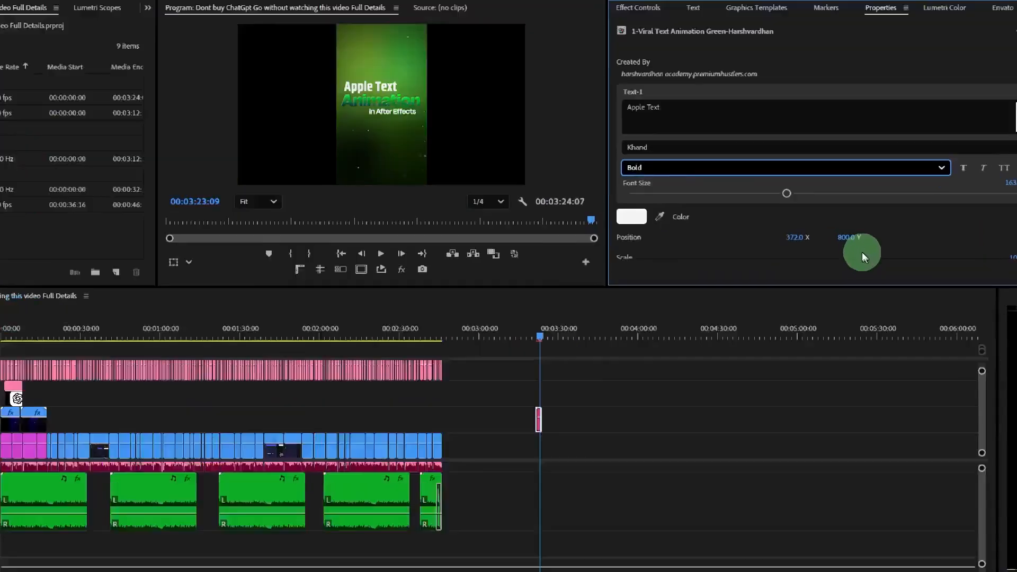
# Set Text-1's position to 336, 828 and its scale to 81, enlarging the preview area above the timeline.
pyautogui.scroll(-2, 1005, 135)
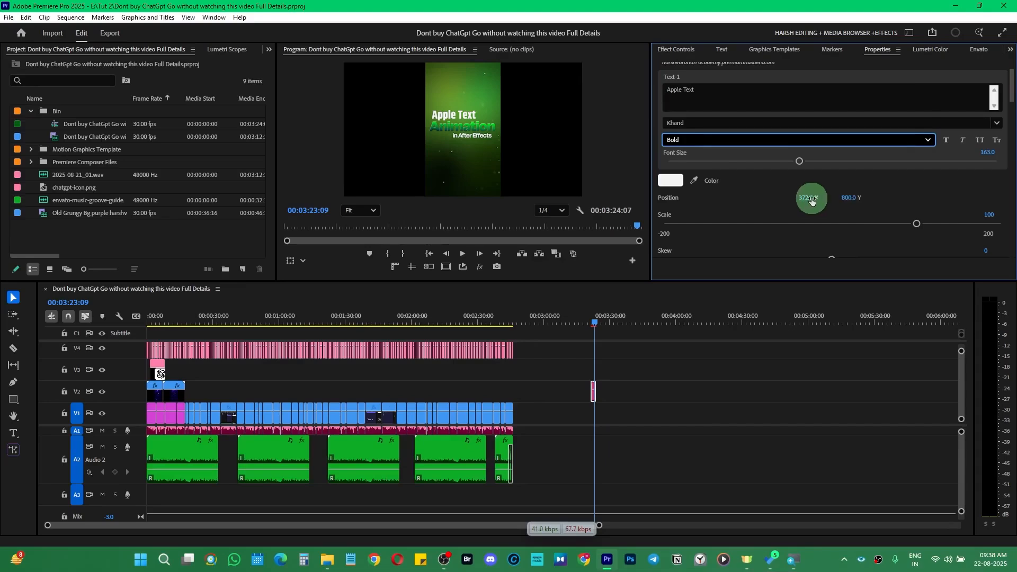
pyautogui.moveTo(811, 198); pyautogui.dragTo(789, 193)
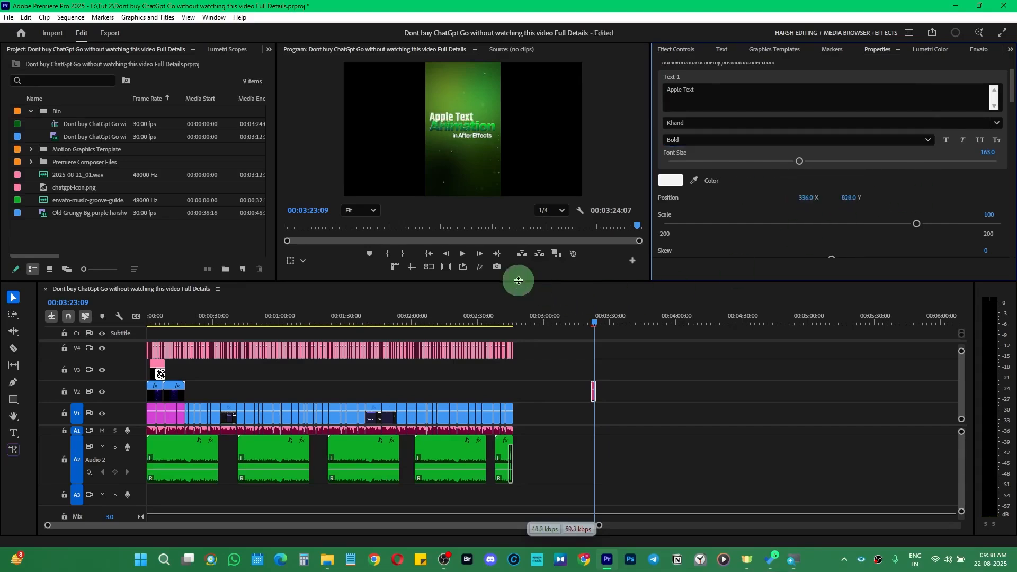
pyautogui.moveTo(518, 280); pyautogui.dragTo(583, 413)
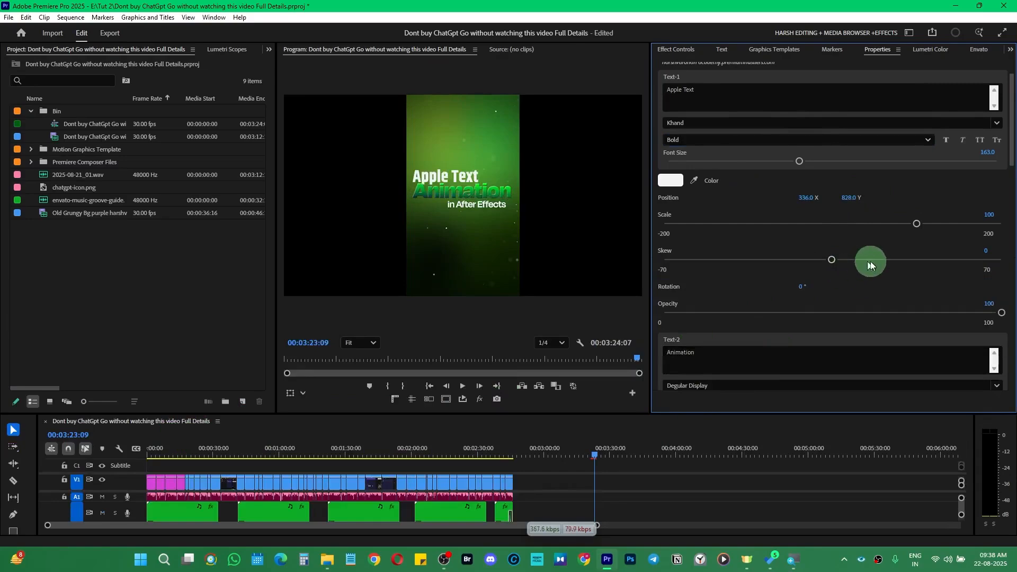
pyautogui.moveTo(919, 227)
pyautogui.mouseDown()
pyautogui.moveTo(851, 229)
pyautogui.moveTo(922, 229)
pyautogui.moveTo(901, 225)
pyautogui.mouseUp()
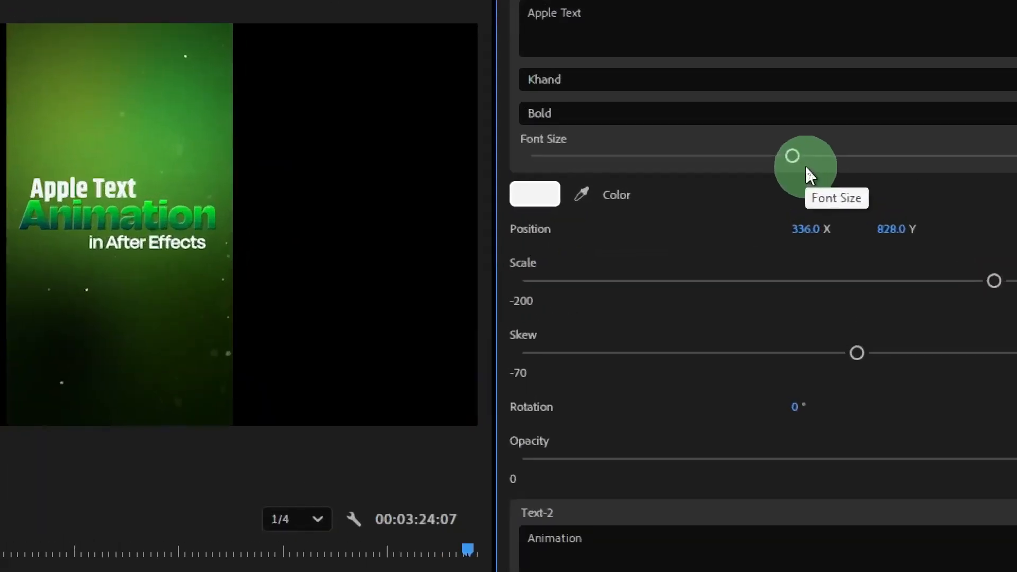
# Try a font size of 163.6, skew of -15, rotation of 63° and opacity of 42 on Text-1.
pyautogui.moveTo(805, 153)
pyautogui.mouseDown()
pyautogui.moveTo(856, 159)
pyautogui.moveTo(816, 154)
pyautogui.mouseUp()
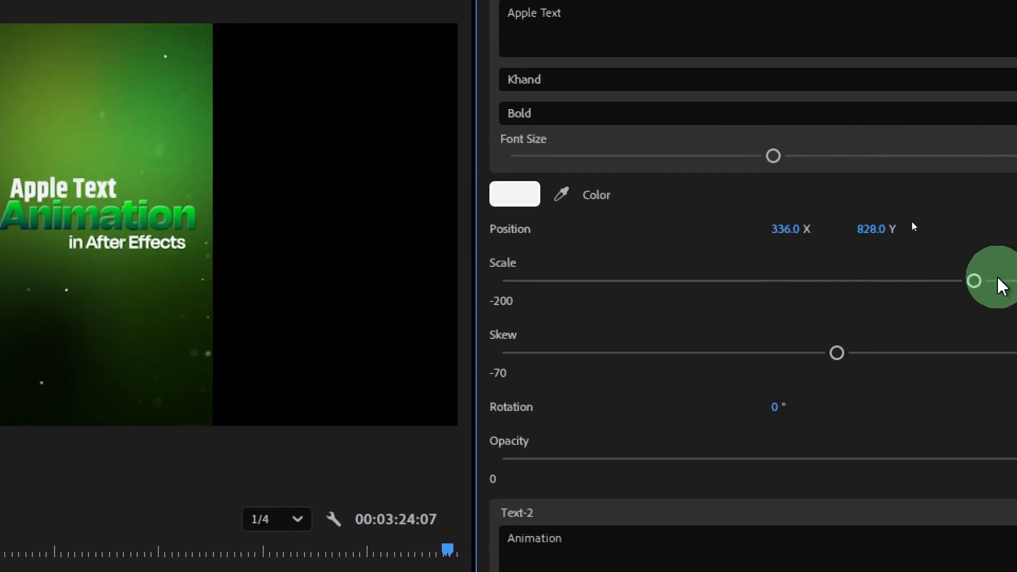
pyautogui.moveTo(836, 363); pyautogui.dragTo(757, 368)
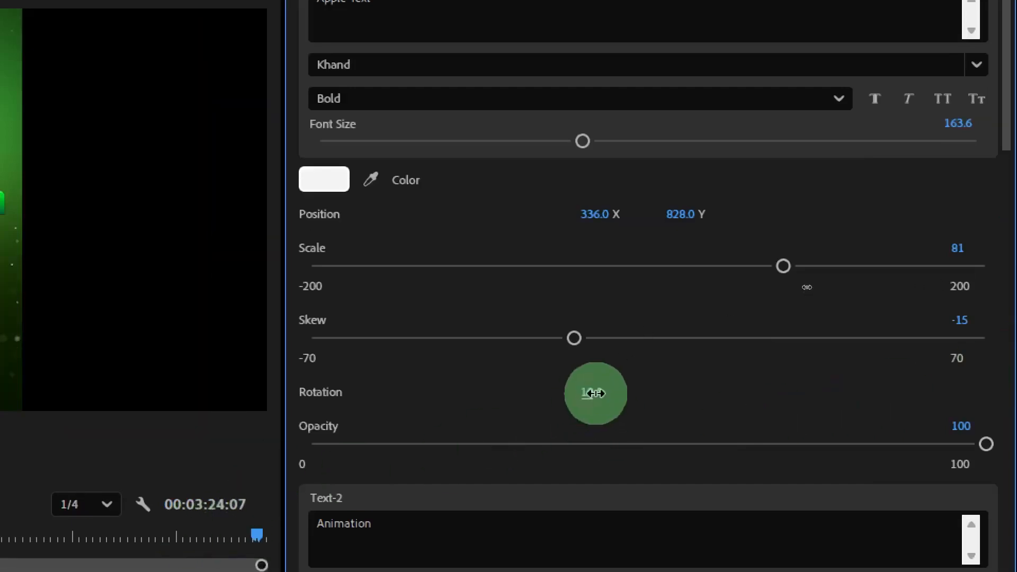
pyautogui.moveTo(593, 393); pyautogui.dragTo(651, 391)
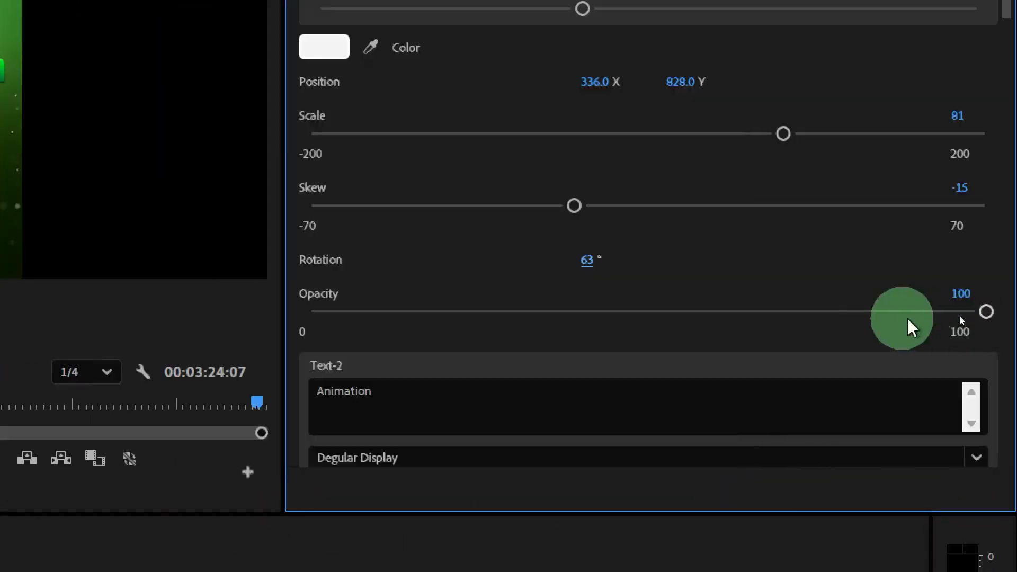
pyautogui.click(593, 313)
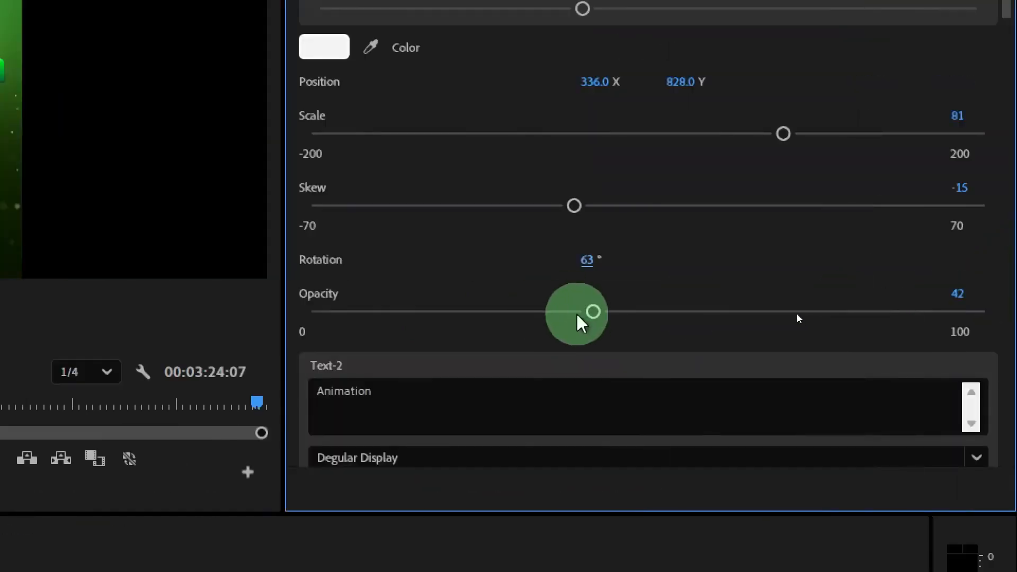
pyautogui.moveTo(592, 315); pyautogui.dragTo(1005, 312)
# Undo the opacity, rotation, skew and font size changes to Text-1, keeping its scale of 81.
pyautogui.hotkey('ctrl', 'z')
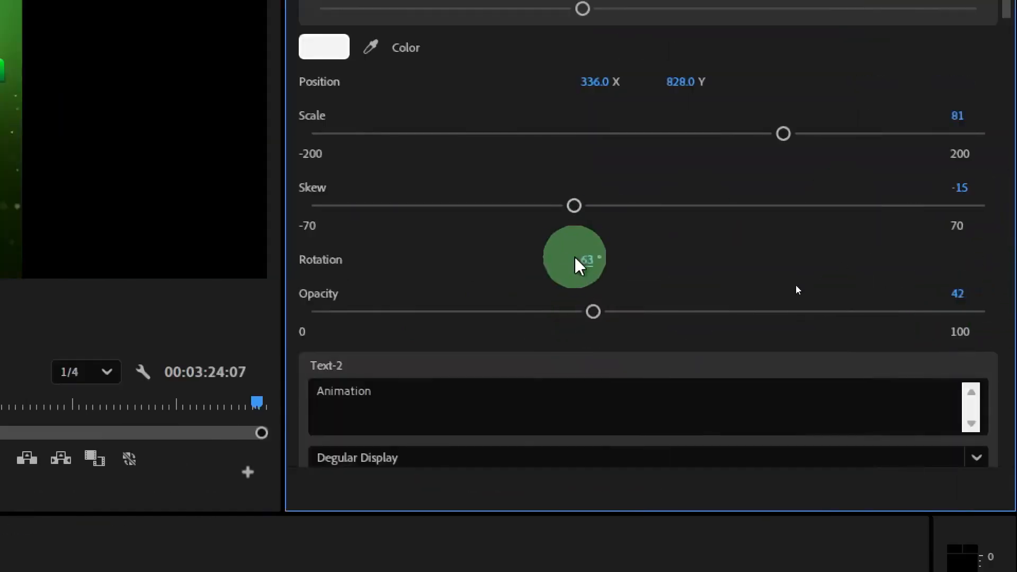
pyautogui.hotkey('ctrl', 'z')
pyautogui.hotkey('ctrl', 'z')
pyautogui.hotkey('ctrl', 'z')
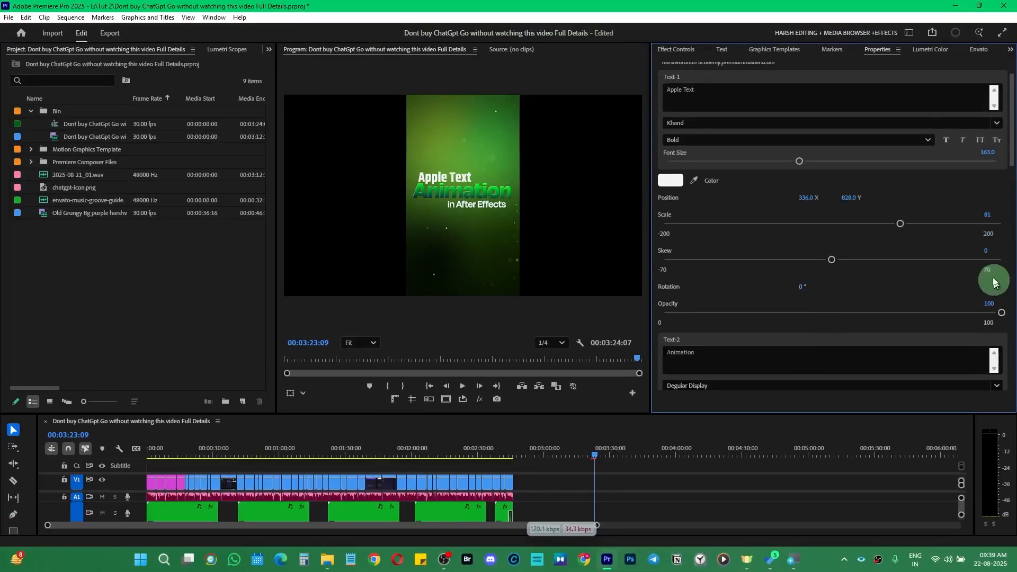
# Replace the wording of Text-2 with "Text Effect".
pyautogui.moveTo(1008, 174); pyautogui.dragTo(1008, 215)
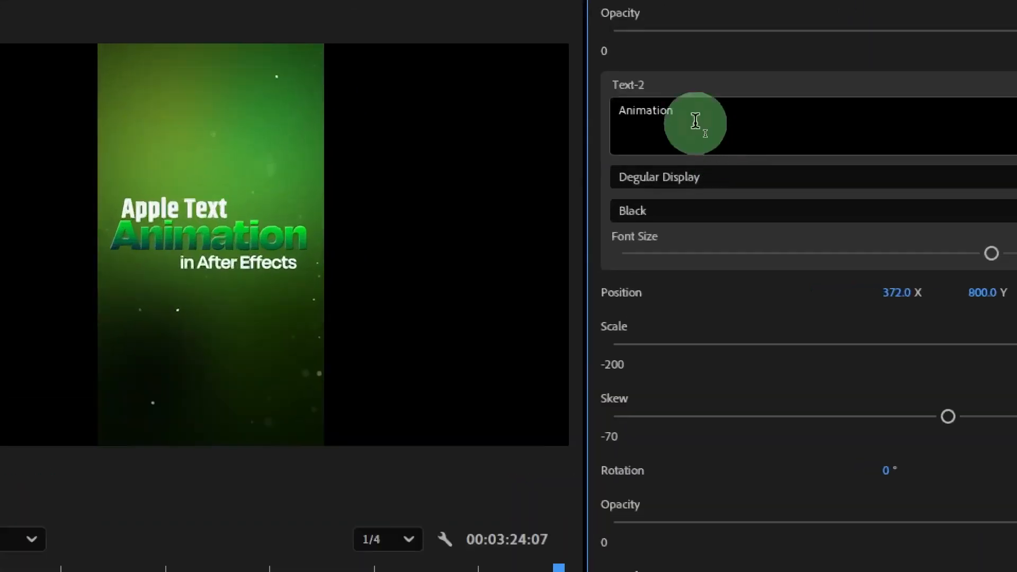
pyautogui.moveTo(708, 136); pyautogui.dragTo(640, 130)
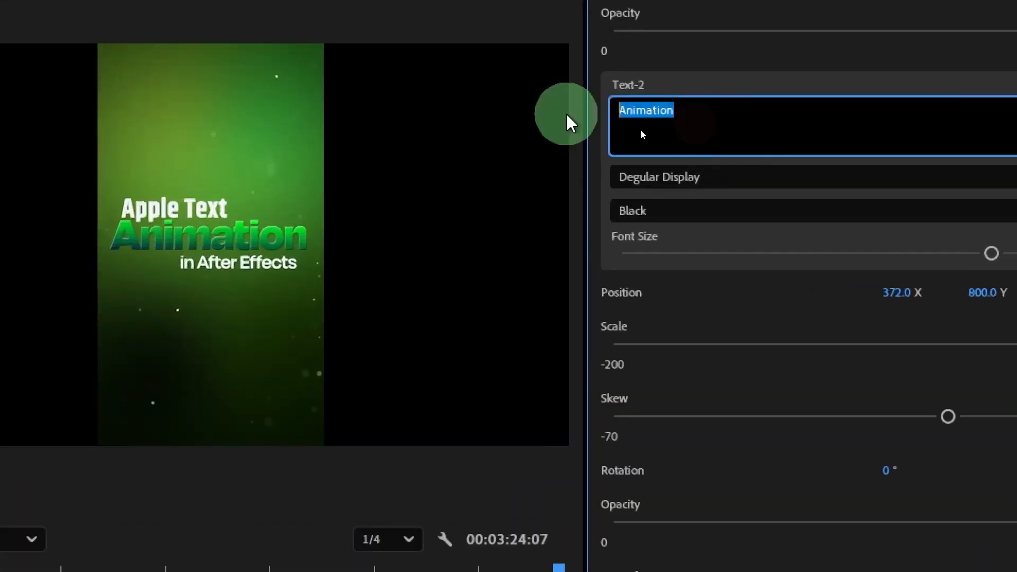
pyautogui.write('Text Effect')
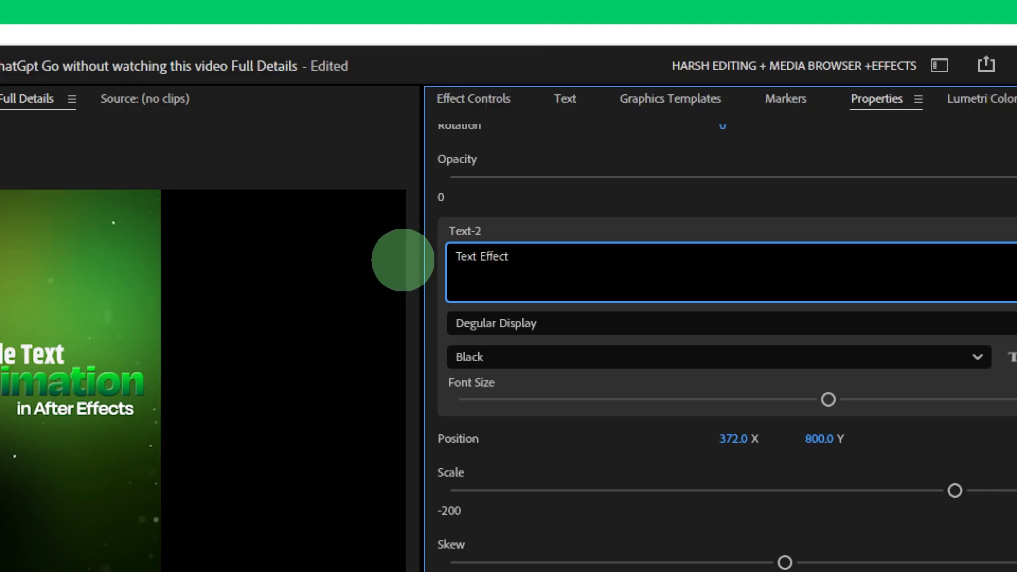
# Set Text-2's font size to 232 and its horizontal position to 357.
pyautogui.click(546, 223)
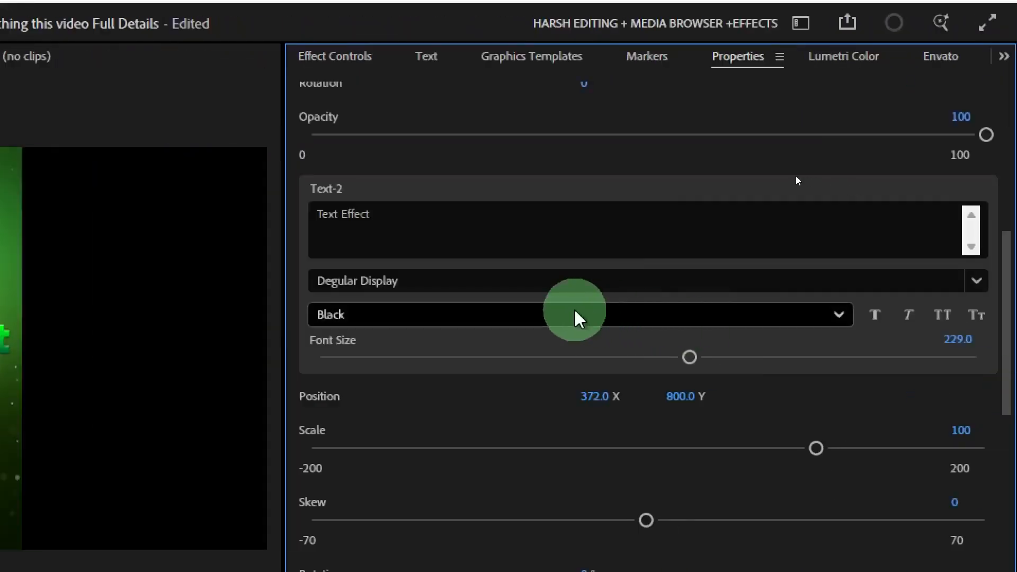
pyautogui.moveTo(689, 356); pyautogui.dragTo(567, 357)
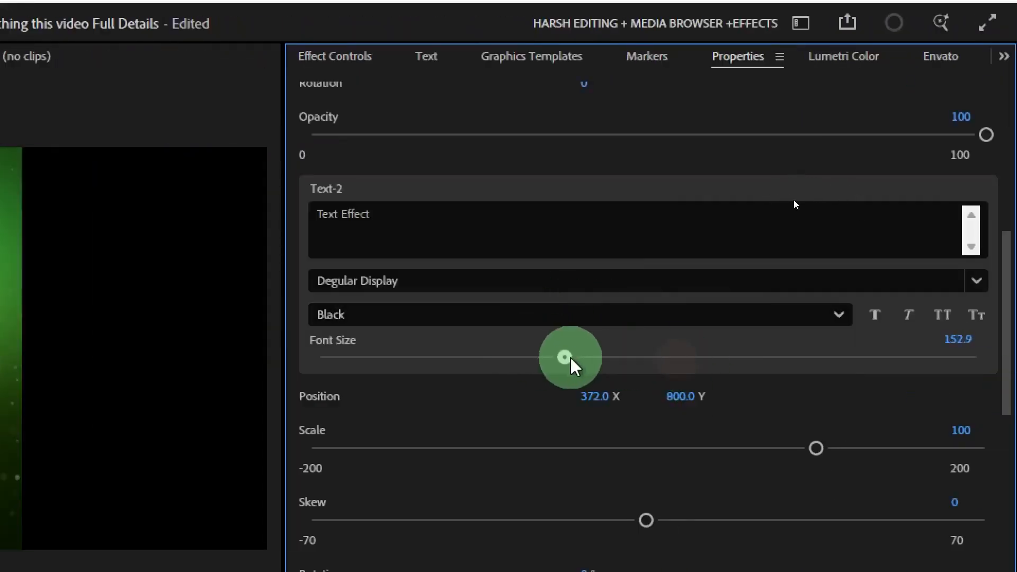
pyautogui.moveTo(786, 365); pyautogui.dragTo(917, 386)
pyautogui.moveTo(811, 397)
pyautogui.mouseDown()
pyautogui.moveTo(703, 399)
pyautogui.moveTo(801, 401)
pyautogui.mouseUp()
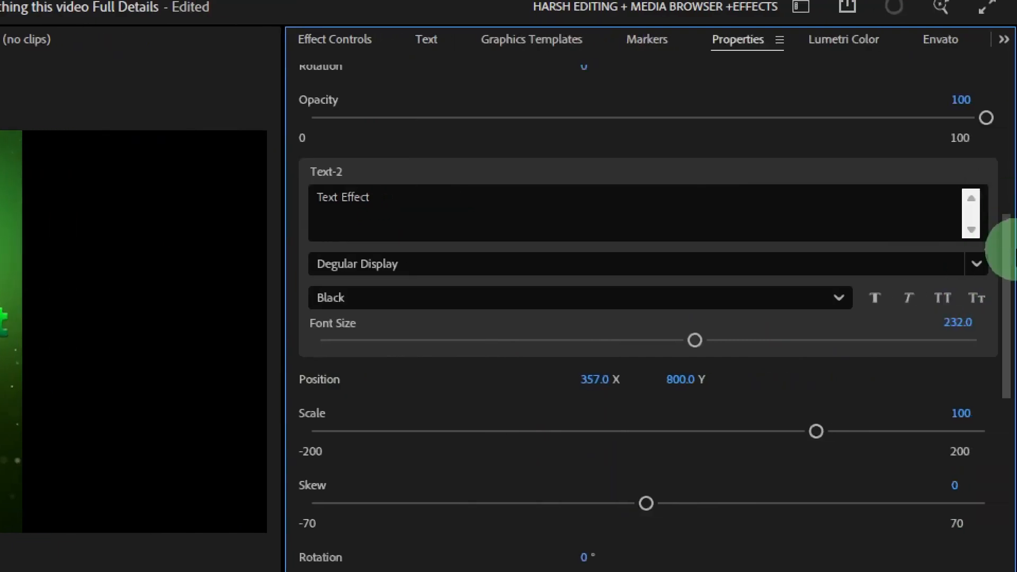
# Change Text-2's gradient ramp colours to dark purple for the start and bright magenta-purple for the end.
pyautogui.moveTo(1008, 285); pyautogui.dragTo(1010, 388)
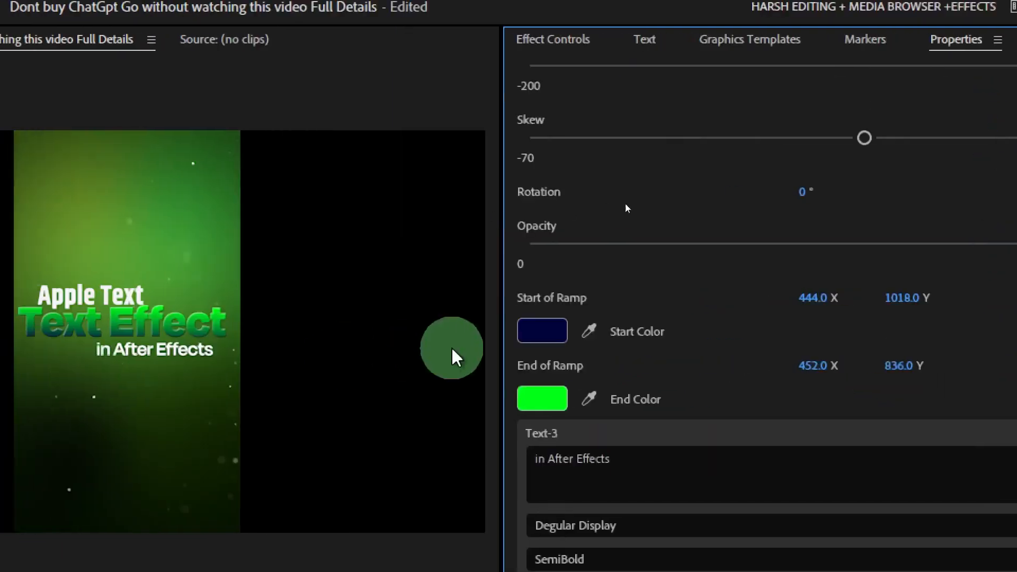
pyautogui.click(545, 333)
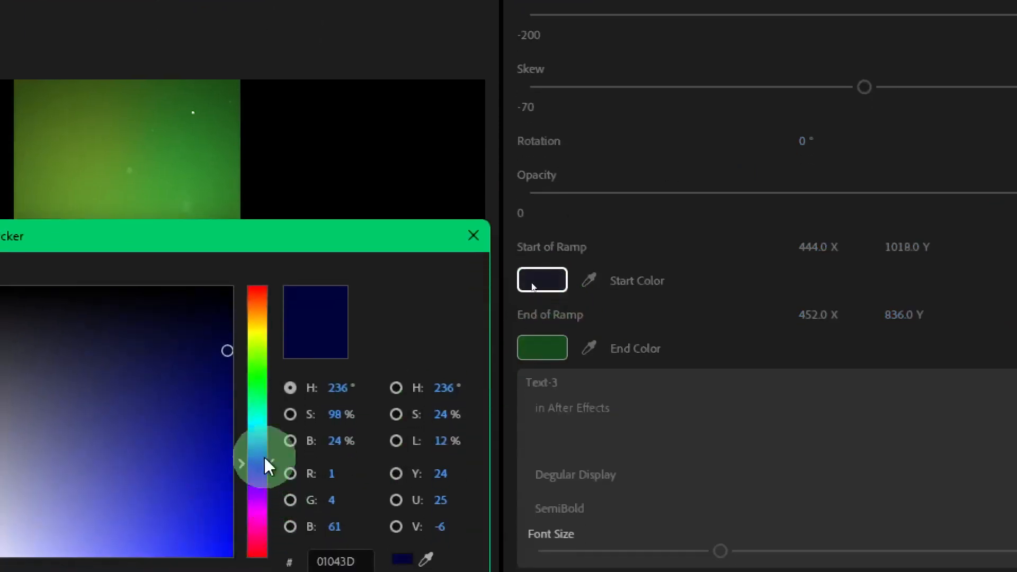
pyautogui.moveTo(263, 388)
pyautogui.mouseDown()
pyautogui.moveTo(262, 510)
pyautogui.moveTo(222, 499)
pyautogui.moveTo(230, 414)
pyautogui.mouseUp()
pyautogui.click(365, 516)
pyautogui.click(546, 268)
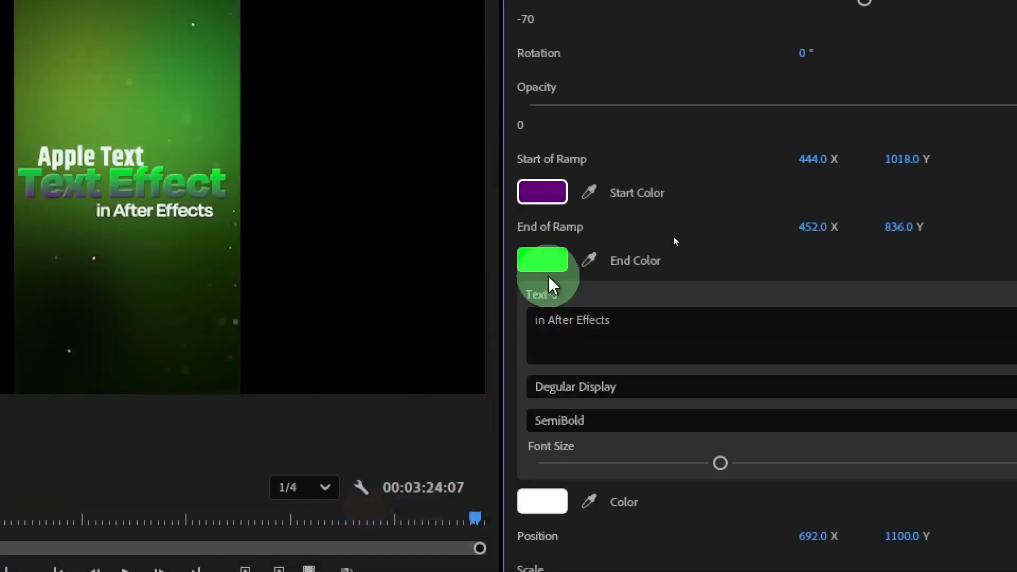
pyautogui.click(249, 416)
pyautogui.click(364, 517)
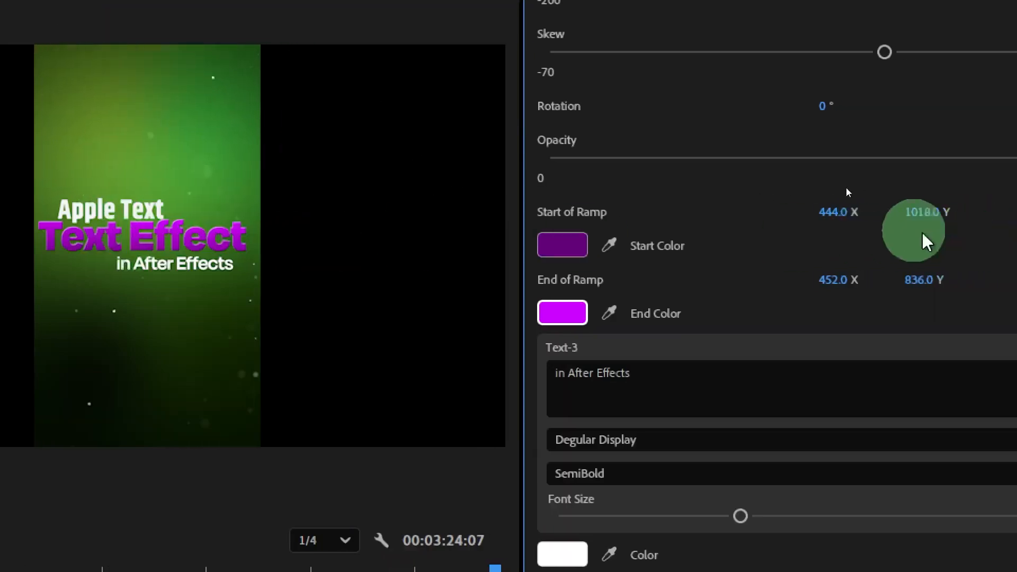
# Move Text-2's start of ramp to 407, 985 and its end of ramp to 394, 828.
pyautogui.moveTo(893, 212); pyautogui.dragTo(801, 214)
pyautogui.moveTo(935, 214); pyautogui.dragTo(895, 216)
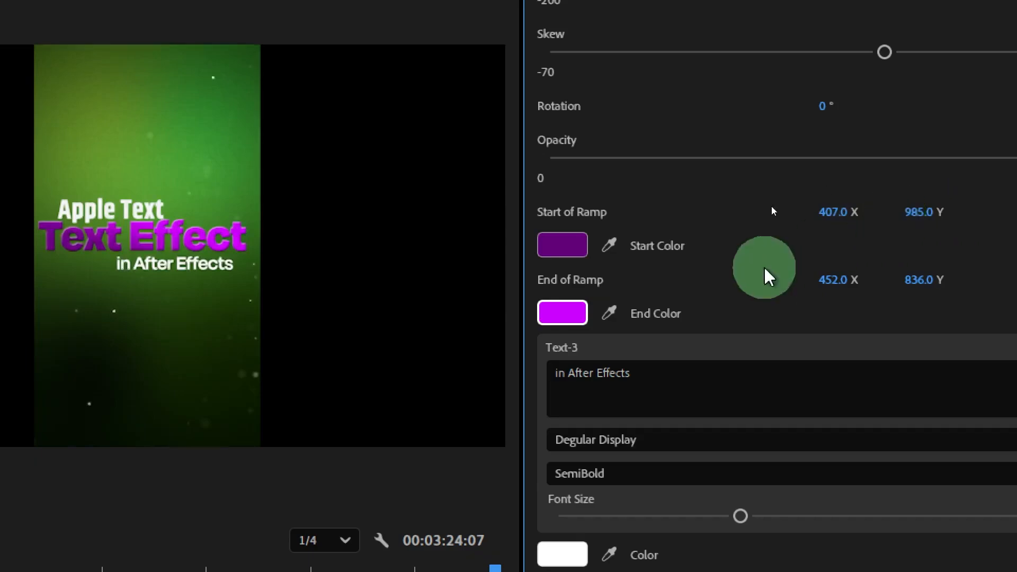
pyautogui.moveTo(922, 281)
pyautogui.mouseDown()
pyautogui.moveTo(783, 277)
pyautogui.moveTo(907, 288)
pyautogui.mouseUp()
pyautogui.moveTo(834, 289); pyautogui.dragTo(772, 286)
# Replace the wording of Text-3 with "template" and set its font size to 121.4.
pyautogui.click(666, 471)
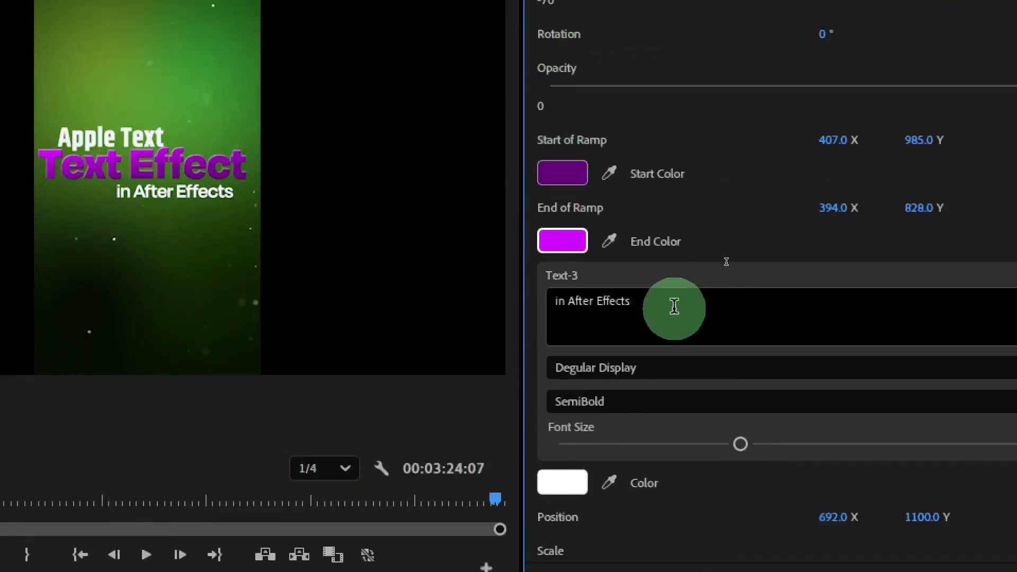
pyautogui.click(673, 307)
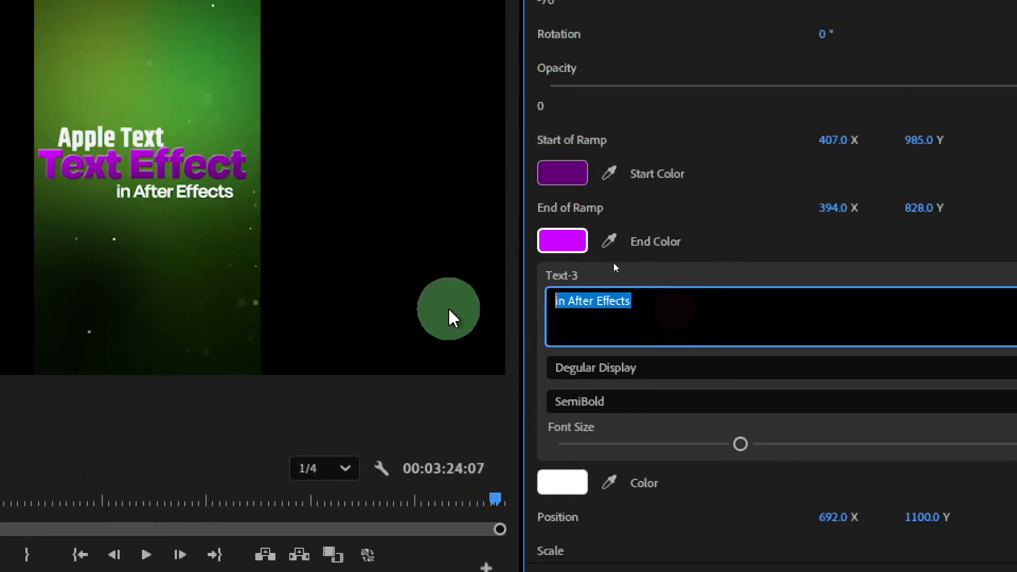
pyautogui.write('template')
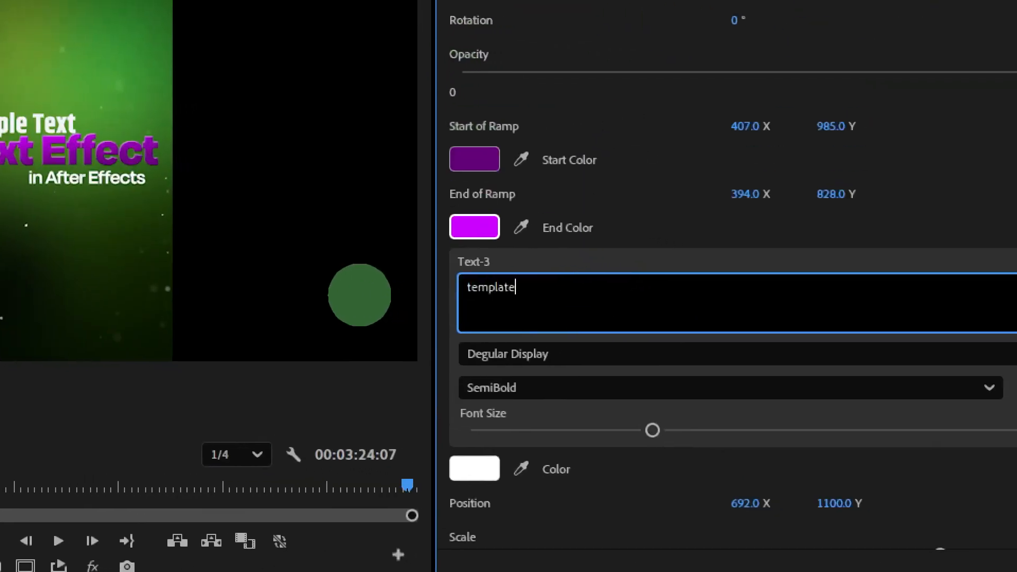
pyautogui.click(353, 295)
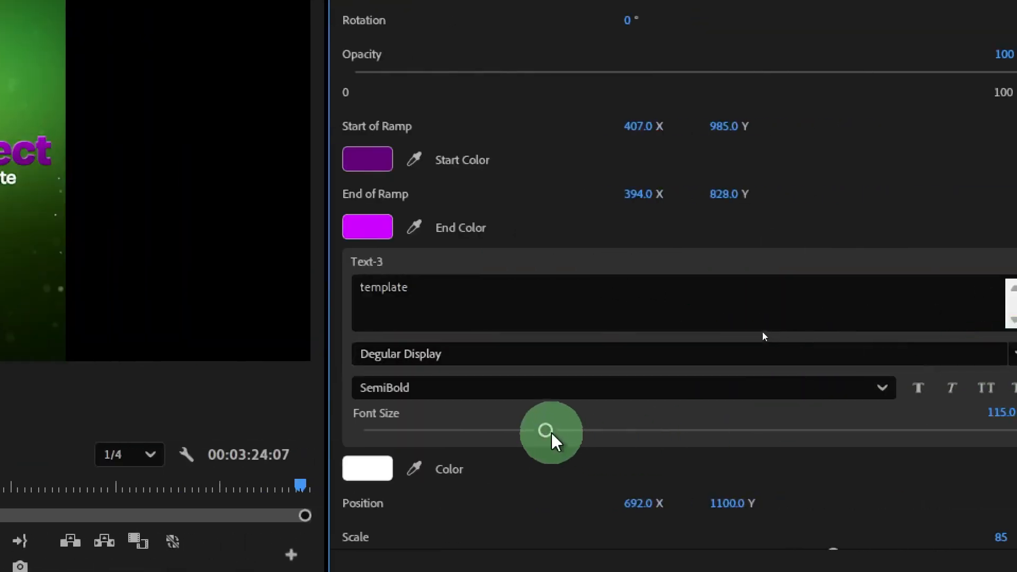
pyautogui.moveTo(574, 432); pyautogui.dragTo(560, 432)
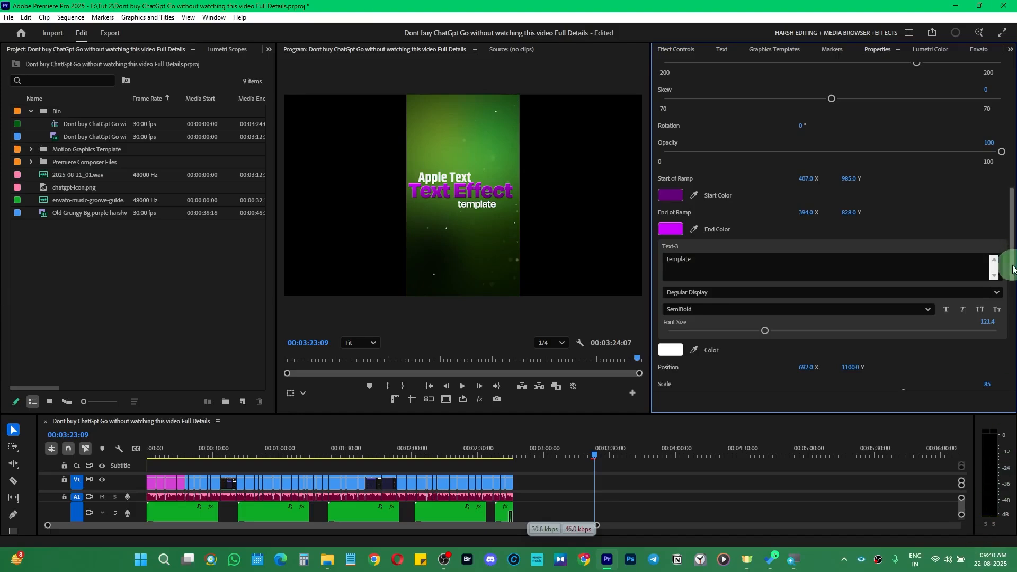
# Change background colour 2 to pink-magenta D644CA and background colour 3 to D036C0.
pyautogui.scroll(-5, 1013, 269)
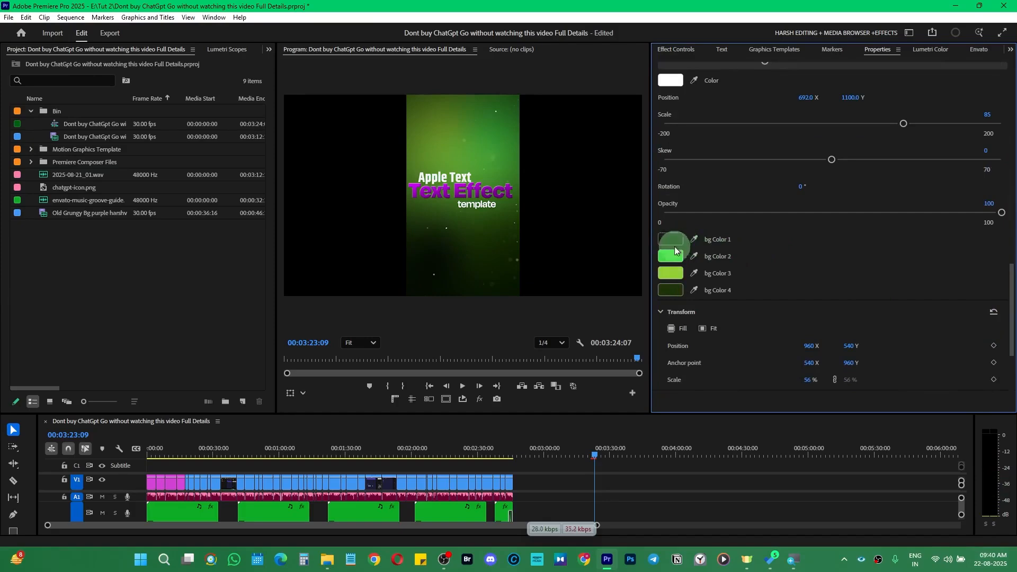
pyautogui.click(671, 256)
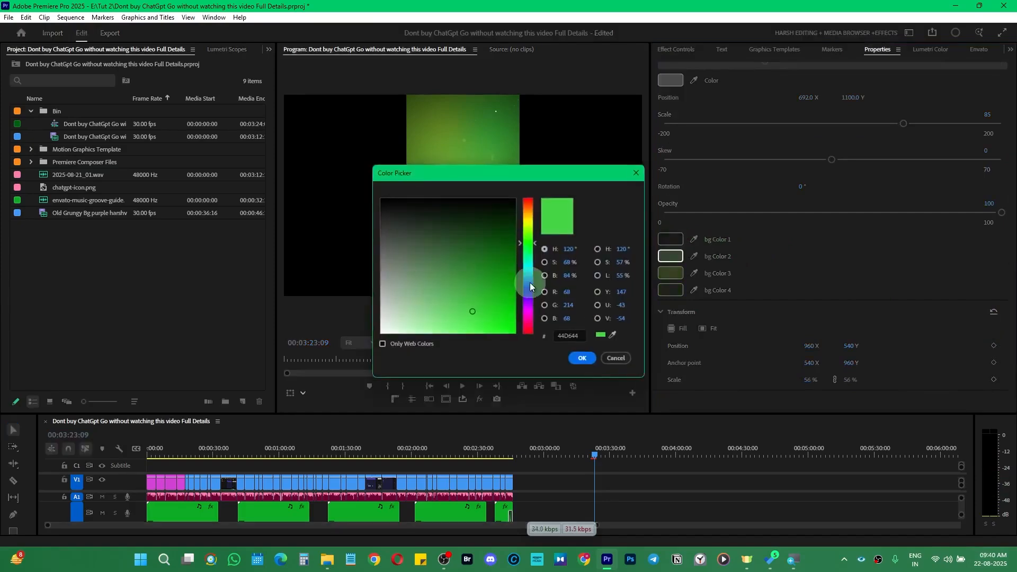
pyautogui.moveTo(530, 282); pyautogui.dragTo(532, 313)
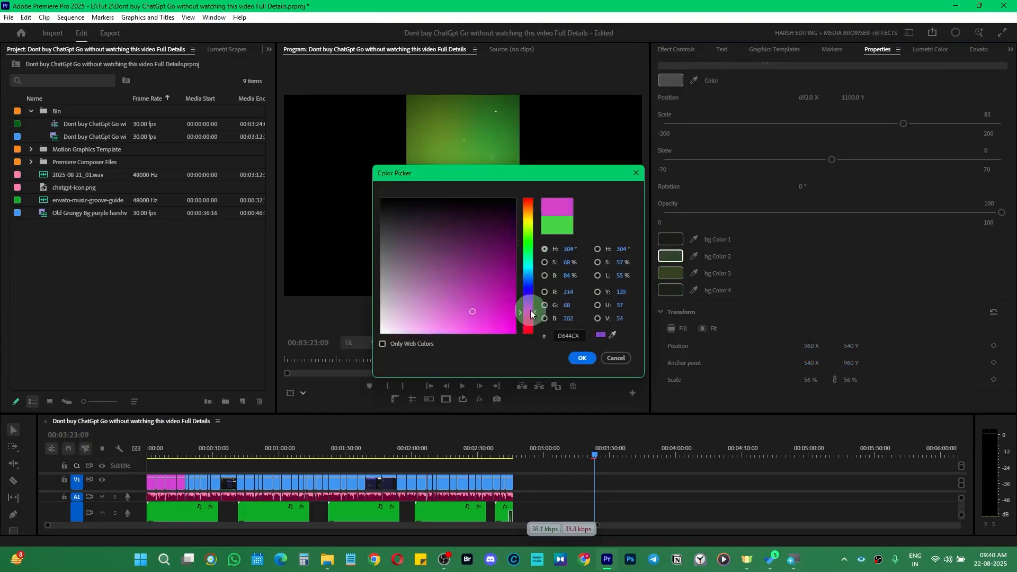
pyautogui.click(581, 358)
pyautogui.click(666, 274)
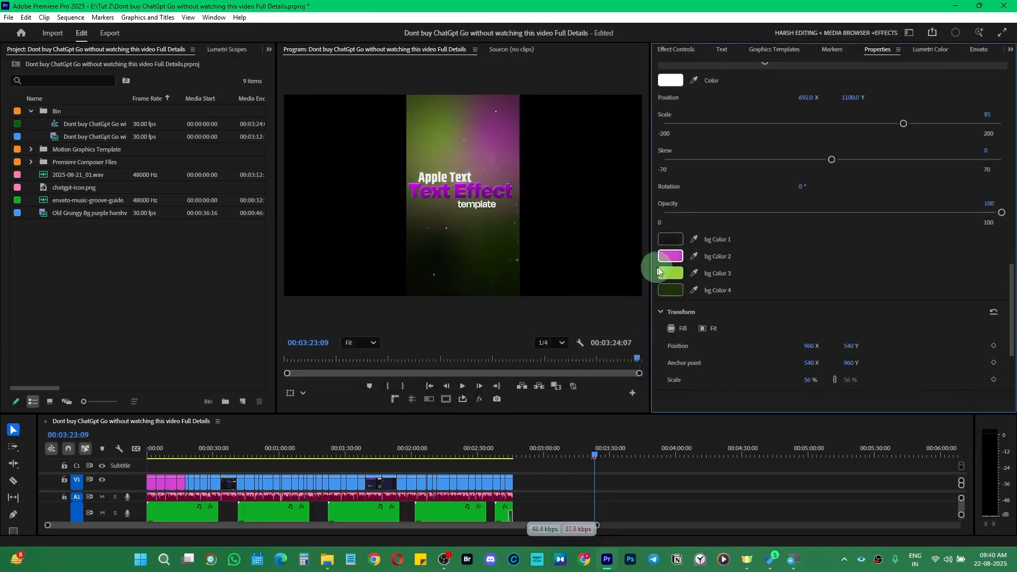
pyautogui.click(530, 316)
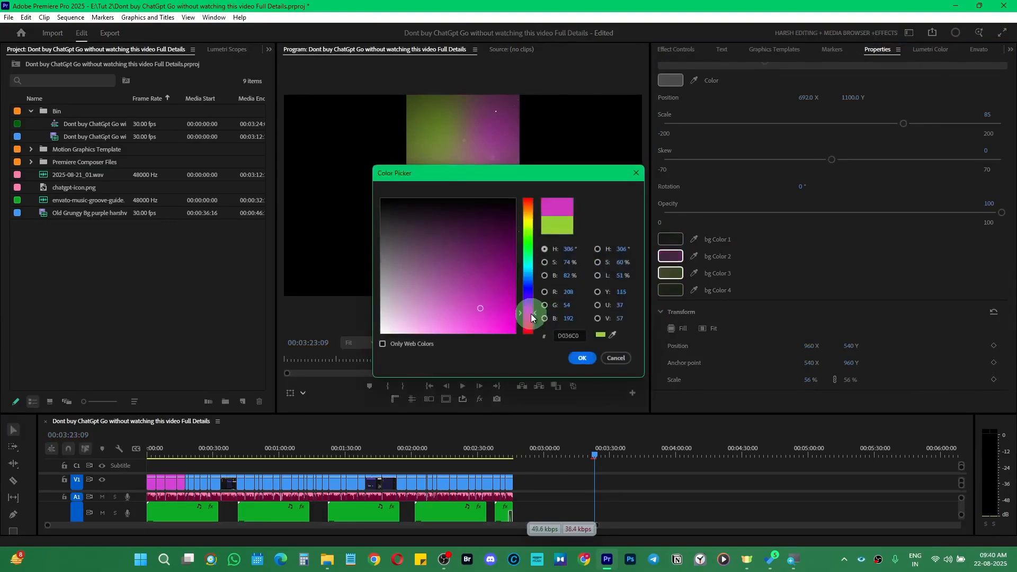
pyautogui.click(582, 357)
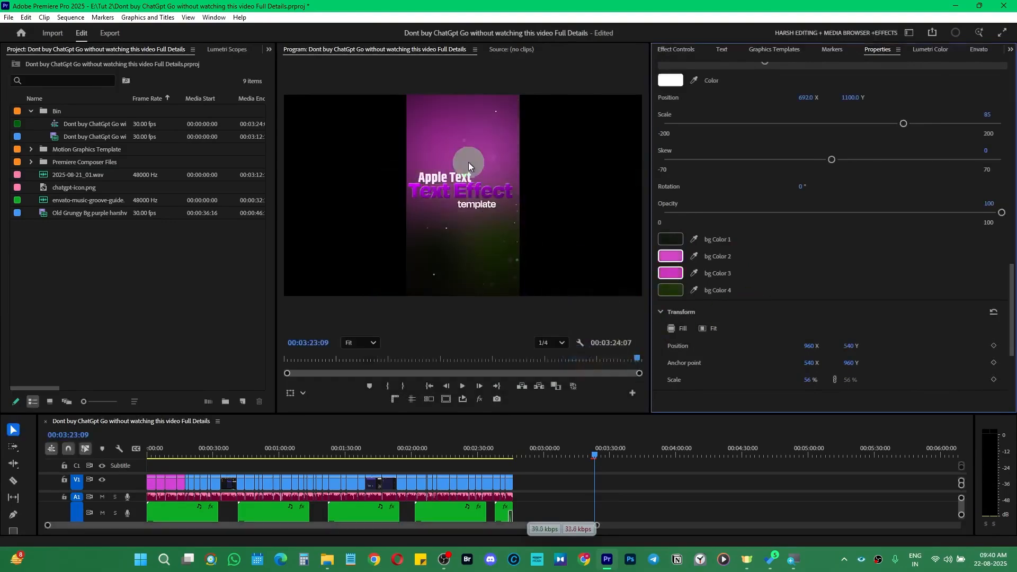
# Change background colour 4 to dark magenta 34082A and background colour 1 to near-black 170C14.
pyautogui.click(670, 290)
pyautogui.click(528, 316)
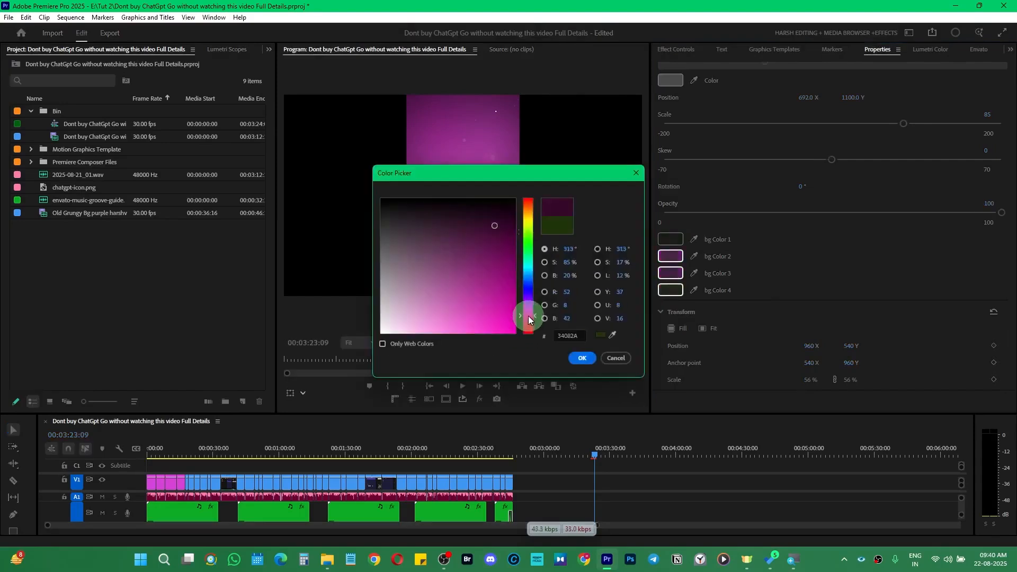
pyautogui.click(581, 358)
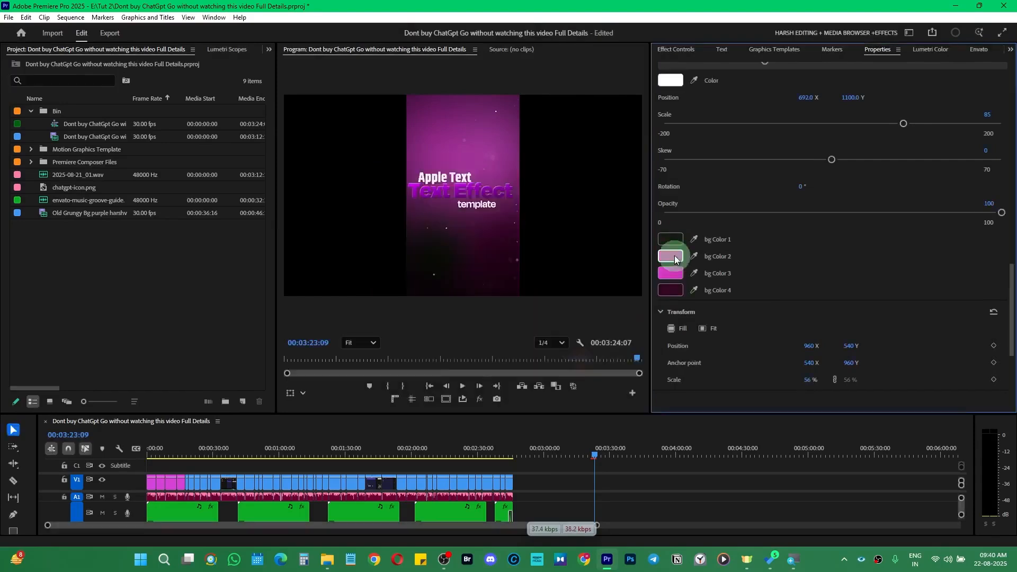
pyautogui.click(670, 239)
pyautogui.click(529, 321)
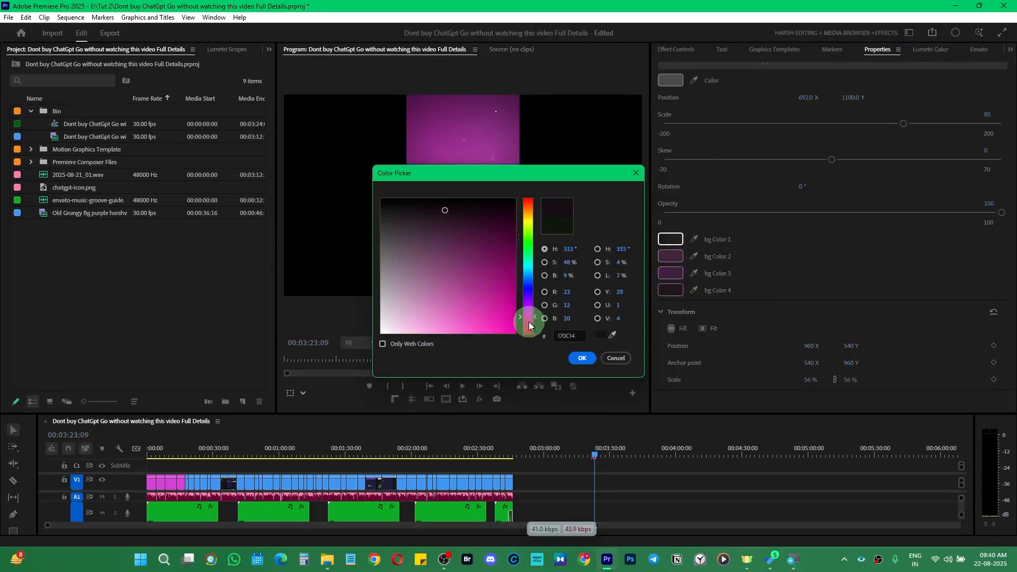
pyautogui.click(582, 357)
# Play back the recoloured text animation in the timeline and save the project.
pyautogui.moveTo(596, 453); pyautogui.dragTo(601, 459)
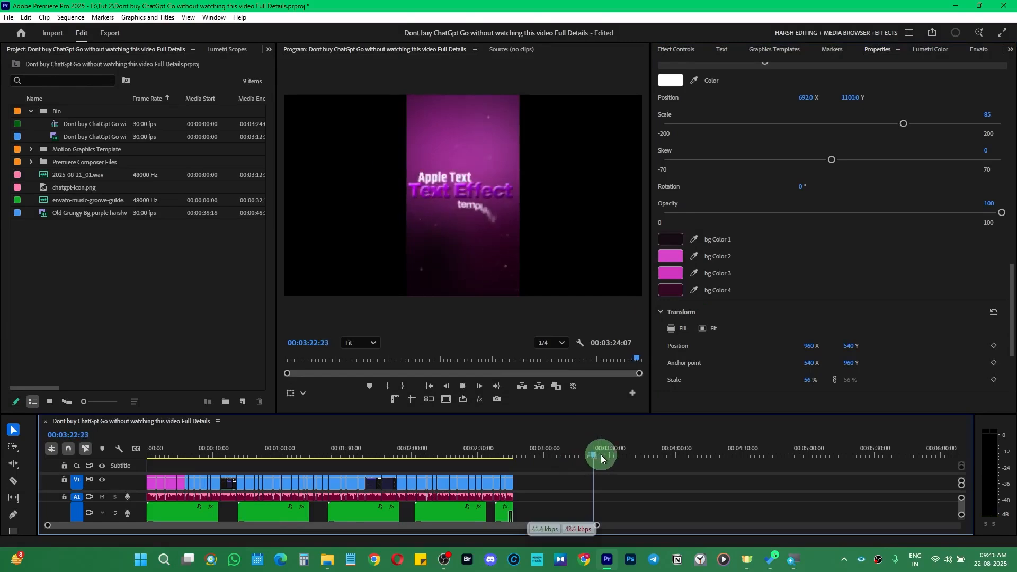
pyautogui.press('space')
pyautogui.hotkey('ctrl', 's')
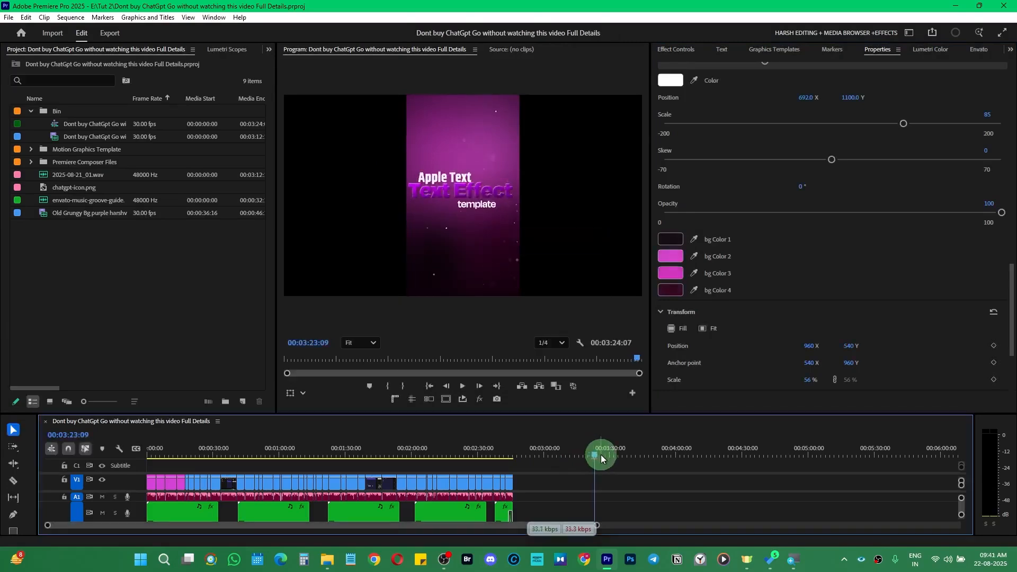